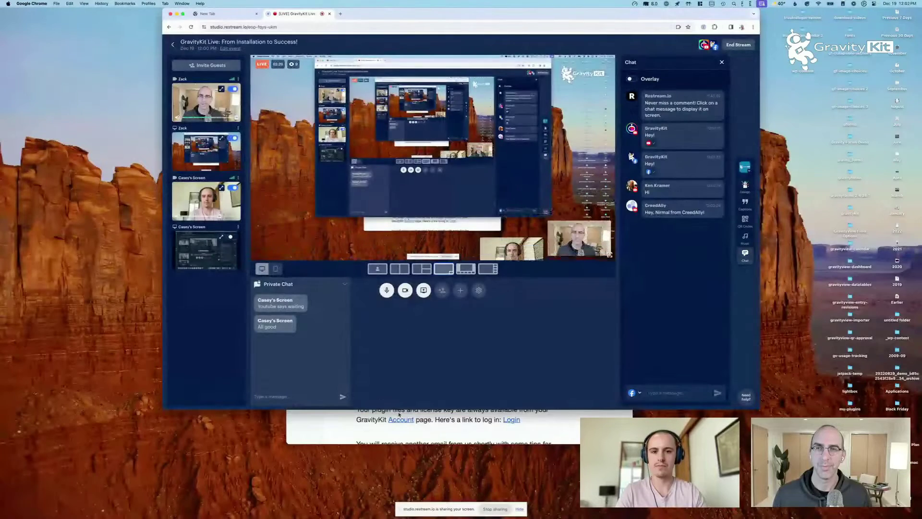
- Switch to Mimestream, hide the other windows and view the GravityKit purchase receipt email down to its license key section
{"action": "key", "text": "super+Tab"}
{"action": "key", "text": "super+Tab"}
{"action": "key", "text": "super+Tab"}
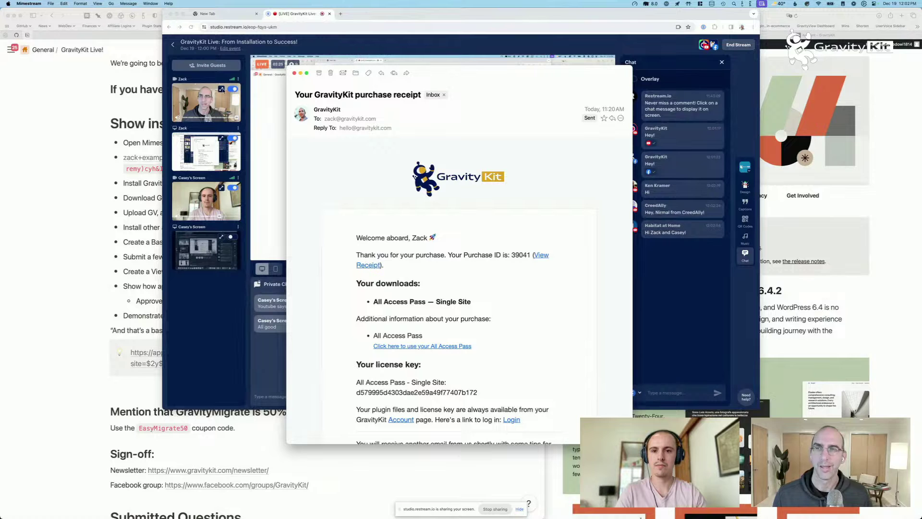
{"action": "left_click", "coordinate": [426, 20]}
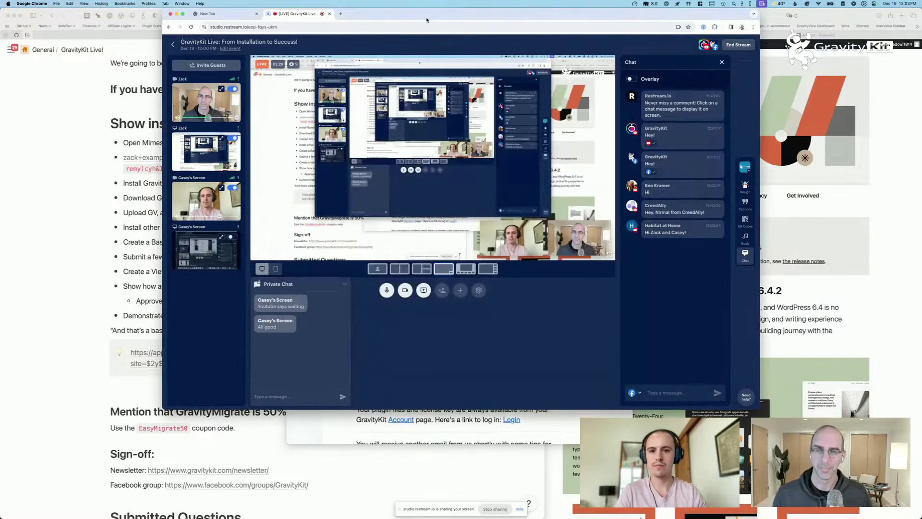
{"action": "key", "text": "super+Tab"}
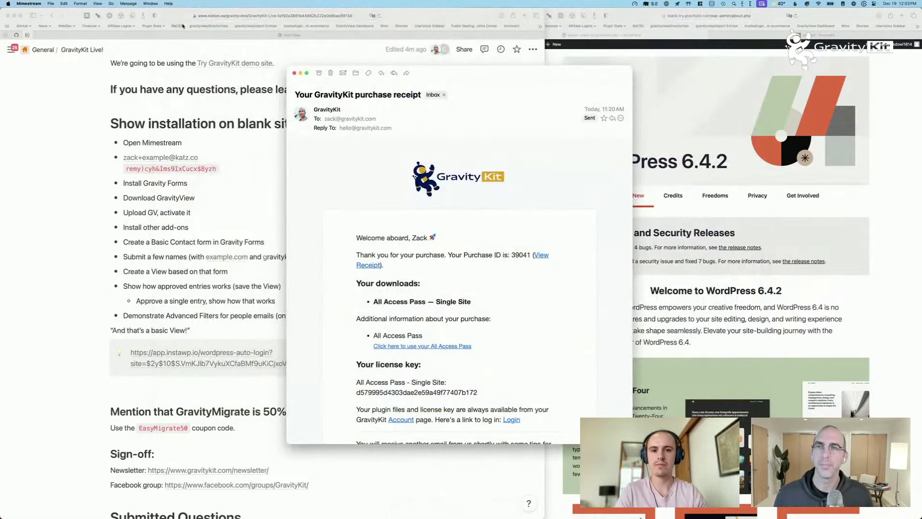
{"action": "scroll", "coordinate": [383, 155], "scroll_direction": "down", "scroll_amount": 2}
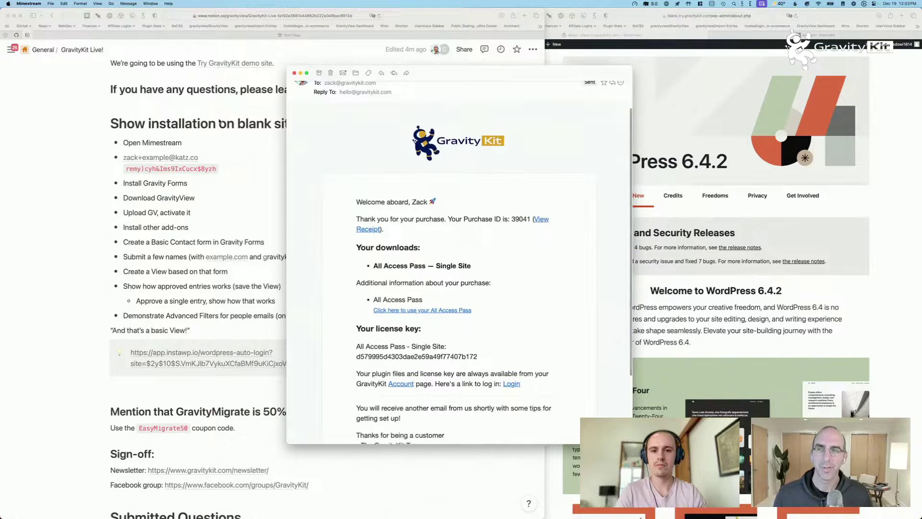
{"action": "left_click", "coordinate": [220, 123]}
{"action": "key", "text": "super+h"}
{"action": "scroll", "coordinate": [535, 234], "scroll_direction": "down", "scroll_amount": 2}
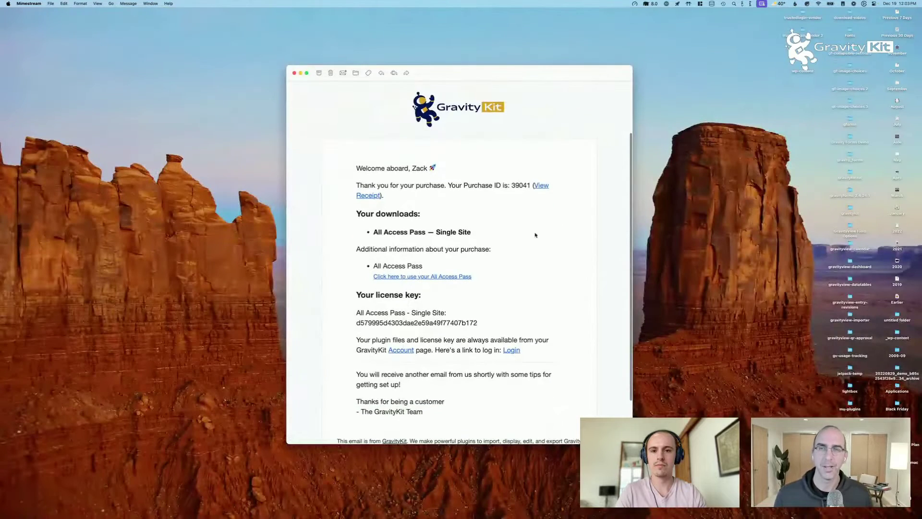
{"action": "scroll", "coordinate": [469, 219], "scroll_direction": "down", "scroll_amount": 1}
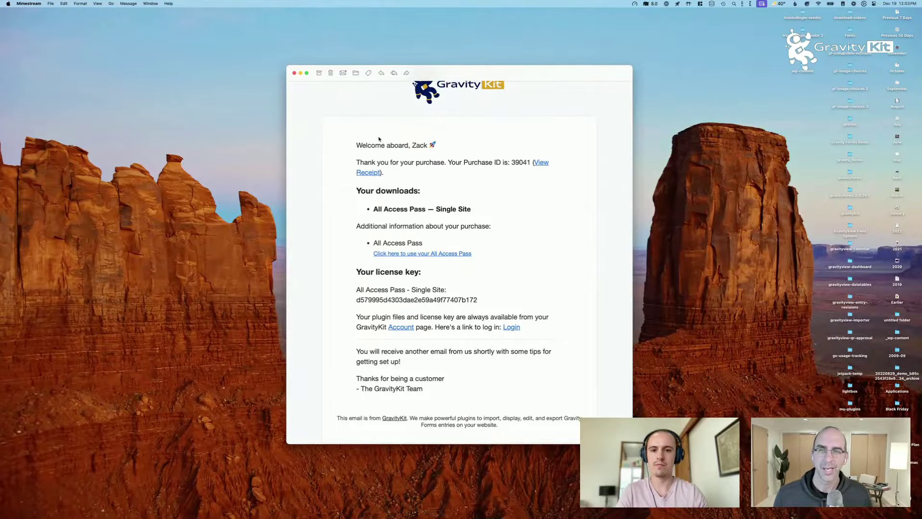
- Copy the All Access Pass license key from the purchase receipt email
{"action": "left_click_drag", "start_coordinate": [381, 139], "coordinate": [412, 163]}
{"action": "left_click", "coordinate": [405, 298]}
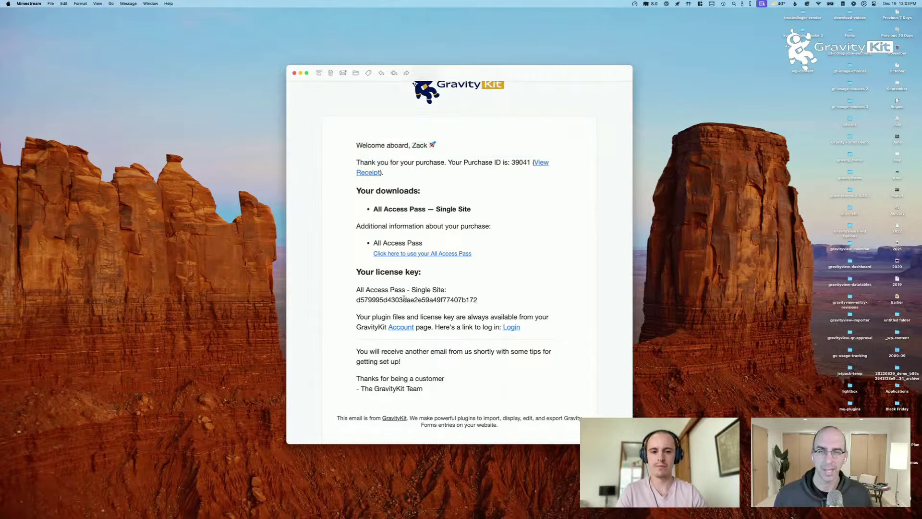
{"action": "double_click", "coordinate": [404, 298]}
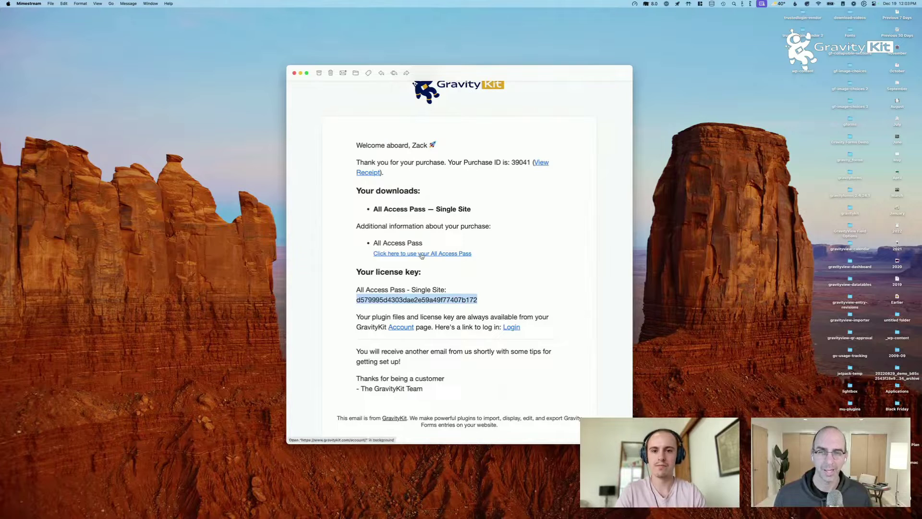
{"action": "scroll", "coordinate": [422, 256], "scroll_direction": "up", "scroll_amount": 2}
- Switch to Safari and view the licenses and downloads sections of the GravityKit account page
{"action": "key", "text": "super+Tab"}
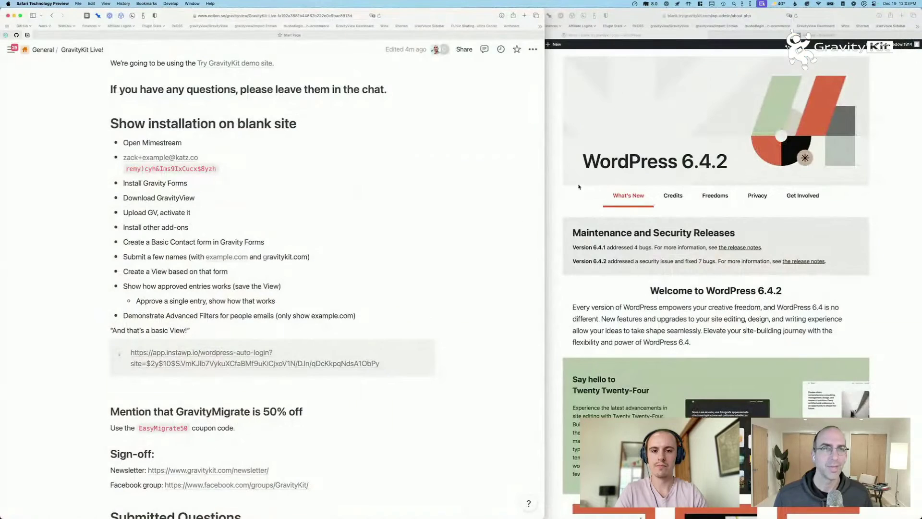
{"action": "left_click", "coordinate": [798, 35]}
{"action": "scroll", "coordinate": [626, 91], "scroll_direction": "up", "scroll_amount": 5}
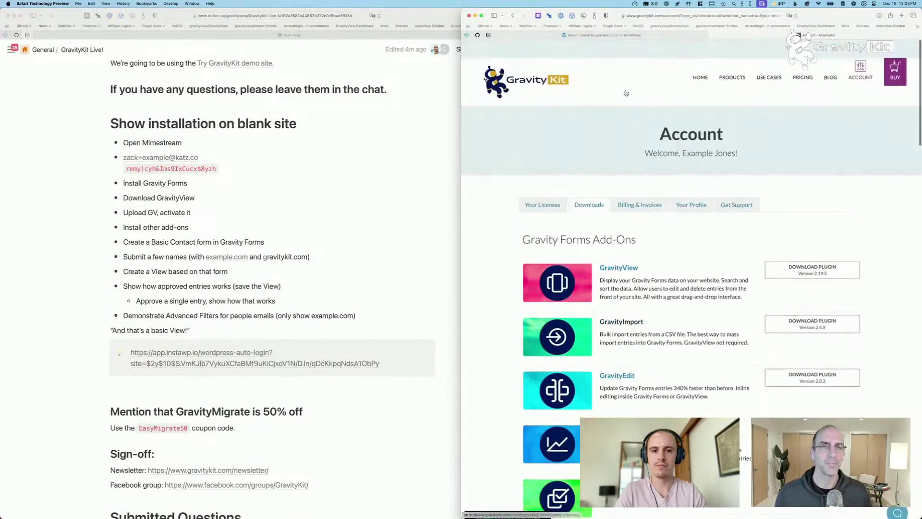
{"action": "left_click", "coordinate": [556, 188]}
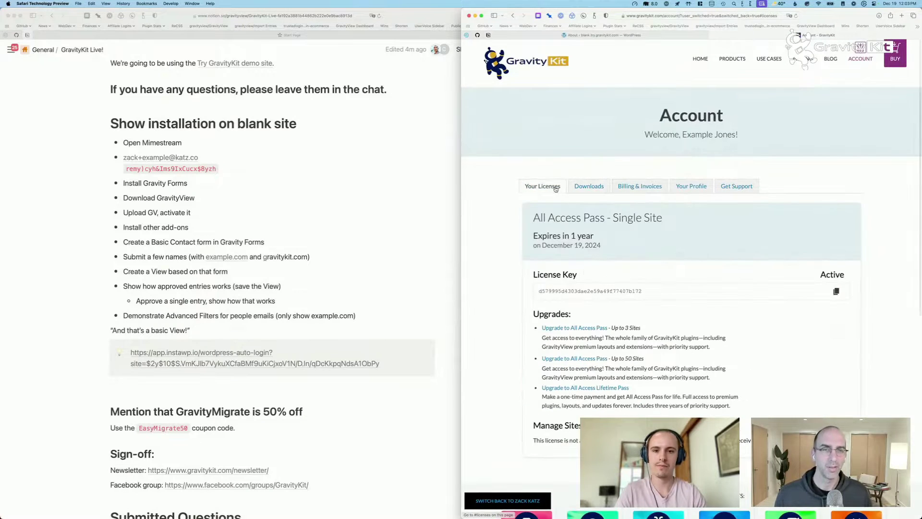
{"action": "left_click", "coordinate": [578, 184]}
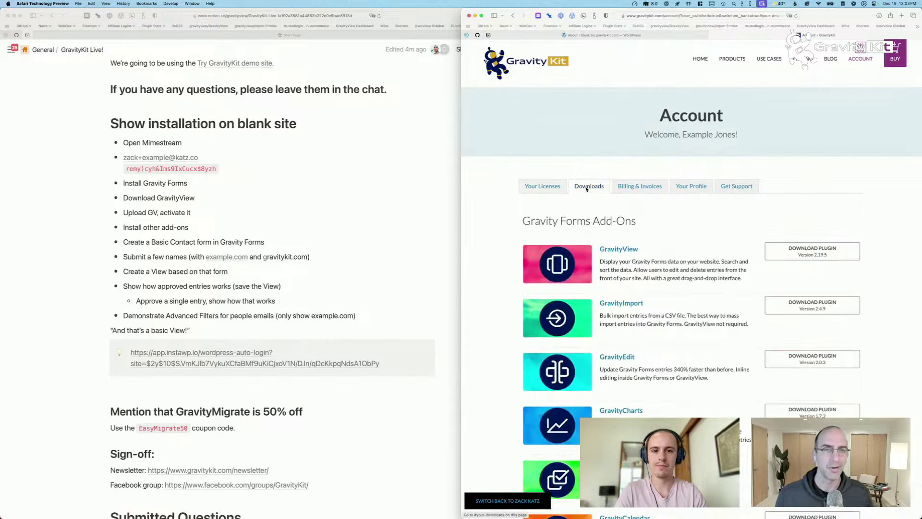
- Download the GravityView plugin, version 2.19.5, from the downloads on the GravityKit account page
{"action": "left_click", "coordinate": [596, 36]}
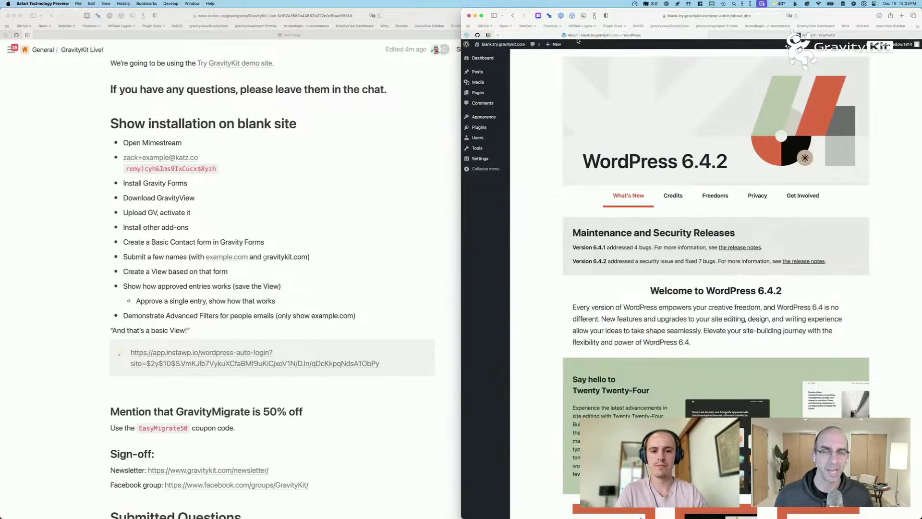
{"action": "left_click", "coordinate": [762, 39]}
{"action": "scroll", "coordinate": [690, 235], "scroll_direction": "down", "scroll_amount": 1}
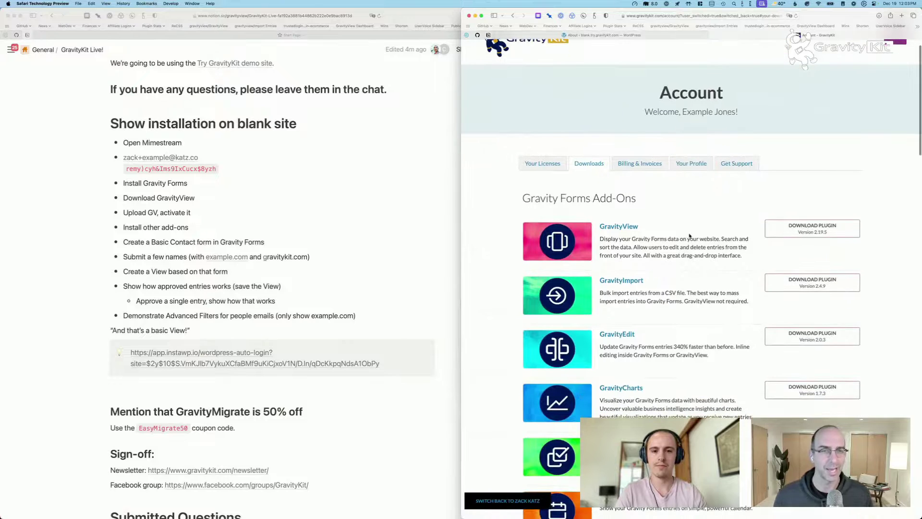
{"action": "left_click", "coordinate": [779, 236]}
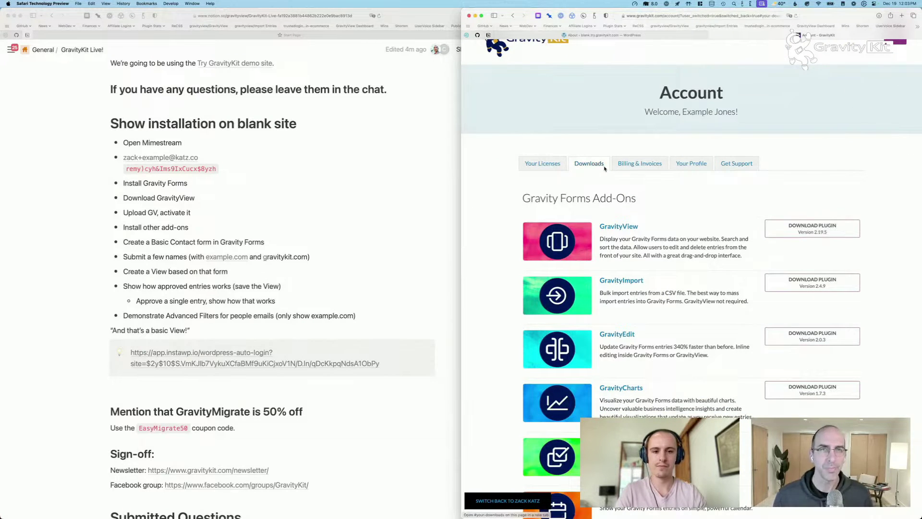
- Install gravityview-2.19.5.zip as an uploaded plugin on the blank WordPress site and activate it
{"action": "key", "text": "ctrl+shift+Tab"}
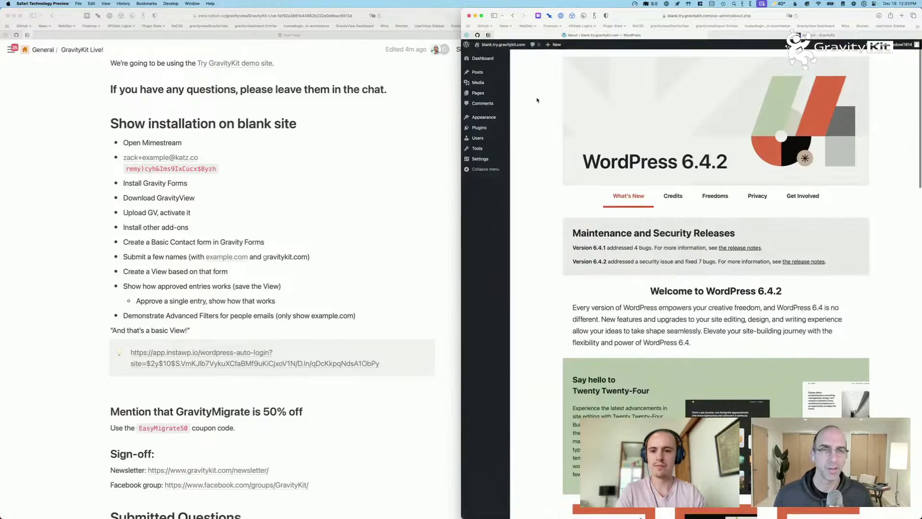
{"action": "mouse_move", "coordinate": [502, 127]}
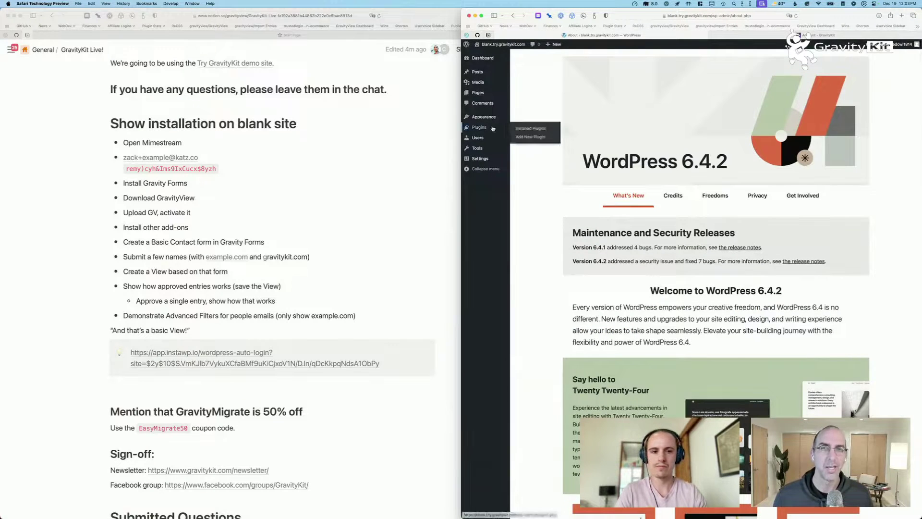
{"action": "left_click", "coordinate": [524, 138]}
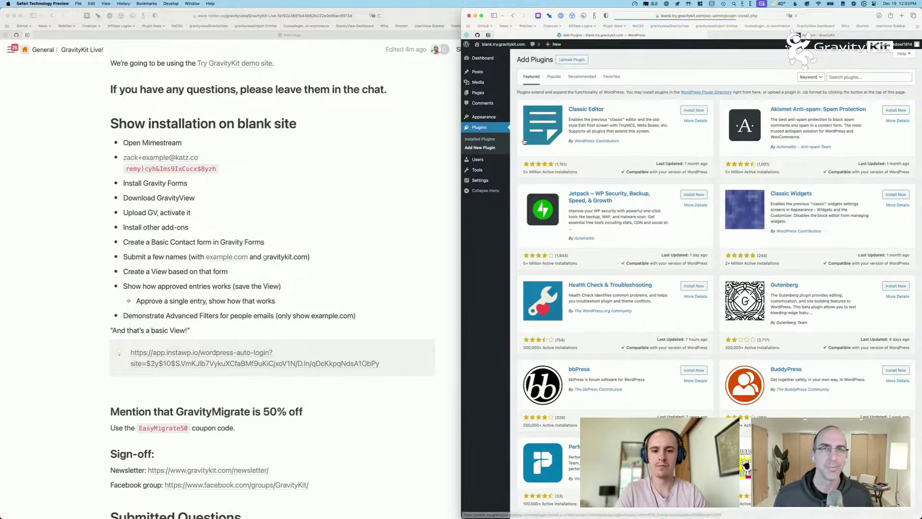
{"action": "left_click", "coordinate": [576, 62]}
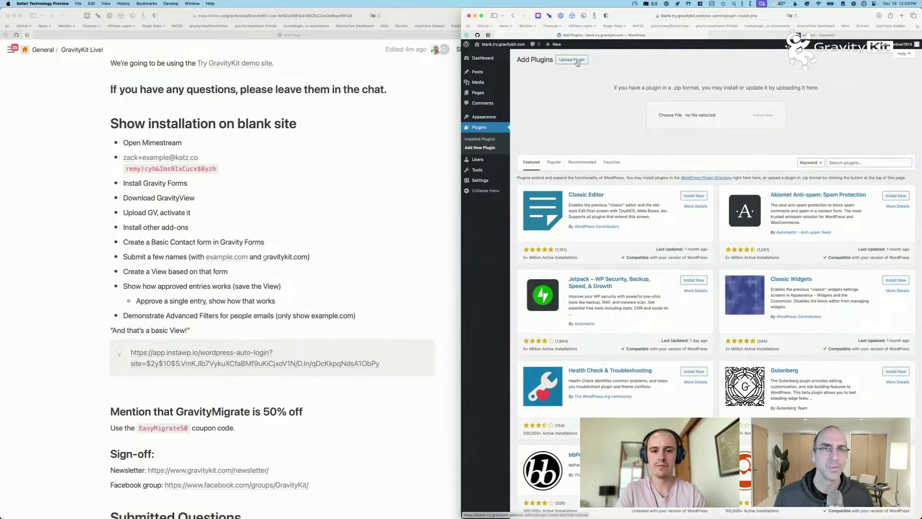
{"action": "left_click", "coordinate": [665, 116]}
{"action": "key", "text": "Down"}
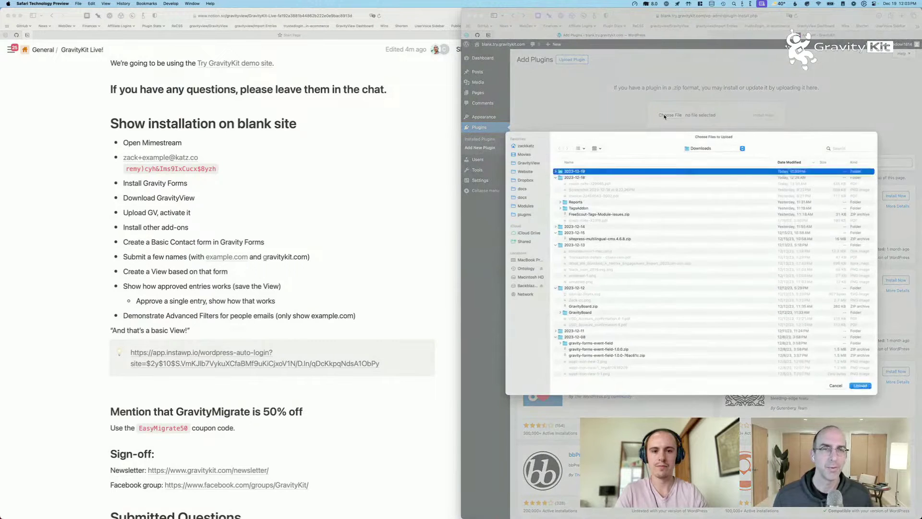
{"action": "key", "text": "Return"}
{"action": "key", "text": "Down"}
{"action": "key", "text": "Return"}
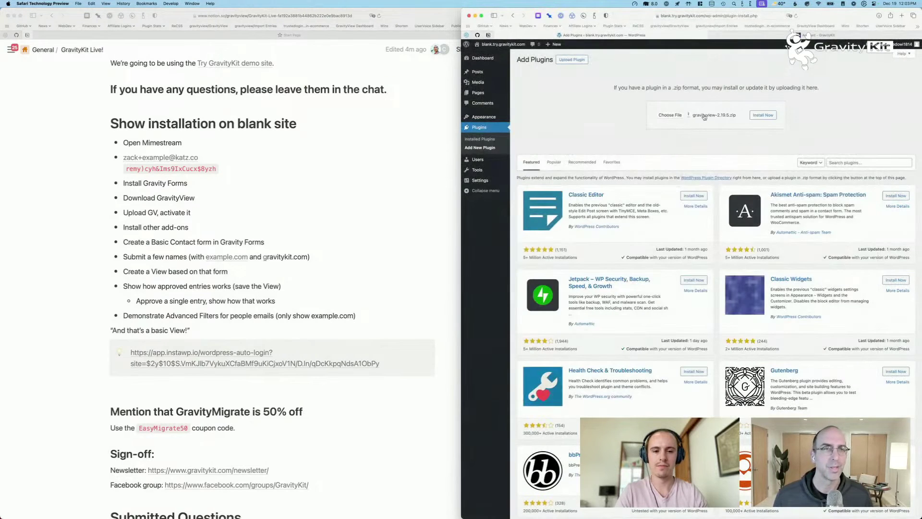
{"action": "left_click", "coordinate": [762, 117]}
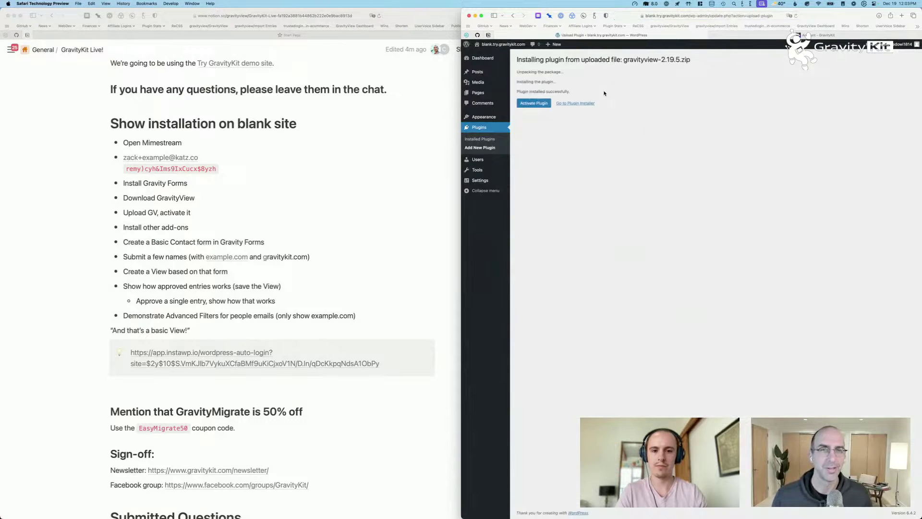
{"action": "left_click", "coordinate": [537, 103]}
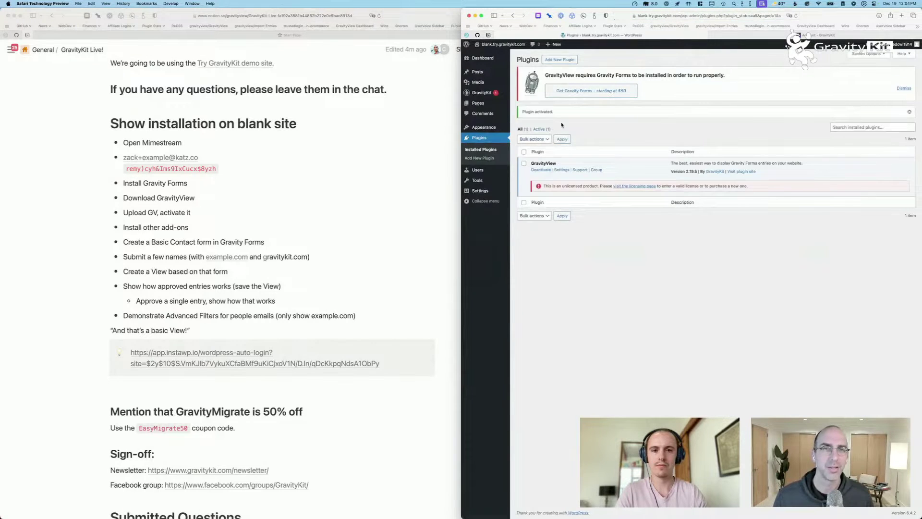
- Open GravityView's licensing page from the plugin list and activate the license with the copied license key
{"action": "left_click", "coordinate": [632, 188]}
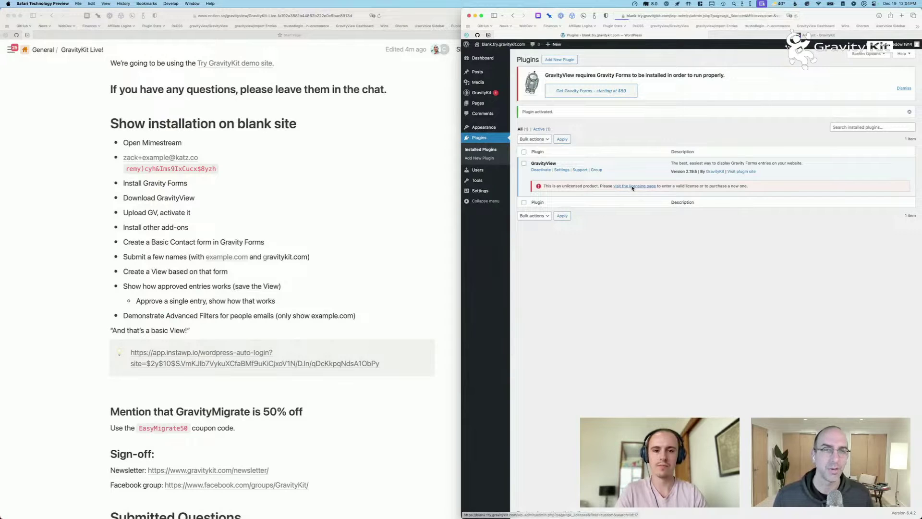
{"action": "left_click", "coordinate": [808, 152]}
{"action": "key", "text": "super+v"}
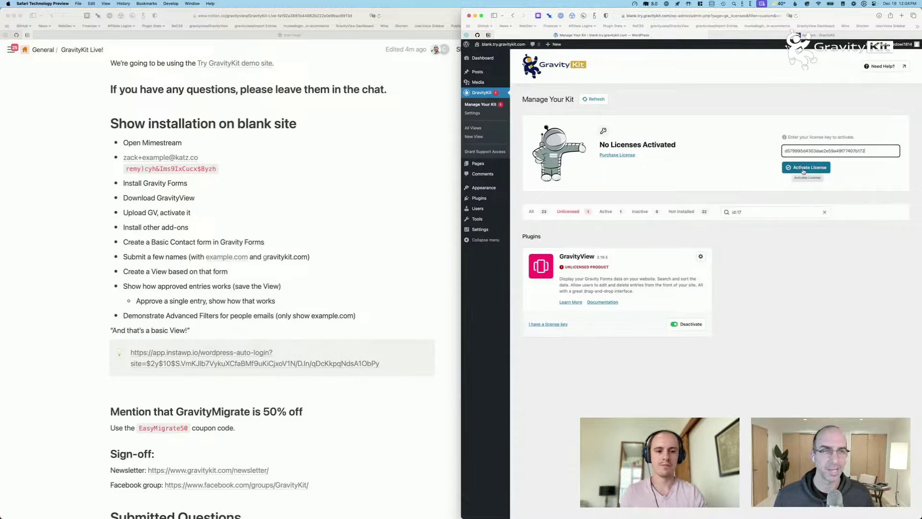
{"action": "left_click", "coordinate": [800, 171]}
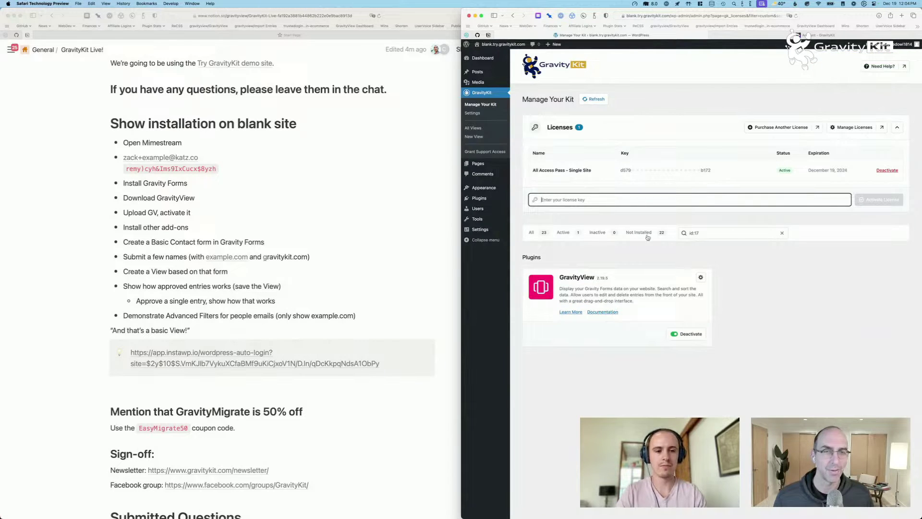
- List all GravityKit products and look through the plugins available to install
{"action": "left_click", "coordinate": [545, 235]}
{"action": "scroll", "coordinate": [787, 232], "scroll_direction": "down", "scroll_amount": 5}
{"action": "scroll", "coordinate": [786, 232], "scroll_direction": "down", "scroll_amount": 2}
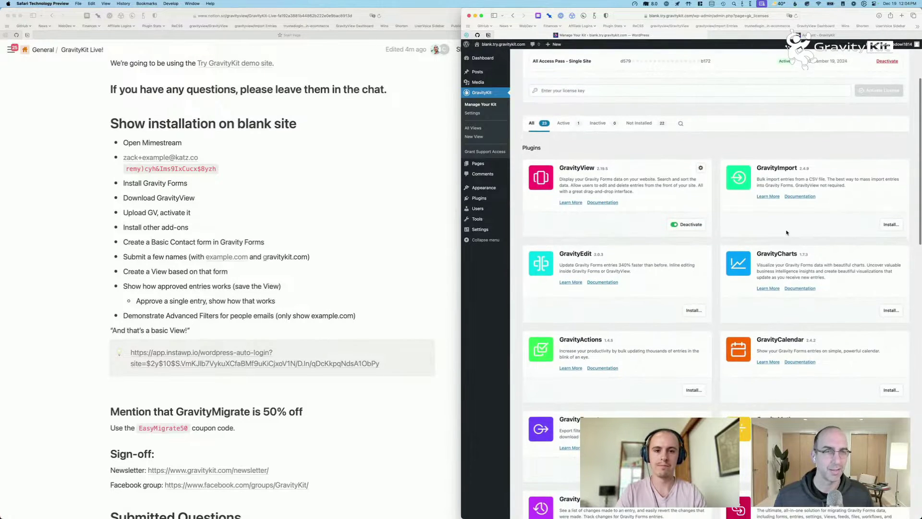
{"action": "scroll", "coordinate": [860, 196], "scroll_direction": "down", "scroll_amount": 2}
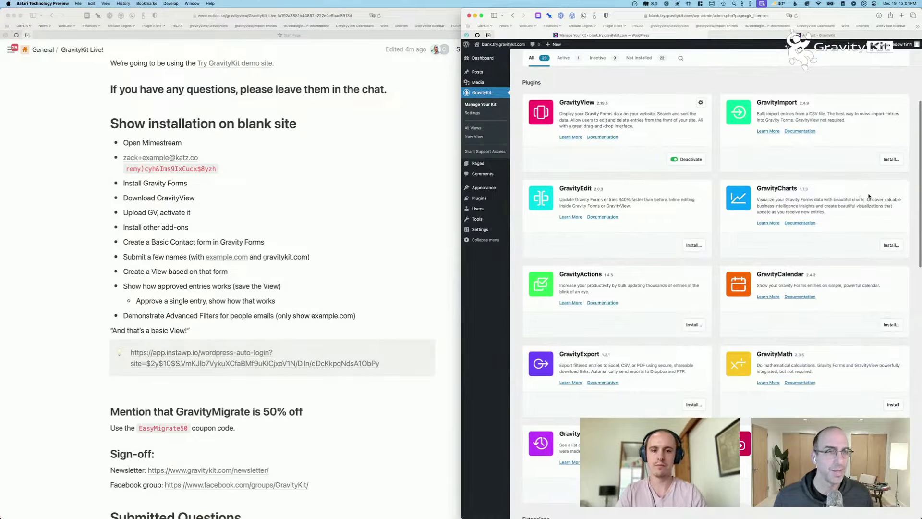
- Try to install GravityCharts, read its installation requirement and dismiss the dialog
{"action": "left_click", "coordinate": [891, 246]}
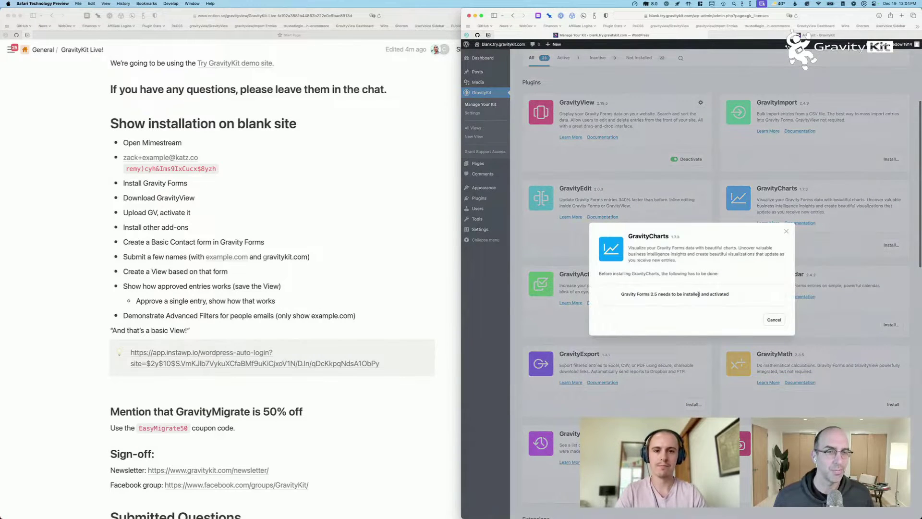
{"action": "triple_click", "coordinate": [690, 295]}
{"action": "left_click", "coordinate": [670, 295]}
{"action": "left_click_drag", "start_coordinate": [617, 296], "coordinate": [721, 296]}
{"action": "left_click", "coordinate": [741, 297]}
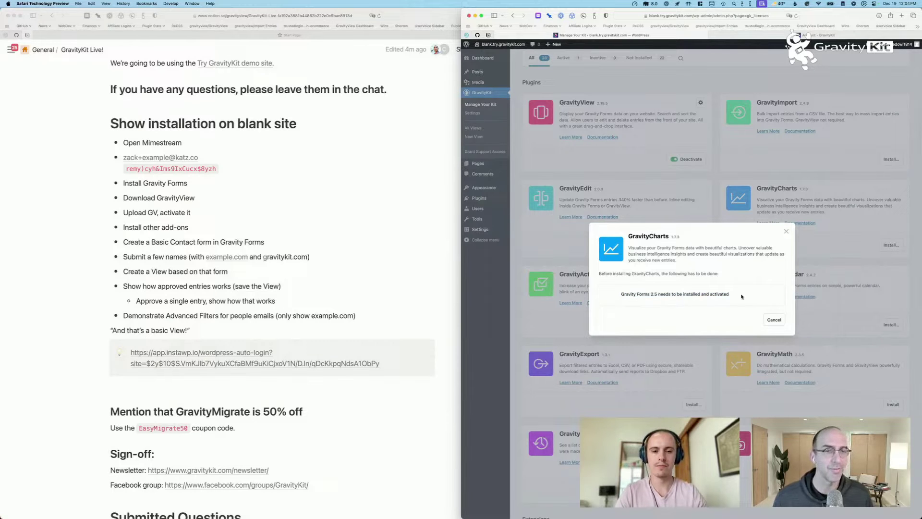
{"action": "left_click", "coordinate": [713, 209]}
- Install gravityforms.zip from the computer as an uploaded plugin and activate it
{"action": "scroll", "coordinate": [713, 209], "scroll_direction": "up", "scroll_amount": 4}
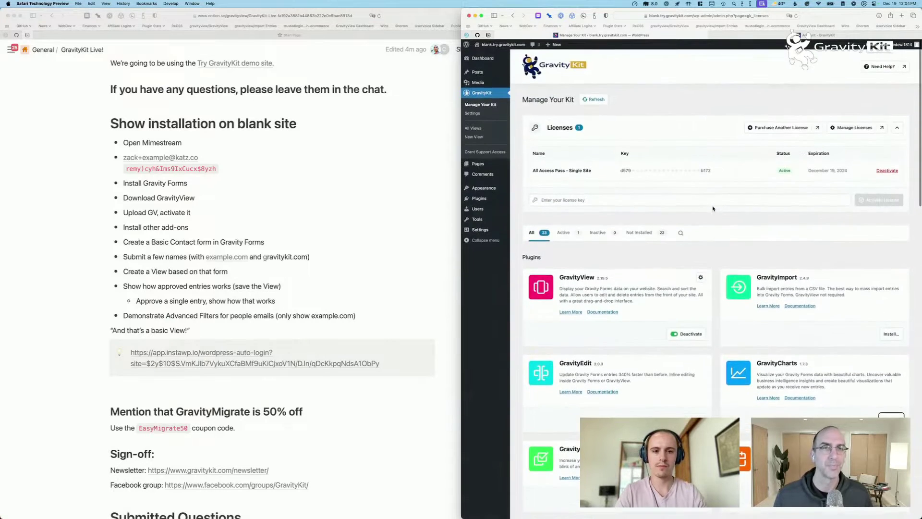
{"action": "left_click", "coordinate": [522, 198]}
{"action": "left_click", "coordinate": [560, 60]}
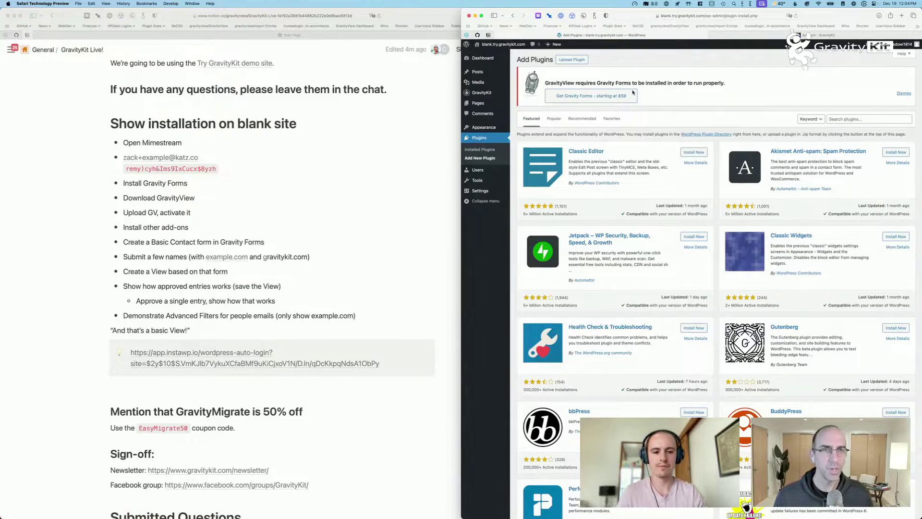
{"action": "left_click", "coordinate": [571, 60]}
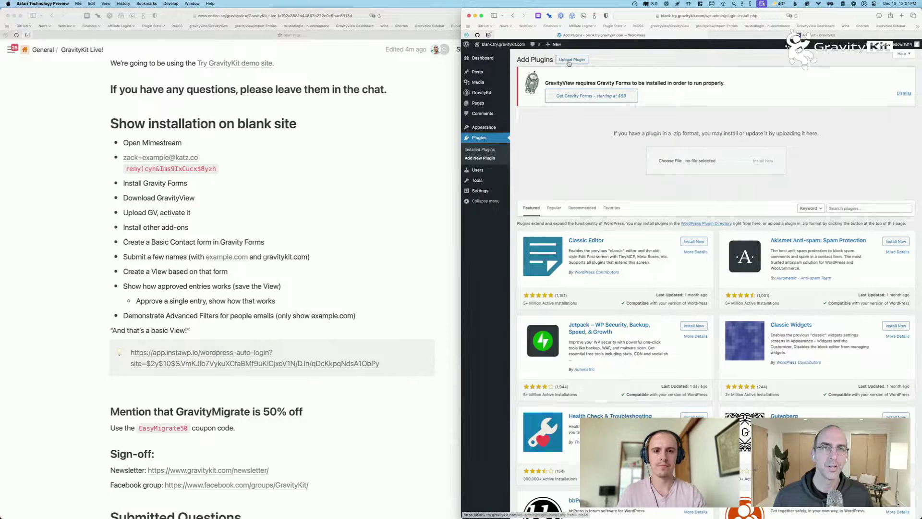
{"action": "left_click", "coordinate": [670, 162]}
{"action": "type", "text": "gravityforms.zip"}
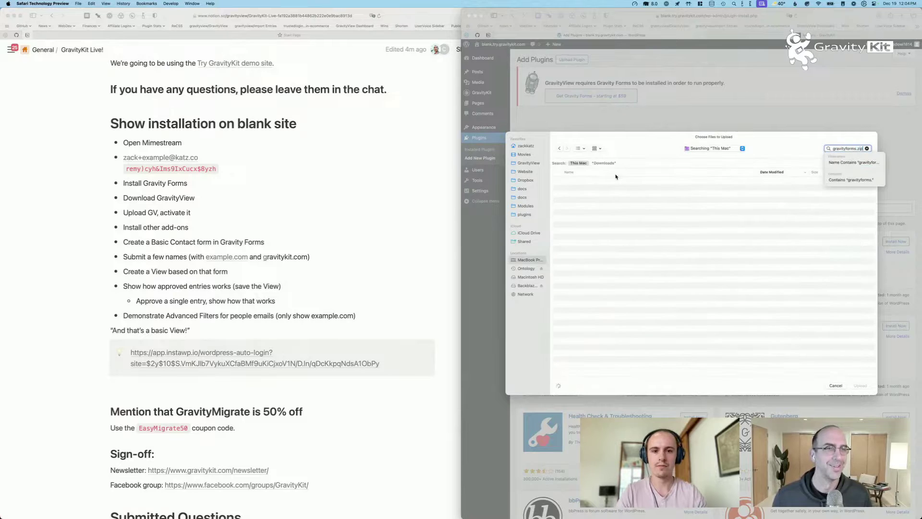
{"action": "key", "text": "Return"}
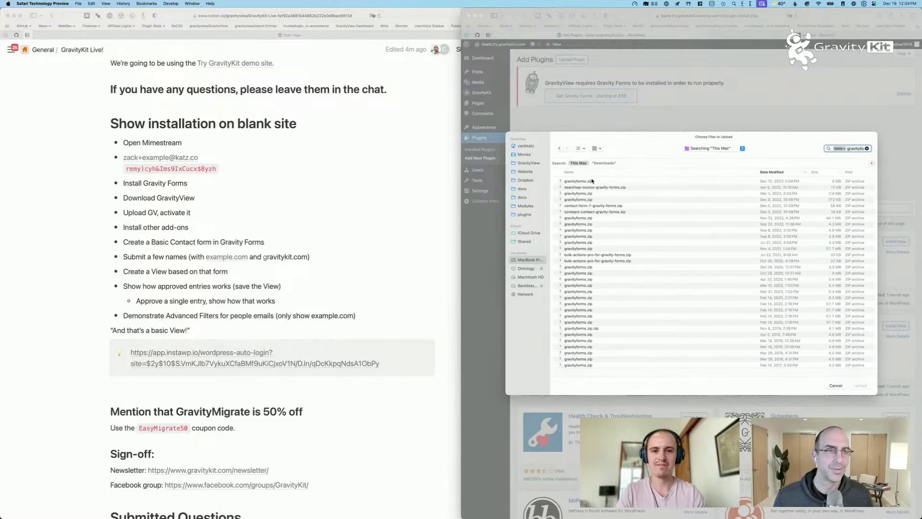
{"action": "double_click", "coordinate": [591, 181]}
{"action": "left_click", "coordinate": [752, 162]}
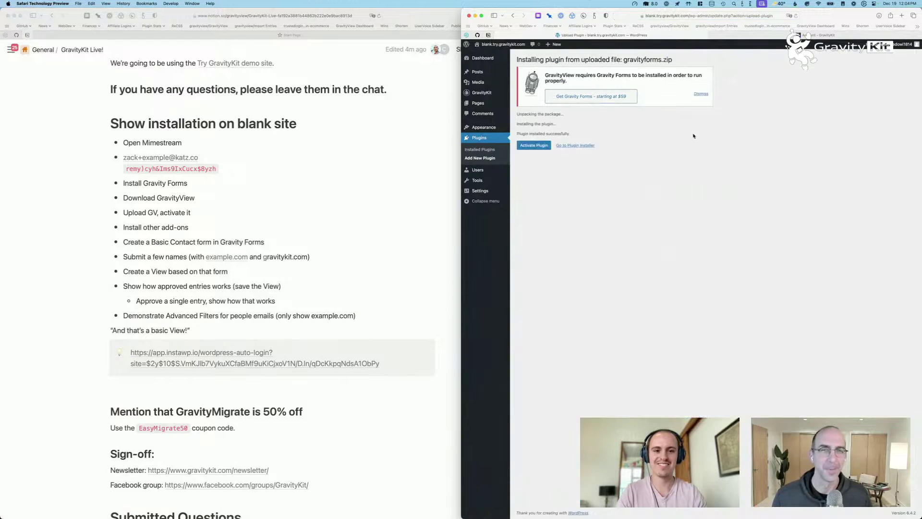
{"action": "left_click", "coordinate": [543, 148]}
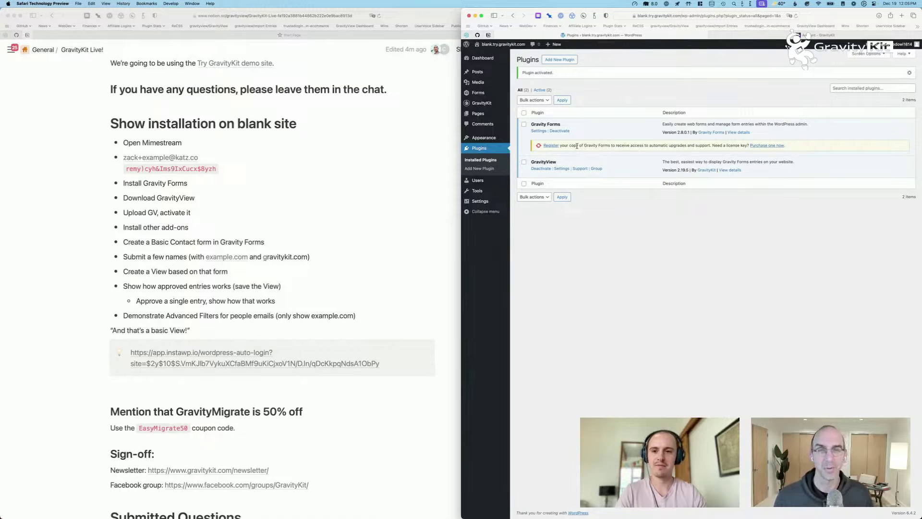
- Open the list of forms in Gravity Forms
{"action": "mouse_move", "coordinate": [501, 98]}
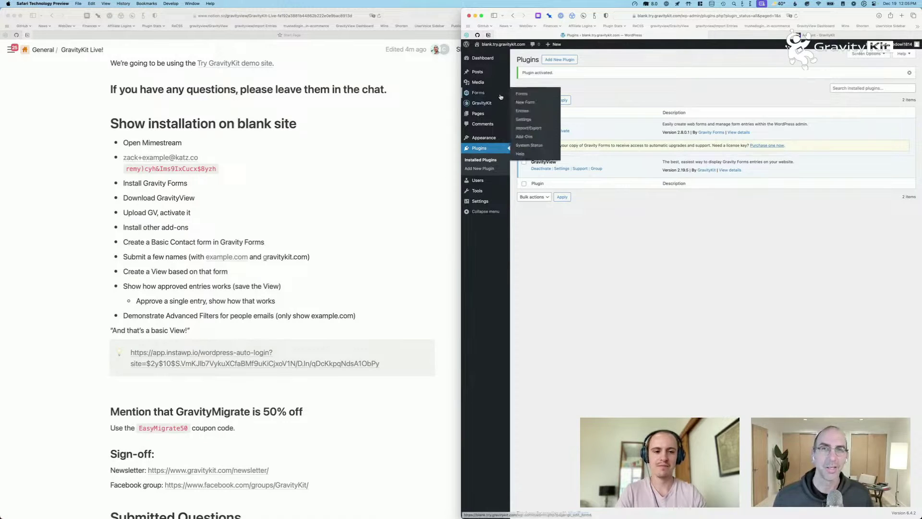
{"action": "left_click", "coordinate": [532, 96]}
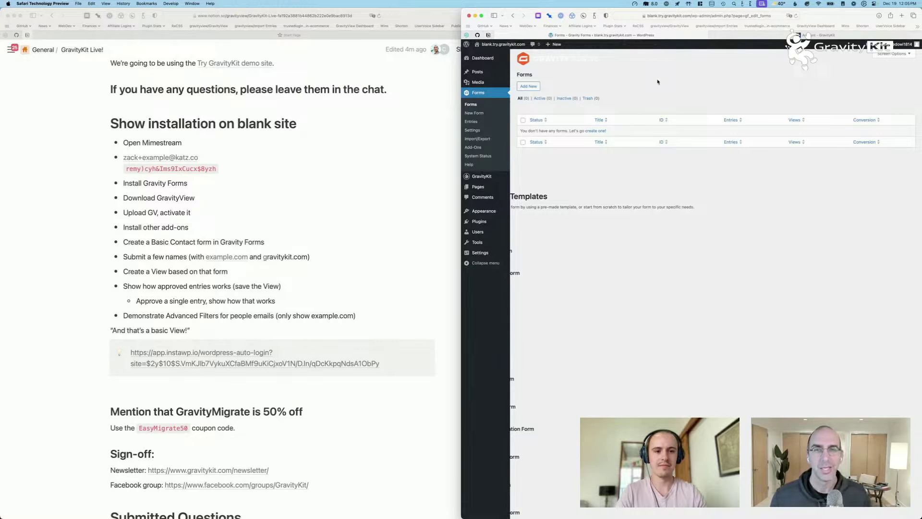
{"action": "mouse_move", "coordinate": [492, 226]}
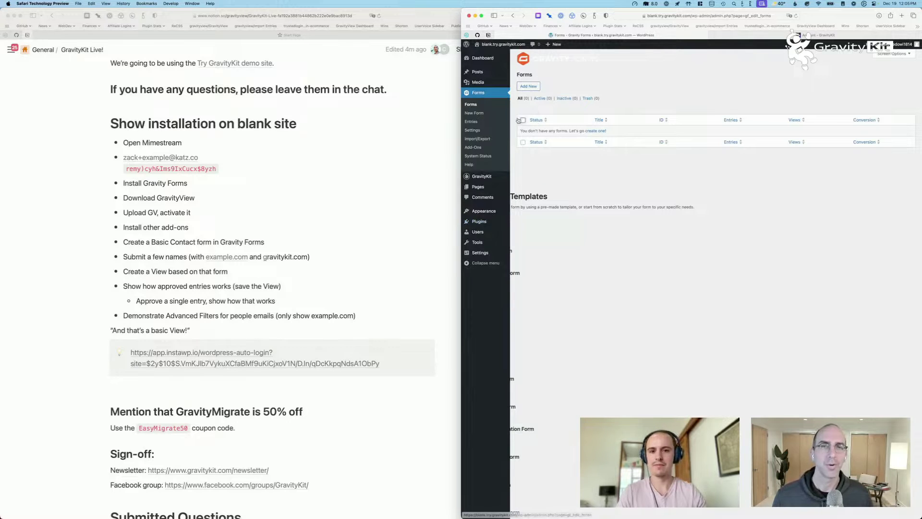
- Go to the account downloads on gravityforms.com and download the main Gravity Forms plugin, version 2.8.0
{"action": "key", "text": "ctrl+Tab"}
{"action": "key", "text": "super+l"}
{"action": "type", "text": "gravi"}
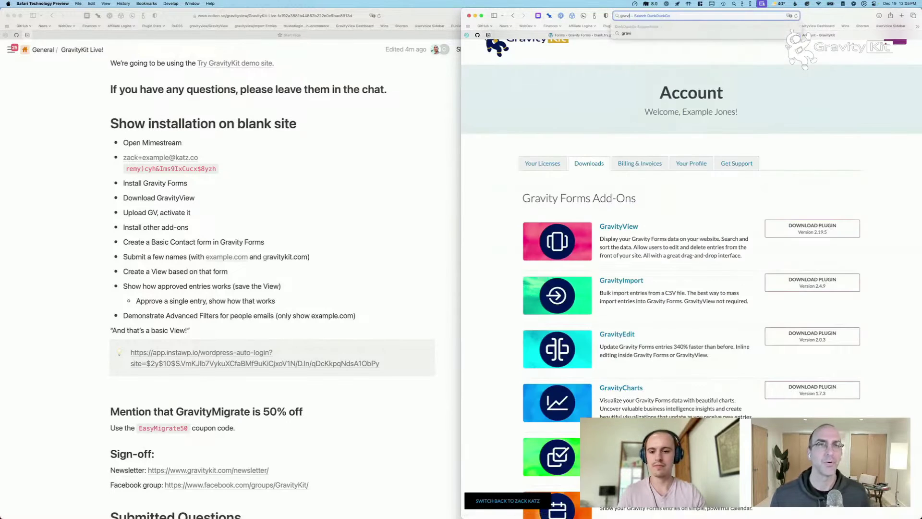
{"action": "type", "text": "tyforms.z"}
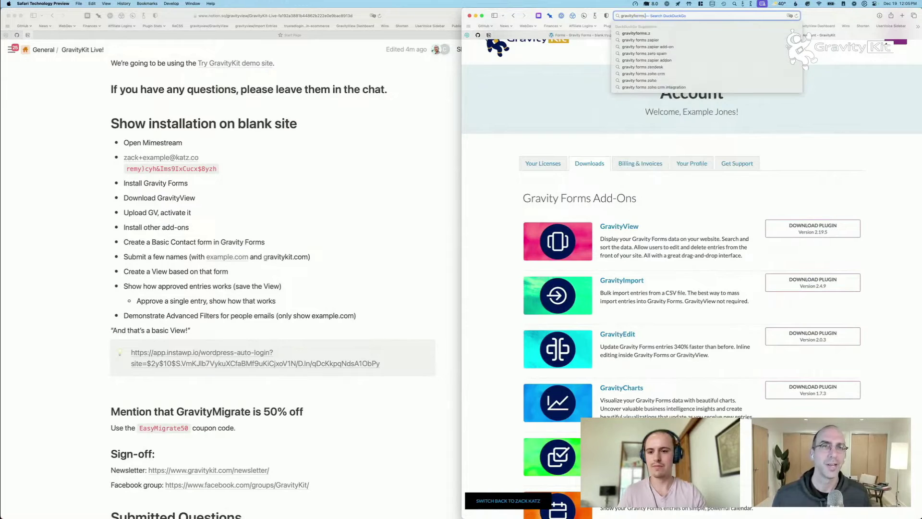
{"action": "key", "text": "Escape"}
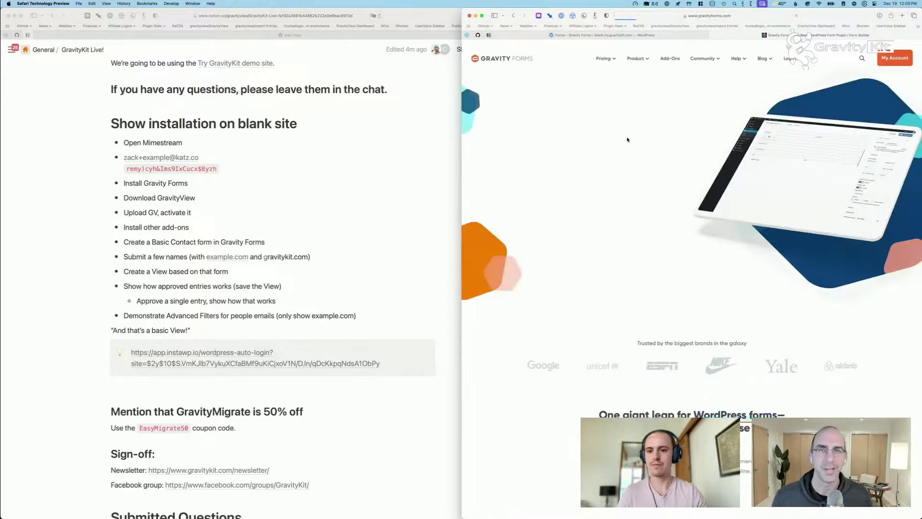
{"action": "left_click", "coordinate": [889, 58]}
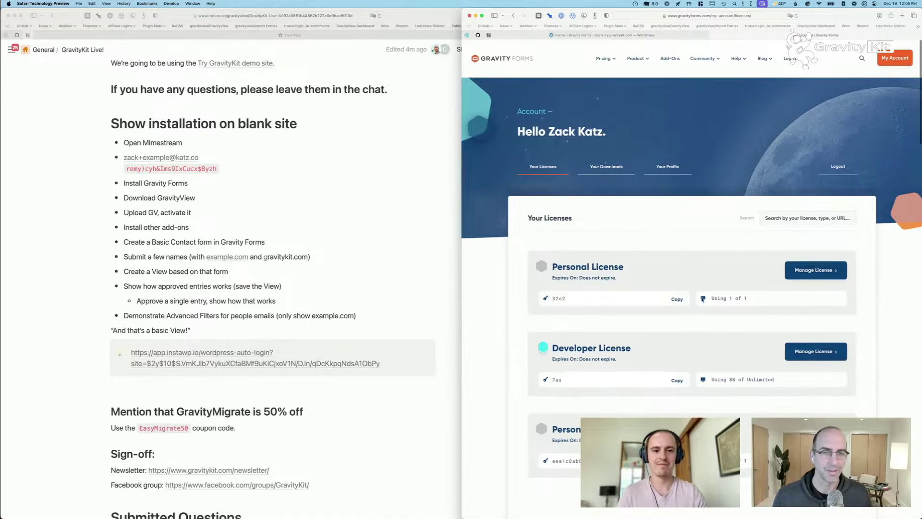
{"action": "left_click", "coordinate": [606, 166]}
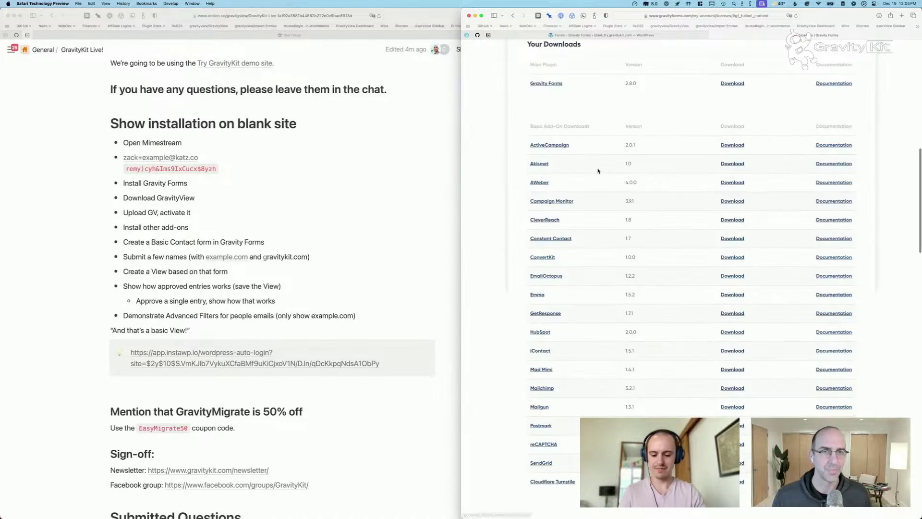
{"action": "left_click", "coordinate": [738, 85]}
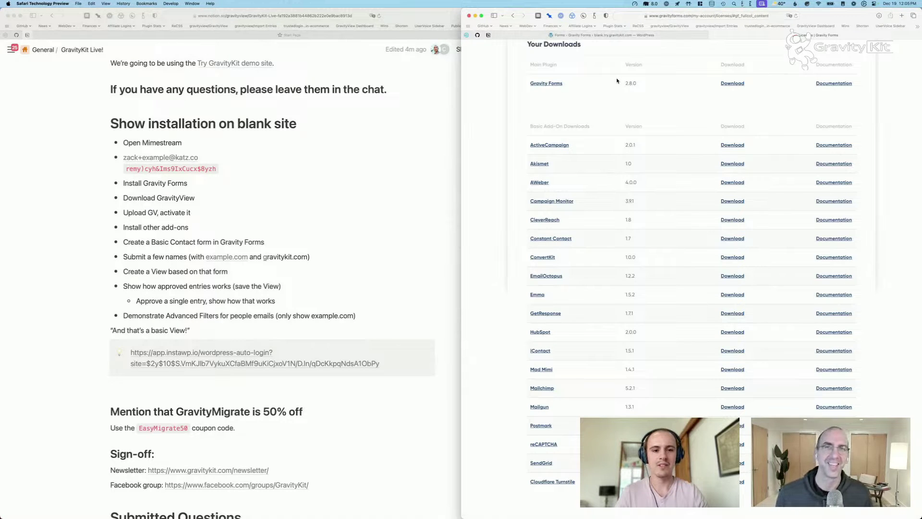
- Return to the blank site's plugin list, then deactivate and delete the installed Gravity Forms plugin
{"action": "key", "text": "ctrl+shift+Tab"}
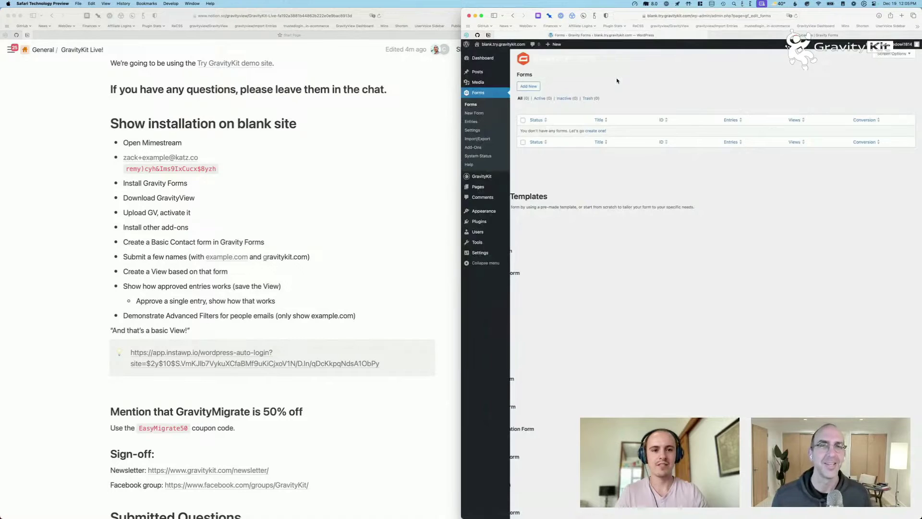
{"action": "left_click", "coordinate": [525, 223]}
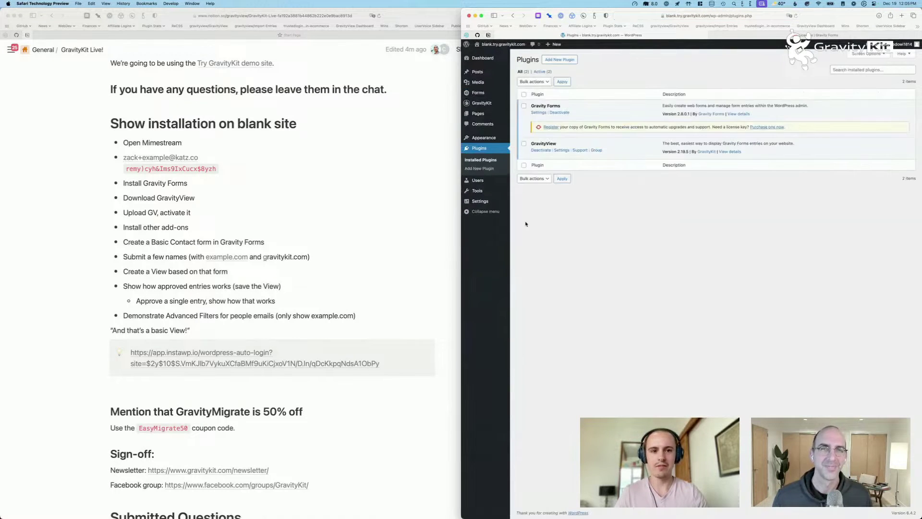
{"action": "left_click", "coordinate": [559, 114]}
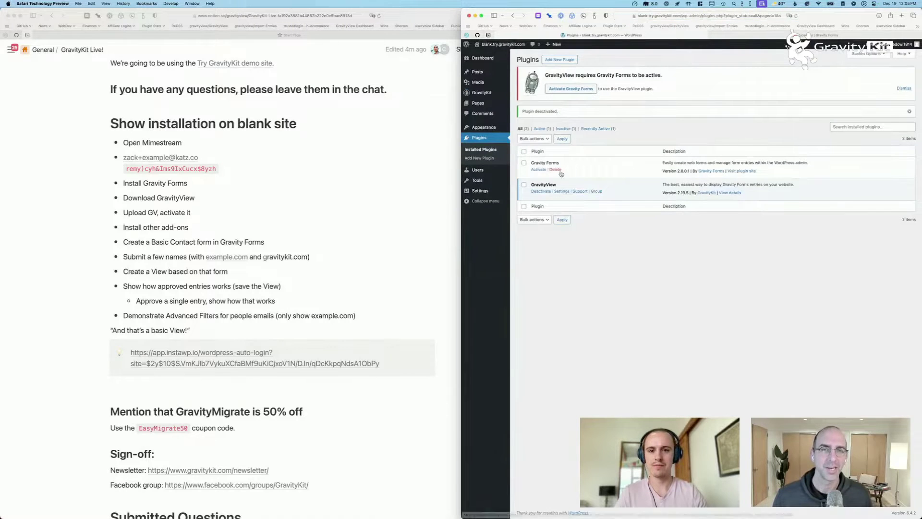
{"action": "left_click", "coordinate": [556, 170]}
{"action": "left_click", "coordinate": [747, 272]}
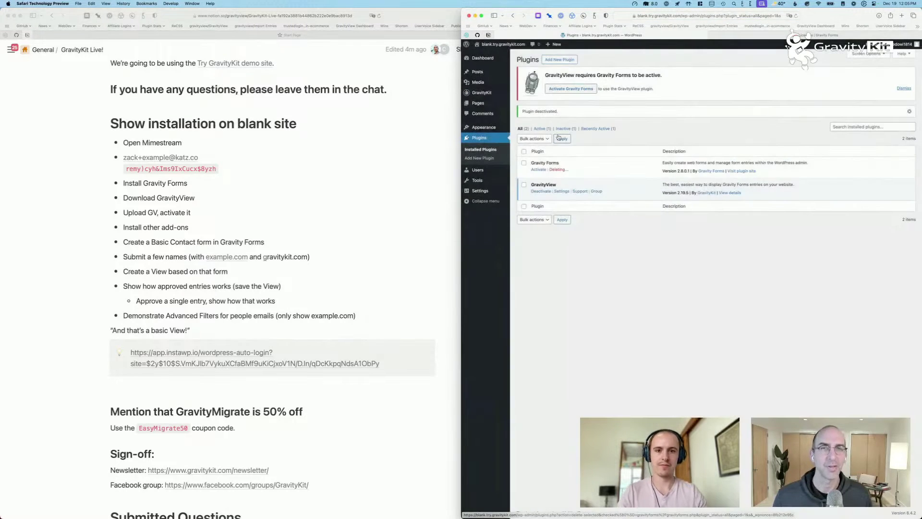
- Install gravityforms_2.8.0.zip as an uploaded plugin and activate it
{"action": "left_click", "coordinate": [559, 60]}
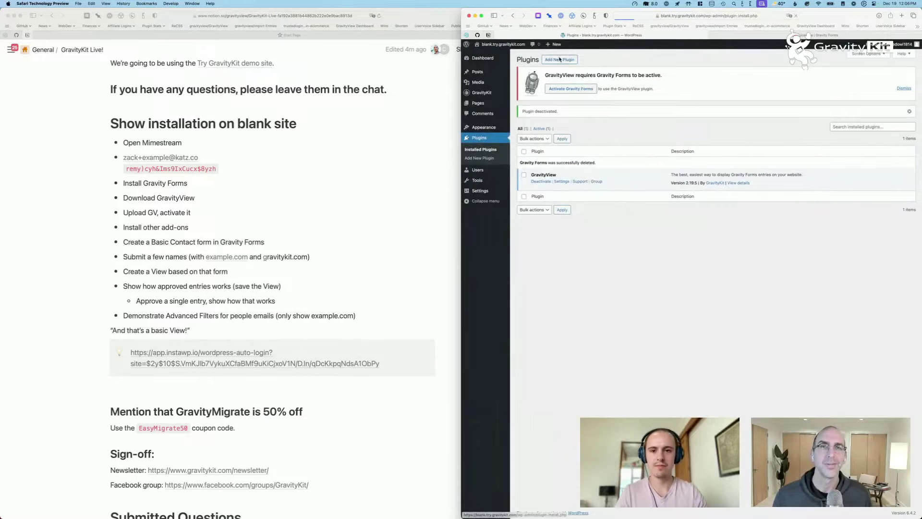
{"action": "left_click", "coordinate": [560, 59]}
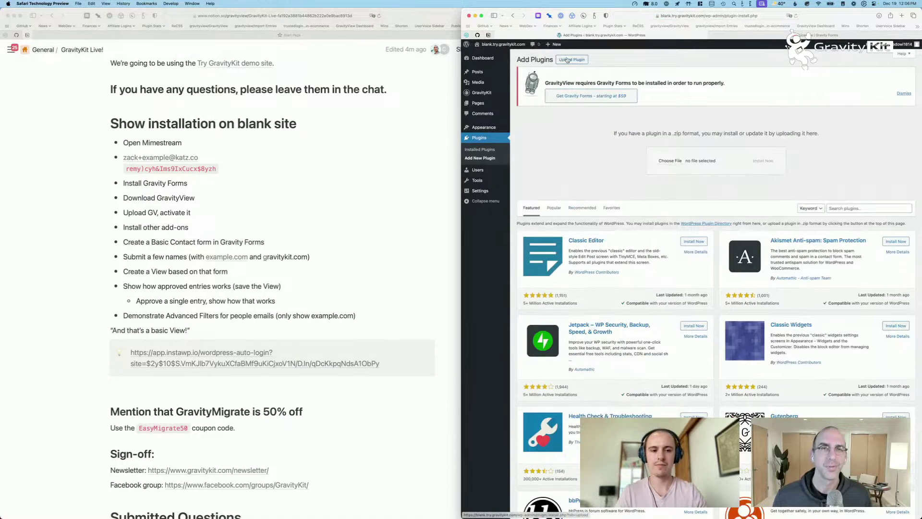
{"action": "left_click", "coordinate": [670, 161]}
{"action": "double_click", "coordinate": [675, 169]}
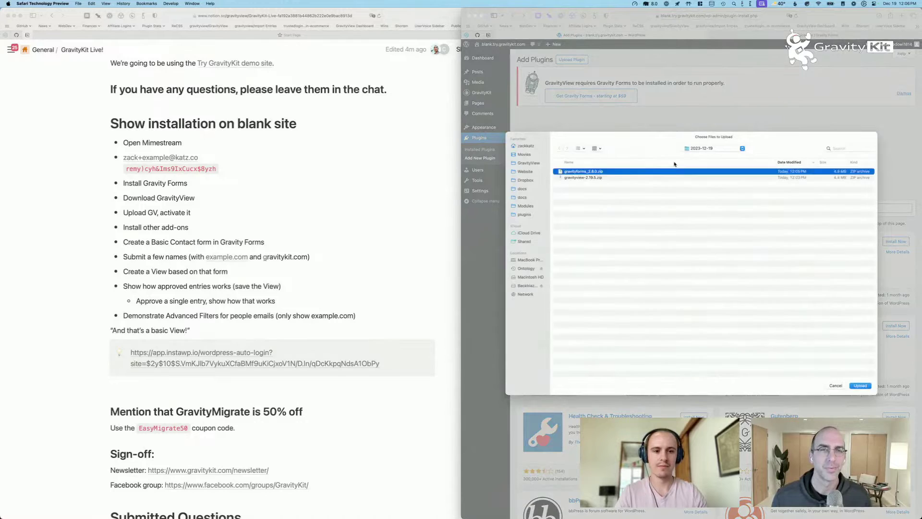
{"action": "left_click", "coordinate": [762, 161]}
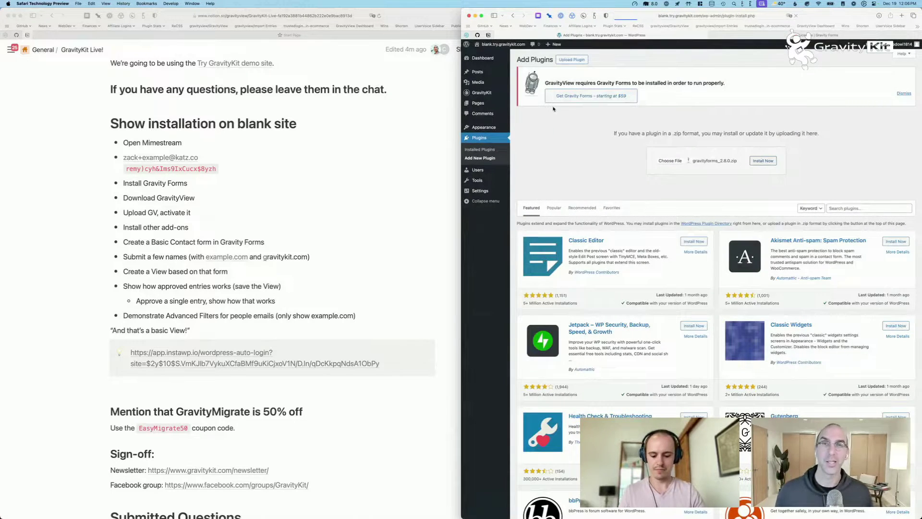
{"action": "left_click", "coordinate": [530, 146]}
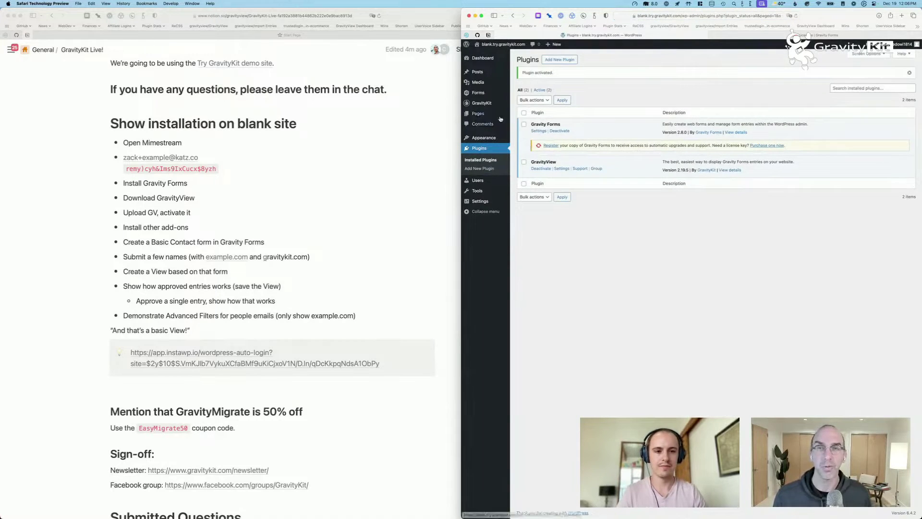
- Open the Gravity Forms setup wizard, paste the license key copied from the "gravity forms" search in the password vault, and activate the license
{"action": "mouse_move", "coordinate": [490, 98]}
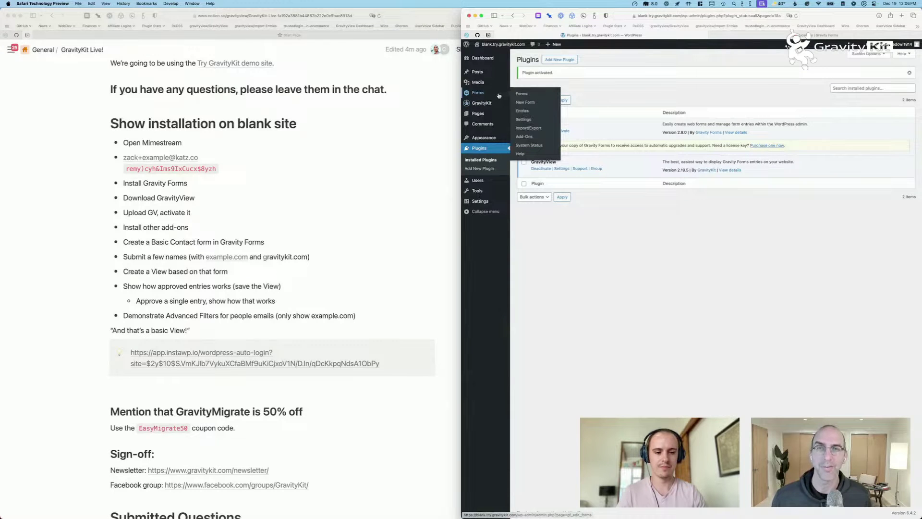
{"action": "left_click", "coordinate": [494, 95]}
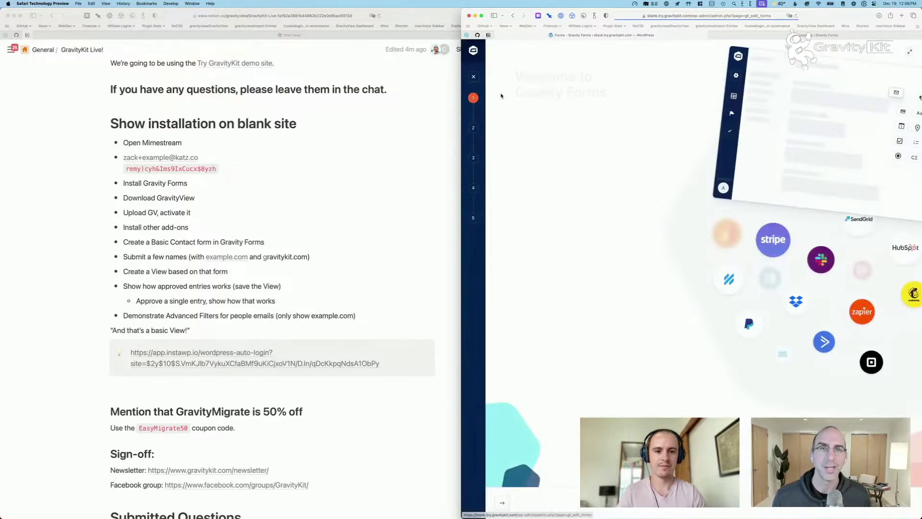
{"action": "left_click", "coordinate": [551, 193]}
{"action": "key", "text": "alt+super+backslash"}
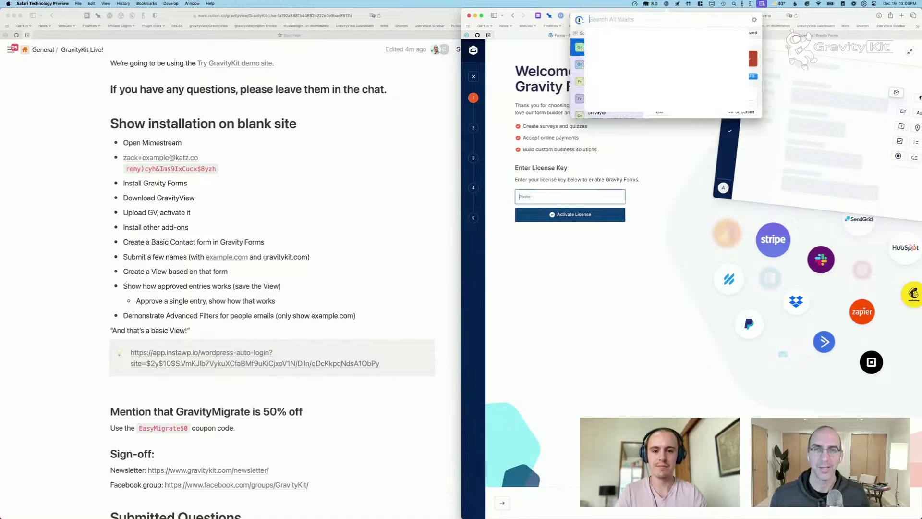
{"action": "type", "text": "gravit"}
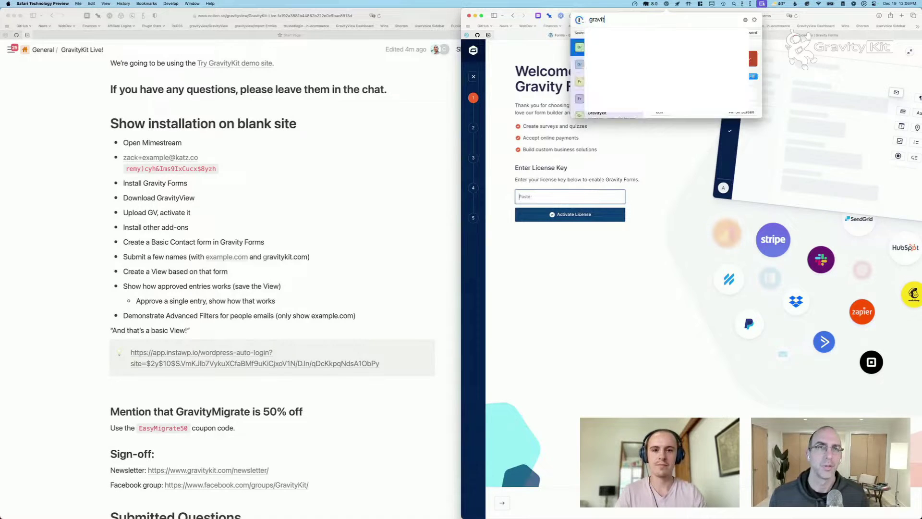
{"action": "type", "text": "y forms"}
{"action": "key", "text": "Down"}
{"action": "key", "text": "Down"}
{"action": "key", "text": "Down"}
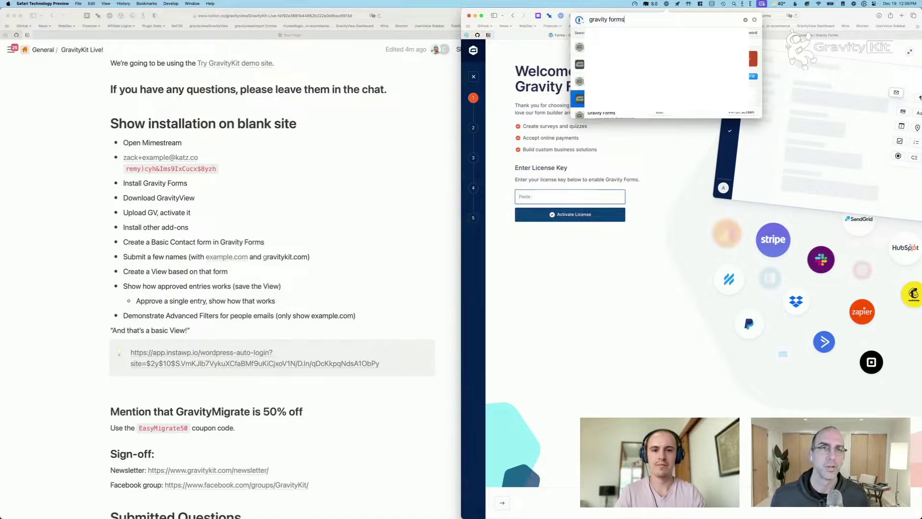
{"action": "key", "text": "Down"}
{"action": "key", "text": "Up"}
{"action": "key", "text": "Right"}
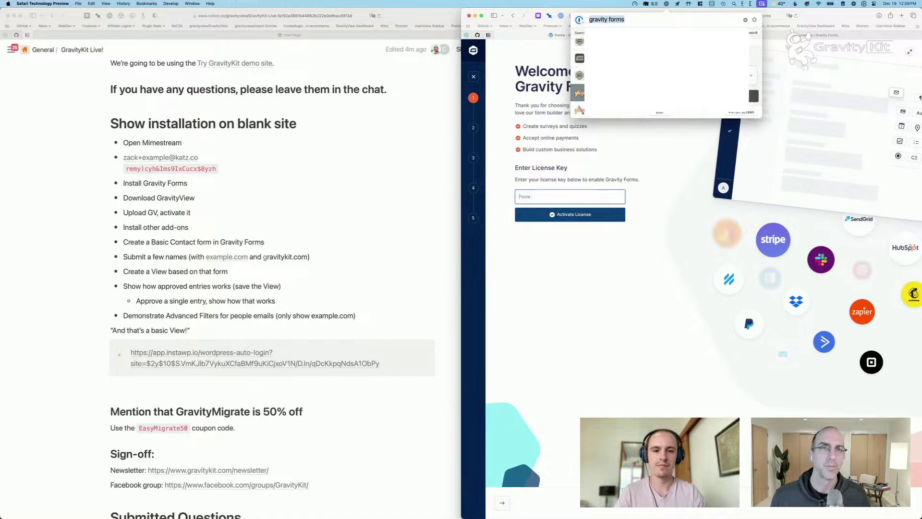
{"action": "key", "text": "Return"}
{"action": "key", "text": "super+v"}
{"action": "left_click", "coordinate": [565, 215]}
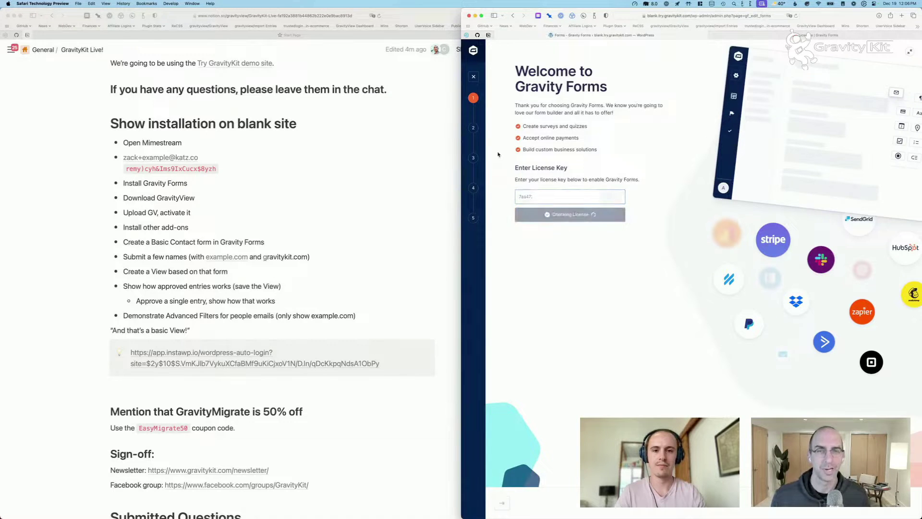
- Advance through the rest of the Gravity Forms setup wizard, leaving the personalization questions blank and declining data collection
{"action": "left_click", "coordinate": [748, 239]}
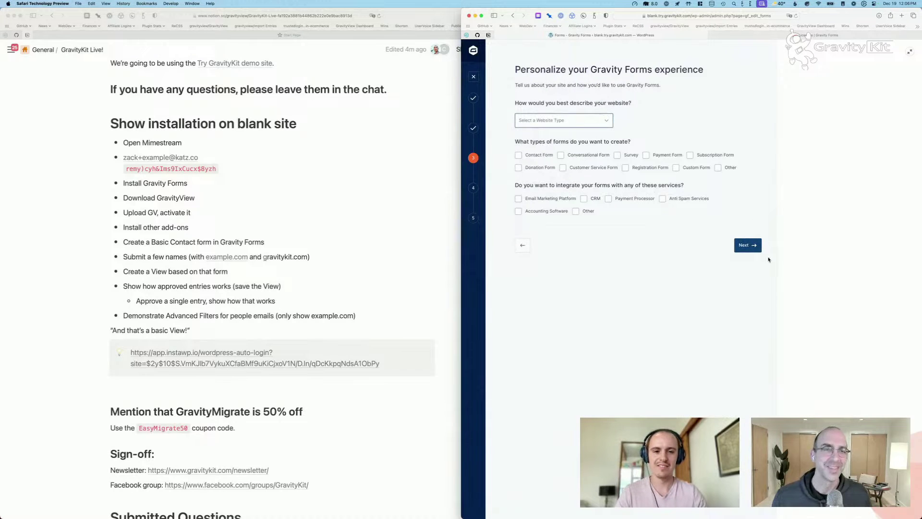
{"action": "left_click", "coordinate": [751, 246]}
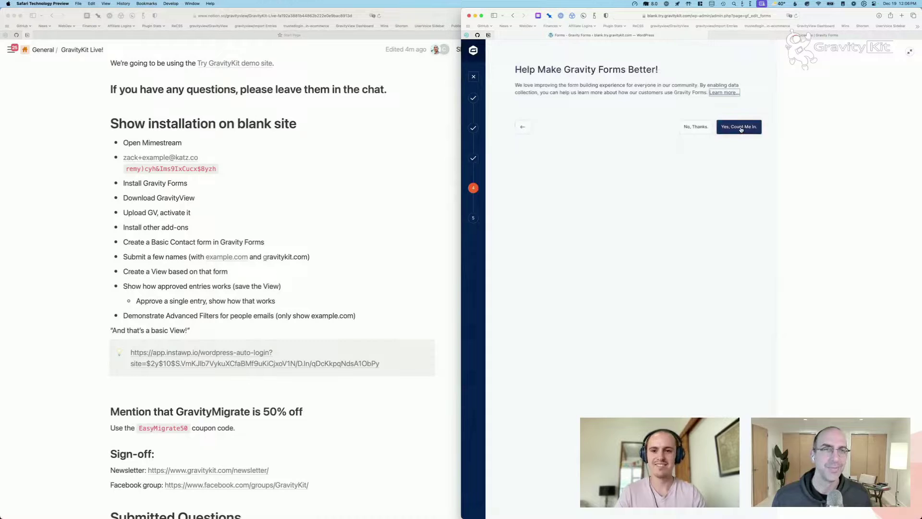
{"action": "left_click", "coordinate": [705, 129]}
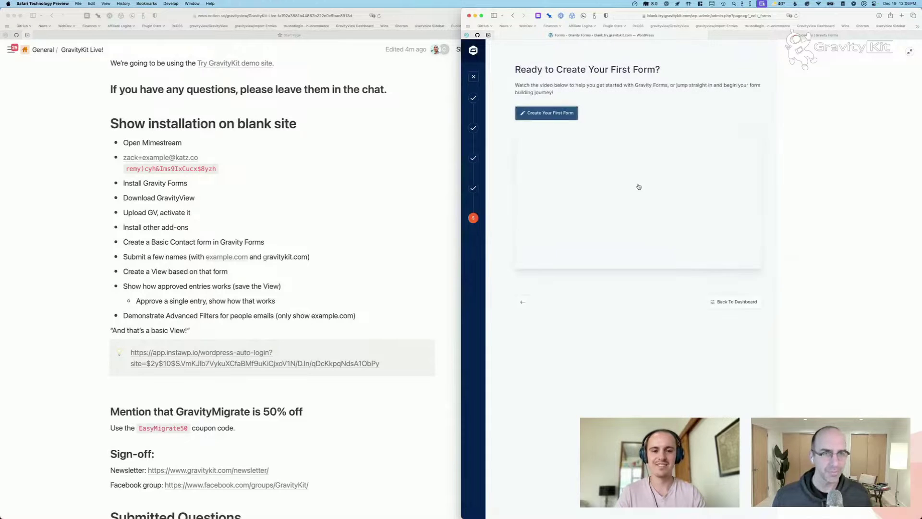
- Create the first form from the Advanced Contact Form template and title it "Contact Form"
{"action": "left_click", "coordinate": [544, 112]}
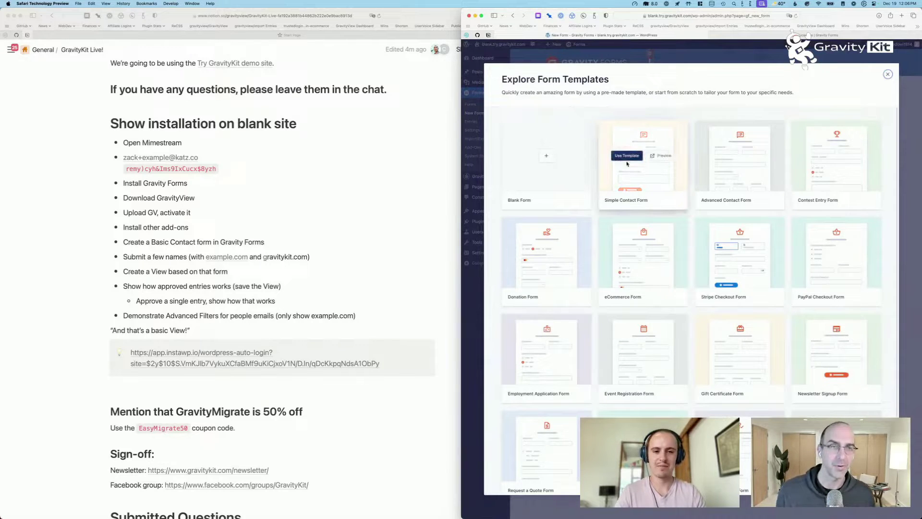
{"action": "mouse_move", "coordinate": [740, 161]}
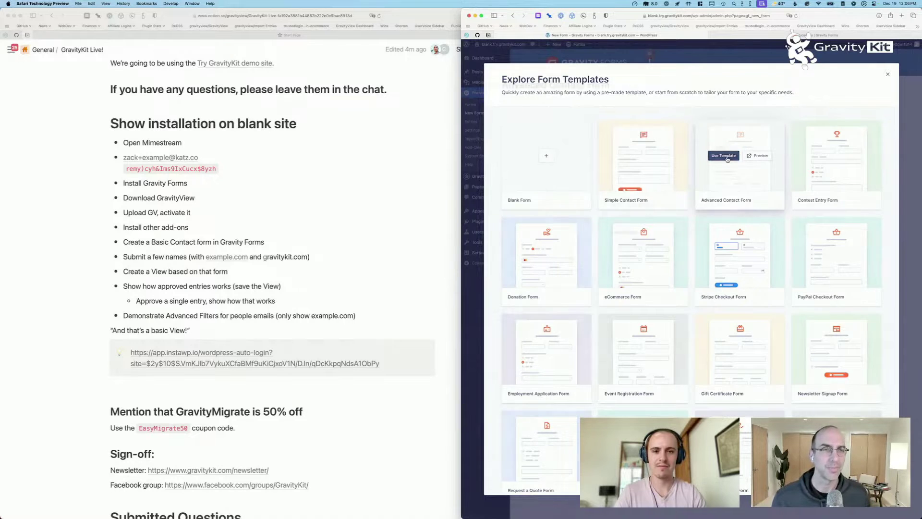
{"action": "left_click", "coordinate": [724, 156]}
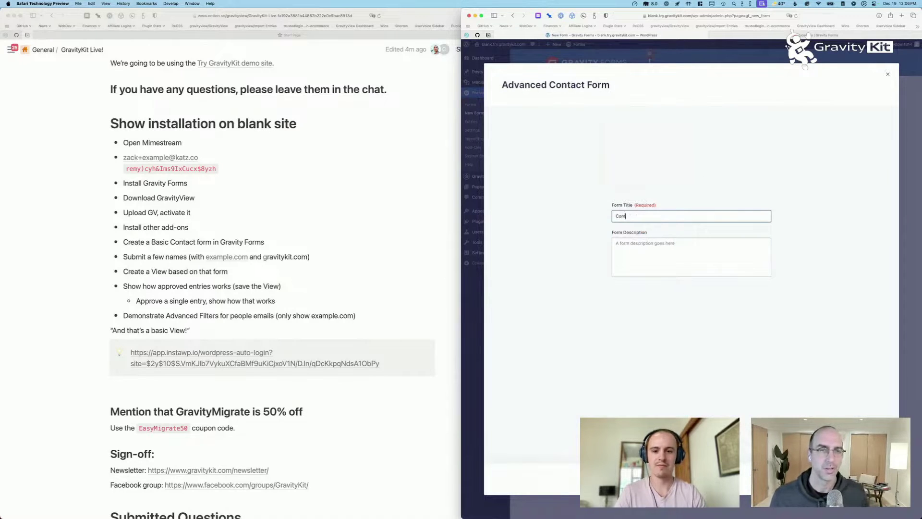
{"action": "type", "text": "Contact Form"}
{"action": "key", "text": "Return"}
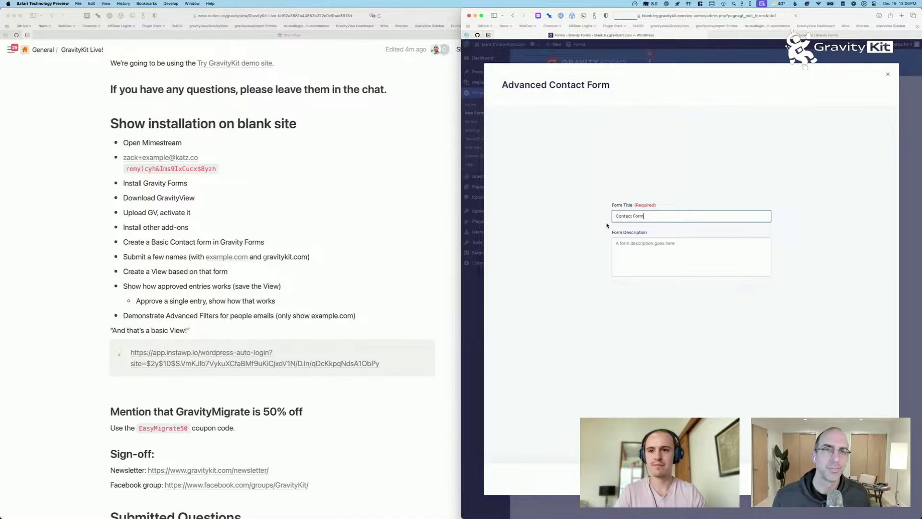
- Turn on Compact View in the form editor's preferences and save the form
{"action": "scroll", "coordinate": [610, 231], "scroll_direction": "down", "scroll_amount": 10}
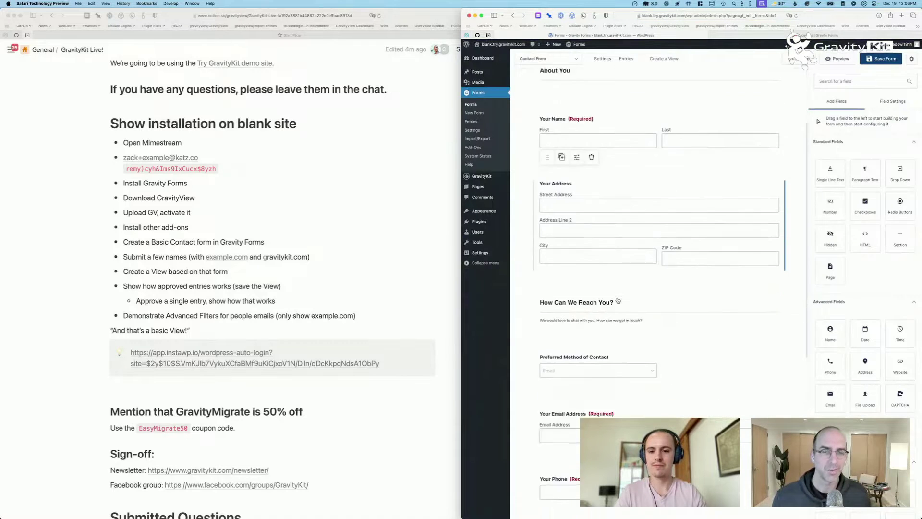
{"action": "scroll", "coordinate": [613, 325], "scroll_direction": "down", "scroll_amount": 3}
{"action": "scroll", "coordinate": [631, 193], "scroll_direction": "up", "scroll_amount": 3}
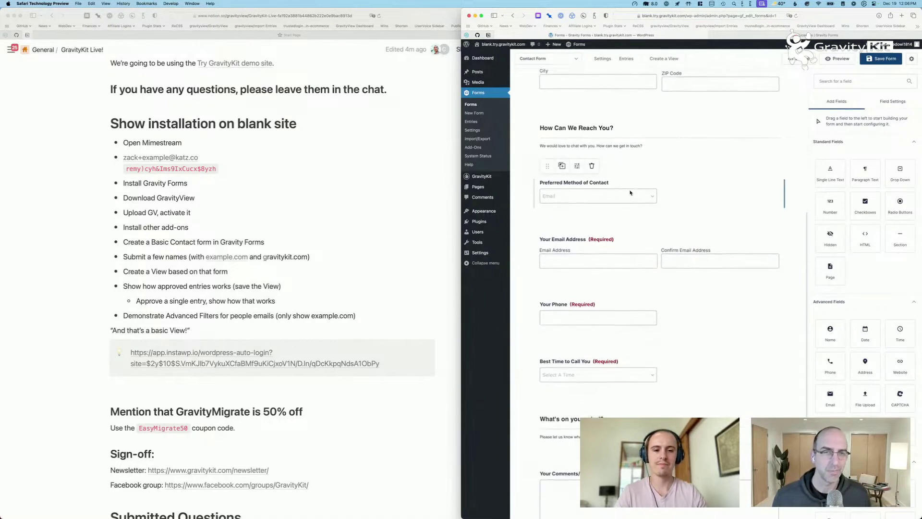
{"action": "left_click", "coordinate": [911, 59]}
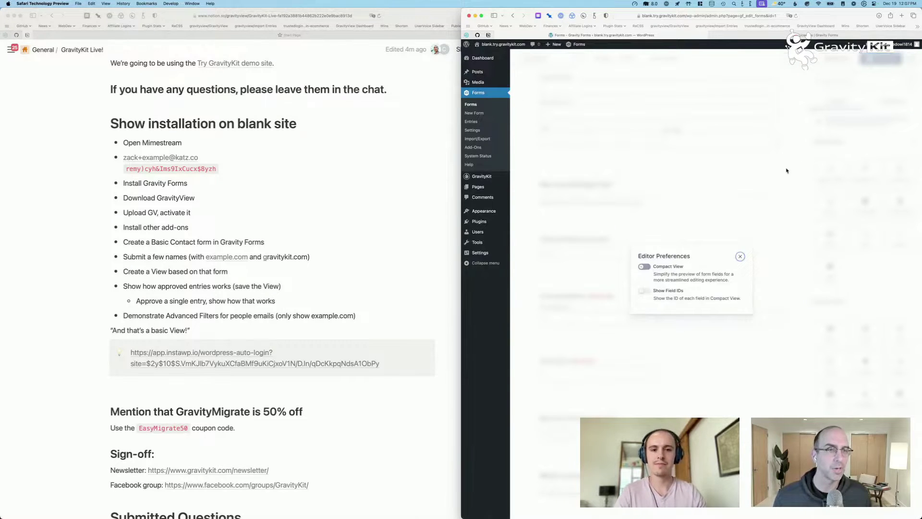
{"action": "left_click", "coordinate": [740, 256]}
{"action": "left_click", "coordinate": [911, 59]}
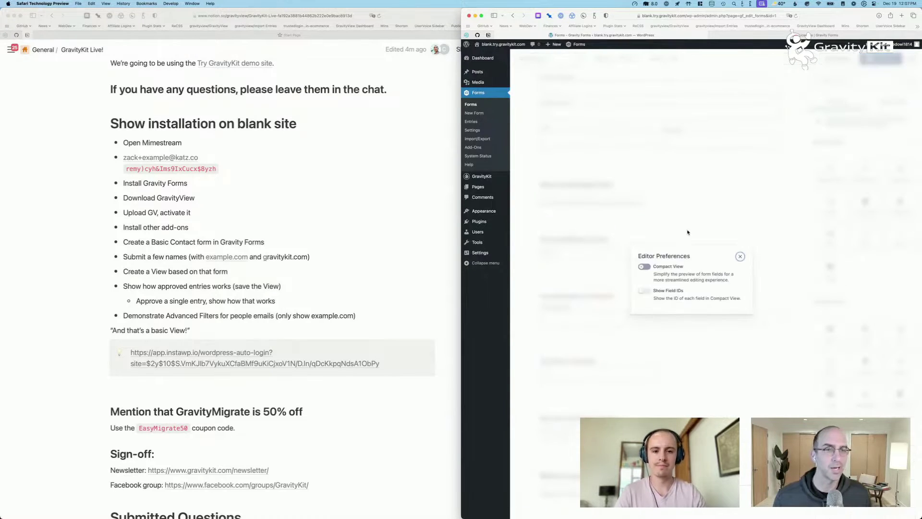
{"action": "left_click", "coordinate": [644, 267]}
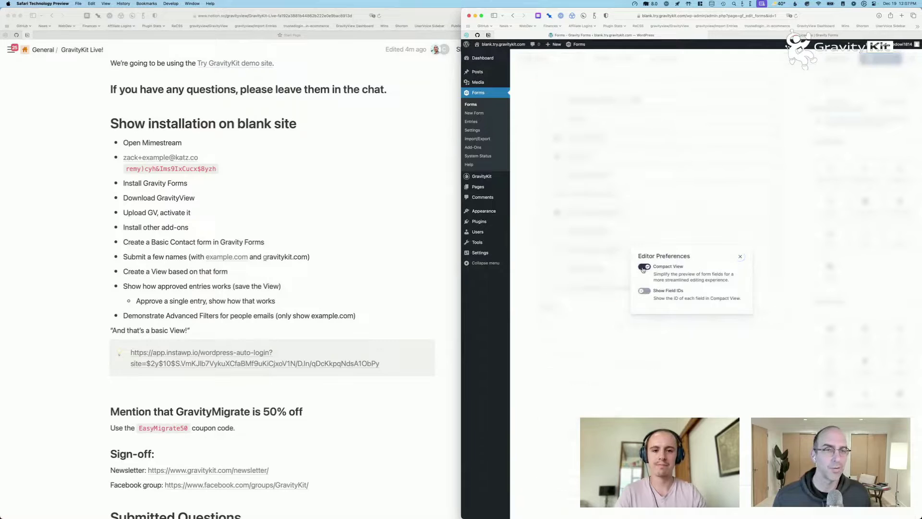
{"action": "left_click", "coordinate": [740, 257]}
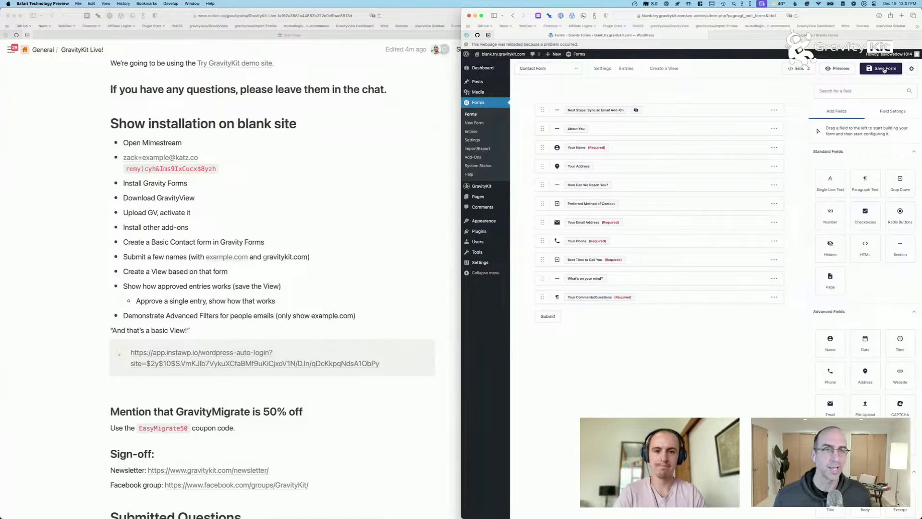
{"action": "left_click", "coordinate": [884, 70]}
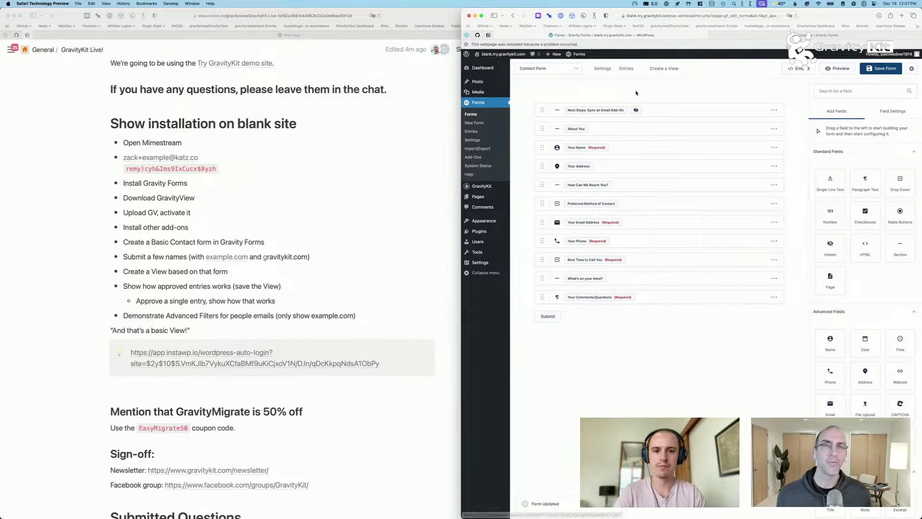
- Create a new View from the form, keeping Contact Form as the data source and choosing the Table view type
{"action": "left_click", "coordinate": [661, 71]}
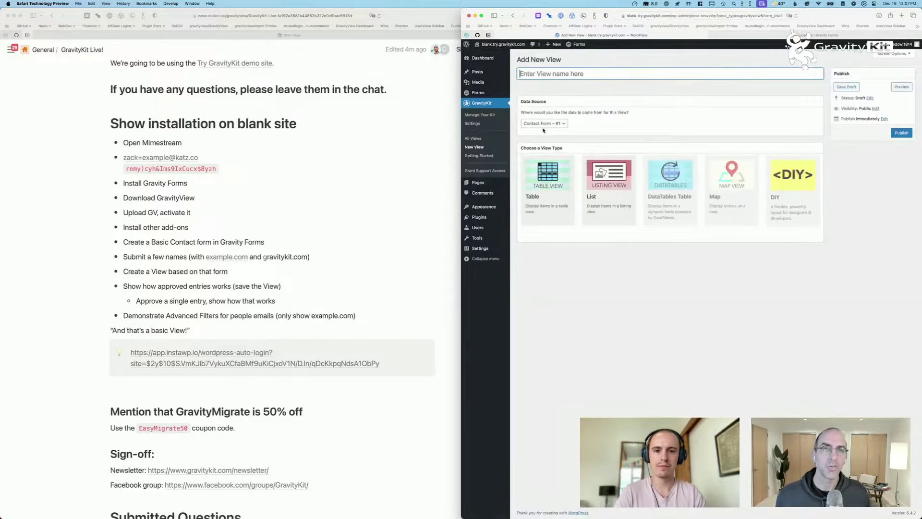
{"action": "left_click", "coordinate": [543, 123]}
{"action": "left_click", "coordinate": [565, 123]}
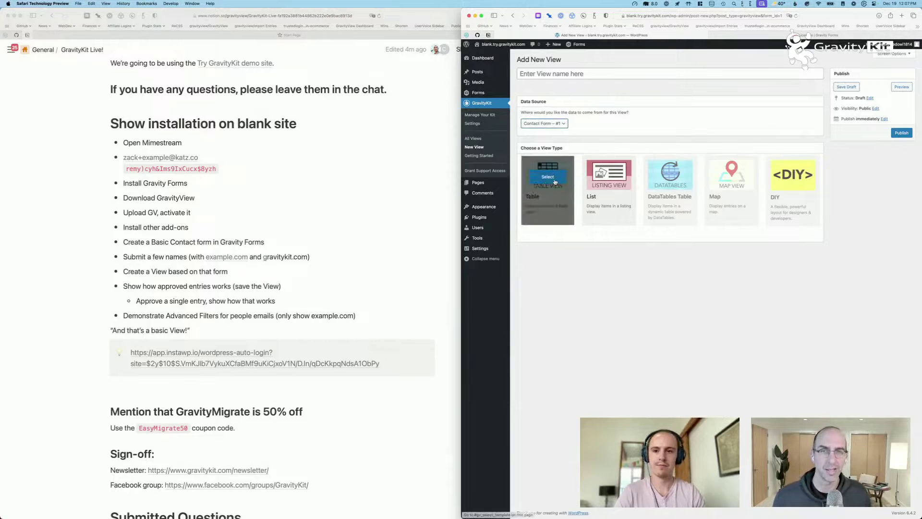
{"action": "left_click", "coordinate": [554, 181]}
{"action": "left_click", "coordinate": [580, 124]}
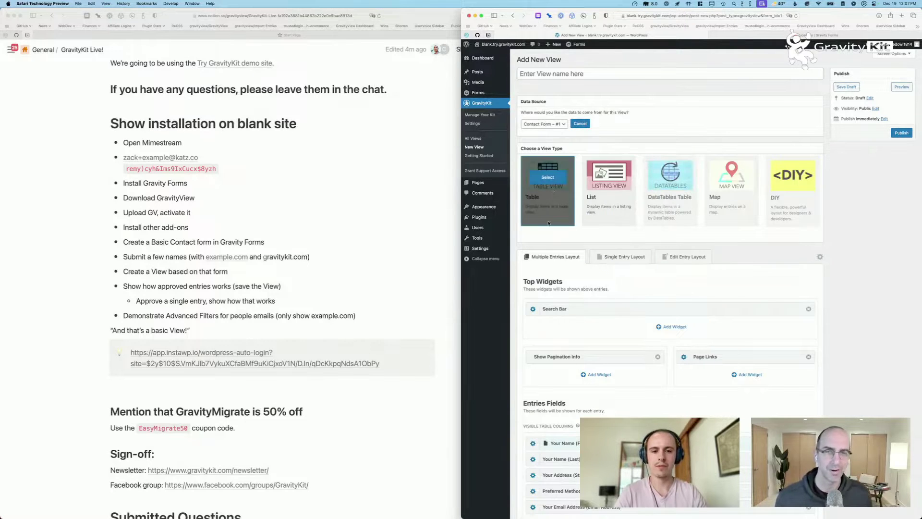
- Name the View "Contact Form", publish it, and open its public page
{"action": "scroll", "coordinate": [566, 265], "scroll_direction": "down", "scroll_amount": 2}
{"action": "scroll", "coordinate": [566, 265], "scroll_direction": "down", "scroll_amount": 5}
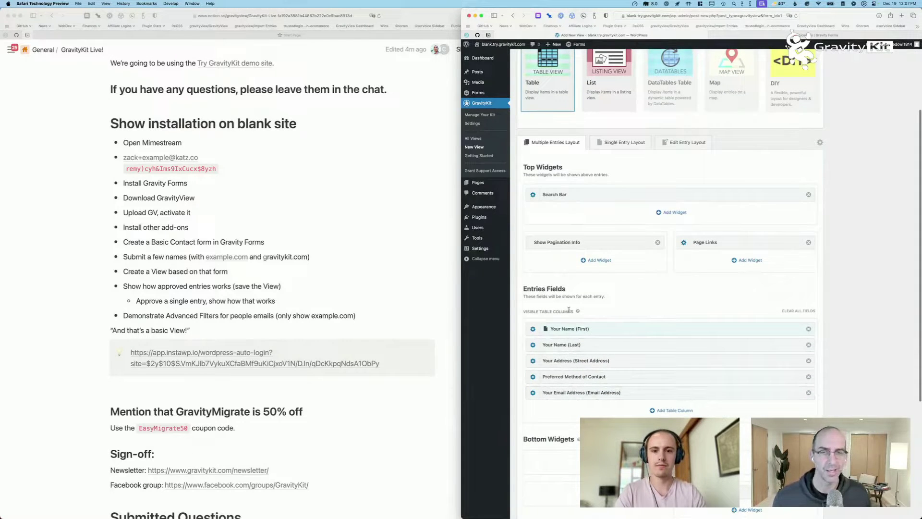
{"action": "scroll", "coordinate": [638, 303], "scroll_direction": "up", "scroll_amount": 7}
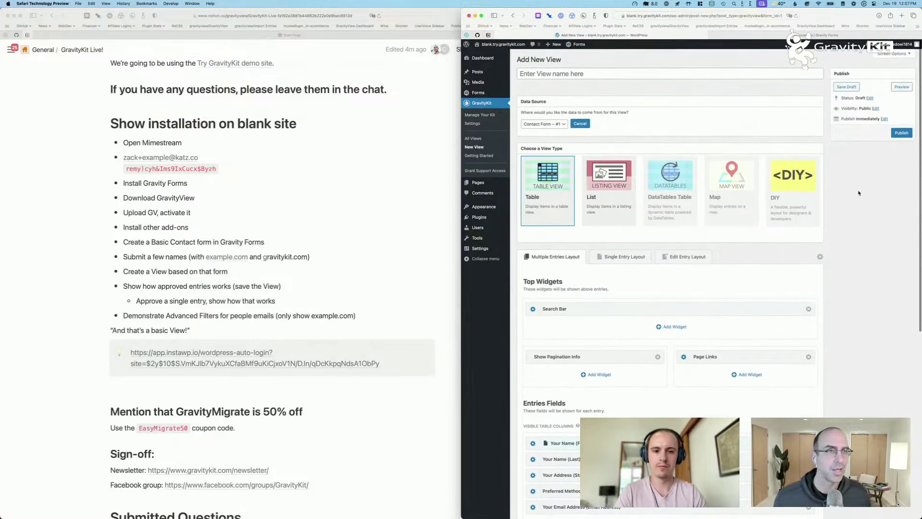
{"action": "left_click", "coordinate": [632, 73]}
{"action": "type", "text": "Contact Form"}
{"action": "key", "text": "Return"}
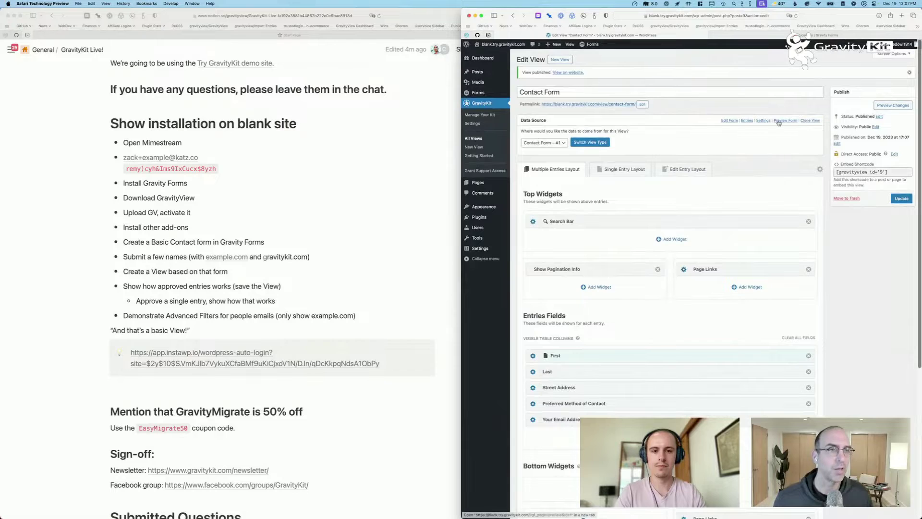
{"action": "left_click", "coordinate": [607, 106]}
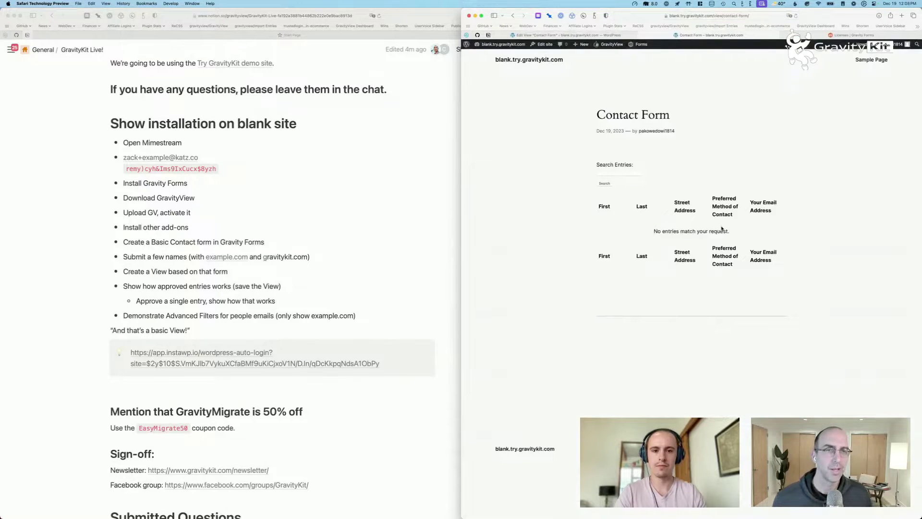
- Return to the View editor, open the connected form's entries list, and open the form preview from there
{"action": "key", "text": "ctrl+shift+Tab"}
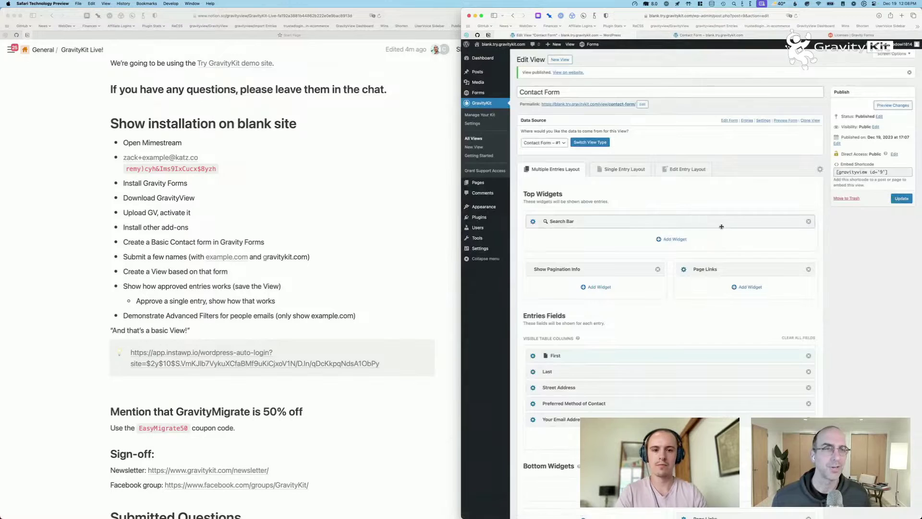
{"action": "left_click", "coordinate": [746, 121]}
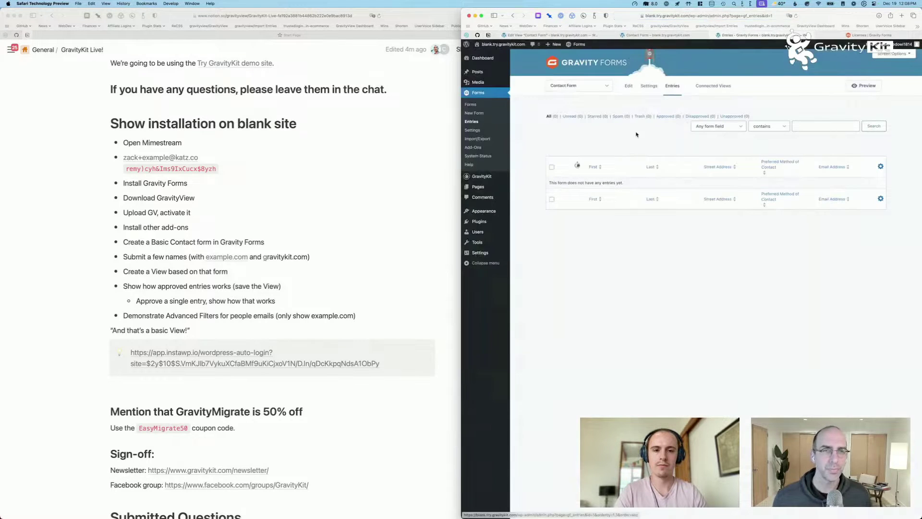
{"action": "left_click", "coordinate": [864, 85]}
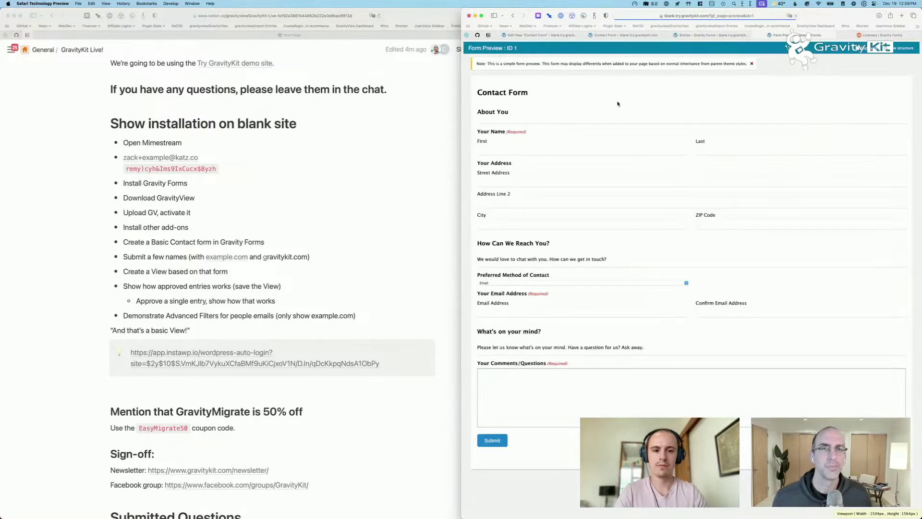
- Autofill the previewed form with the sample identity from the password vault, enter "Example questions!" as the comment, and submit it
{"action": "key", "text": "Tab"}
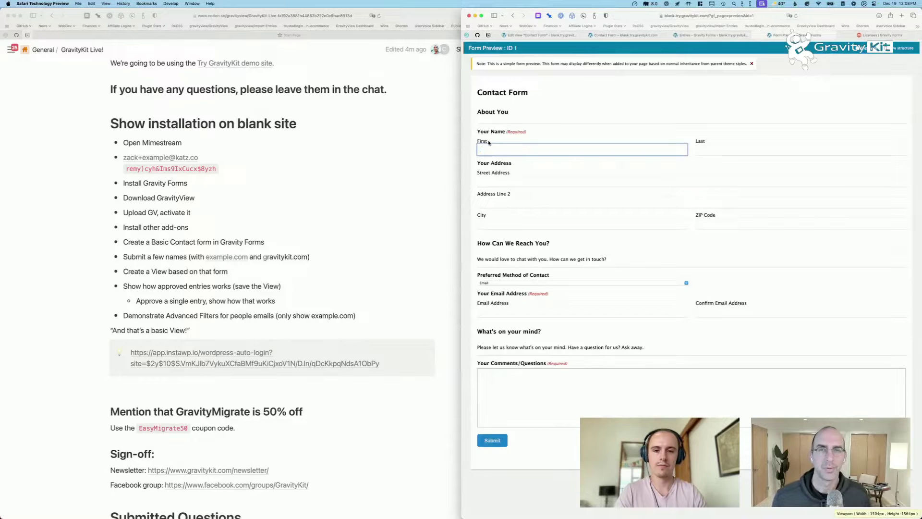
{"action": "key", "text": "super+shift+space"}
{"action": "type", "text": "zeek"}
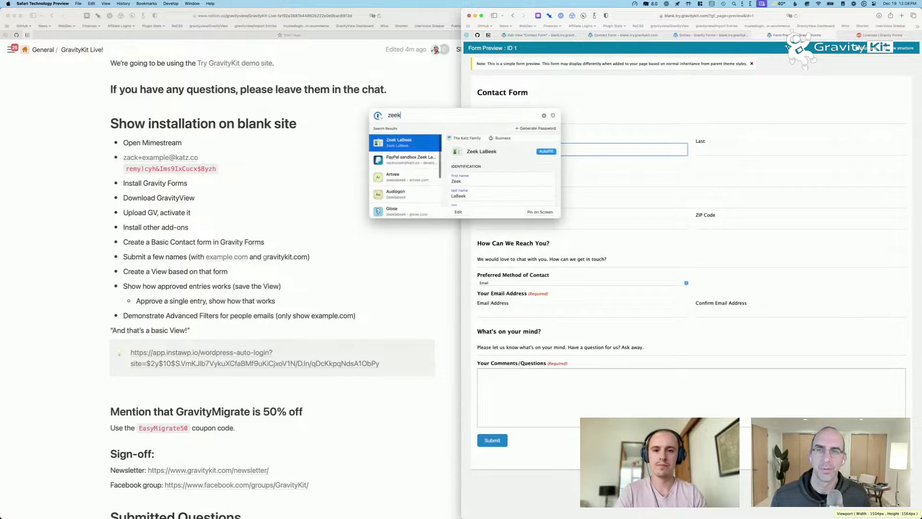
{"action": "key", "text": "Return"}
{"action": "left_click", "coordinate": [513, 380]}
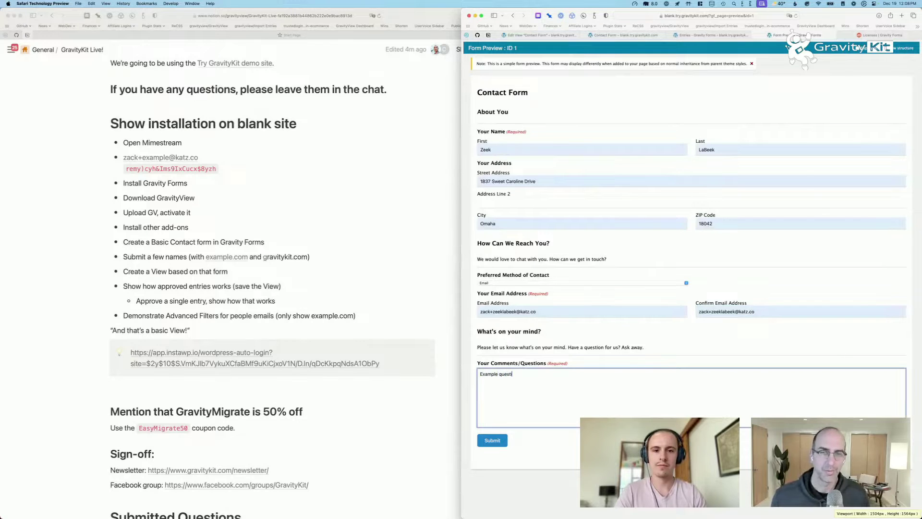
{"action": "left_click", "coordinate": [504, 442]}
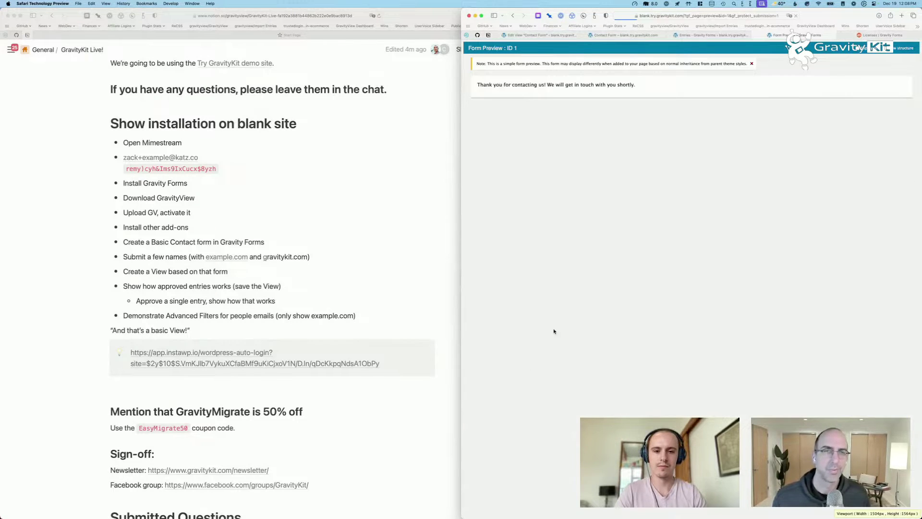
- Return to the View's public page, refresh it, and read the notice about unapproved entries
{"action": "key", "text": "ctrl+shift+Tab"}
{"action": "key", "text": "ctrl+shift+Tab"}
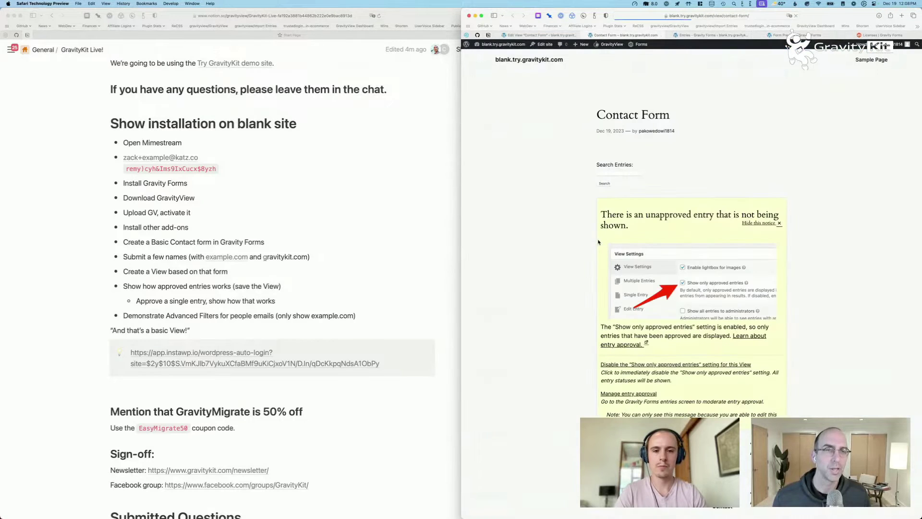
{"action": "triple_click", "coordinate": [623, 212]}
{"action": "left_click", "coordinate": [640, 230]}
{"action": "scroll", "coordinate": [691, 296], "scroll_direction": "down", "scroll_amount": 3}
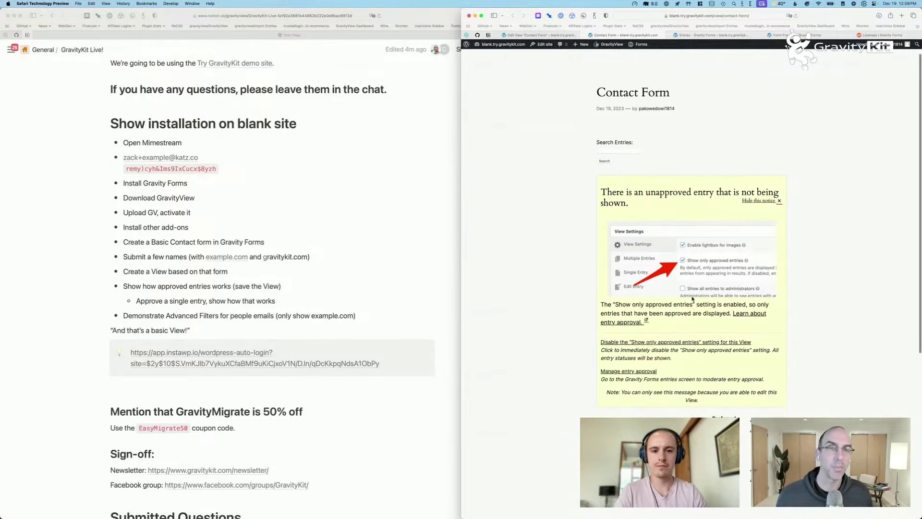
{"action": "scroll", "coordinate": [653, 248], "scroll_direction": "up", "scroll_amount": 1}
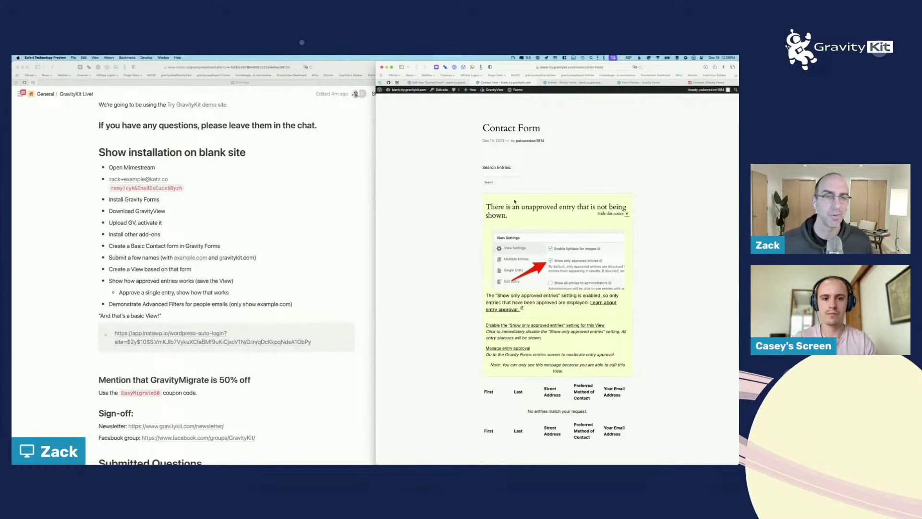
- Examine the "Show only approved entries" option in the View editor's settings
{"action": "left_click", "coordinate": [523, 327]}
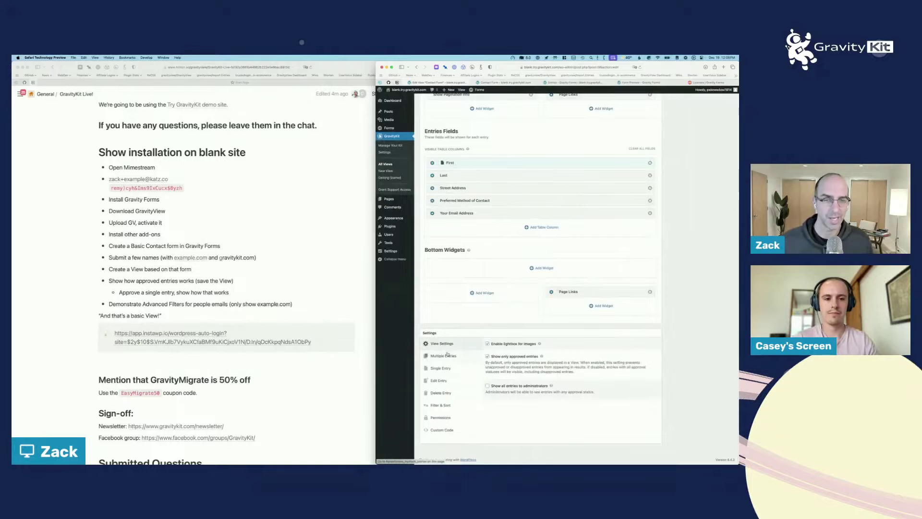
{"action": "scroll", "coordinate": [513, 356], "scroll_direction": "up", "scroll_amount": 5}
{"action": "scroll", "coordinate": [514, 356], "scroll_direction": "down", "scroll_amount": 3}
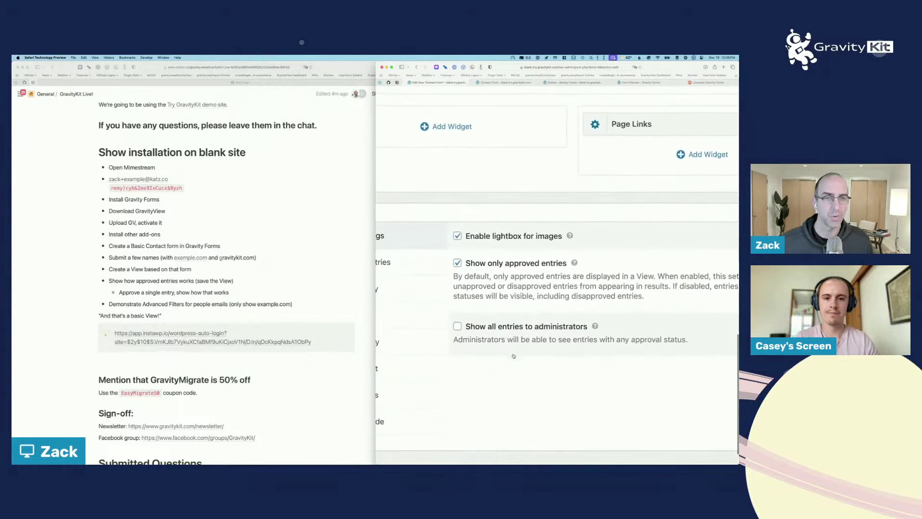
{"action": "scroll", "coordinate": [482, 262], "scroll_direction": "right", "scroll_amount": 2}
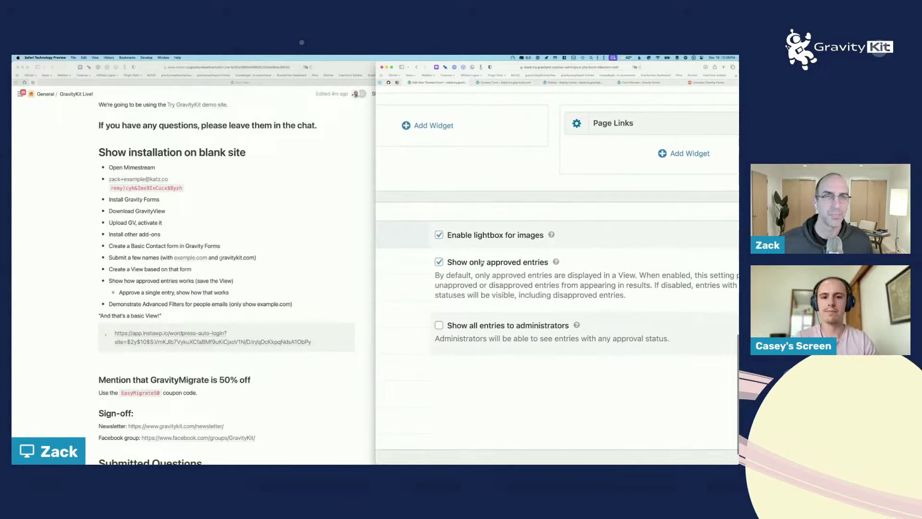
- Disable "Show only approved entries" through the notice on the View's public page, and open the listed entry's details
{"action": "key", "text": "ctrl+Tab"}
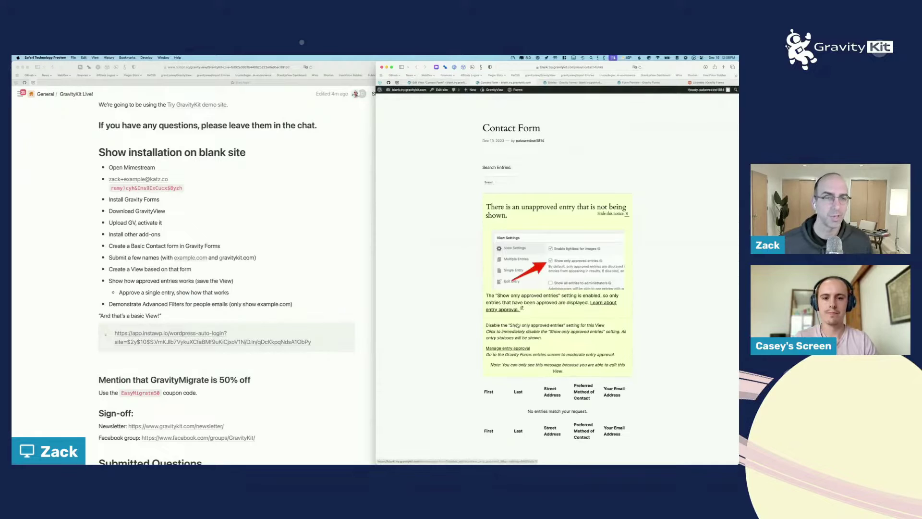
{"action": "left_click", "coordinate": [514, 325]}
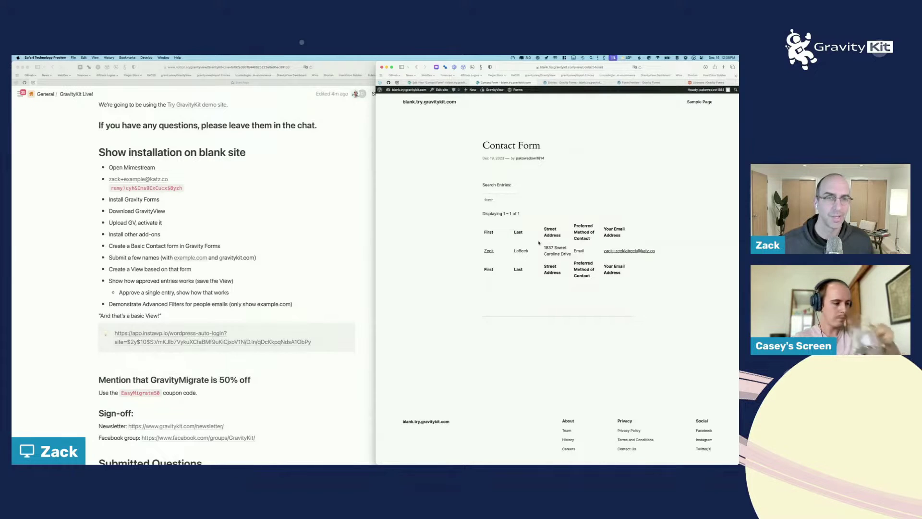
{"action": "left_click", "coordinate": [489, 251]}
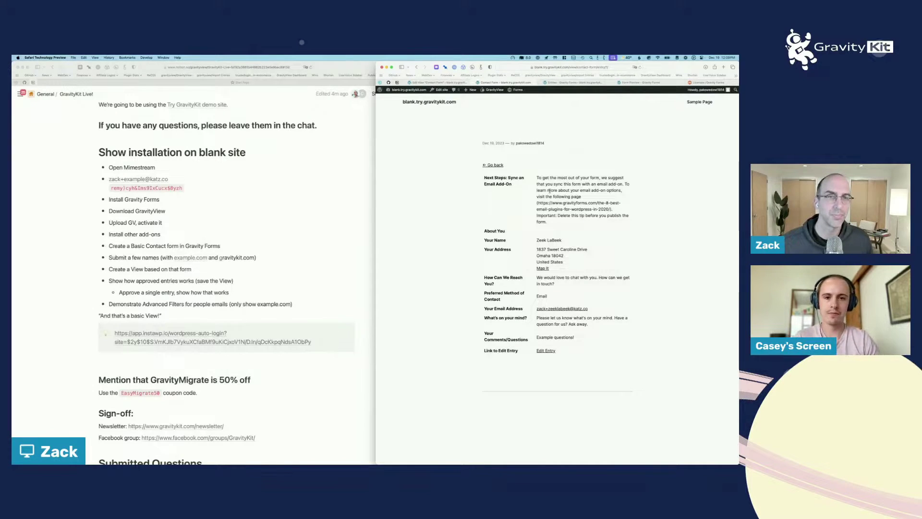
- Return to the View editor and examine the fields in the Single Entry layout
{"action": "key", "text": "ctrl+shift+Tab"}
{"action": "scroll", "coordinate": [550, 192], "scroll_direction": "down", "scroll_amount": 5}
{"action": "scroll", "coordinate": [550, 192], "scroll_direction": "up", "scroll_amount": 7}
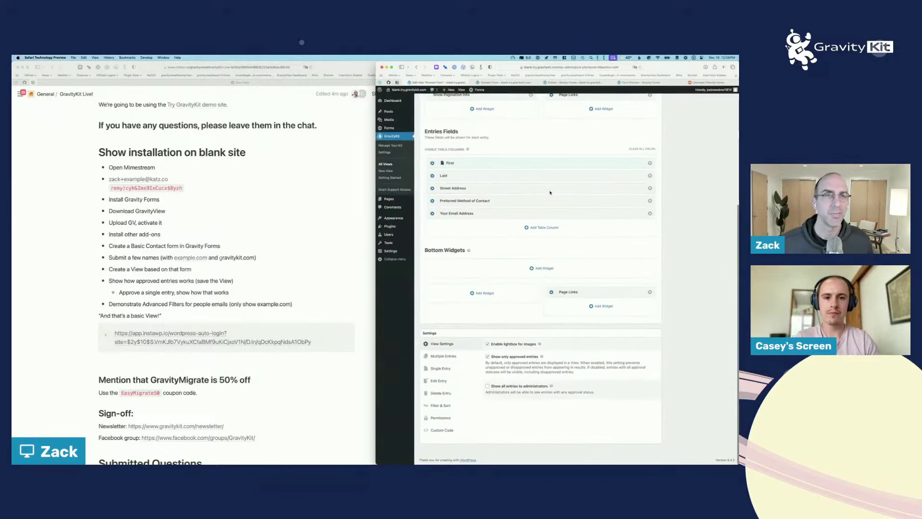
{"action": "left_click", "coordinate": [504, 191]}
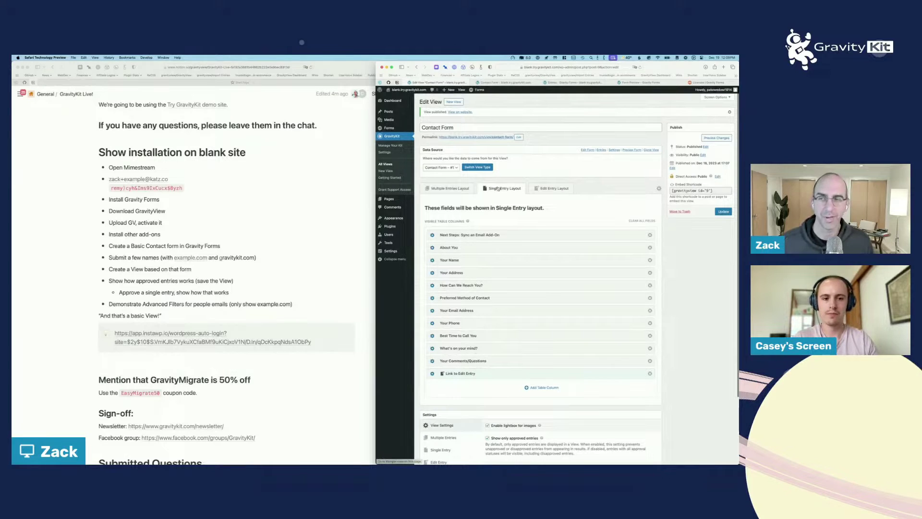
{"action": "scroll", "coordinate": [492, 206], "scroll_direction": "down", "scroll_amount": 4}
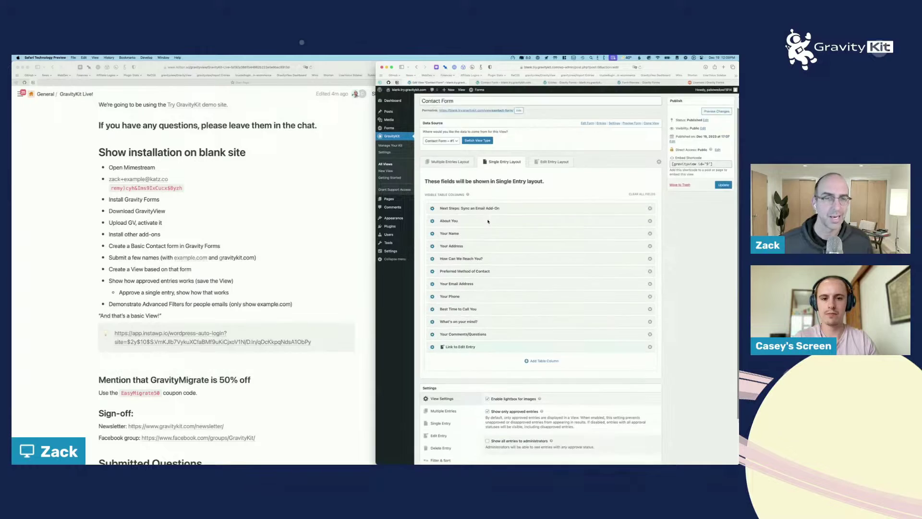
- Return to the form preview and reload it as an empty Contact Form
{"action": "key", "text": "ctrl+Tab"}
{"action": "key", "text": "ctrl+Tab"}
{"action": "key", "text": "ctrl+Tab"}
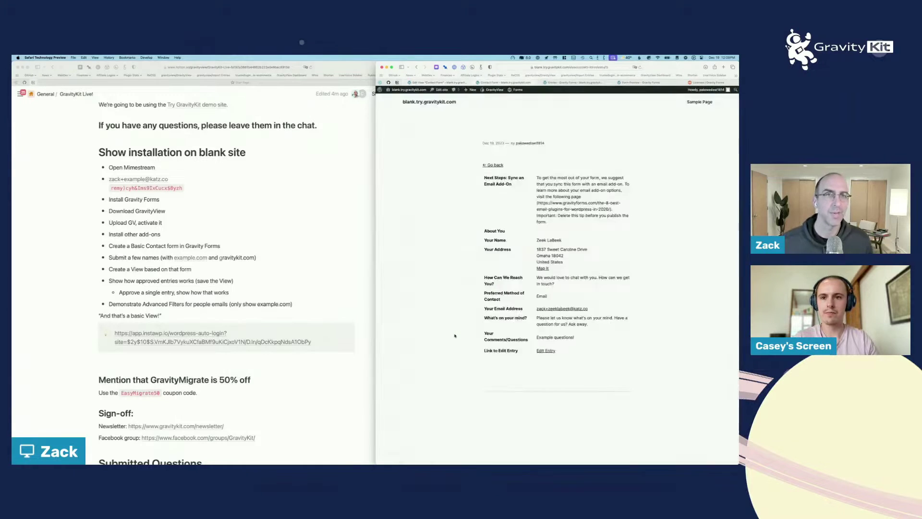
{"action": "key", "text": "super+l"}
{"action": "key", "text": "Return"}
- Autofill the previewed form with the business identity from the password vault, enter "Example 2" as the comment, and submit it
{"action": "key", "text": "super+shift+space"}
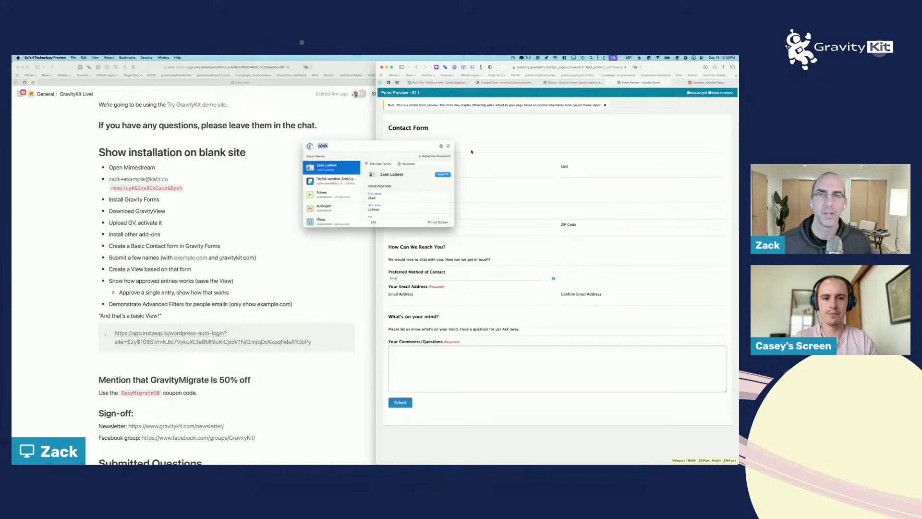
{"action": "type", "text": "zack"}
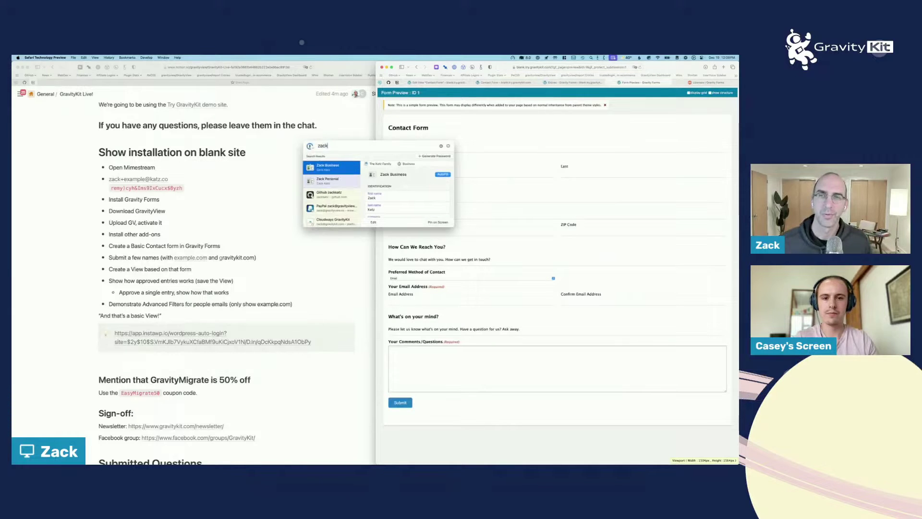
{"action": "key", "text": "Return"}
{"action": "left_click", "coordinate": [465, 385]}
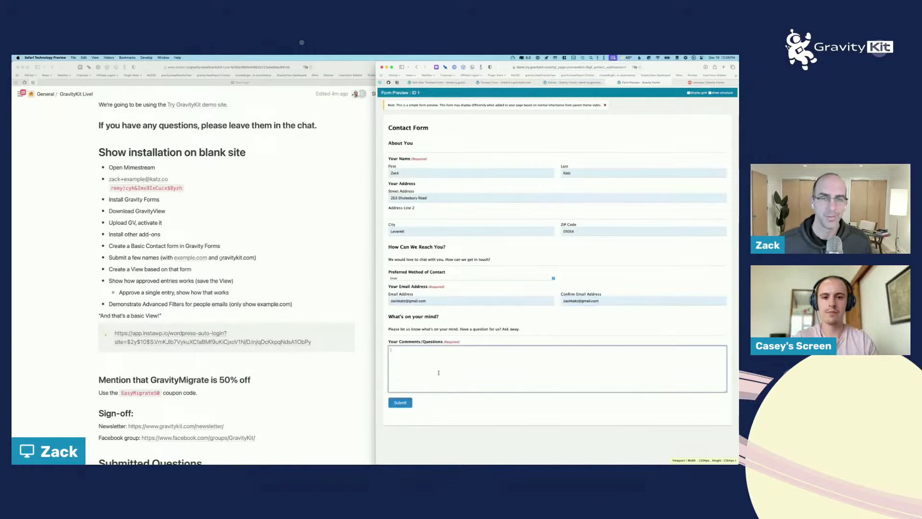
{"action": "type", "text": "Example 2"}
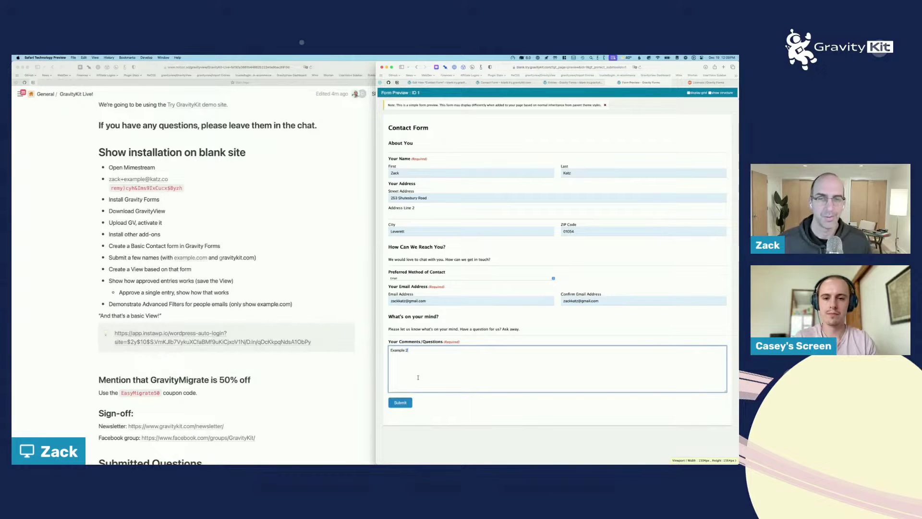
{"action": "left_click", "coordinate": [399, 405]}
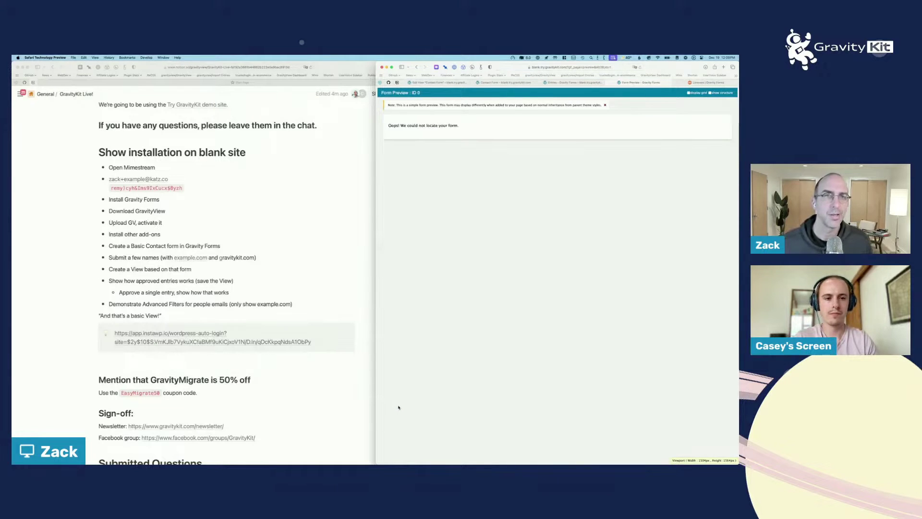
- Return to the View's public page and go back from the single entry to the entries list
{"action": "key", "text": "ctrl+shift+Tab"}
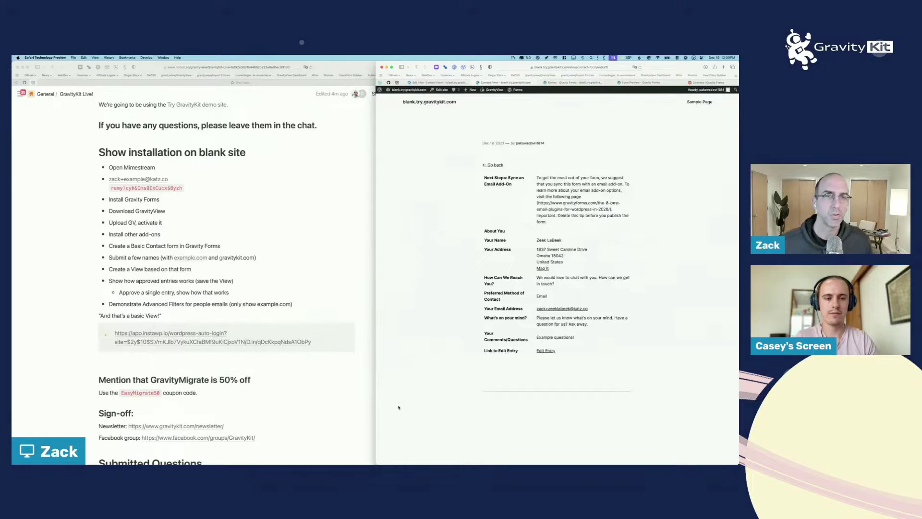
{"action": "left_click", "coordinate": [495, 164]}
{"action": "key", "text": "super+plus"}
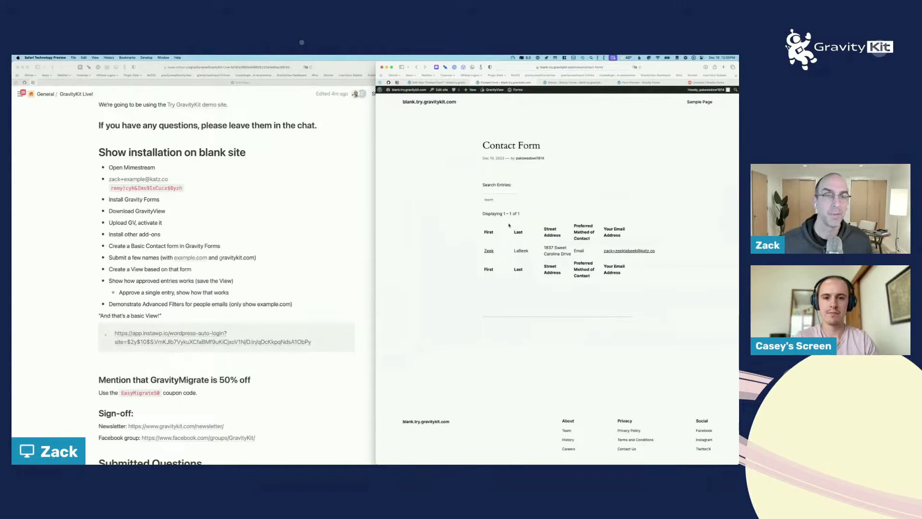
- Disable "Show only approved entries" in the View editor's settings
{"action": "key", "text": "ctrl+shift+Tab"}
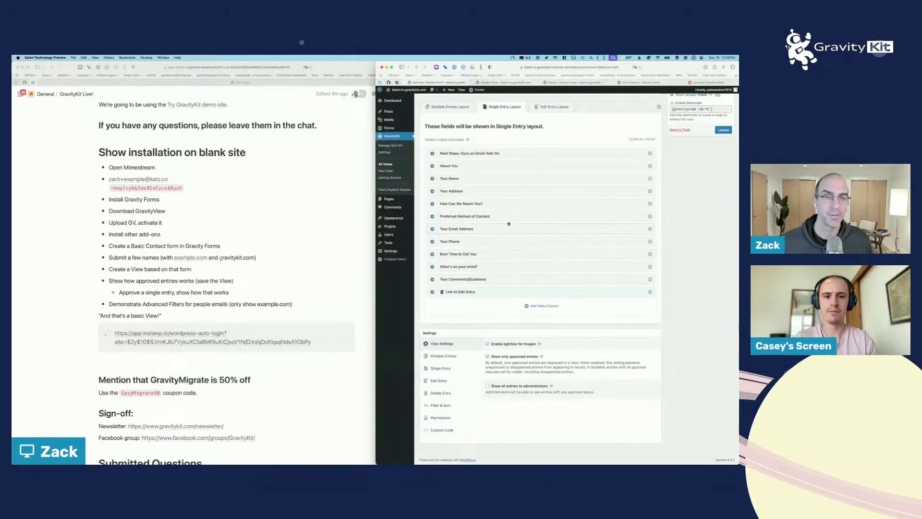
{"action": "left_click", "coordinate": [521, 357]}
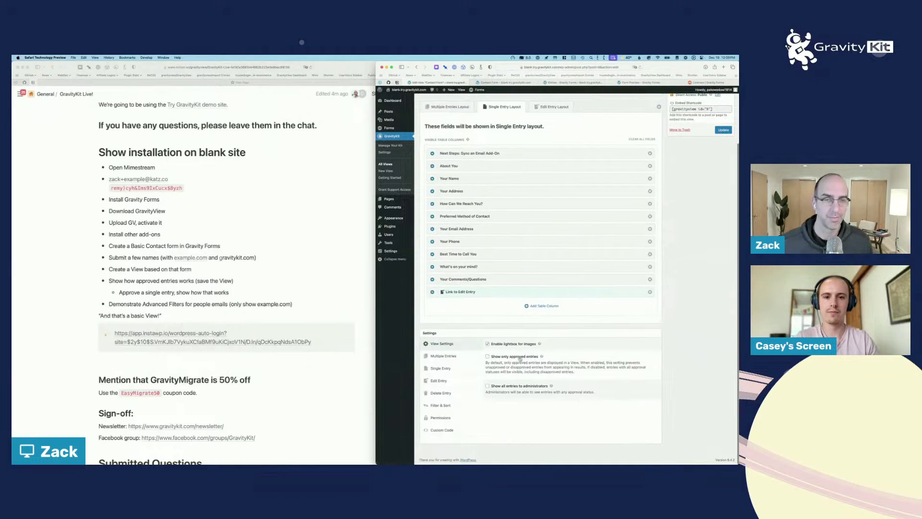
{"action": "scroll", "coordinate": [478, 311], "scroll_direction": "up", "scroll_amount": 2}
- Check the message in the form preview and close the preview
{"action": "key", "text": "ctrl+Tab"}
{"action": "key", "text": "ctrl+Tab"}
{"action": "key", "text": "ctrl+Tab"}
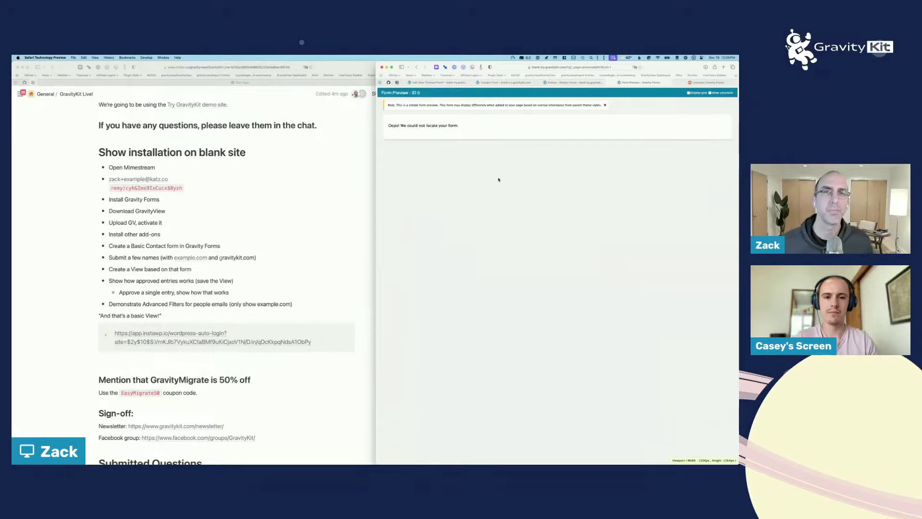
{"action": "triple_click", "coordinate": [470, 122]}
{"action": "left_click", "coordinate": [511, 122]}
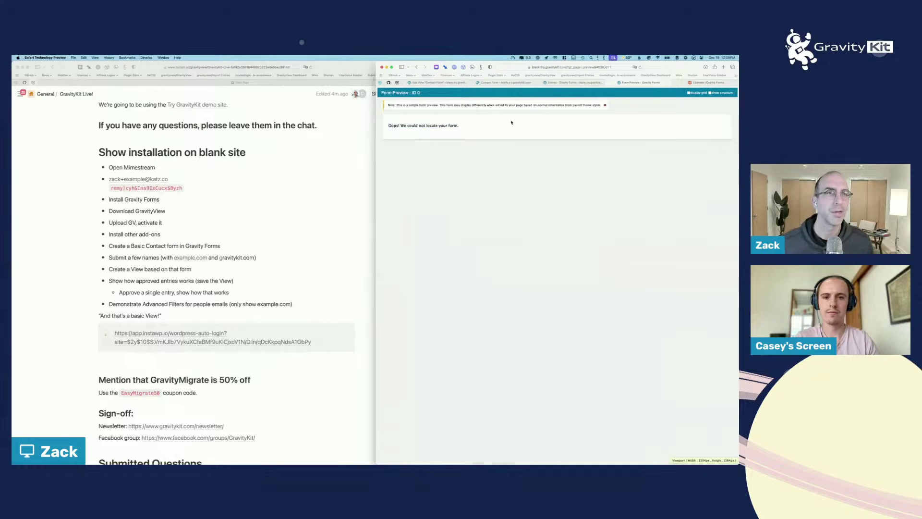
{"action": "key", "text": "super+w"}
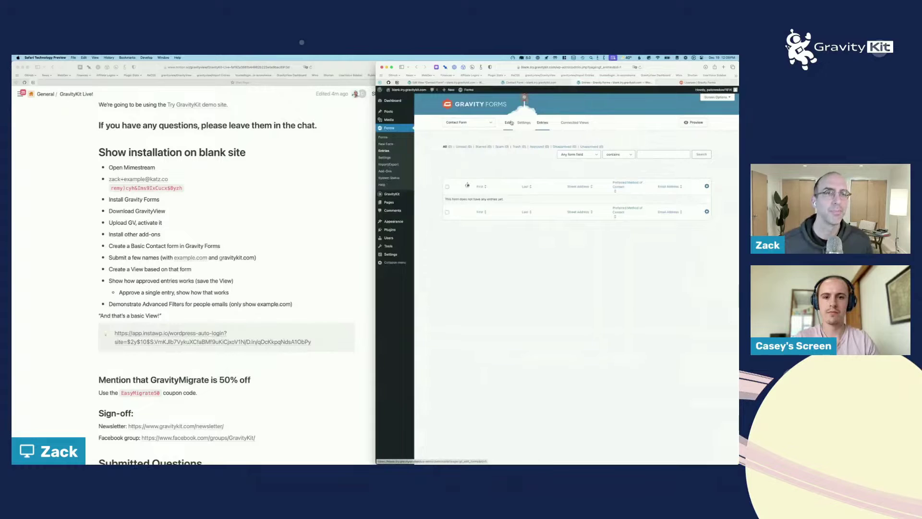
- Return to the View editor and examine the Filter & Sort settings
{"action": "left_click", "coordinate": [512, 83]}
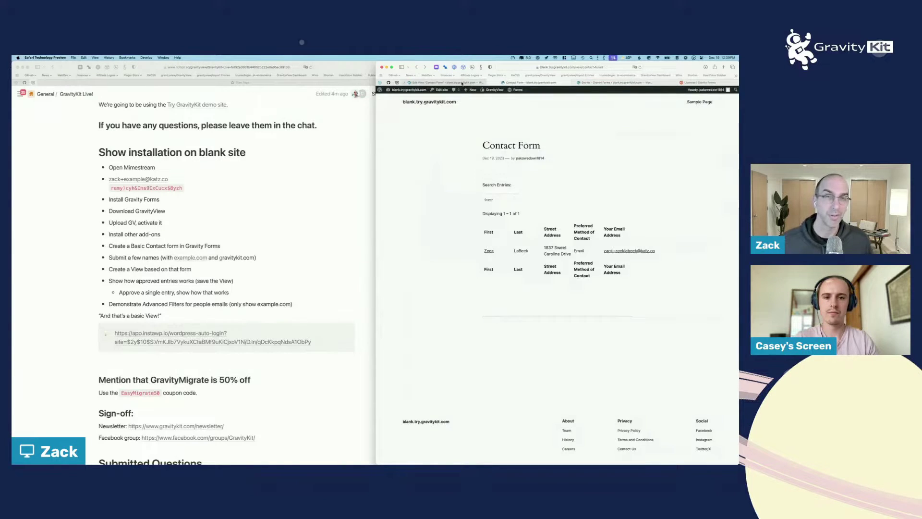
{"action": "left_click", "coordinate": [462, 83]}
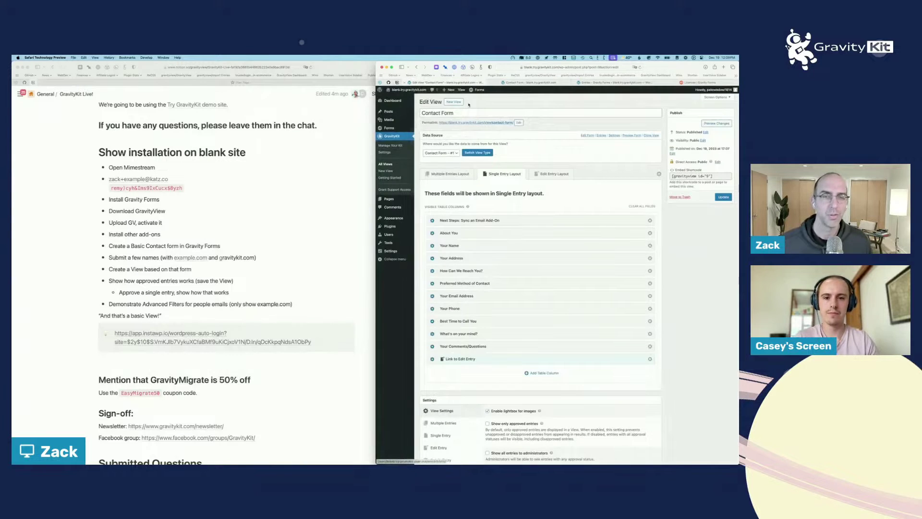
{"action": "scroll", "coordinate": [442, 374], "scroll_direction": "down", "scroll_amount": 3}
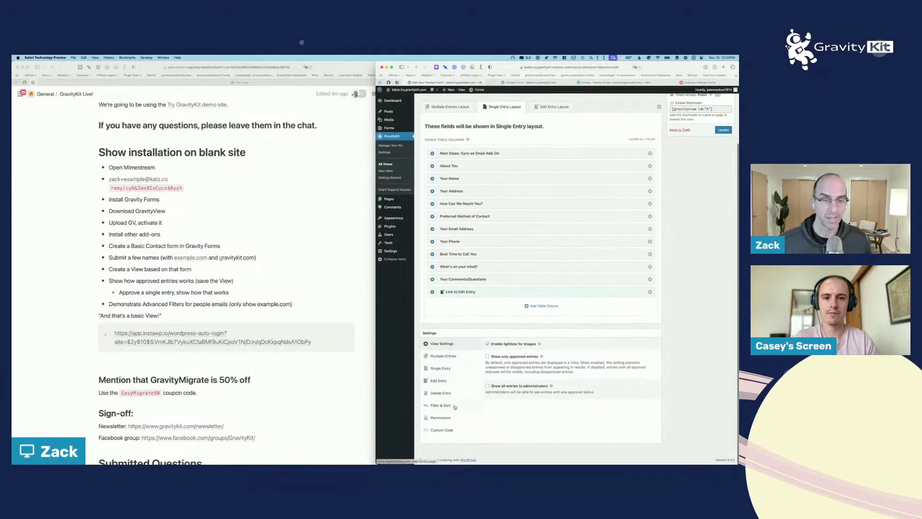
{"action": "left_click", "coordinate": [454, 406]}
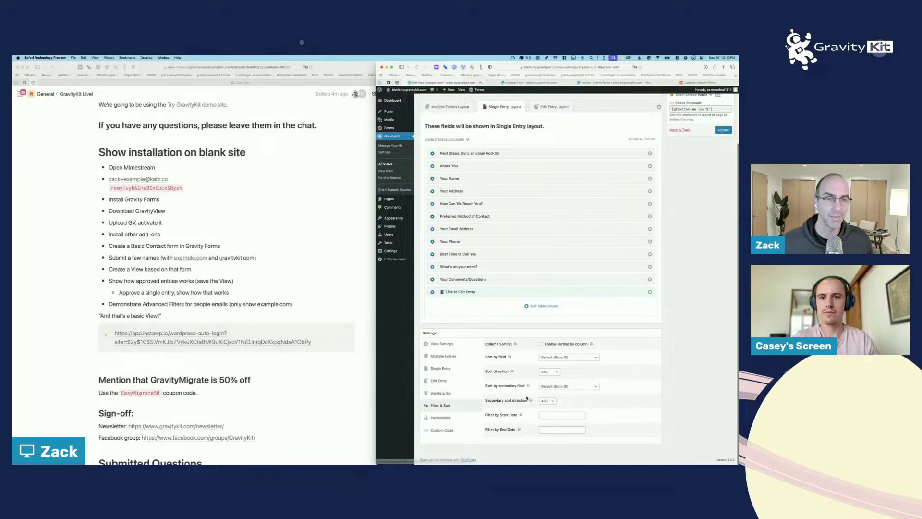
{"action": "scroll", "coordinate": [483, 271], "scroll_direction": "up", "scroll_amount": 3}
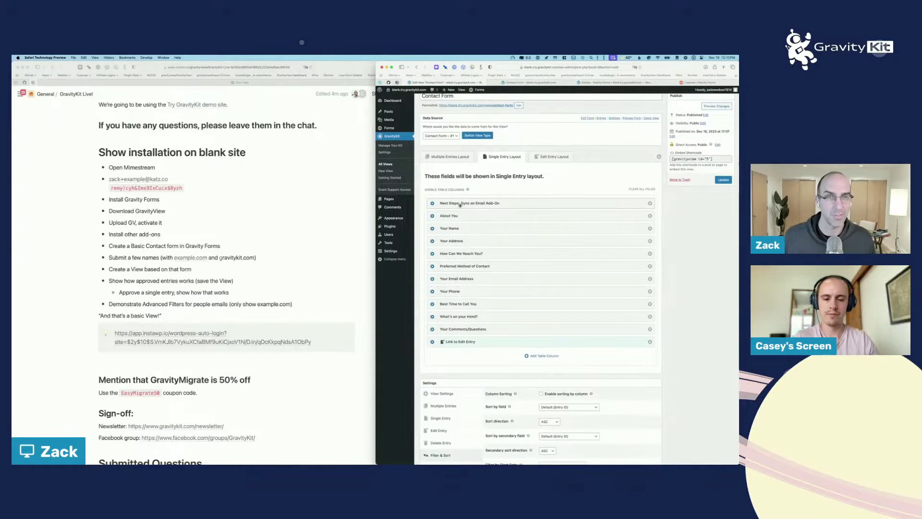
{"action": "scroll", "coordinate": [441, 177], "scroll_direction": "up", "scroll_amount": 1}
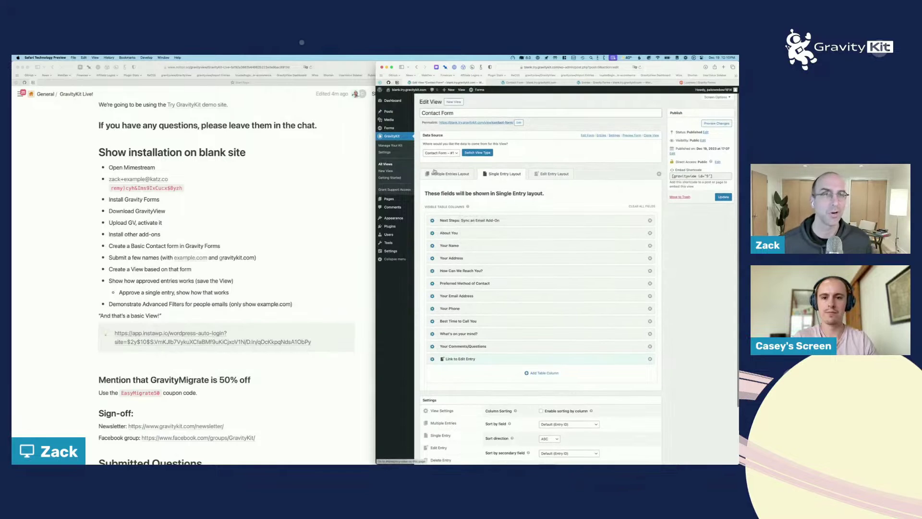
- Install and activate the Advanced Filtering add-on from GravityKit's plugin management page
{"action": "left_click", "coordinate": [394, 145]}
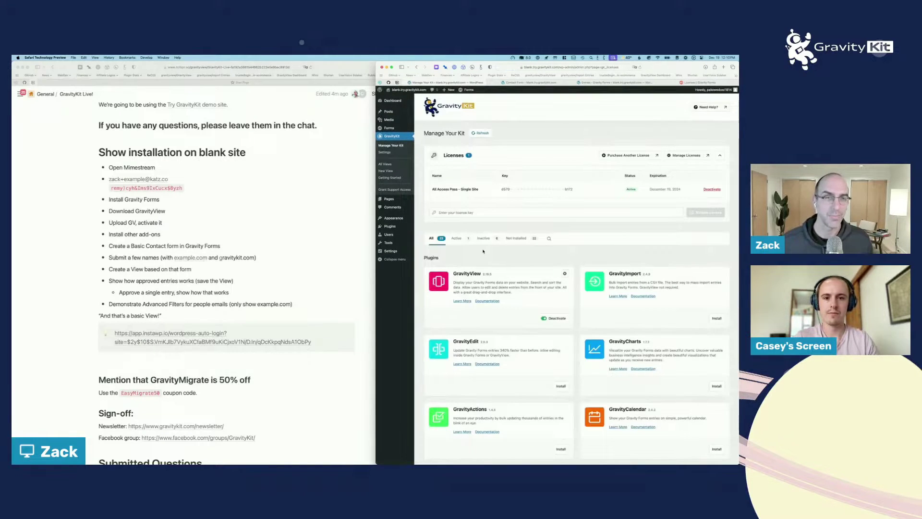
{"action": "scroll", "coordinate": [484, 250], "scroll_direction": "down", "scroll_amount": 10}
{"action": "scroll", "coordinate": [482, 252], "scroll_direction": "down", "scroll_amount": 4}
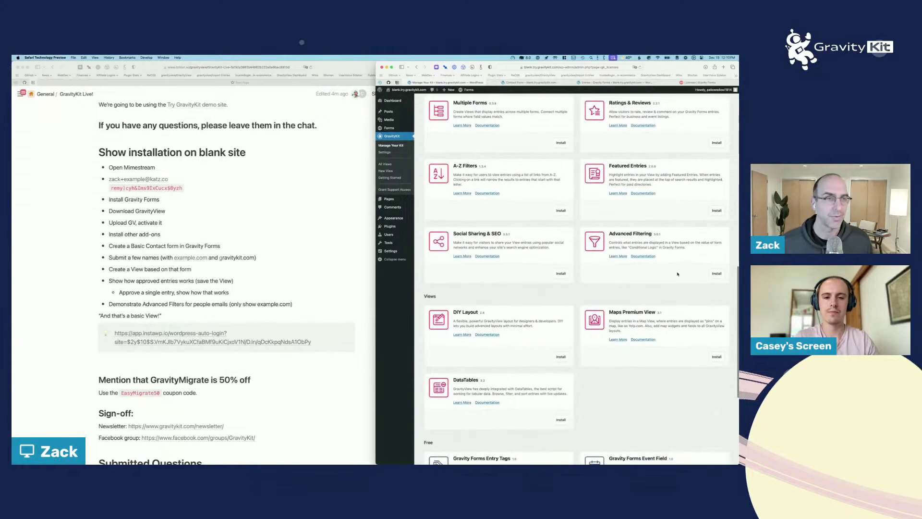
{"action": "left_click", "coordinate": [716, 273]}
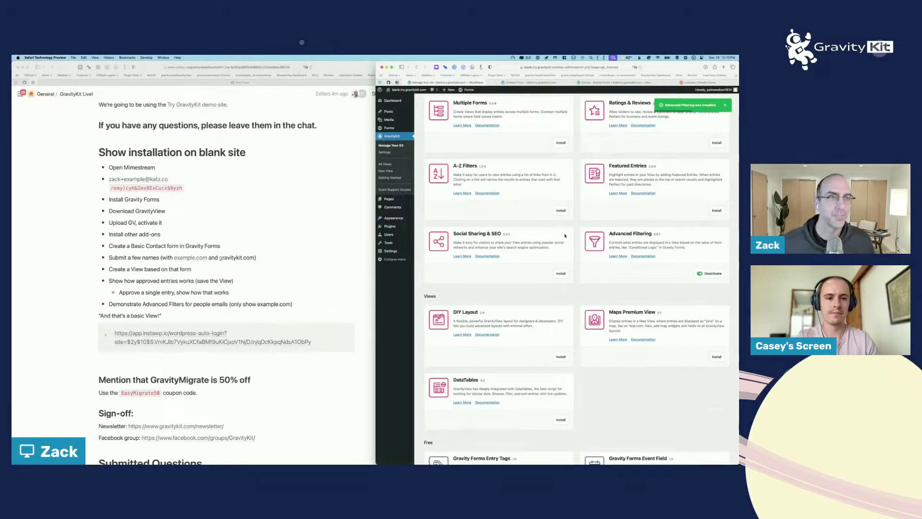
- Return to the View editor and read the Advanced Filter description in the Filter & Sort settings
{"action": "key", "text": "super+bracketleft"}
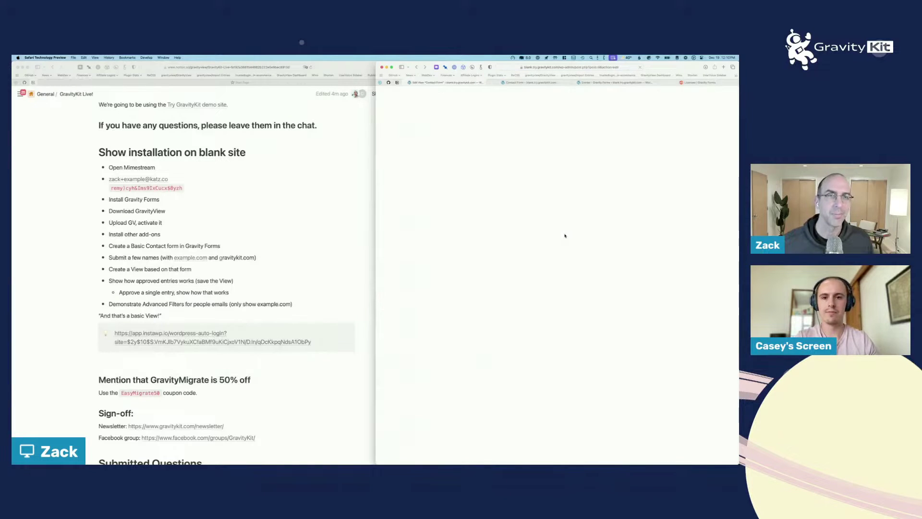
{"action": "scroll", "coordinate": [477, 234], "scroll_direction": "down", "scroll_amount": 5}
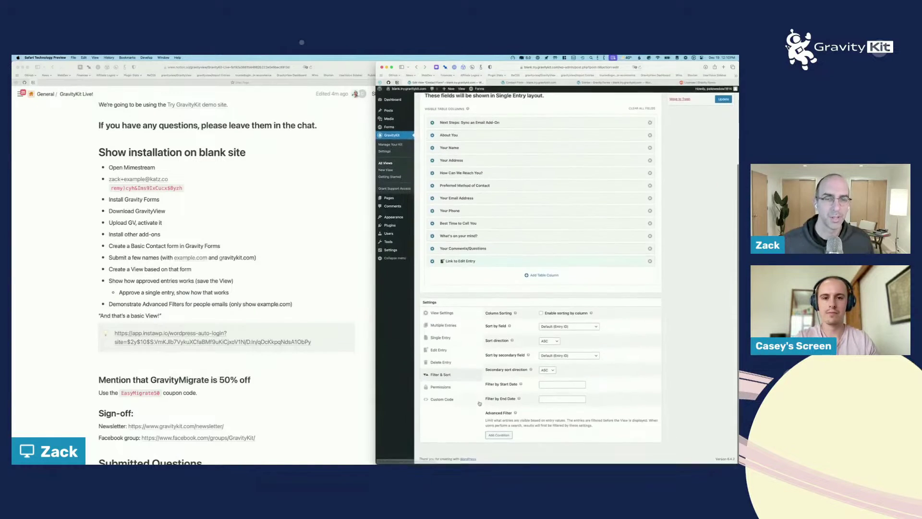
{"action": "scroll", "coordinate": [508, 437], "scroll_direction": "up", "scroll_amount": 5}
{"action": "scroll", "coordinate": [508, 436], "scroll_direction": "down", "scroll_amount": 1}
{"action": "scroll", "coordinate": [480, 418], "scroll_direction": "right", "scroll_amount": 3}
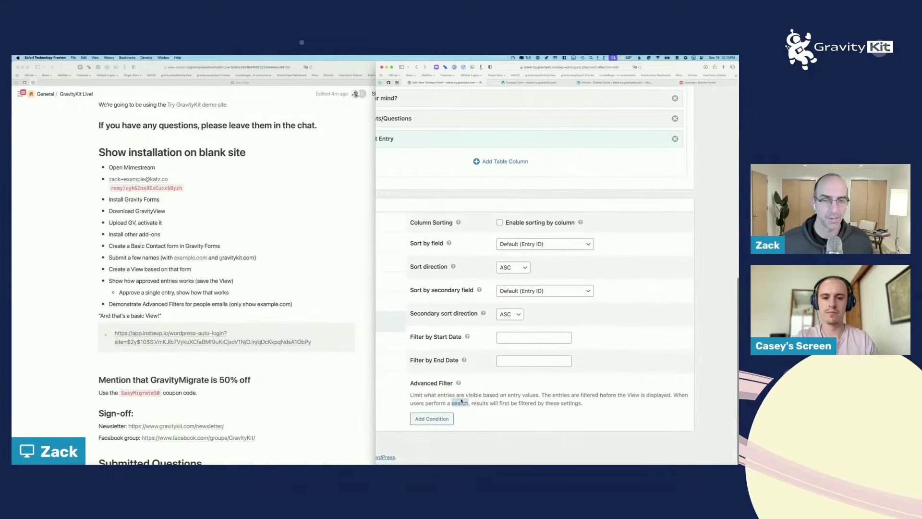
{"action": "triple_click", "coordinate": [461, 401]}
{"action": "left_click", "coordinate": [431, 419]}
{"action": "scroll", "coordinate": [461, 423], "scroll_direction": "down", "scroll_amount": 1}
{"action": "left_click", "coordinate": [470, 378]}
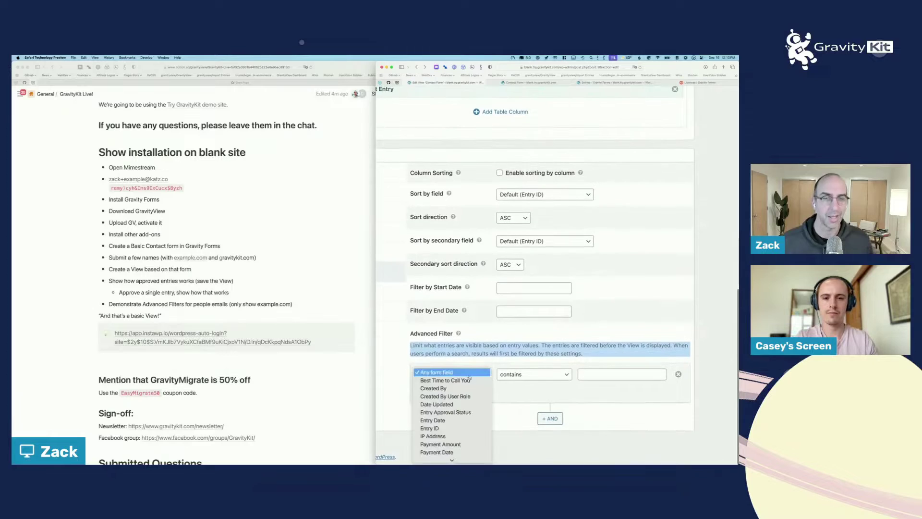
{"action": "key", "text": "e"}
{"action": "scroll", "coordinate": [469, 378], "scroll_direction": "down", "scroll_amount": 3}
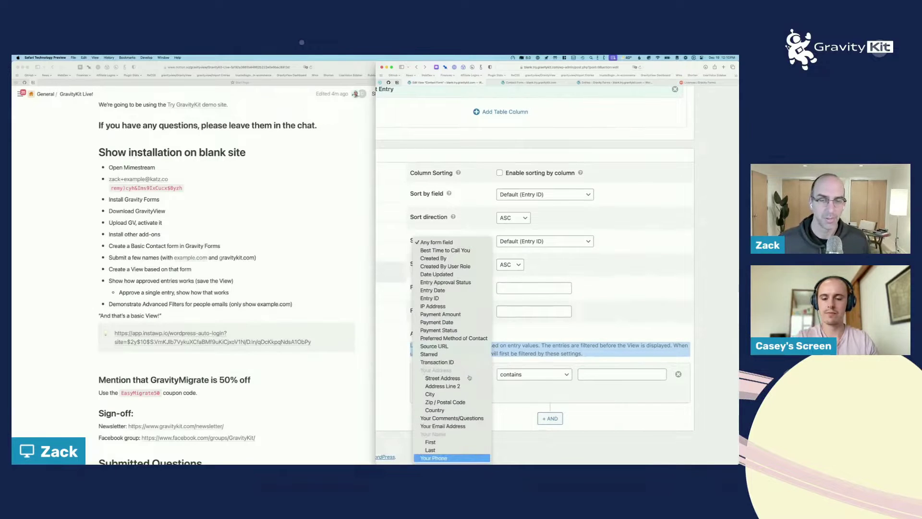
{"action": "left_click", "coordinate": [442, 427]}
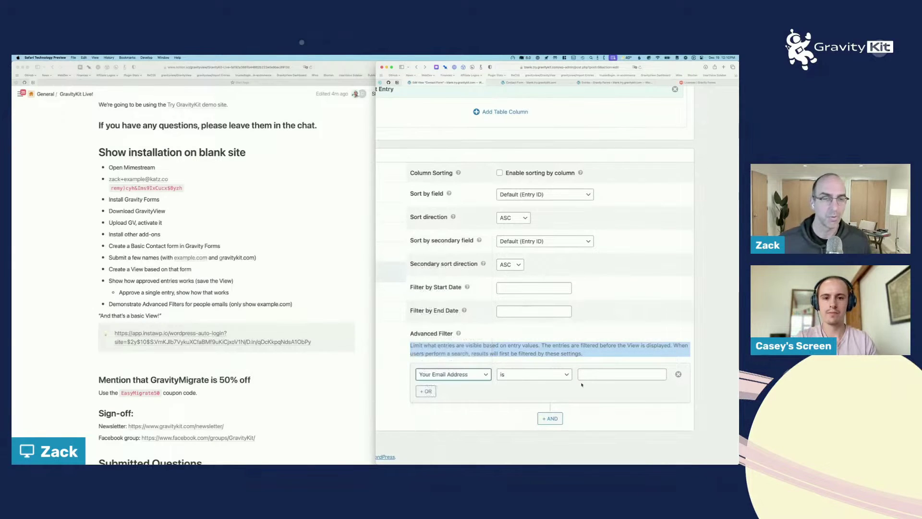
{"action": "left_click", "coordinate": [548, 374]}
{"action": "left_click", "coordinate": [519, 406]}
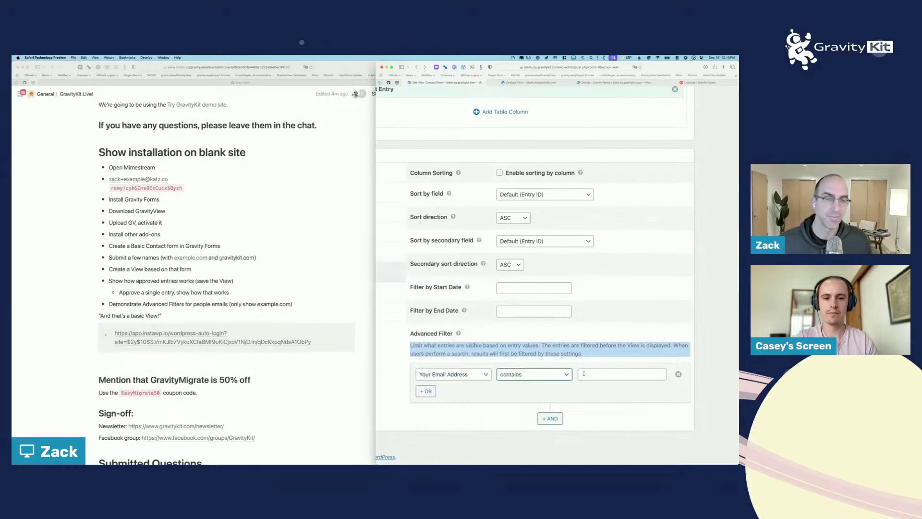
{"action": "left_click", "coordinate": [583, 375]}
{"action": "type", "text": "@gmail.com"}
{"action": "scroll", "coordinate": [621, 319], "scroll_direction": "down", "scroll_amount": 5}
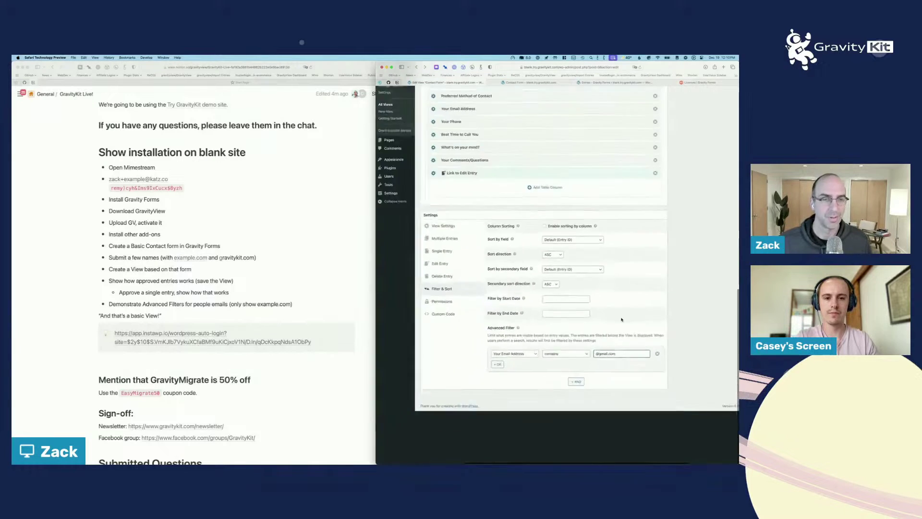
{"action": "scroll", "coordinate": [648, 222], "scroll_direction": "up", "scroll_amount": 3}
{"action": "scroll", "coordinate": [648, 221], "scroll_direction": "up", "scroll_amount": 1}
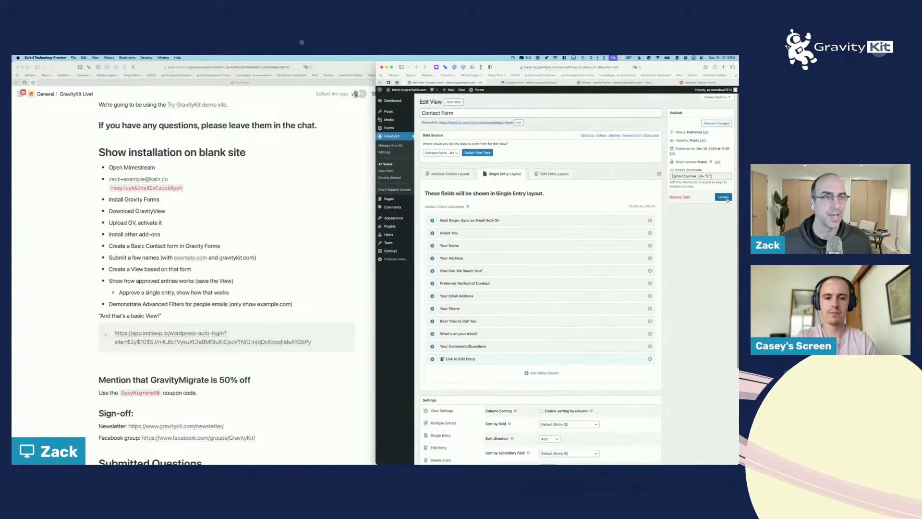
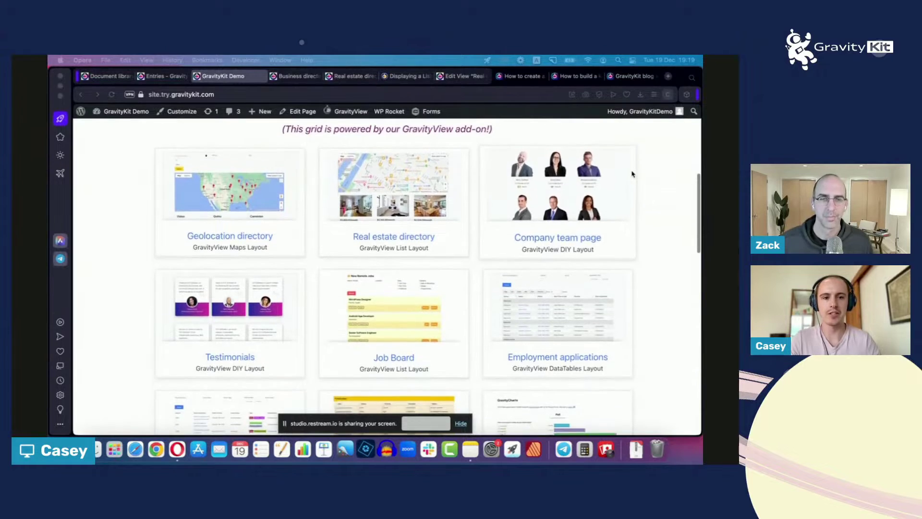
- Look through the grid of live demos and the trial-site offer on the GravityKit demo home page
{"action": "scroll", "coordinate": [632, 172], "scroll_direction": "down", "scroll_amount": 7}
{"action": "scroll", "coordinate": [643, 197], "scroll_direction": "down", "scroll_amount": 8}
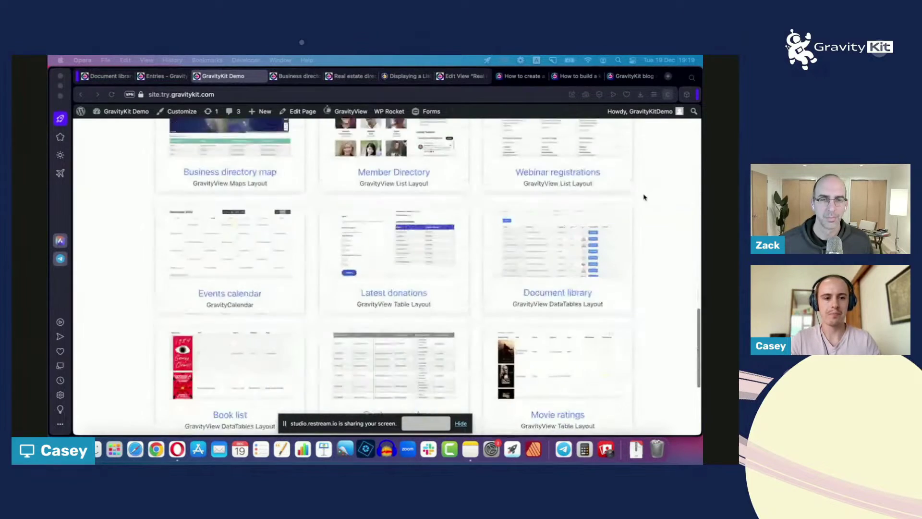
{"action": "scroll", "coordinate": [644, 198], "scroll_direction": "up", "scroll_amount": 8}
{"action": "scroll", "coordinate": [644, 197], "scroll_direction": "up", "scroll_amount": 1}
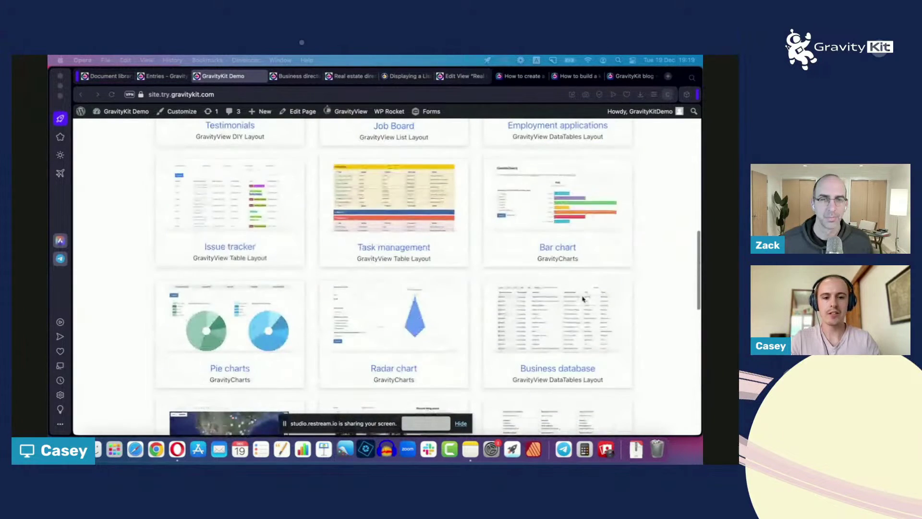
{"action": "left_click", "coordinate": [459, 425]}
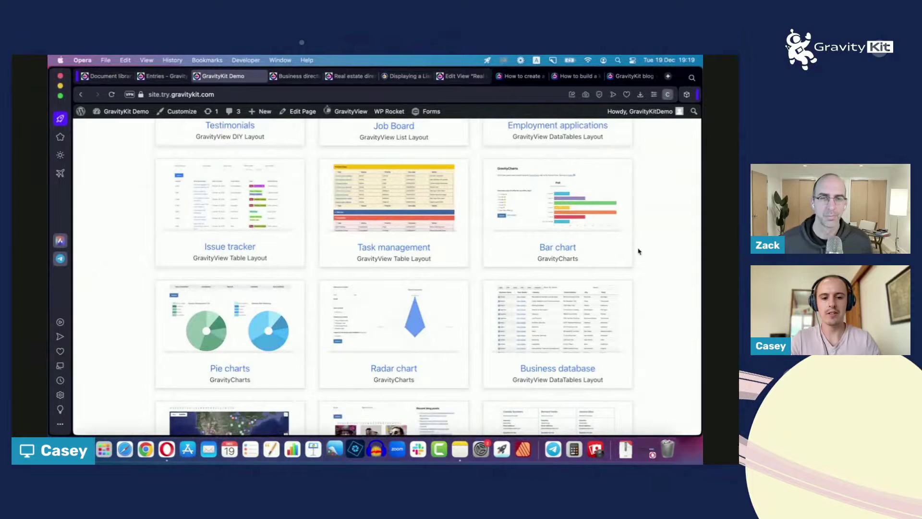
{"action": "scroll", "coordinate": [644, 248], "scroll_direction": "up", "scroll_amount": 4}
{"action": "scroll", "coordinate": [645, 249], "scroll_direction": "up", "scroll_amount": 4}
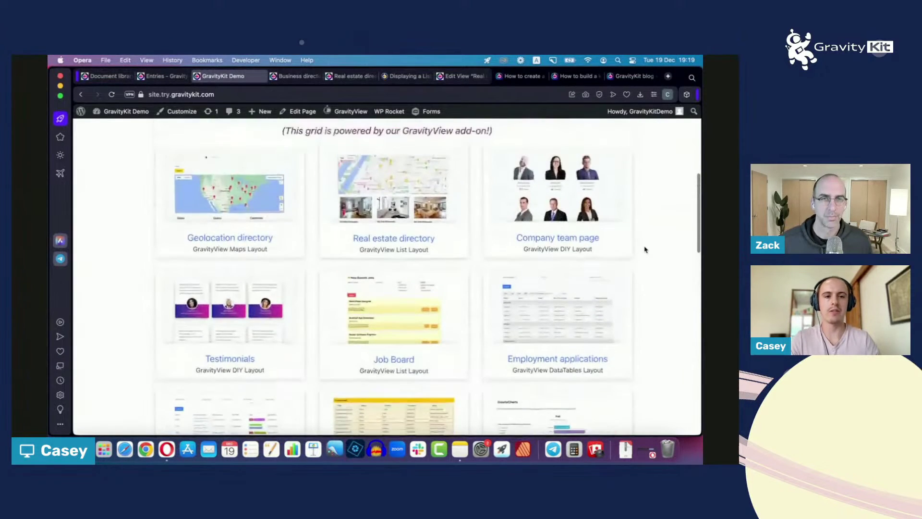
{"action": "scroll", "coordinate": [645, 249], "scroll_direction": "up", "scroll_amount": 3}
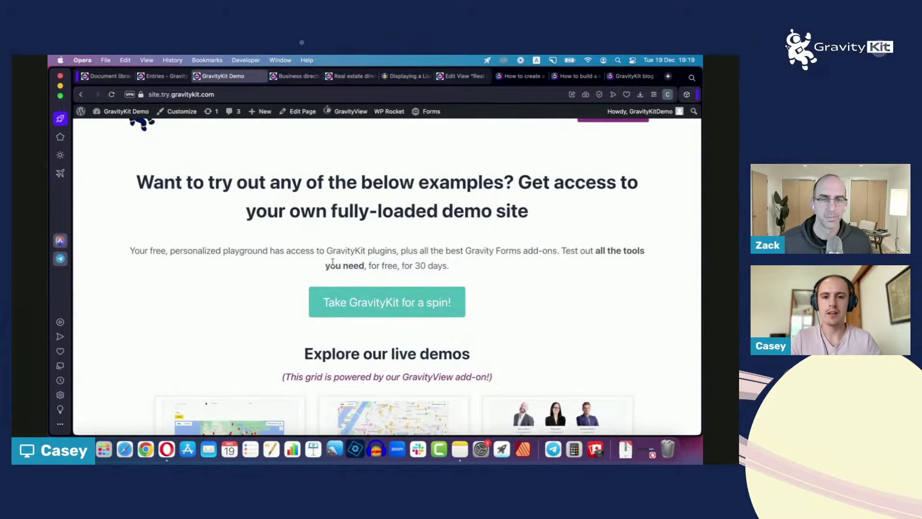
{"action": "scroll", "coordinate": [306, 221], "scroll_direction": "up", "scroll_amount": 1}
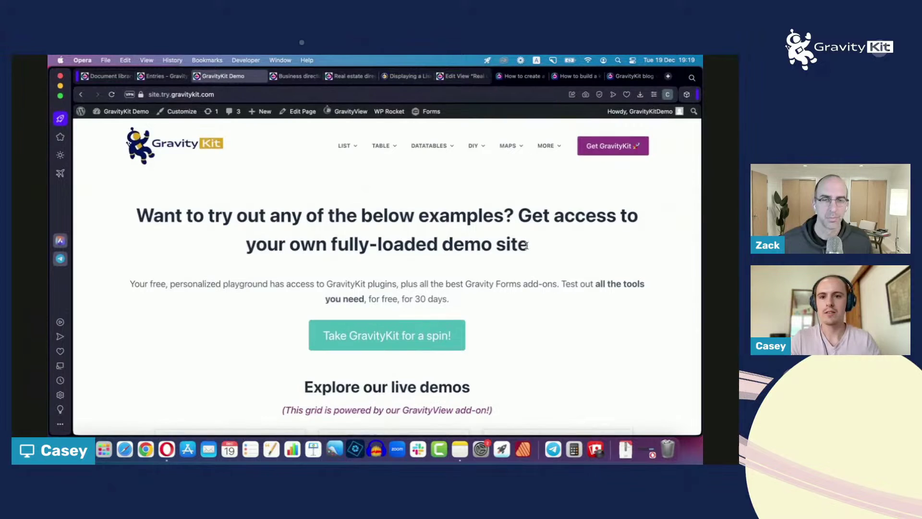
- Open the Real estate directory demo and view the page through to its "Migrate this demo to your own website" section
{"action": "scroll", "coordinate": [528, 246], "scroll_direction": "down", "scroll_amount": 5}
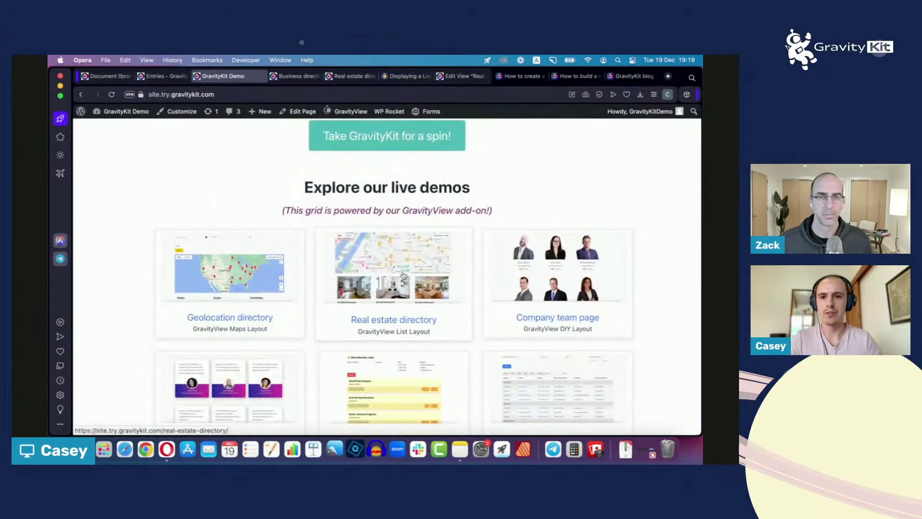
{"action": "left_click", "coordinate": [404, 275]}
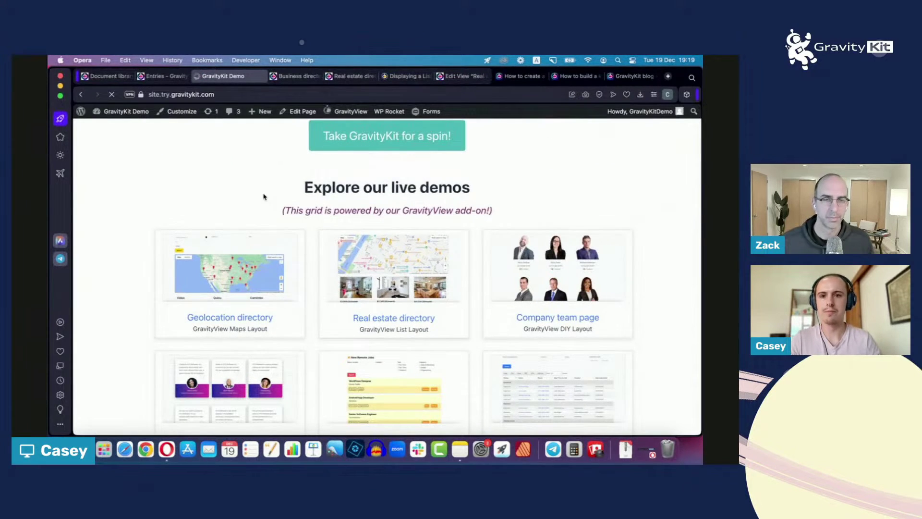
{"action": "scroll", "coordinate": [263, 197], "scroll_direction": "down", "scroll_amount": 1}
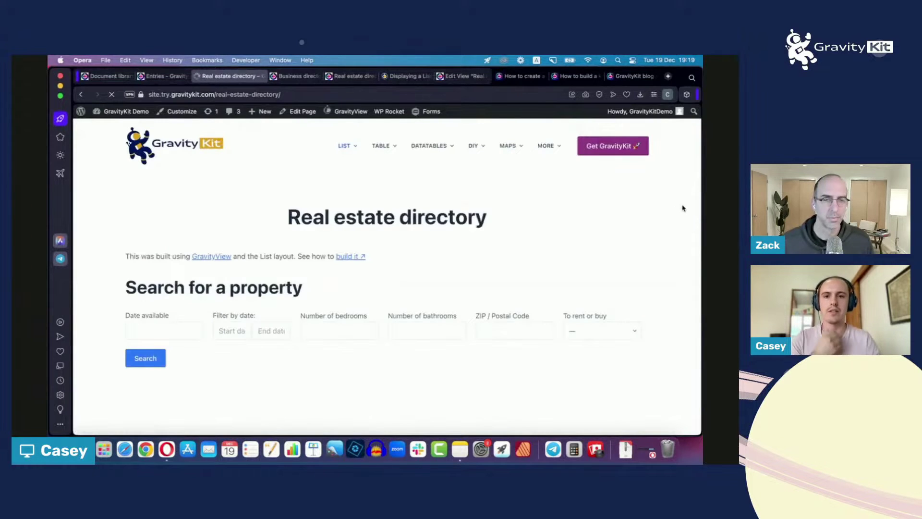
{"action": "scroll", "coordinate": [683, 208], "scroll_direction": "down", "scroll_amount": 1}
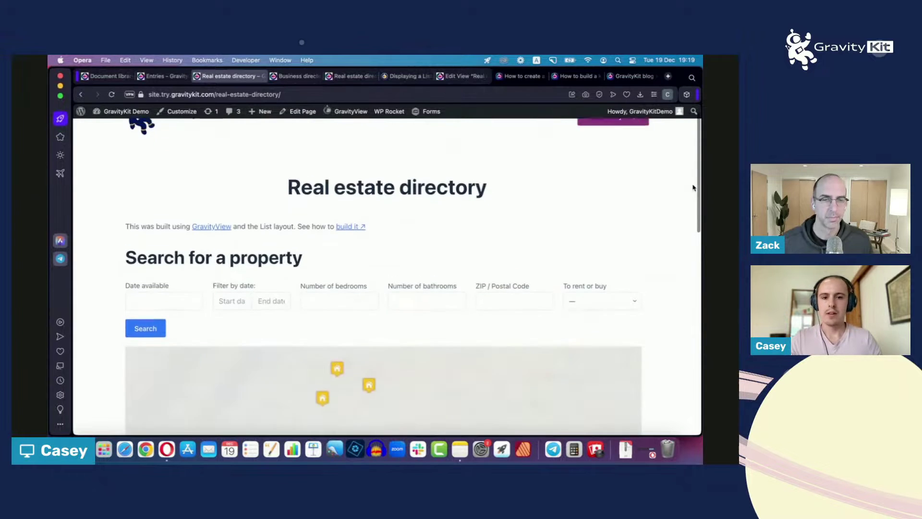
{"action": "scroll", "coordinate": [692, 185], "scroll_direction": "down", "scroll_amount": 10}
{"action": "scroll", "coordinate": [693, 179], "scroll_direction": "down", "scroll_amount": 3}
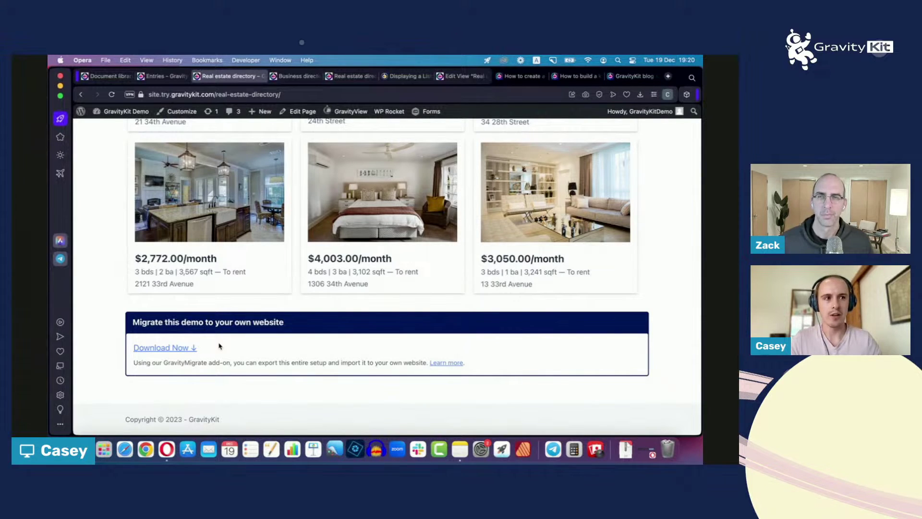
- Examine the Real estate directory's property listings, map and property search form
{"action": "scroll", "coordinate": [649, 351], "scroll_direction": "up", "scroll_amount": 2}
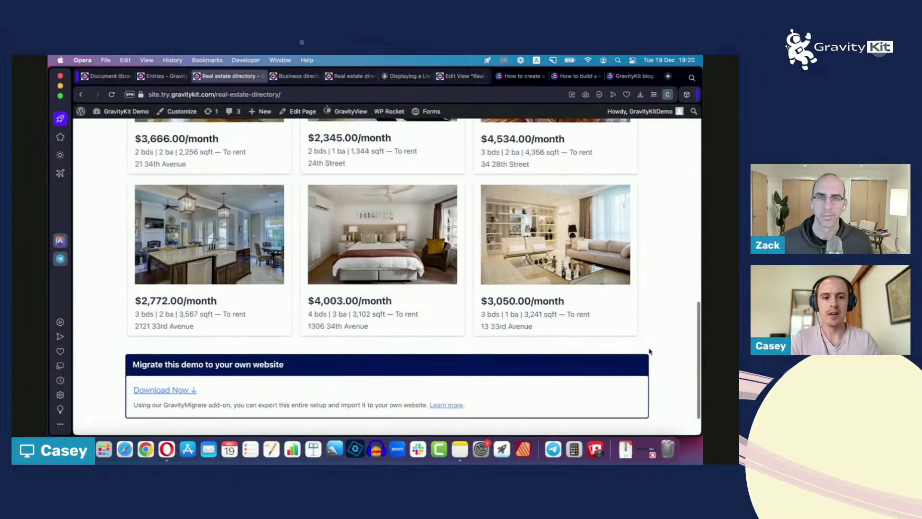
{"action": "scroll", "coordinate": [658, 338], "scroll_direction": "up", "scroll_amount": 1}
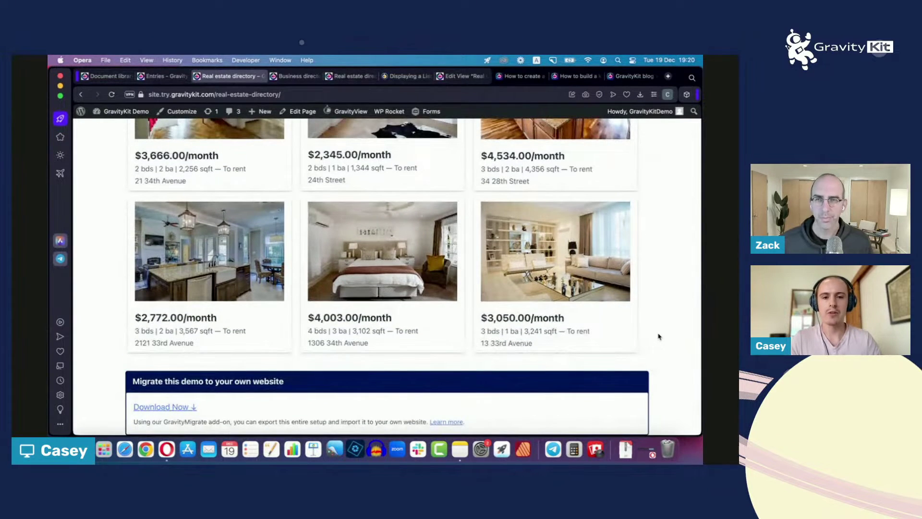
{"action": "scroll", "coordinate": [658, 336], "scroll_direction": "up", "scroll_amount": 5}
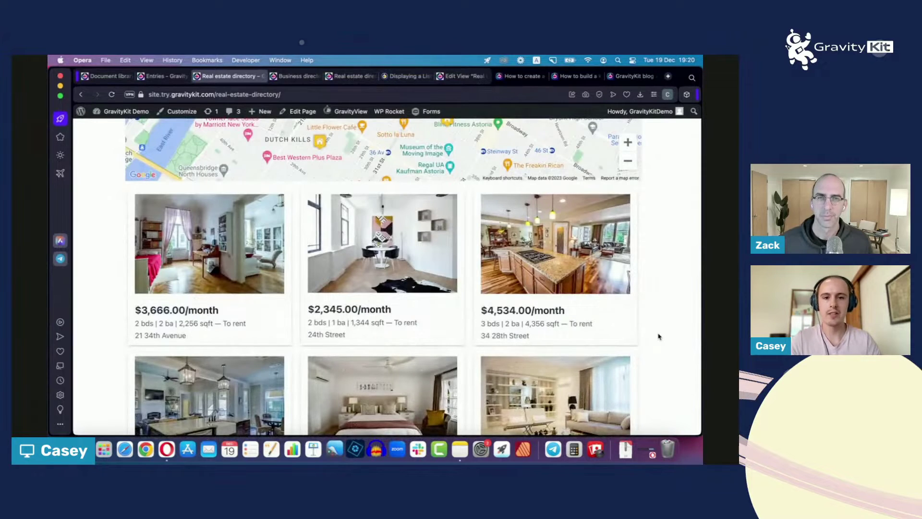
{"action": "scroll", "coordinate": [658, 336], "scroll_direction": "up", "scroll_amount": 2}
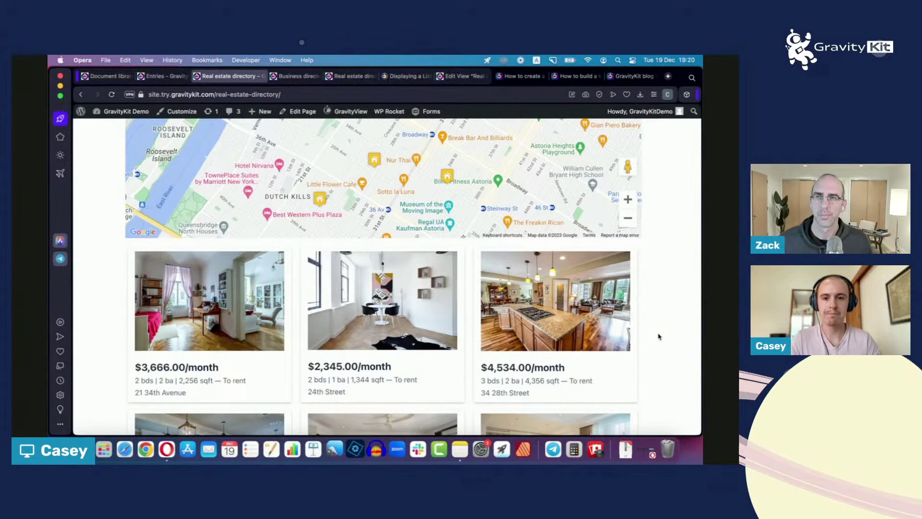
{"action": "scroll", "coordinate": [658, 337], "scroll_direction": "up", "scroll_amount": 5}
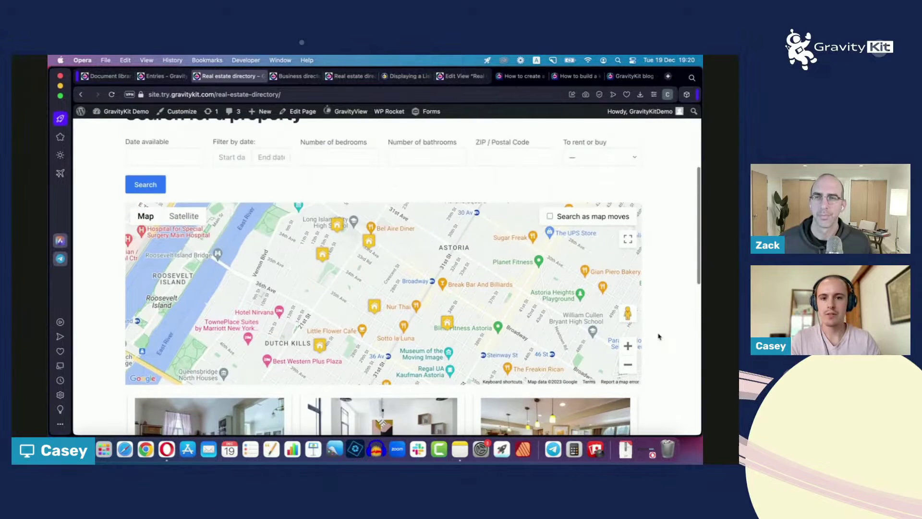
{"action": "scroll", "coordinate": [659, 336], "scroll_direction": "up", "scroll_amount": 6}
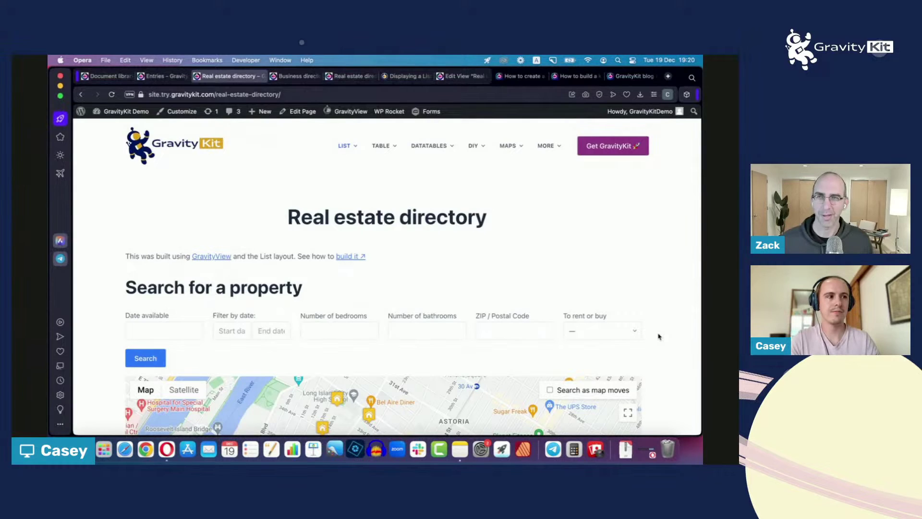
{"action": "scroll", "coordinate": [658, 336], "scroll_direction": "down", "scroll_amount": 10}
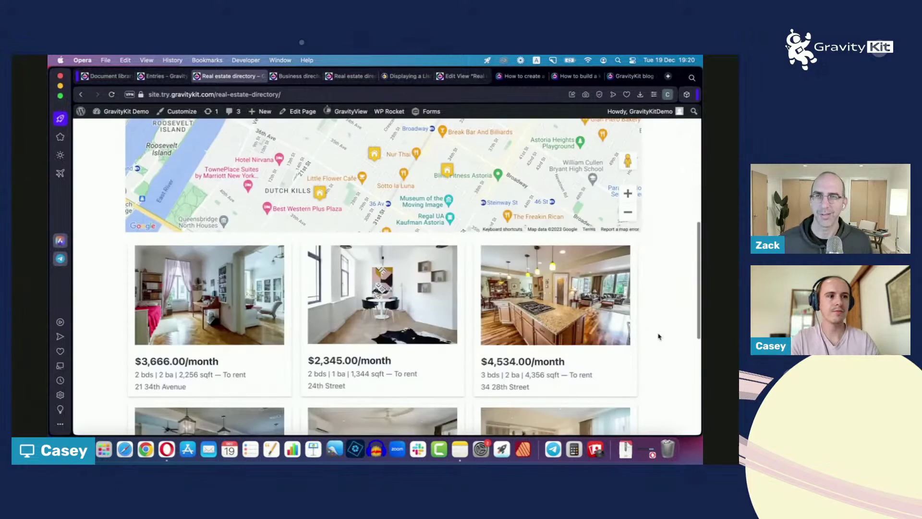
{"action": "scroll", "coordinate": [659, 337], "scroll_direction": "down", "scroll_amount": 5}
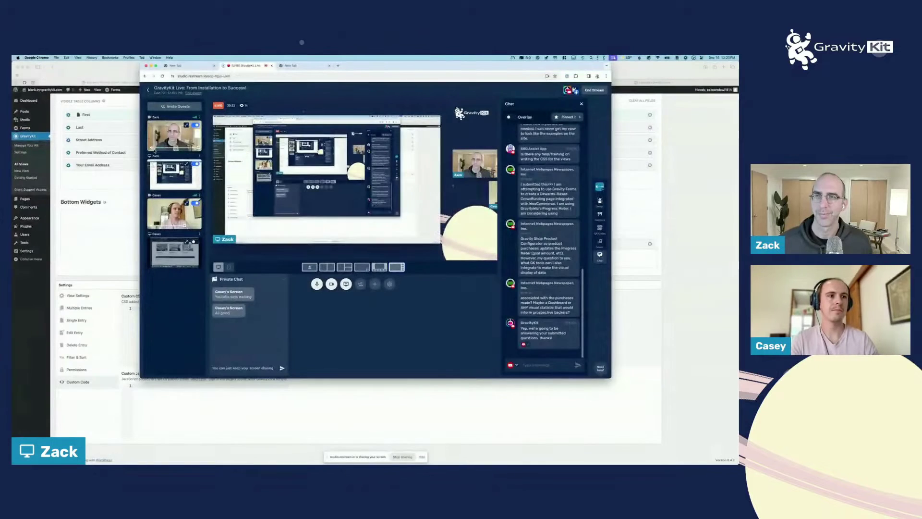
- Switch to Safari Technology Preview, open the site.try.gravitykit.com home page and check the GravityKit trial-site launch form
{"action": "left_click", "coordinate": [103, 191]}
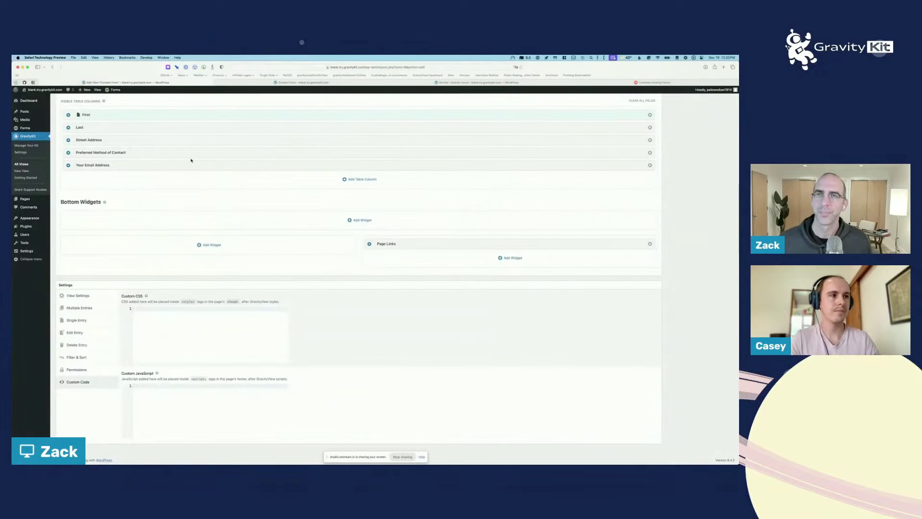
{"action": "key", "text": "ctrl+Tab"}
{"action": "key", "text": "super+l"}
{"action": "type", "text": "site:t"}
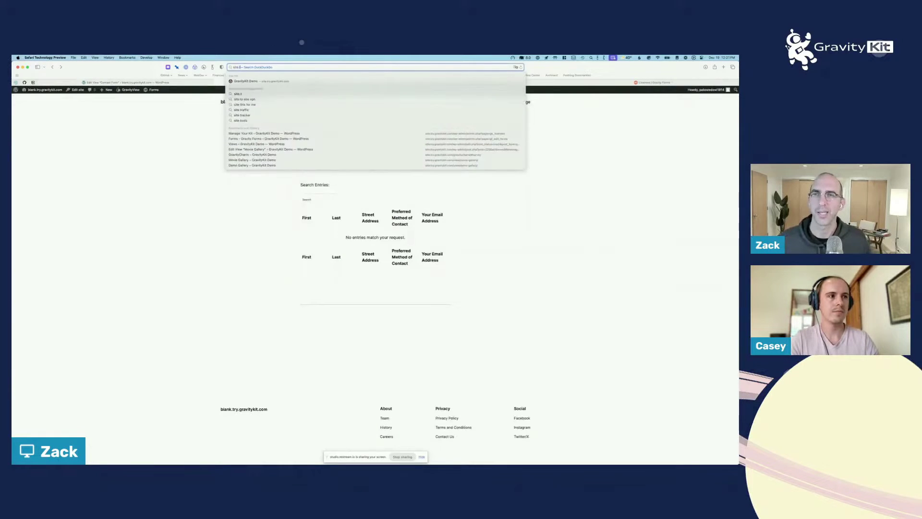
{"action": "key", "text": "Return"}
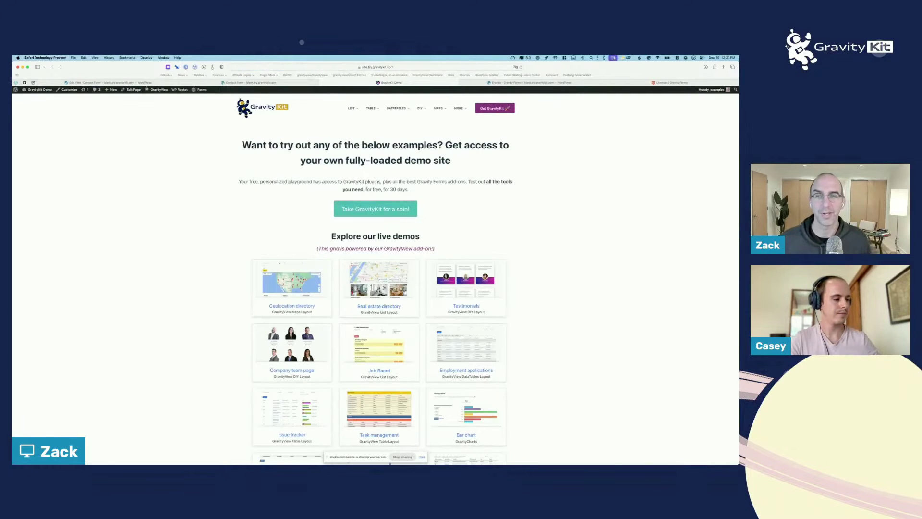
{"action": "left_click", "coordinate": [364, 209]}
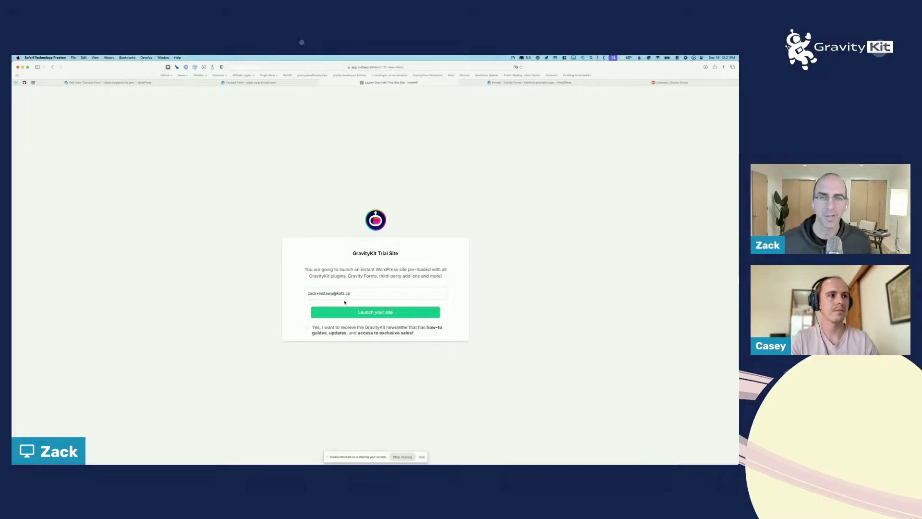
{"action": "key", "text": "super+bracketleft"}
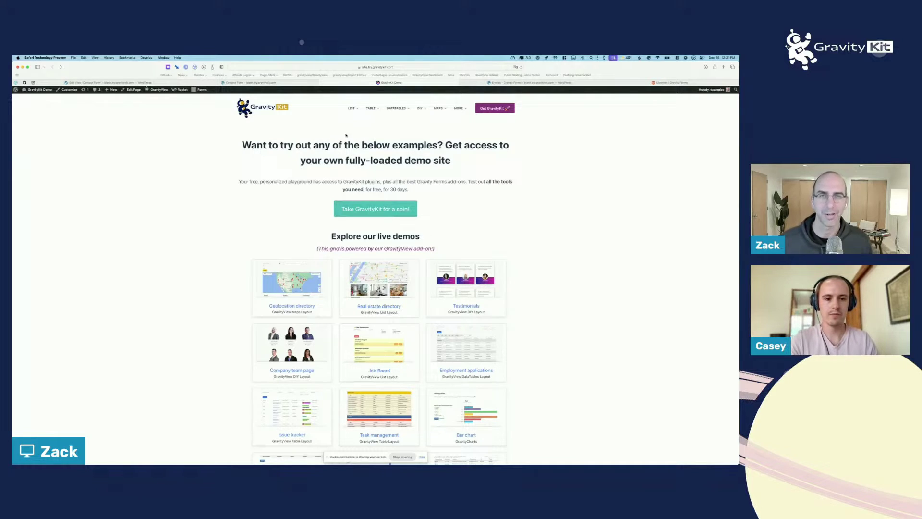
- Reopen the Real estate directory demo from the demo grid and find its GravityMigrate download option
{"action": "mouse_move", "coordinate": [368, 120]}
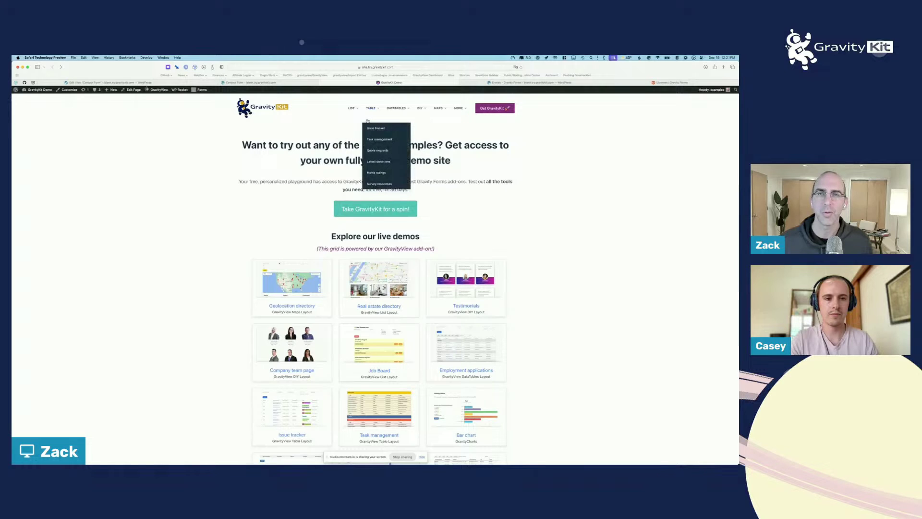
{"action": "left_click", "coordinate": [356, 287]}
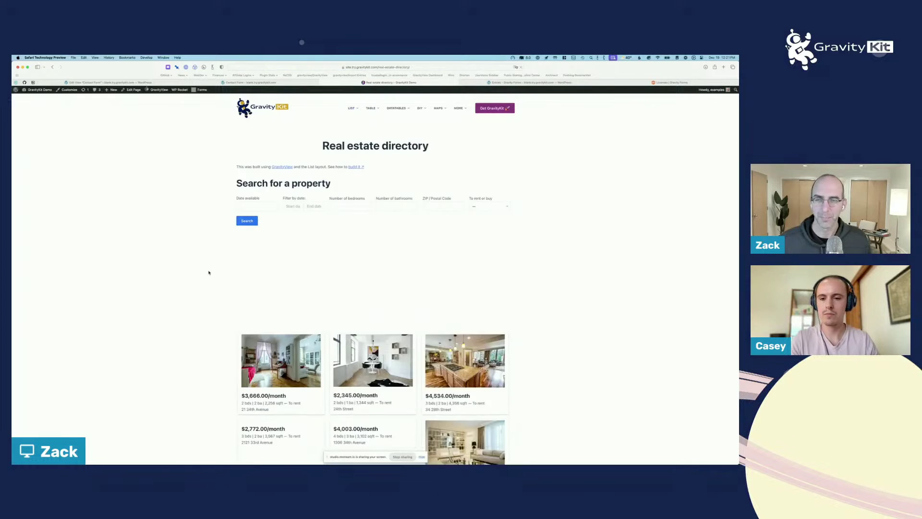
{"action": "scroll", "coordinate": [208, 271], "scroll_direction": "down", "scroll_amount": 5}
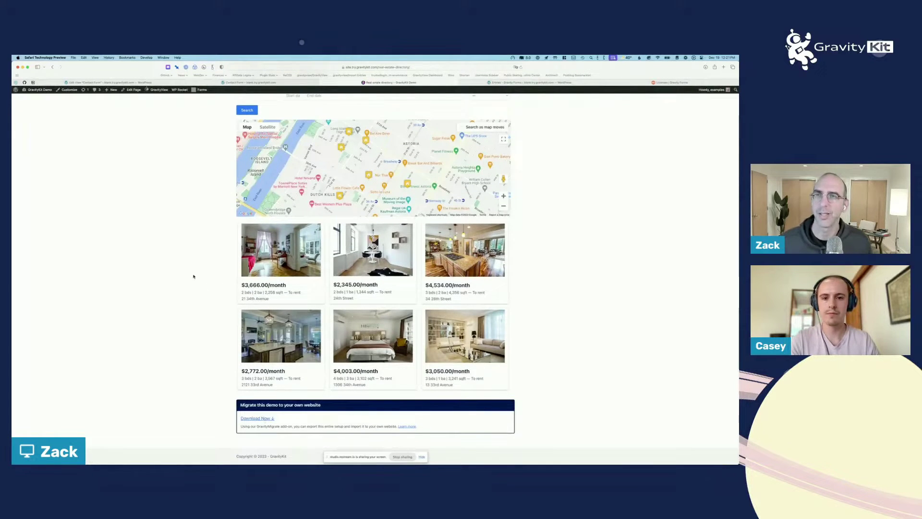
- Find GravityMigrate (Beta) with the search "migra" in the blank site's Manage Your Kit page, install and activate it, and reload the page
{"action": "key", "text": "ctrl+shift+Tab"}
{"action": "key", "text": "ctrl+shift+Tab"}
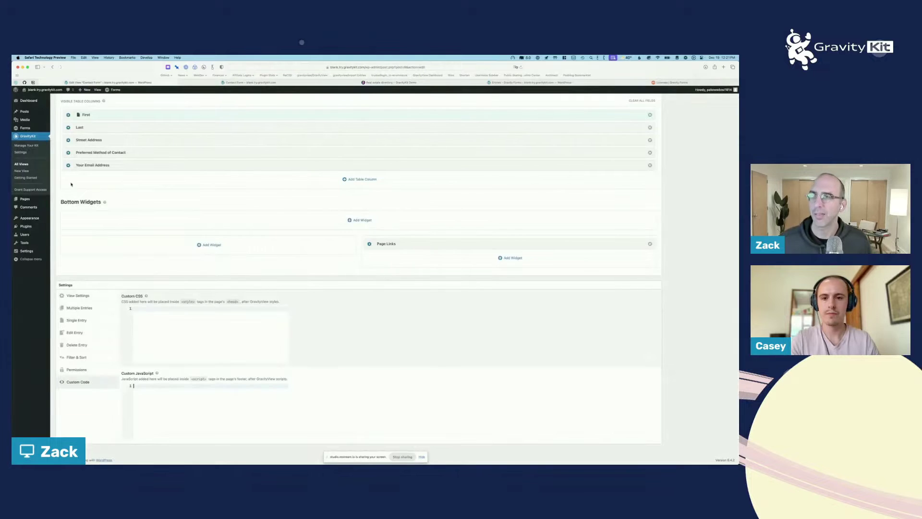
{"action": "left_click", "coordinate": [39, 148]}
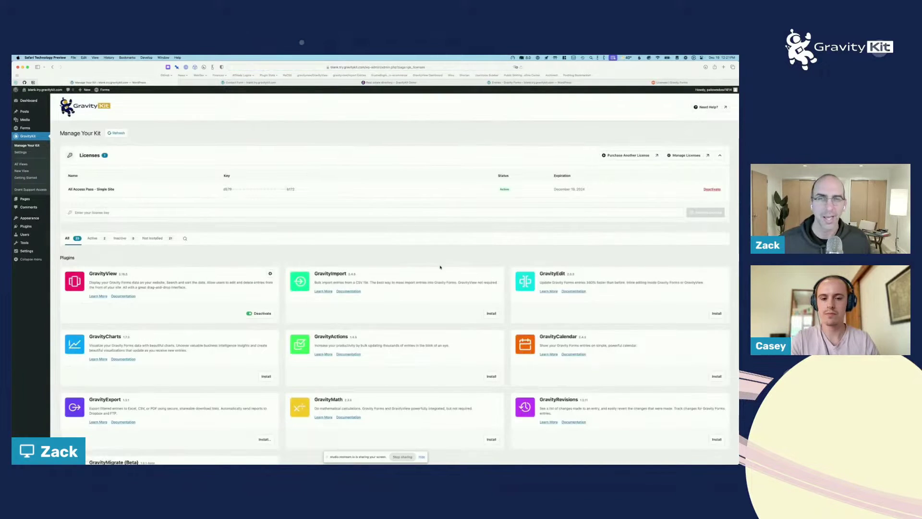
{"action": "left_click", "coordinate": [186, 239]}
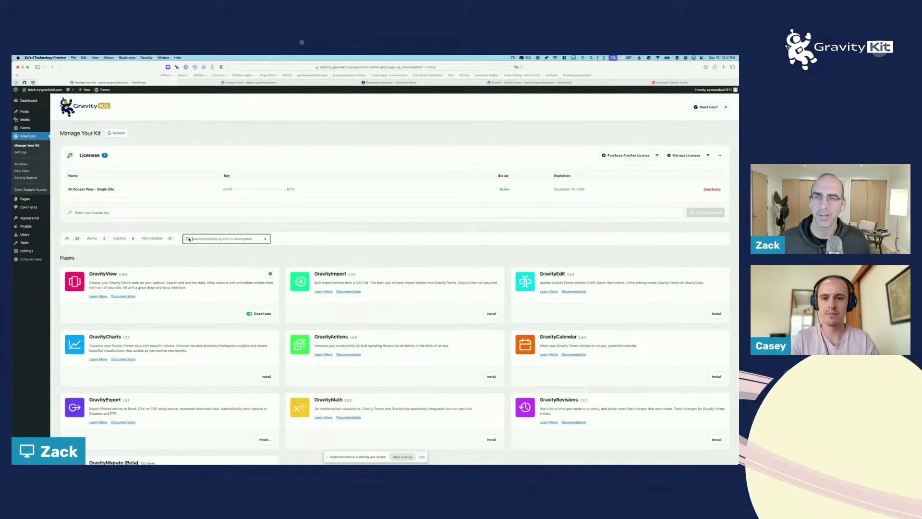
{"action": "type", "text": "migra"}
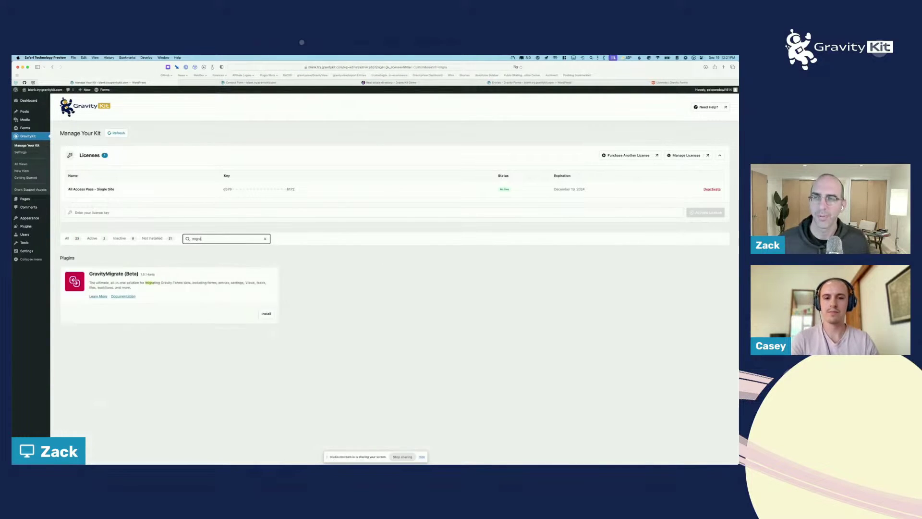
{"action": "left_click", "coordinate": [264, 317]}
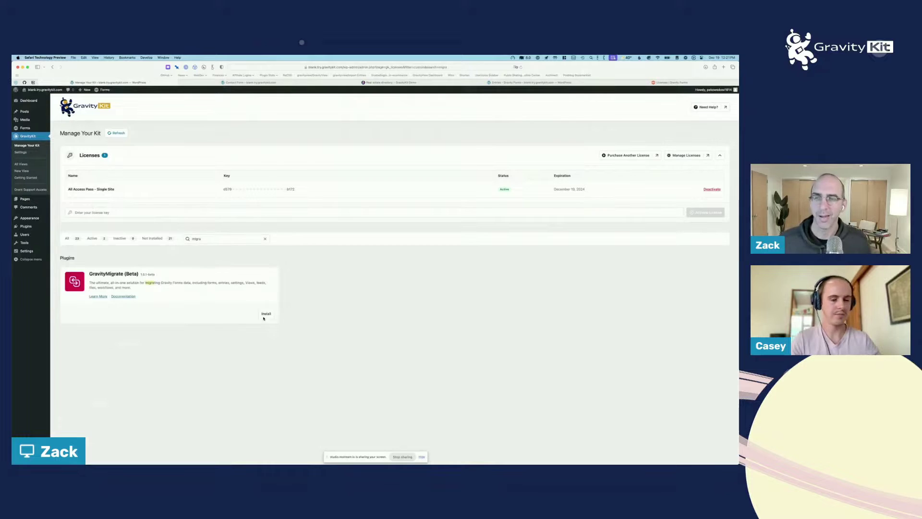
{"action": "left_click", "coordinate": [272, 314]}
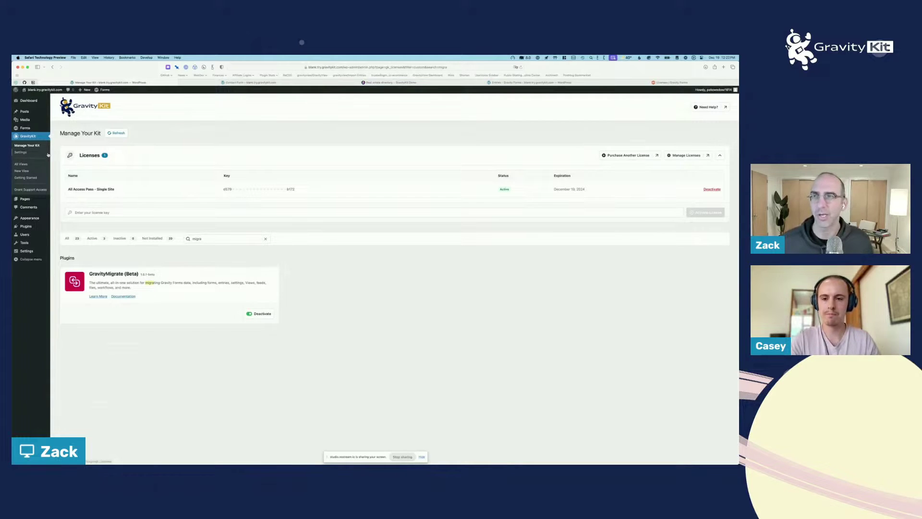
{"action": "mouse_move", "coordinate": [42, 129]}
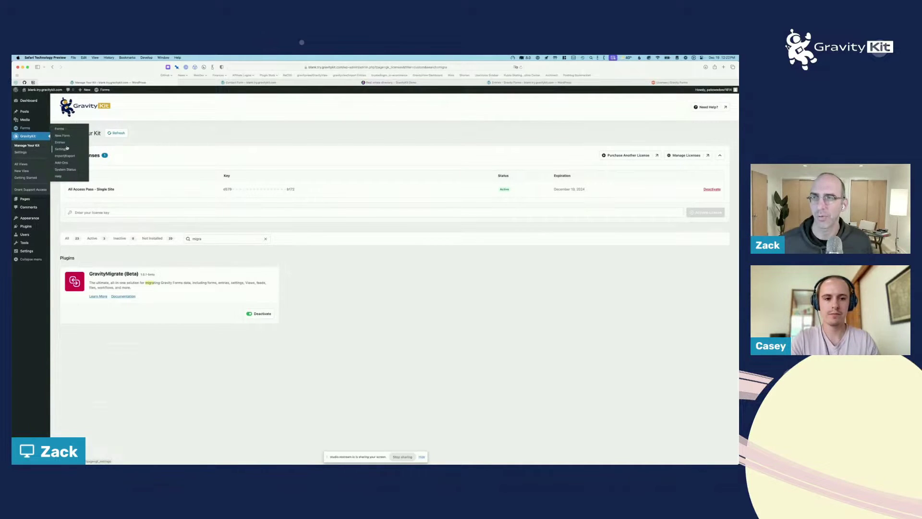
{"action": "left_click", "coordinate": [35, 146]}
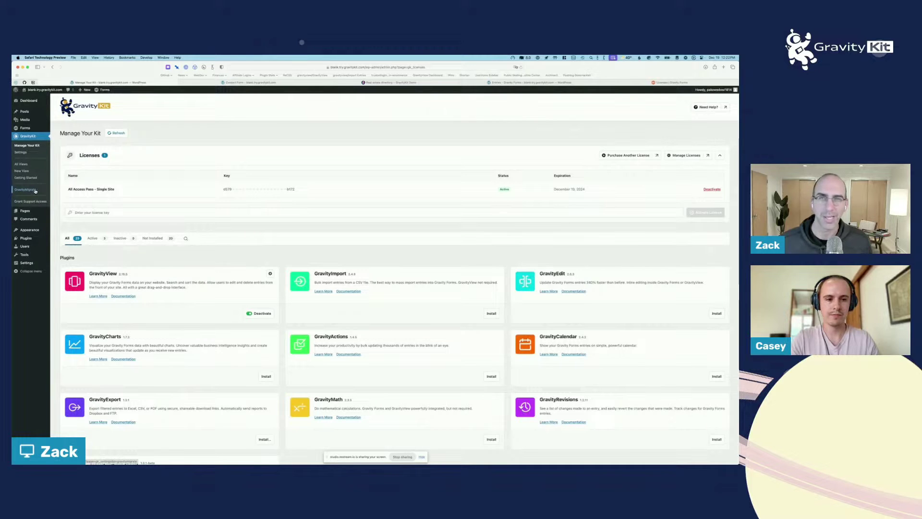
- Open GravityMigrate and upload the Real estate directory zip export as the import file
{"action": "left_click", "coordinate": [35, 191]}
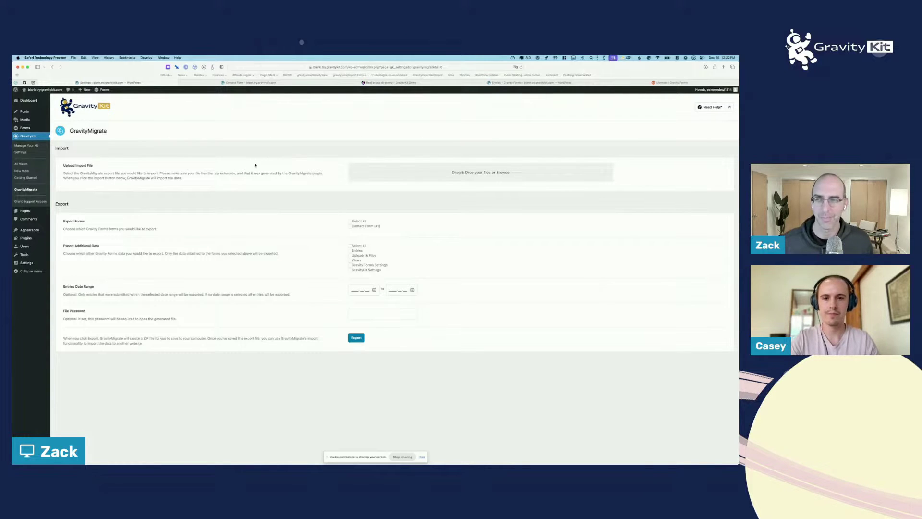
{"action": "left_click", "coordinate": [503, 173]}
{"action": "key", "text": "Down"}
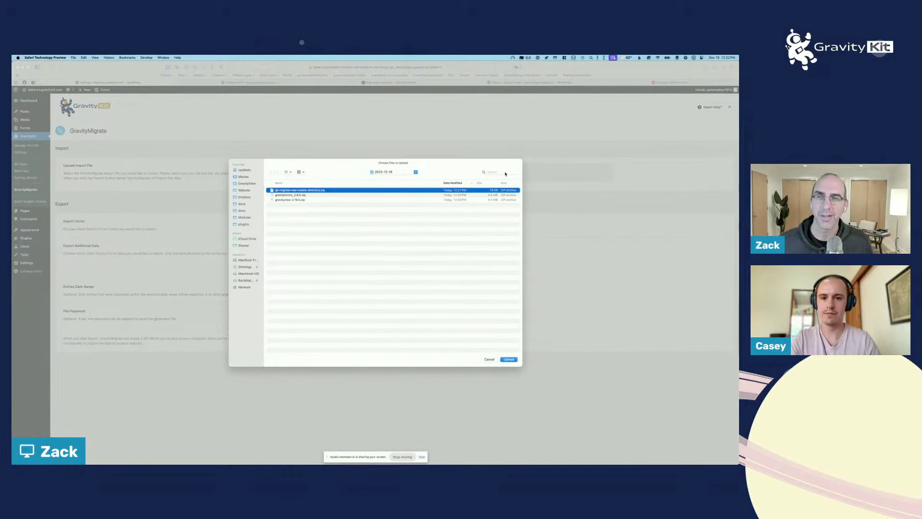
{"action": "key", "text": "Return"}
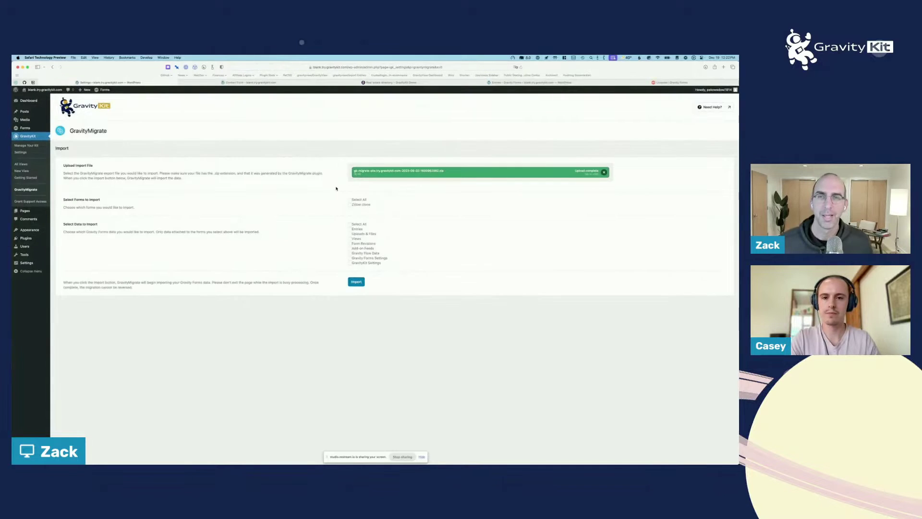
- Select all forms, including Zillow clone, and all data types for the import
{"action": "scroll", "coordinate": [371, 202], "scroll_direction": "up", "scroll_amount": 3}
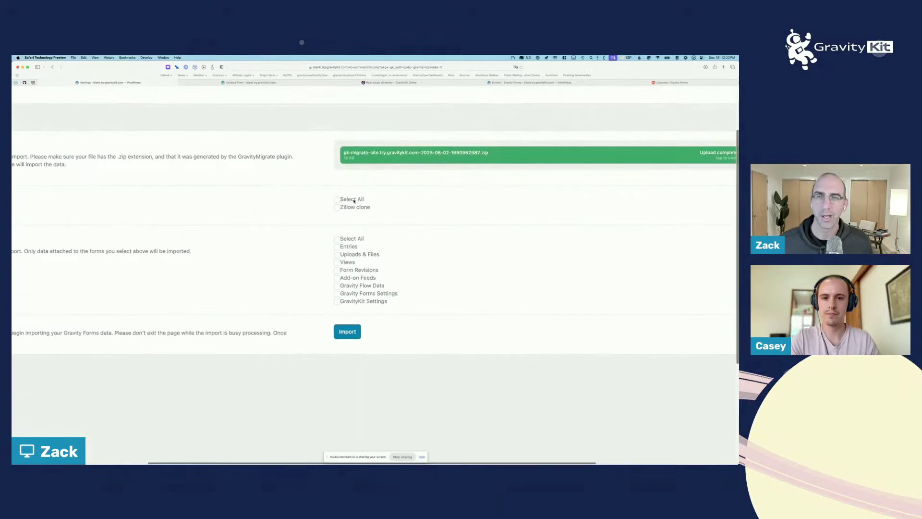
{"action": "left_click", "coordinate": [354, 201]}
{"action": "scroll", "coordinate": [349, 208], "scroll_direction": "left", "scroll_amount": 2}
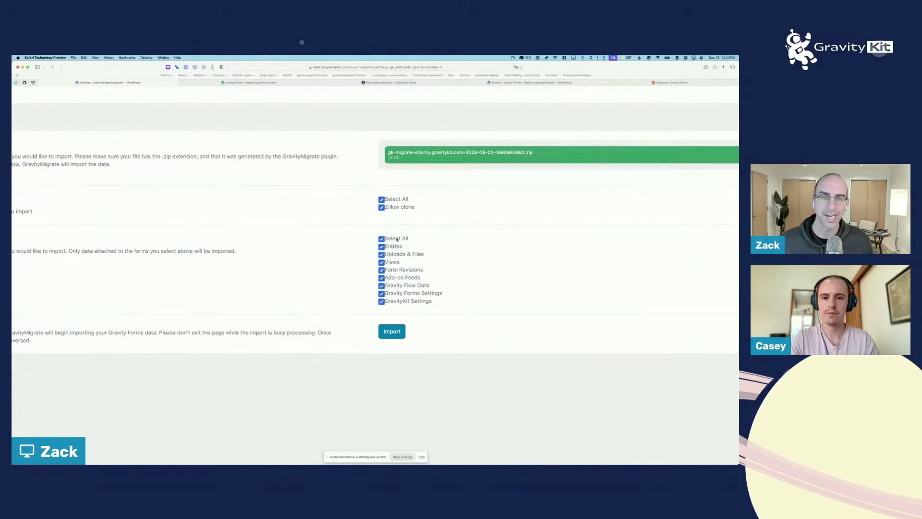
- Review the chosen data types, such as Entries, Form Revisions and GravityKit Settings, and try to run the import
{"action": "scroll", "coordinate": [397, 240], "scroll_direction": "up", "scroll_amount": 5}
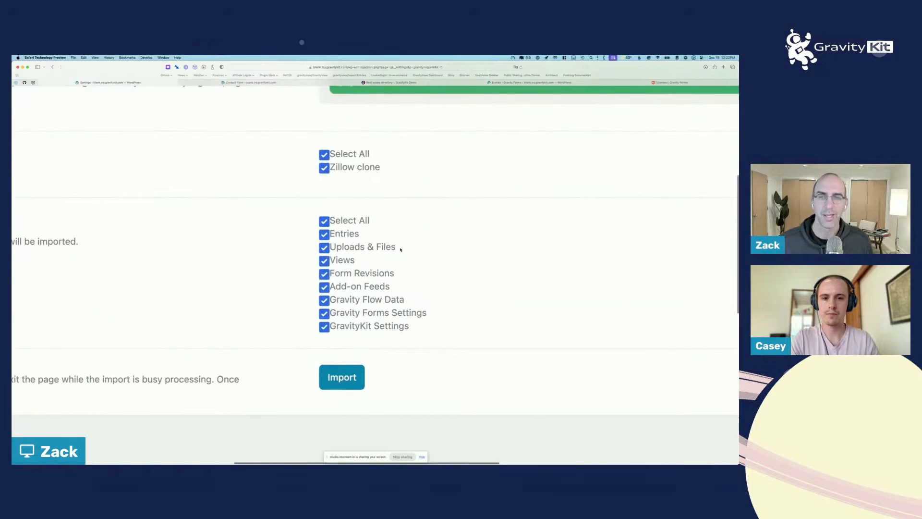
{"action": "left_click_drag", "start_coordinate": [405, 250], "coordinate": [337, 234]}
{"action": "left_click", "coordinate": [357, 234]}
{"action": "left_click", "coordinate": [454, 246]}
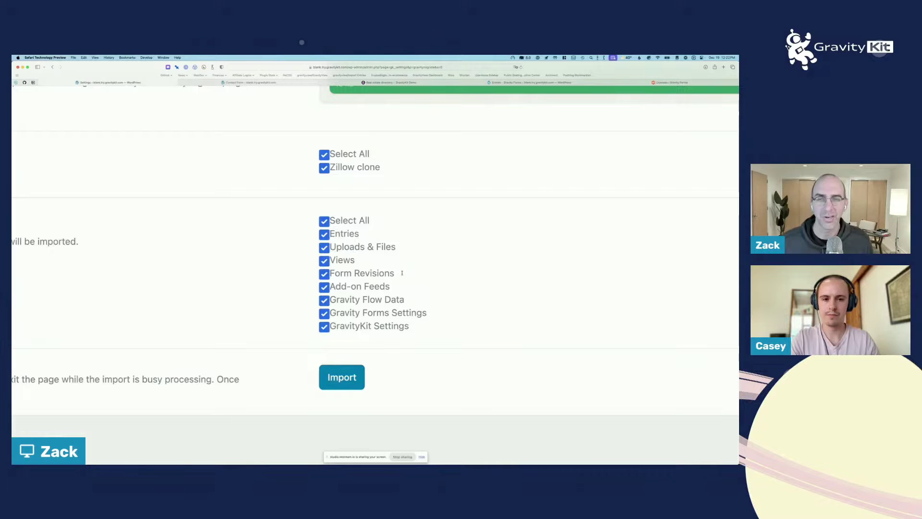
{"action": "left_click_drag", "start_coordinate": [401, 273], "coordinate": [331, 274]}
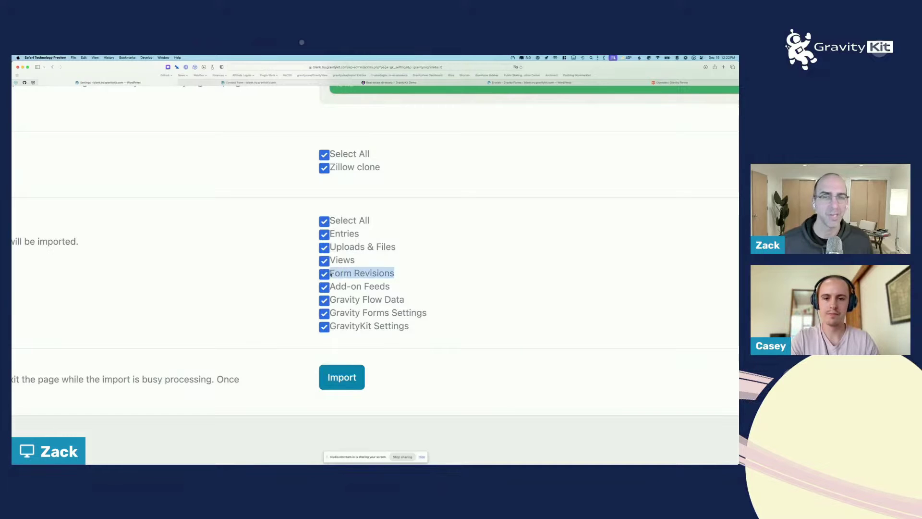
{"action": "left_click", "coordinate": [447, 270]}
{"action": "key", "text": "super+minus"}
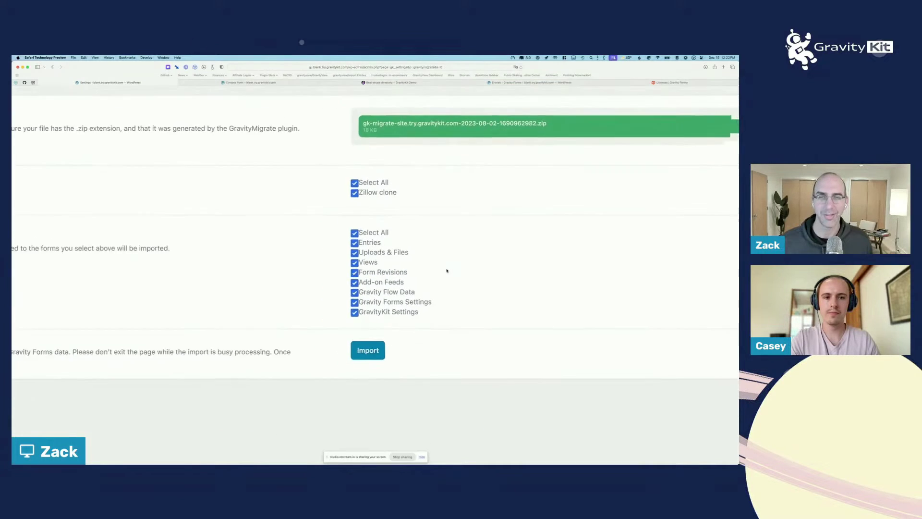
{"action": "scroll", "coordinate": [447, 270], "scroll_direction": "down", "scroll_amount": 5}
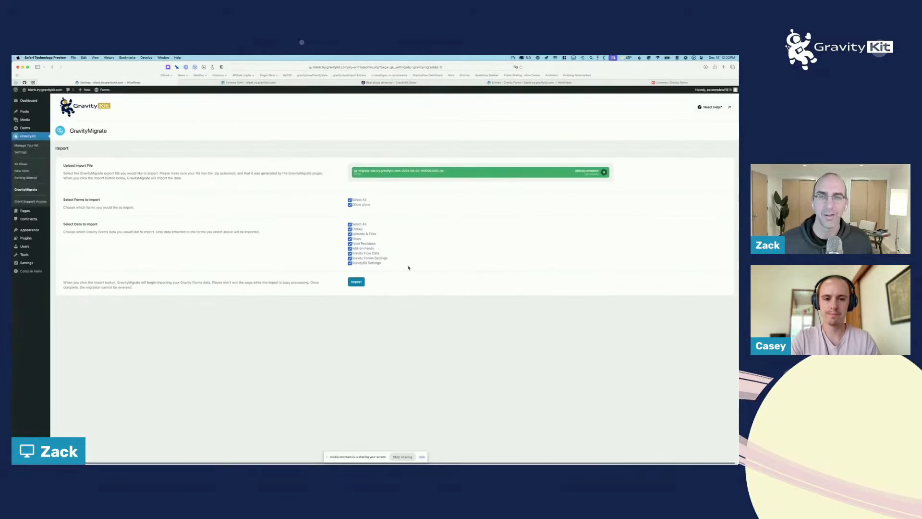
{"action": "left_click_drag", "start_coordinate": [393, 264], "coordinate": [367, 260]}
{"action": "left_click", "coordinate": [377, 264]}
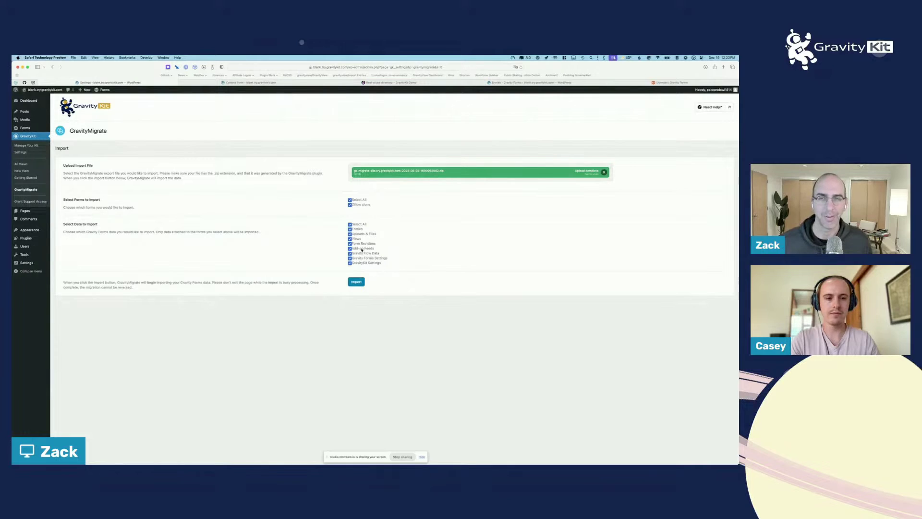
{"action": "left_click", "coordinate": [357, 282]}
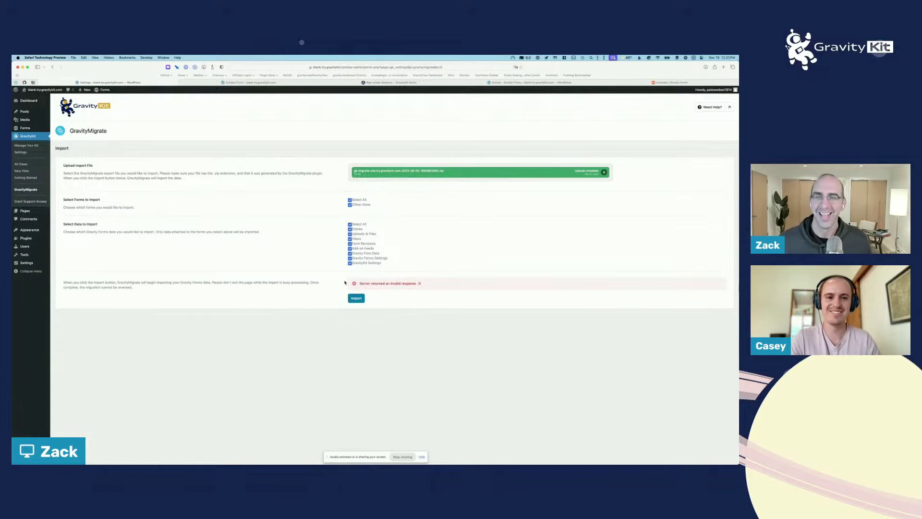
- Check the import page's console and network requests, close the inspector, and look through the site's list of Views
{"action": "key", "text": "super+alt+c"}
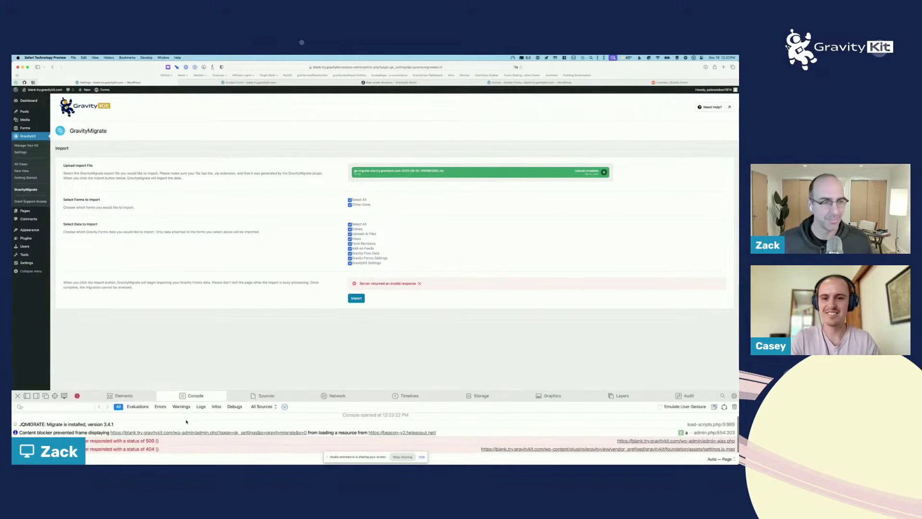
{"action": "left_click", "coordinate": [336, 396]}
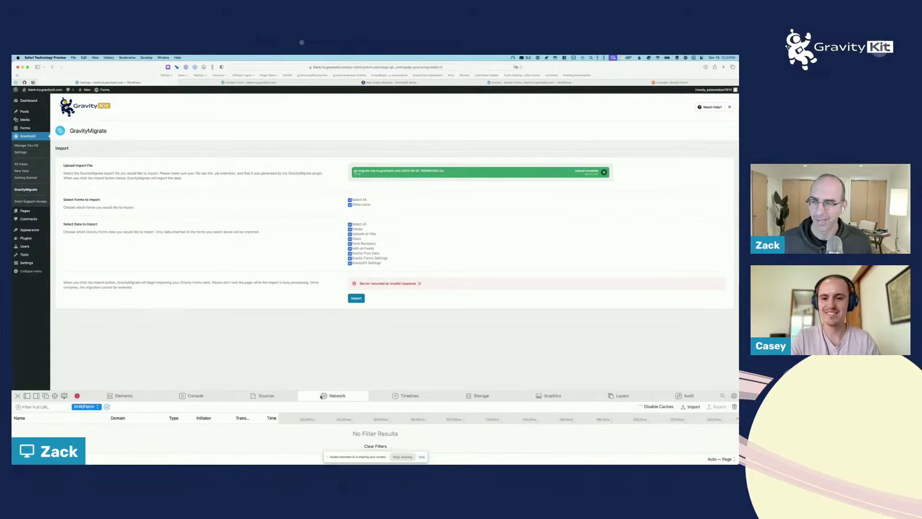
{"action": "left_click", "coordinate": [18, 396]}
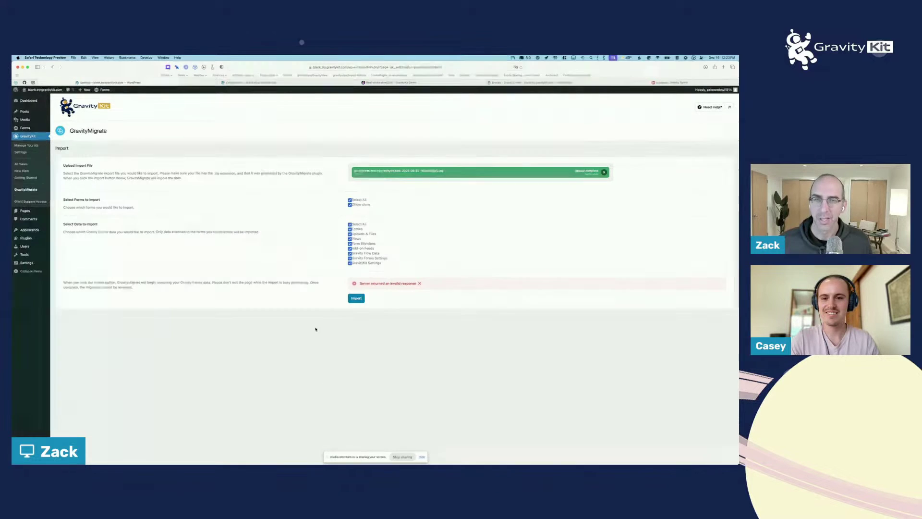
{"action": "left_click", "coordinate": [19, 164]}
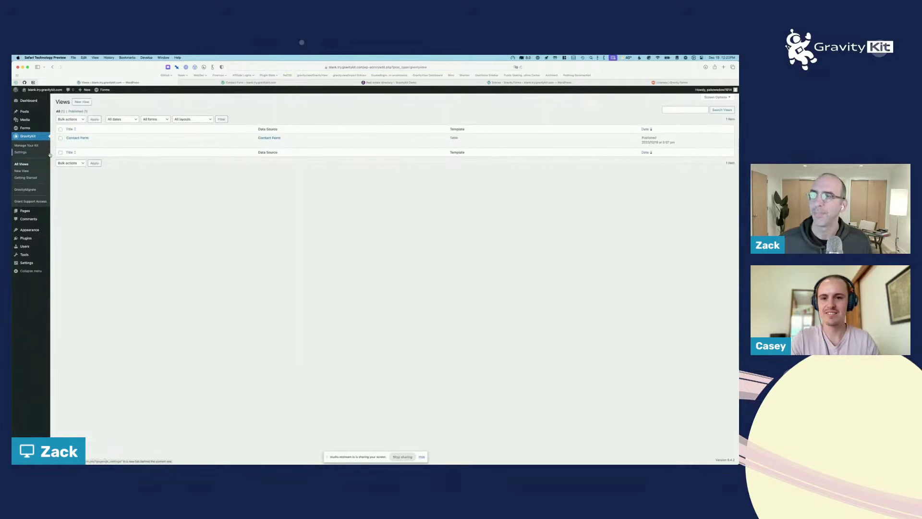
- Try the Zillow clone import again with only Uploads & Files and Views as data, and reopen the GravityMigrate page
{"action": "key", "text": "super+bracketleft"}
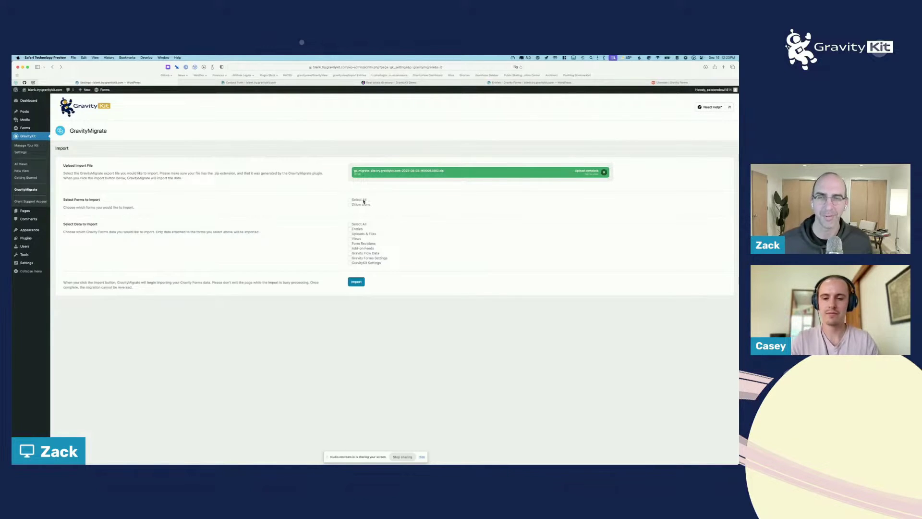
{"action": "left_click", "coordinate": [359, 224]}
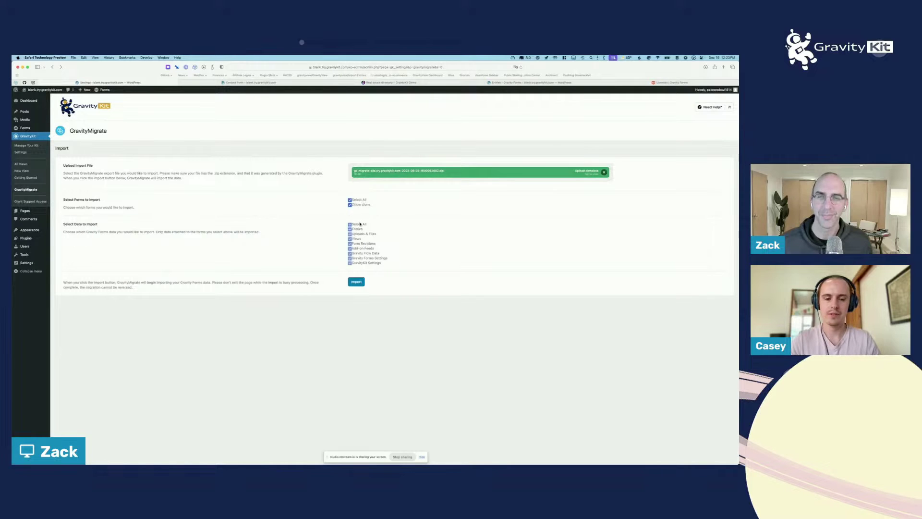
{"action": "left_click", "coordinate": [359, 263]}
{"action": "left_click", "coordinate": [359, 258]}
{"action": "left_click", "coordinate": [359, 249]}
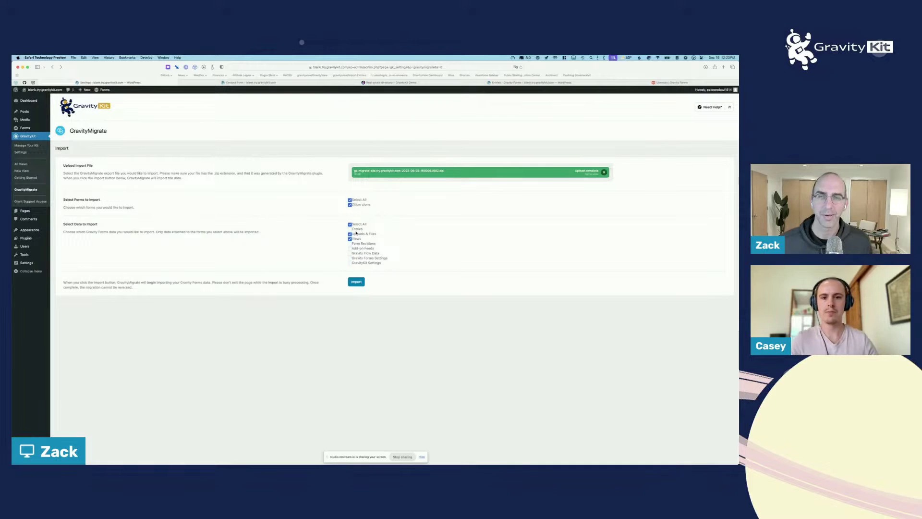
{"action": "left_click", "coordinate": [363, 282]}
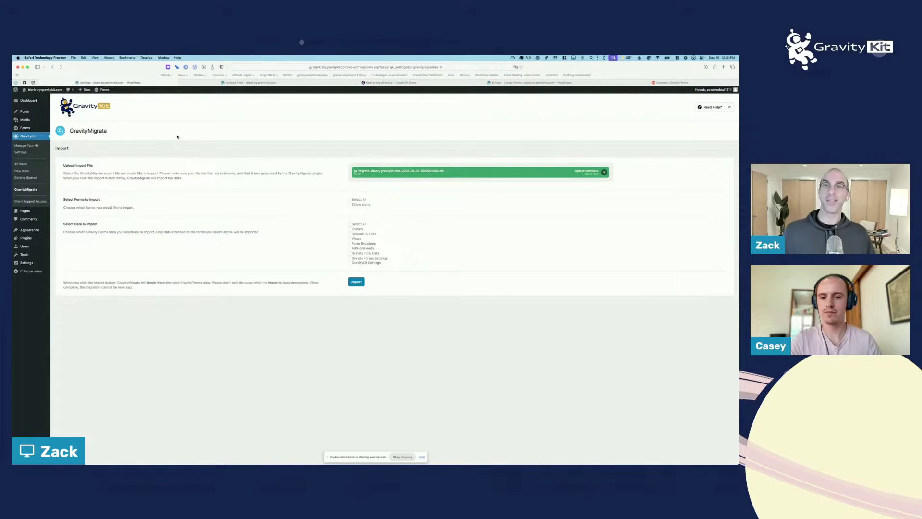
{"action": "left_click", "coordinate": [26, 190]}
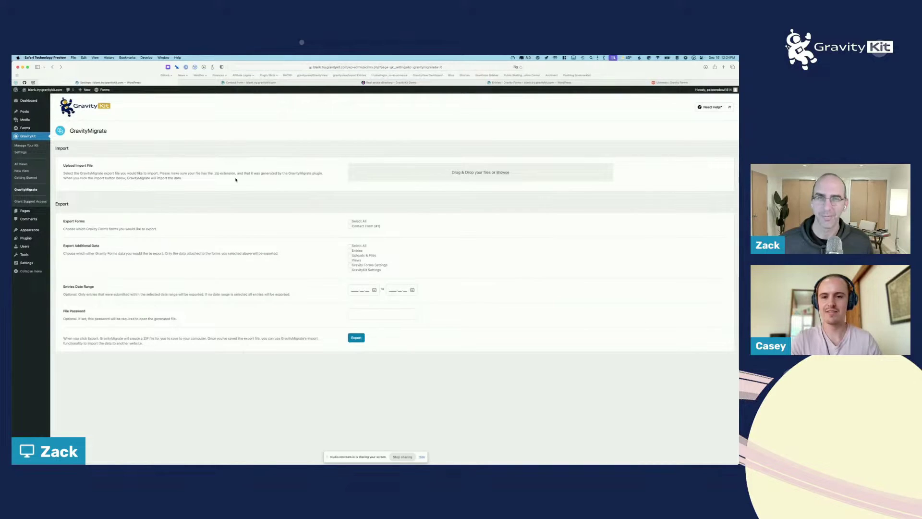
{"action": "key", "text": "super+Tab"}
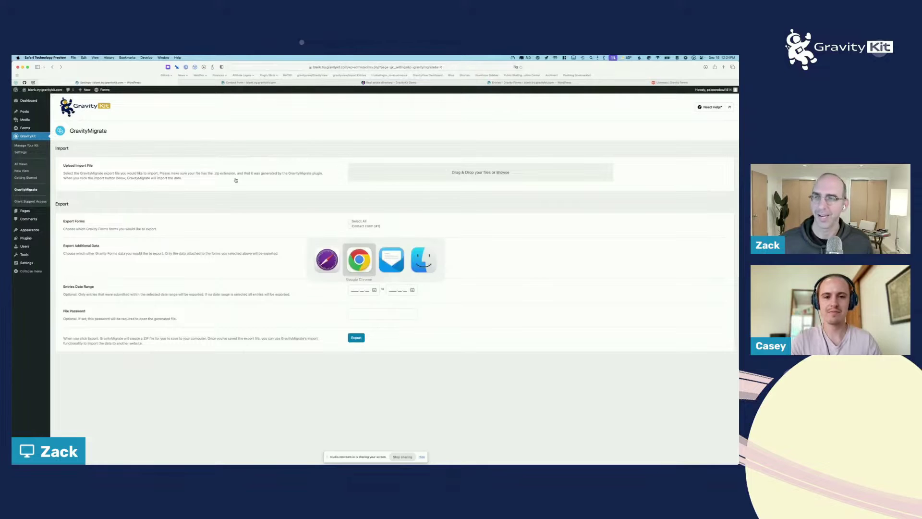
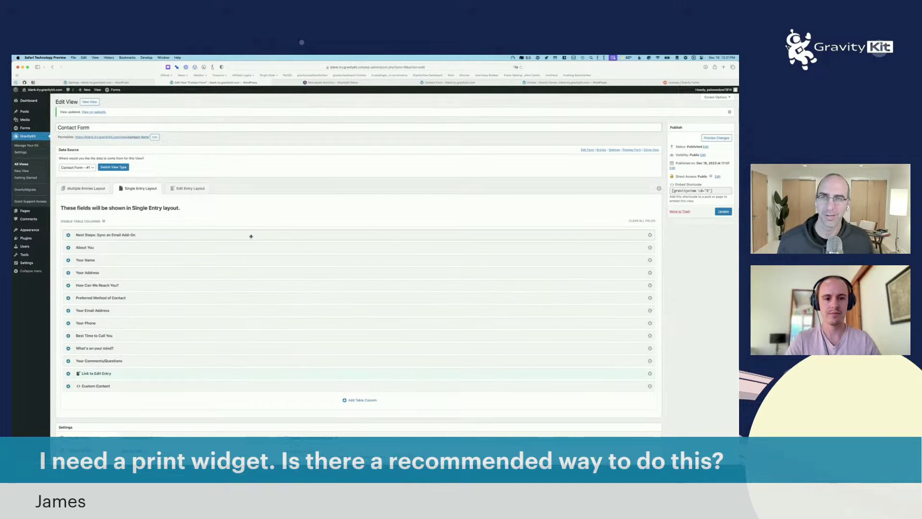
{"action": "key", "text": "super+Tab"}
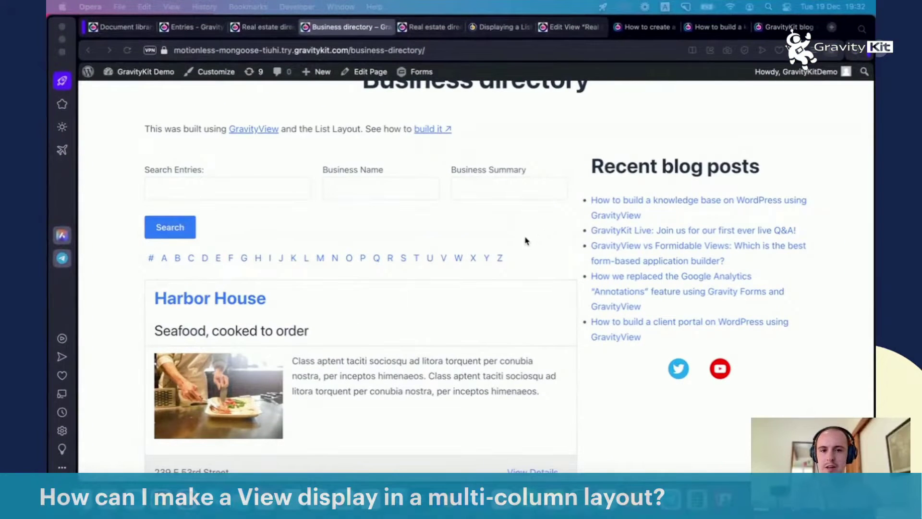
- Compare the Business directory's single-column listings with the Real estate directory's multi-column property grid
{"action": "scroll", "coordinate": [525, 239], "scroll_direction": "down", "scroll_amount": 1}
{"action": "scroll", "coordinate": [548, 224], "scroll_direction": "down", "scroll_amount": 5}
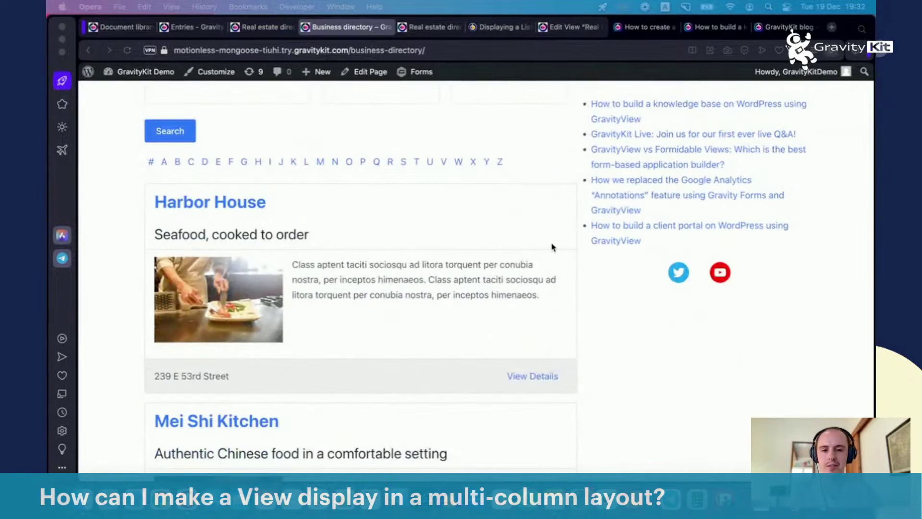
{"action": "scroll", "coordinate": [546, 246], "scroll_direction": "down", "scroll_amount": 4}
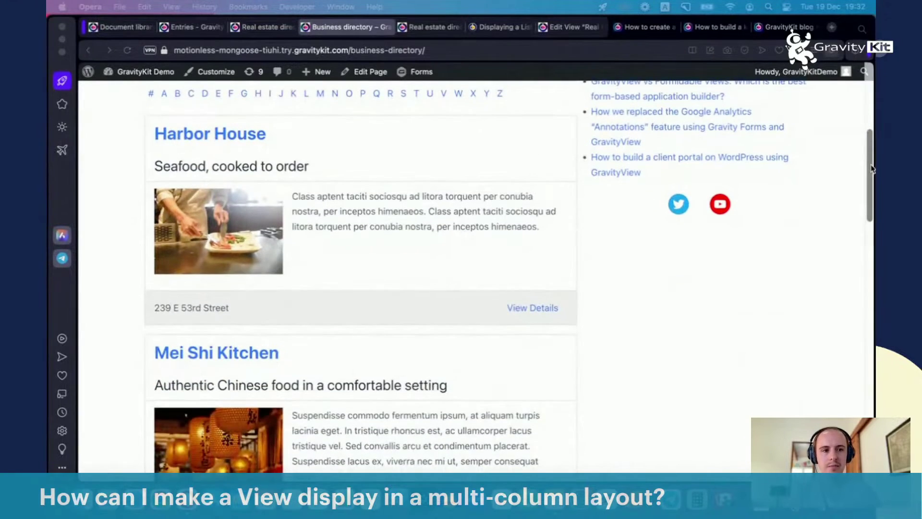
{"action": "left_click_drag", "start_coordinate": [869, 169], "coordinate": [848, 116]}
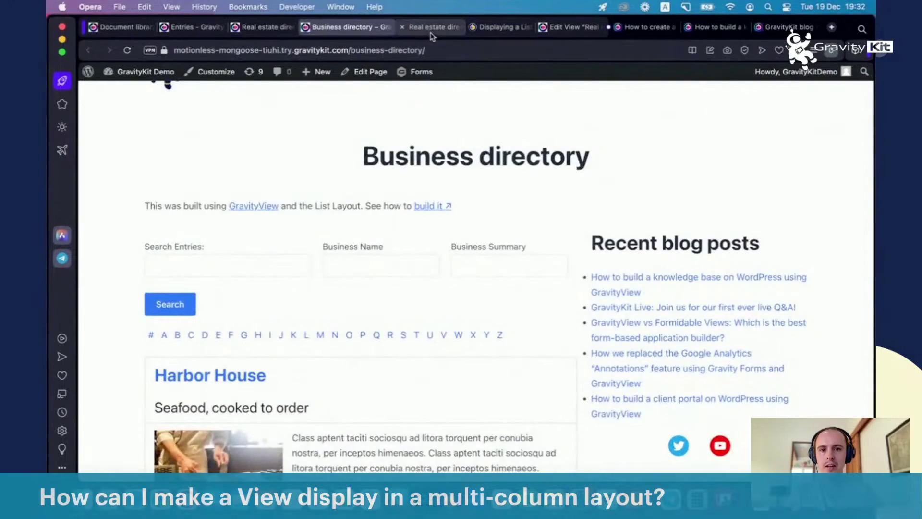
{"action": "key", "text": "ctrl+Tab"}
{"action": "scroll", "coordinate": [816, 182], "scroll_direction": "down", "scroll_amount": 10}
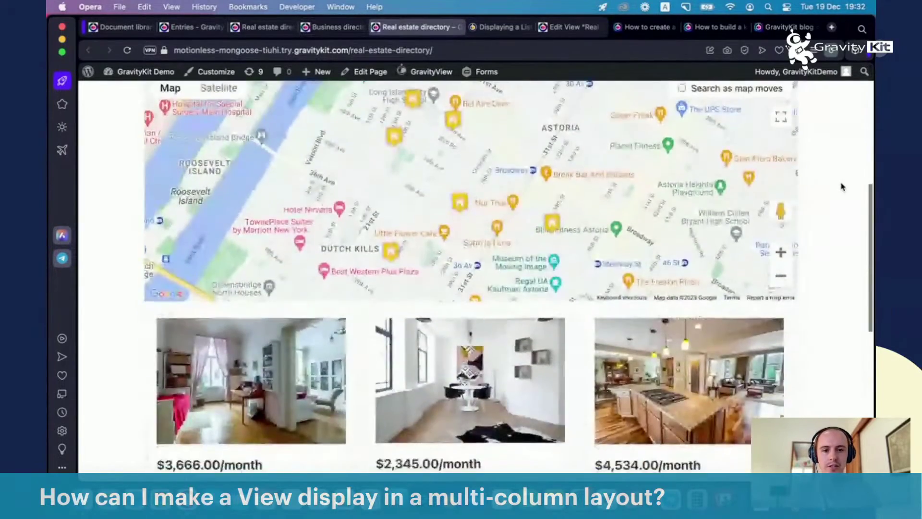
{"action": "scroll", "coordinate": [842, 186], "scroll_direction": "down", "scroll_amount": 2}
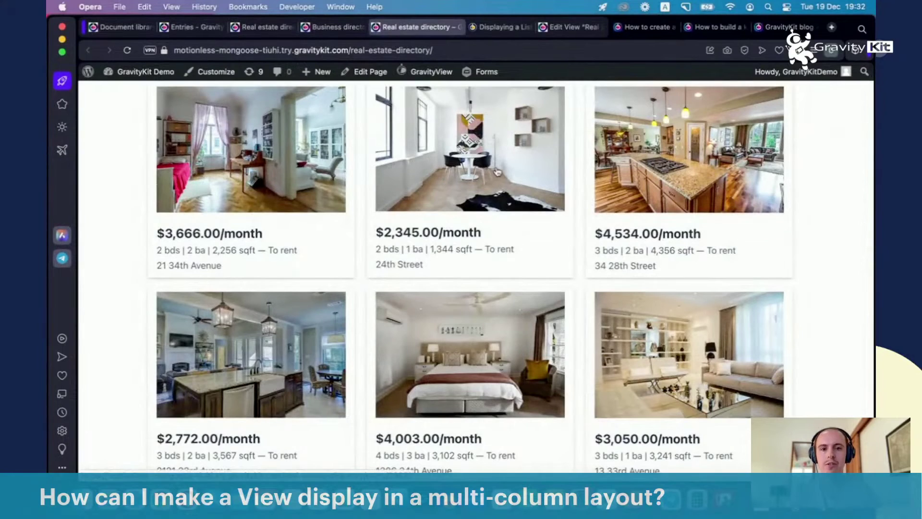
{"action": "scroll", "coordinate": [812, 340], "scroll_direction": "up", "scroll_amount": 12}
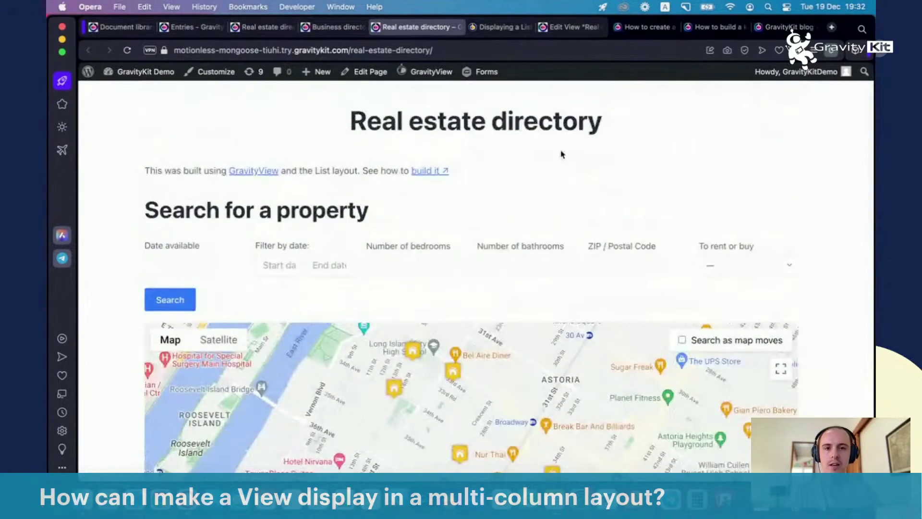
- Read the documentation article on displaying a List View in a grid and examine its site-wide and View-specific CSS snippets
{"action": "left_click", "coordinate": [505, 28]}
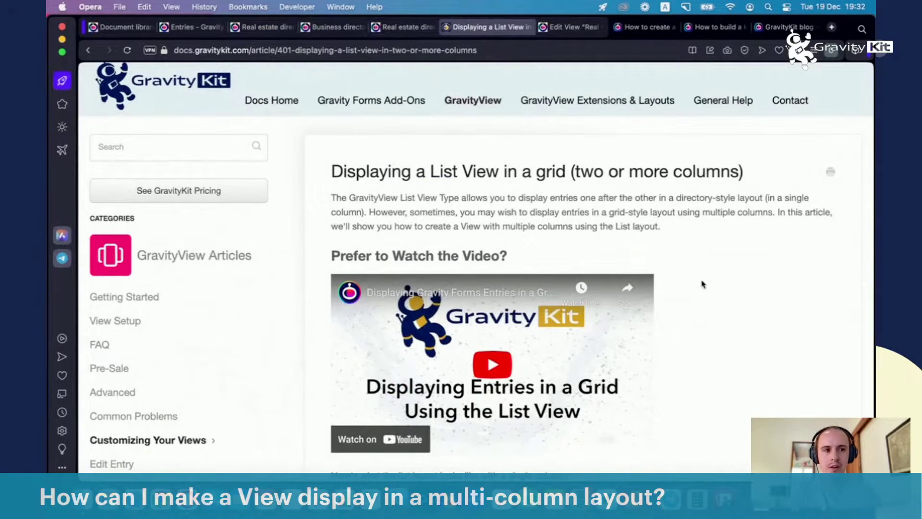
{"action": "scroll", "coordinate": [702, 285], "scroll_direction": "down", "scroll_amount": 10}
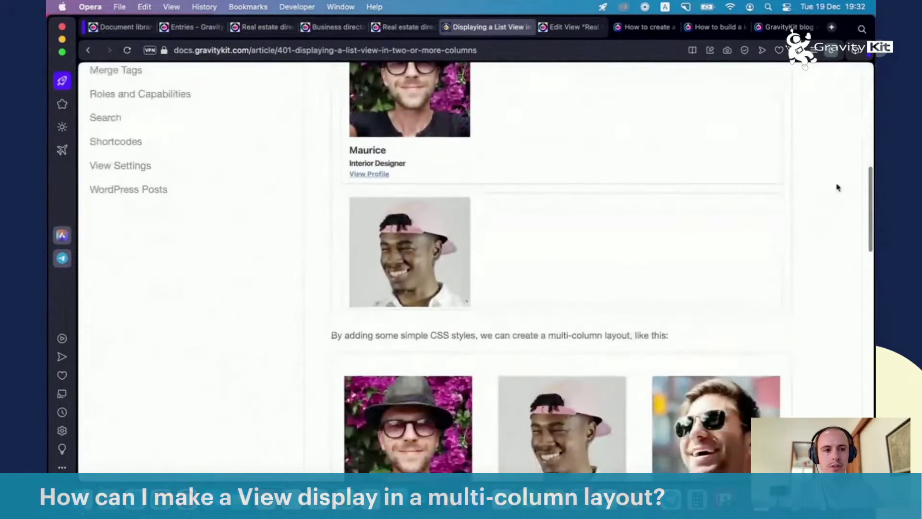
{"action": "scroll", "coordinate": [841, 202], "scroll_direction": "down", "scroll_amount": 10}
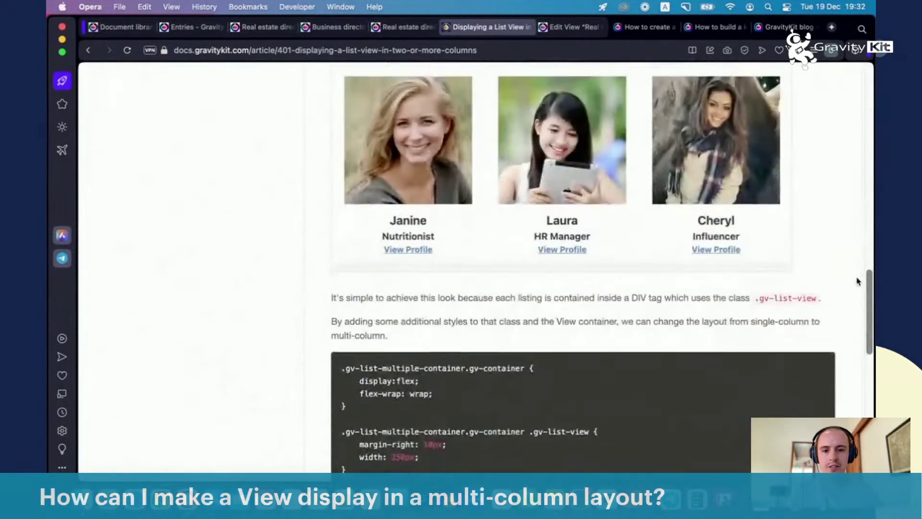
{"action": "scroll", "coordinate": [859, 281], "scroll_direction": "down", "scroll_amount": 5}
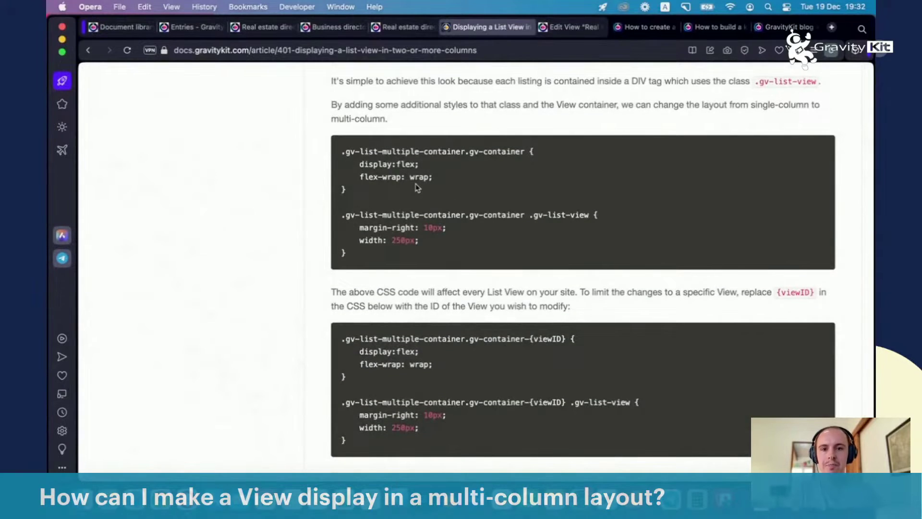
{"action": "left_click_drag", "start_coordinate": [364, 253], "coordinate": [341, 150]}
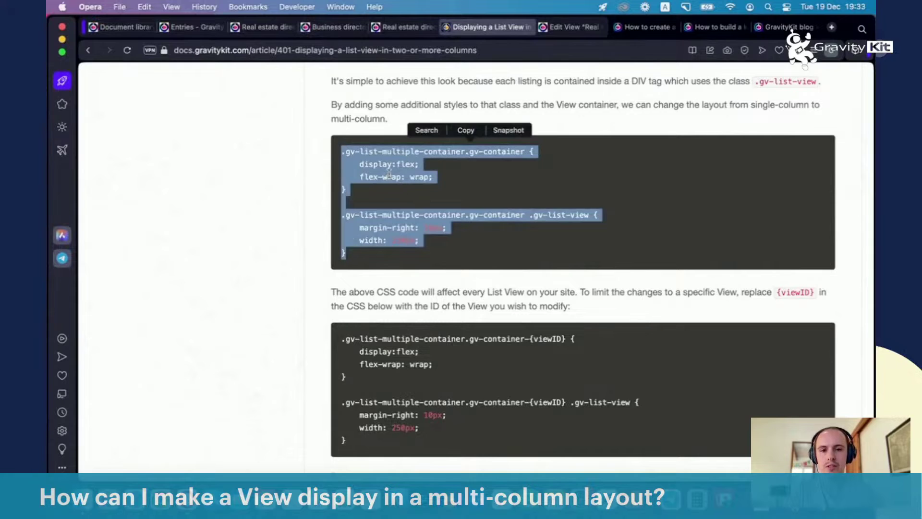
{"action": "left_click", "coordinate": [389, 174]}
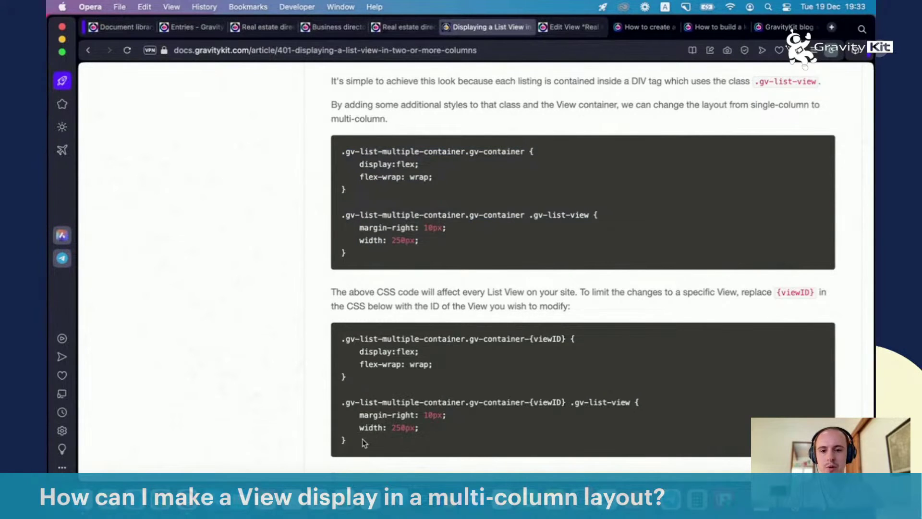
{"action": "left_click_drag", "start_coordinate": [364, 443], "coordinate": [341, 338]}
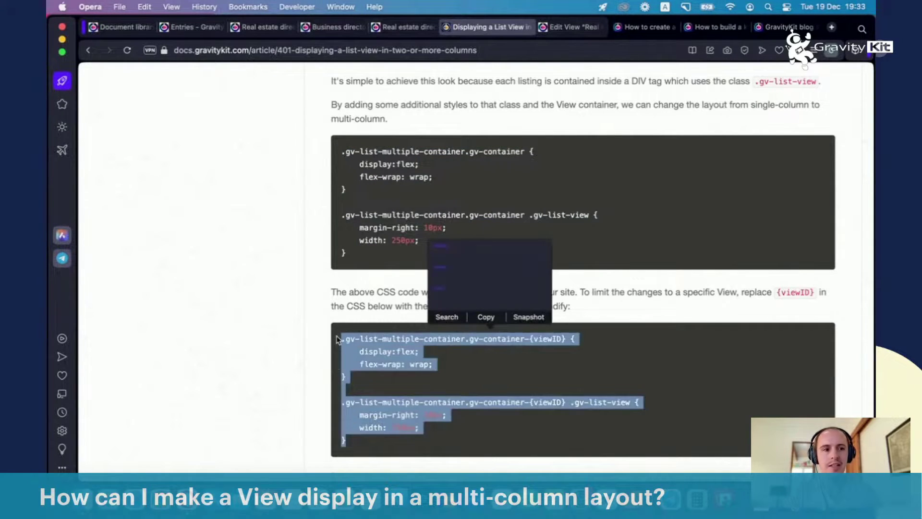
{"action": "left_click", "coordinate": [456, 374]}
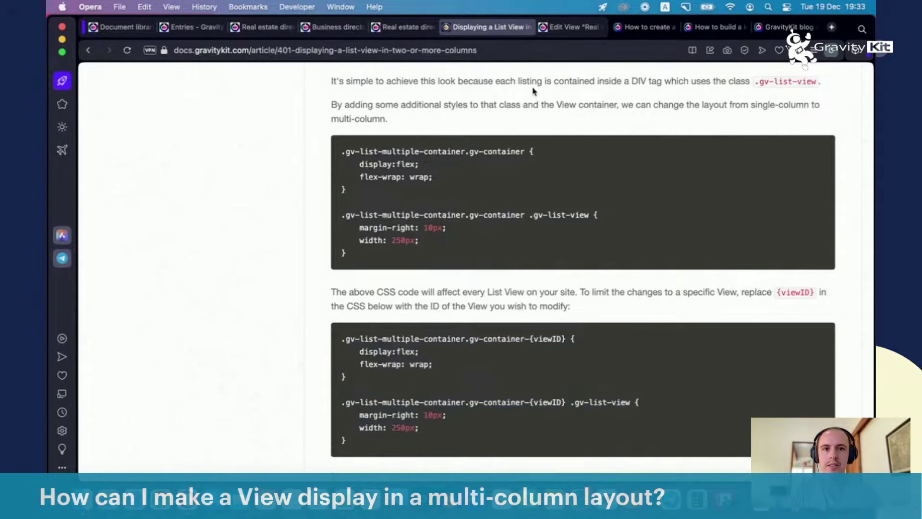
- Open the Real estate directory View in the View editor
{"action": "left_click", "coordinate": [573, 29]}
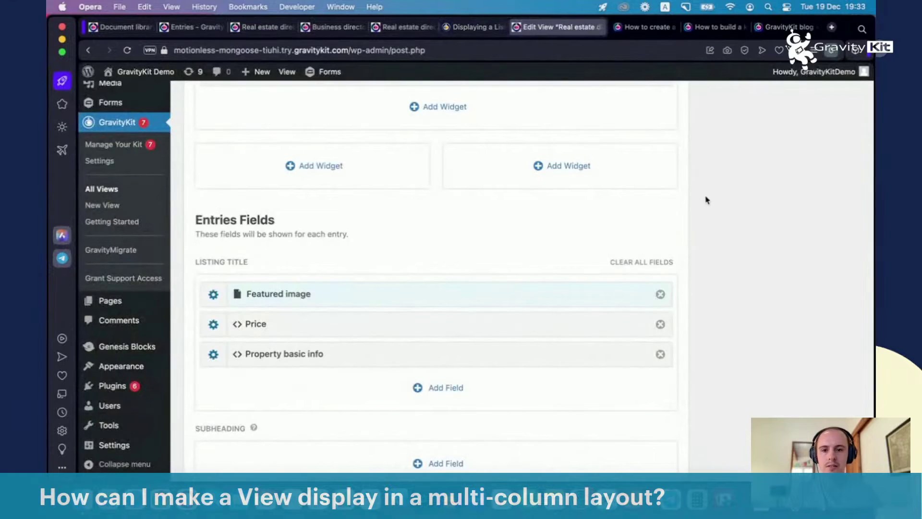
- Examine the Custom CSS in the View's Custom Code settings, reading through the flex container, image and list-view rules
{"action": "scroll", "coordinate": [706, 200], "scroll_direction": "down", "scroll_amount": 10}
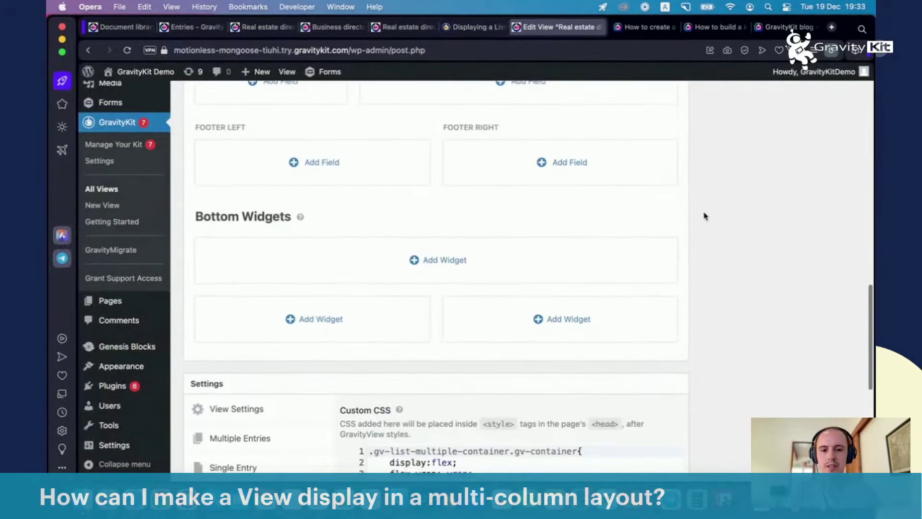
{"action": "scroll", "coordinate": [705, 216], "scroll_direction": "down", "scroll_amount": 5}
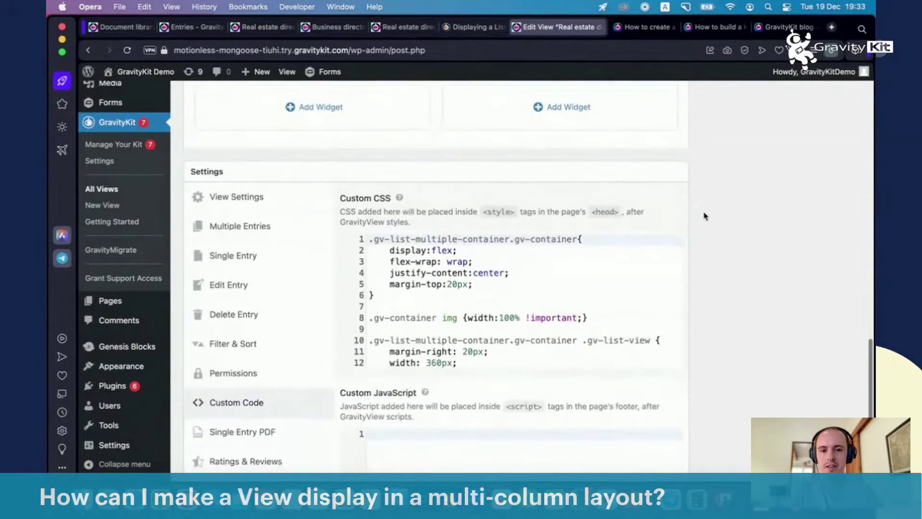
{"action": "scroll", "coordinate": [705, 216], "scroll_direction": "down", "scroll_amount": 3}
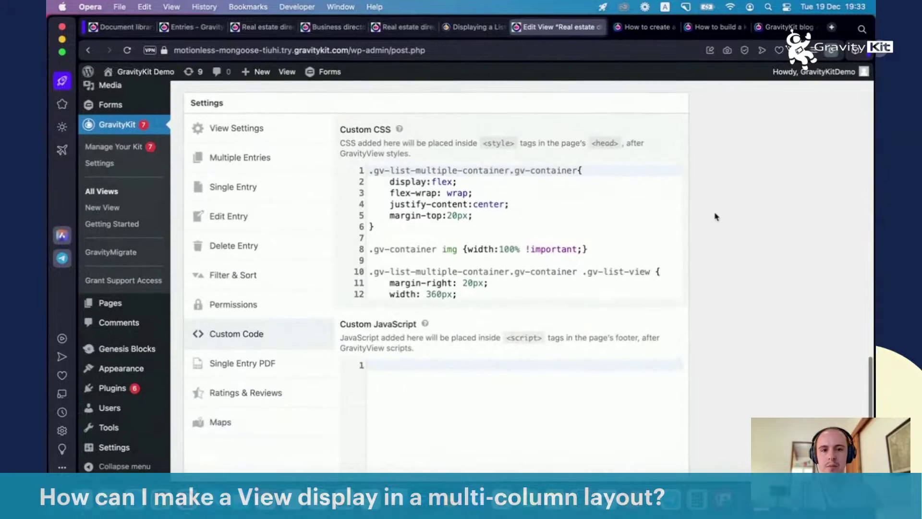
{"action": "scroll", "coordinate": [480, 219], "scroll_direction": "up", "scroll_amount": 1}
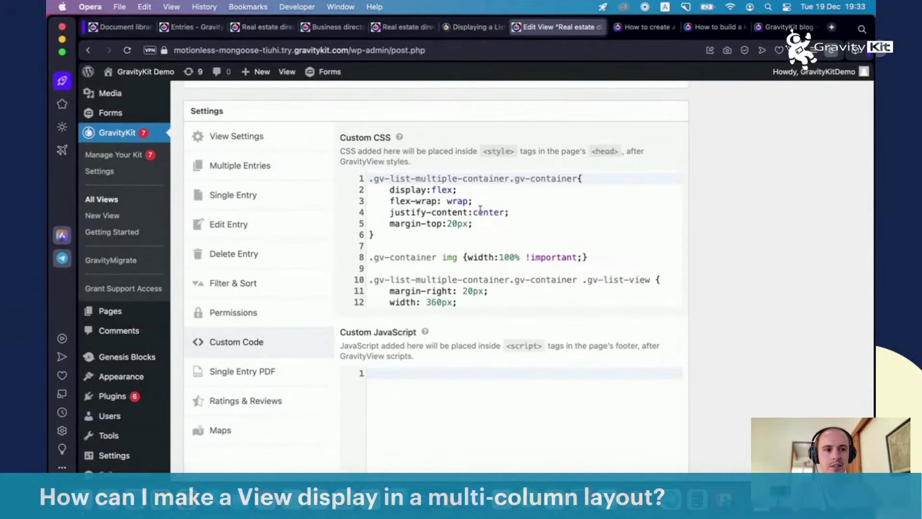
{"action": "scroll", "coordinate": [749, 231], "scroll_direction": "up", "scroll_amount": 3}
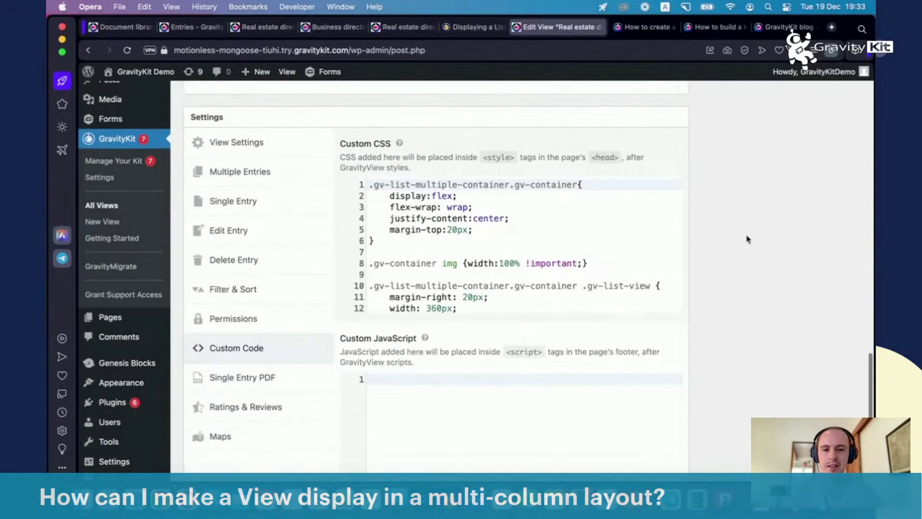
{"action": "scroll", "coordinate": [552, 264], "scroll_direction": "down", "scroll_amount": 2}
{"action": "scroll", "coordinate": [555, 266], "scroll_direction": "down", "scroll_amount": 3}
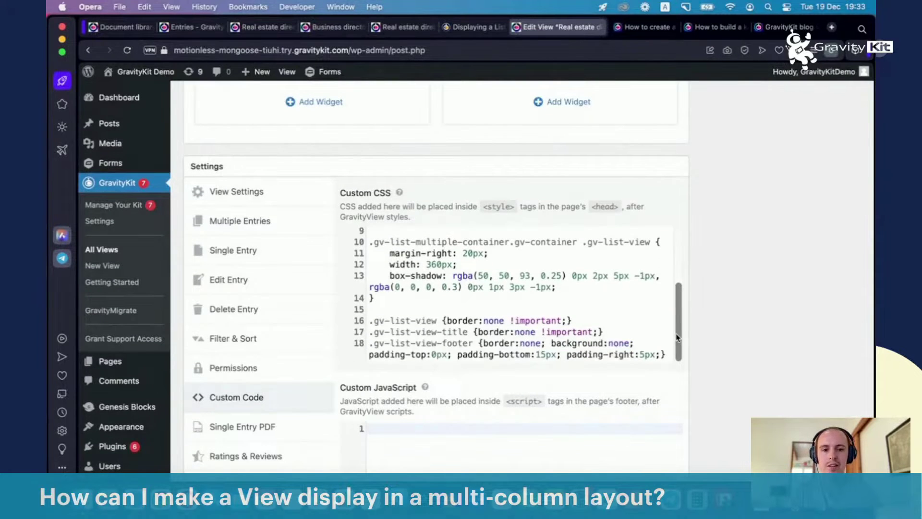
{"action": "left_click_drag", "start_coordinate": [677, 338], "coordinate": [671, 235]}
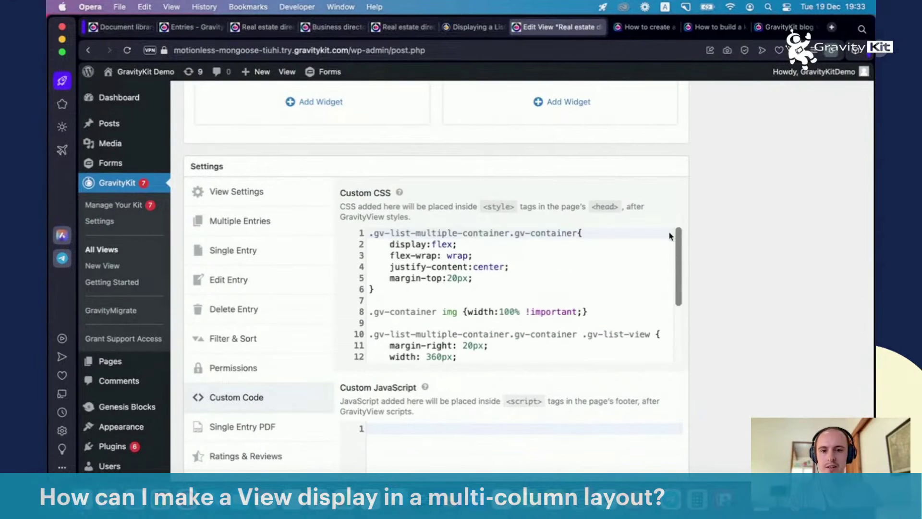
{"action": "scroll", "coordinate": [351, 205], "scroll_direction": "down", "scroll_amount": 1}
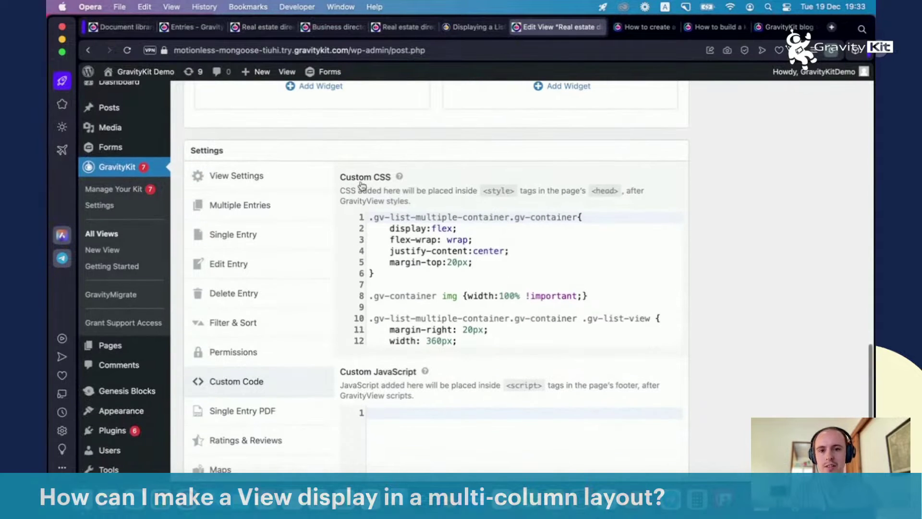
{"action": "scroll", "coordinate": [364, 184], "scroll_direction": "down", "scroll_amount": 1}
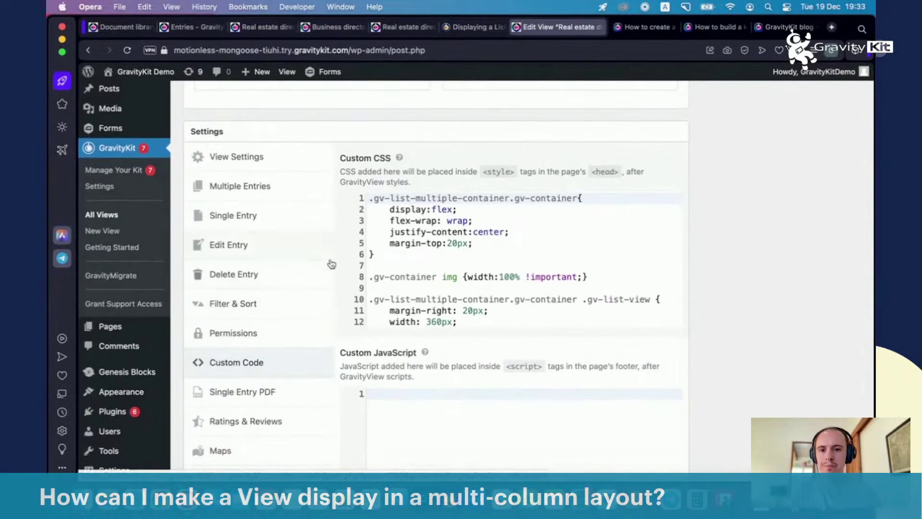
{"action": "scroll", "coordinate": [320, 176], "scroll_direction": "down", "scroll_amount": 1}
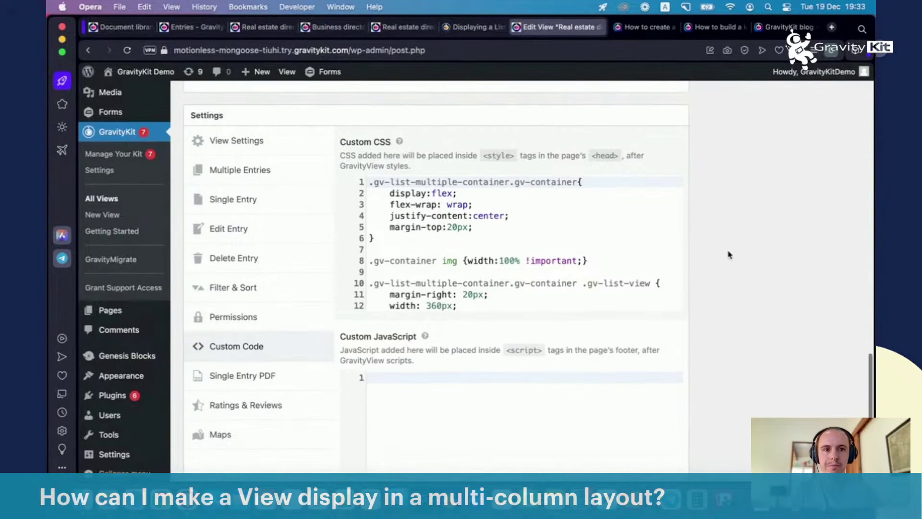
{"action": "scroll", "coordinate": [728, 253], "scroll_direction": "up", "scroll_amount": 10}
{"action": "scroll", "coordinate": [730, 272], "scroll_direction": "up", "scroll_amount": 8}
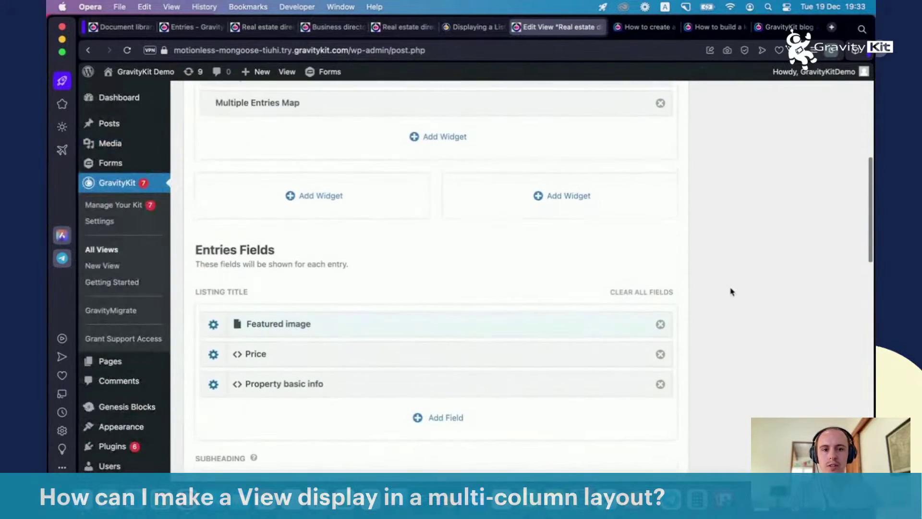
- View the published Real estate directory page and inspect its search form, map and multi-column property listings
{"action": "left_click", "coordinate": [418, 27]}
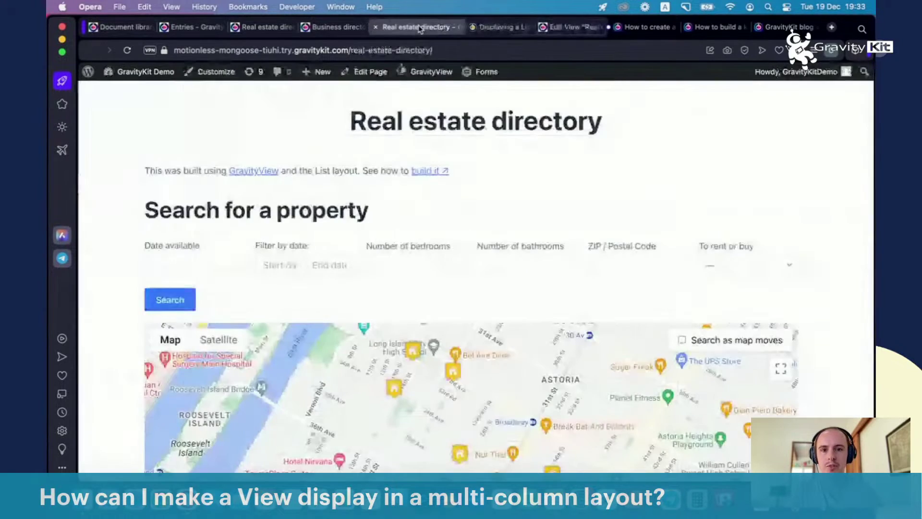
{"action": "scroll", "coordinate": [858, 214], "scroll_direction": "down", "scroll_amount": 3}
{"action": "scroll", "coordinate": [859, 213], "scroll_direction": "down", "scroll_amount": 6}
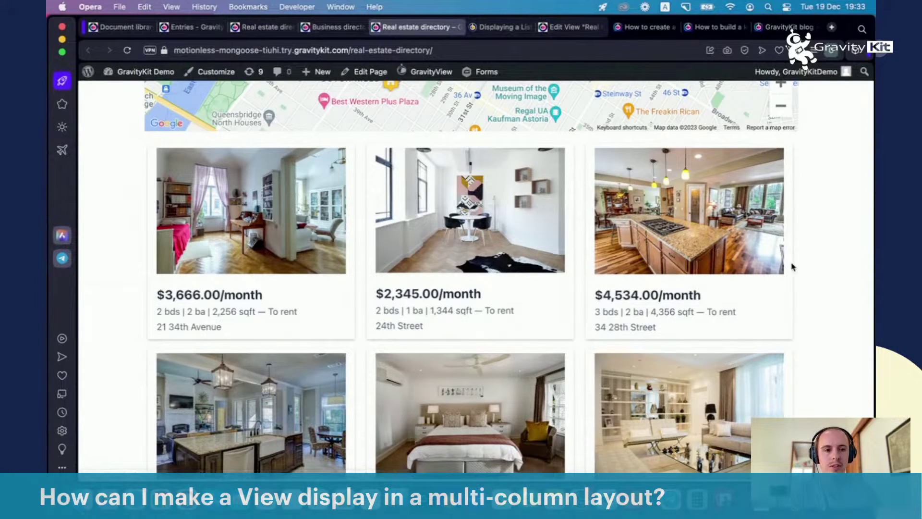
{"action": "scroll", "coordinate": [800, 263], "scroll_direction": "down", "scroll_amount": 3}
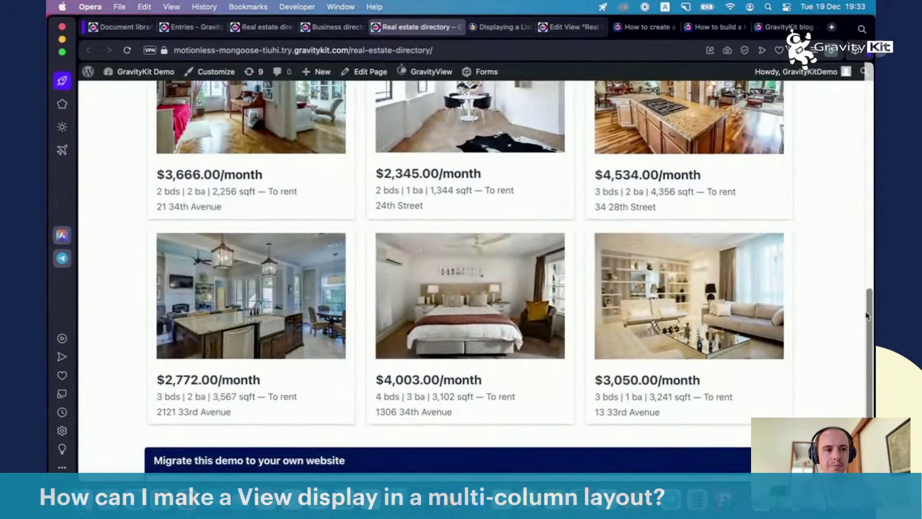
{"action": "left_click_drag", "start_coordinate": [868, 315], "coordinate": [859, 241]}
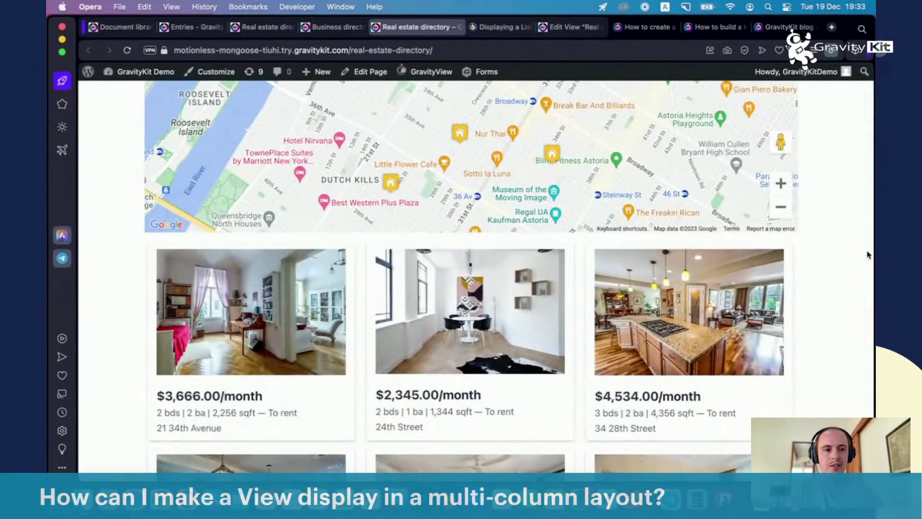
{"action": "scroll", "coordinate": [867, 254], "scroll_direction": "up", "scroll_amount": 5}
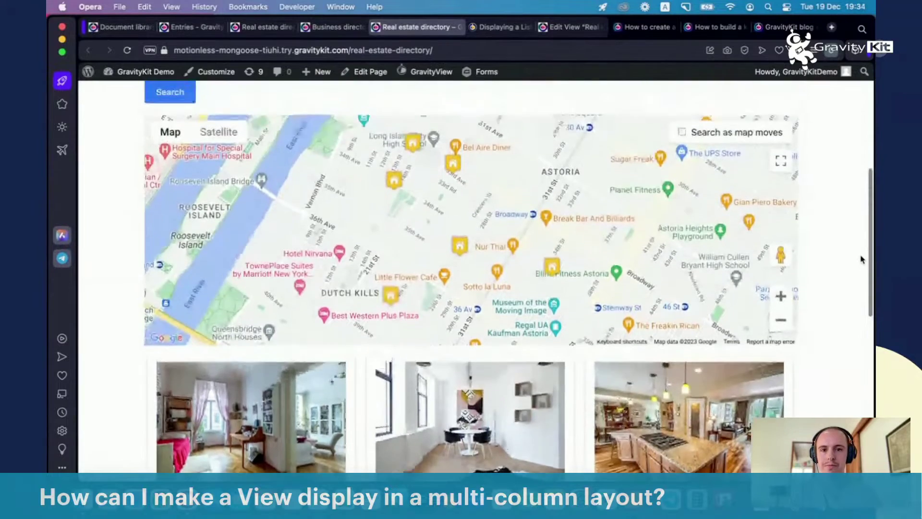
{"action": "scroll", "coordinate": [860, 259], "scroll_direction": "down", "scroll_amount": 6}
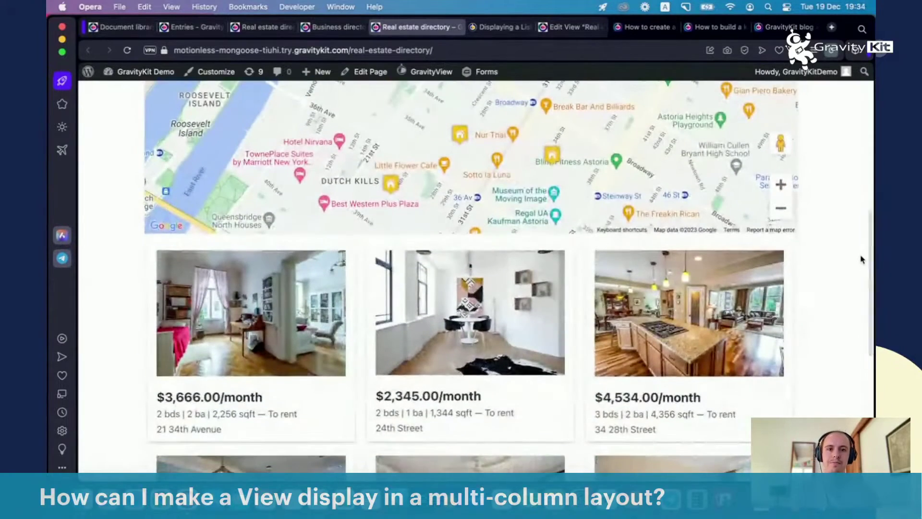
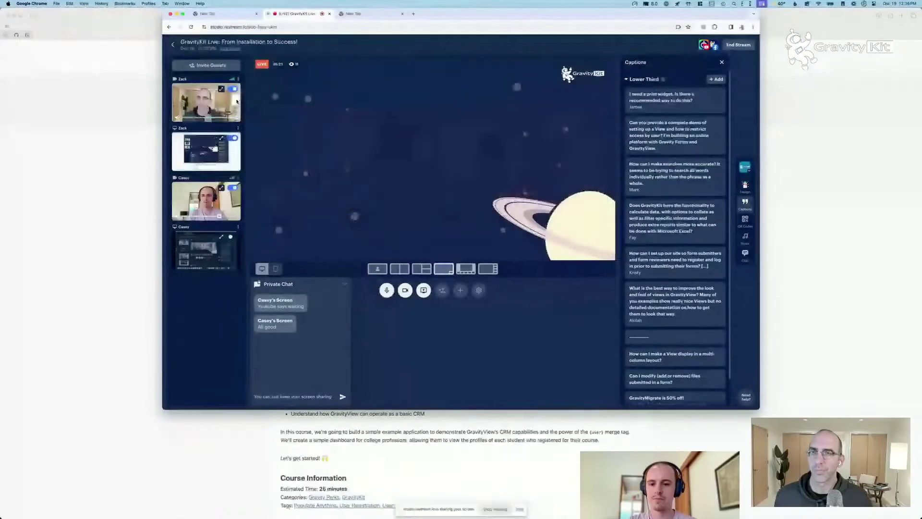
- Switch to the Gravity Guide site and review the Advanced User Management and CRM Functionality course's description and lesson list
{"action": "key", "text": "super+Tab"}
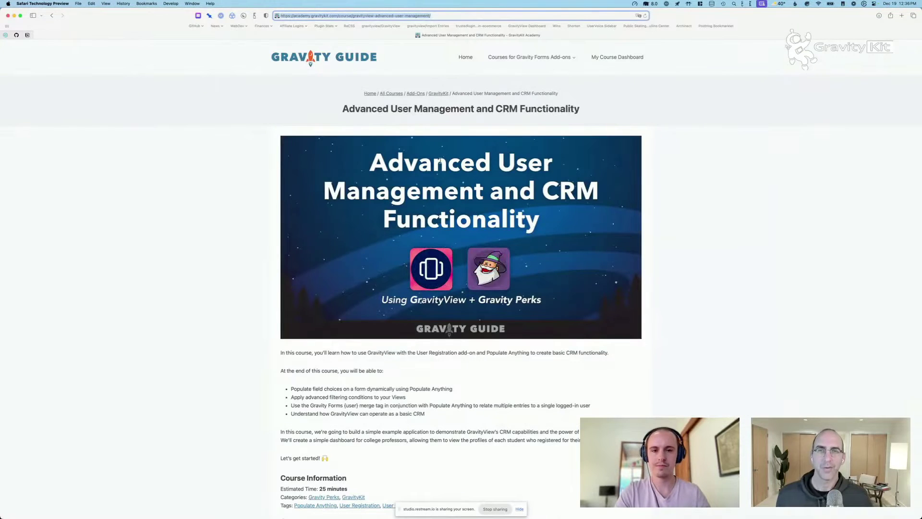
{"action": "left_click", "coordinate": [409, 275]}
{"action": "scroll", "coordinate": [410, 274], "scroll_direction": "down", "scroll_amount": 2}
{"action": "scroll", "coordinate": [409, 275], "scroll_direction": "down", "scroll_amount": 3}
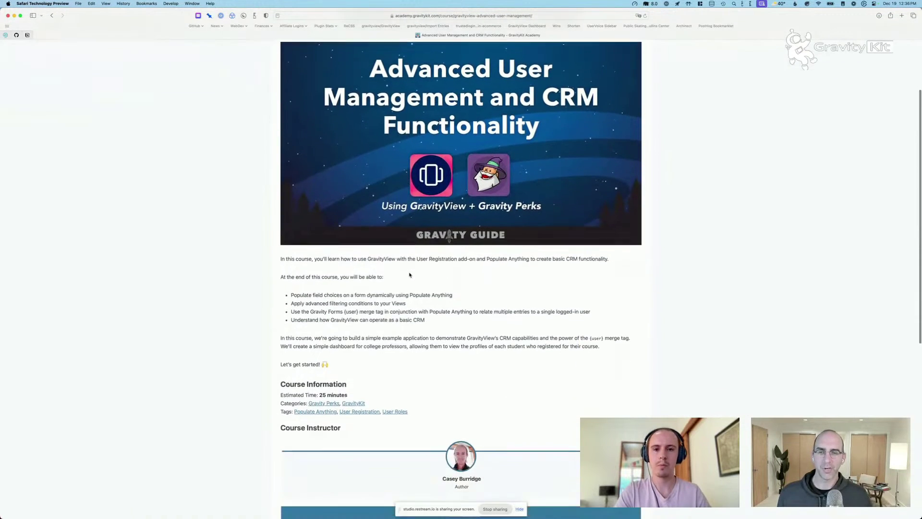
{"action": "scroll", "coordinate": [410, 275], "scroll_direction": "up", "scroll_amount": 1}
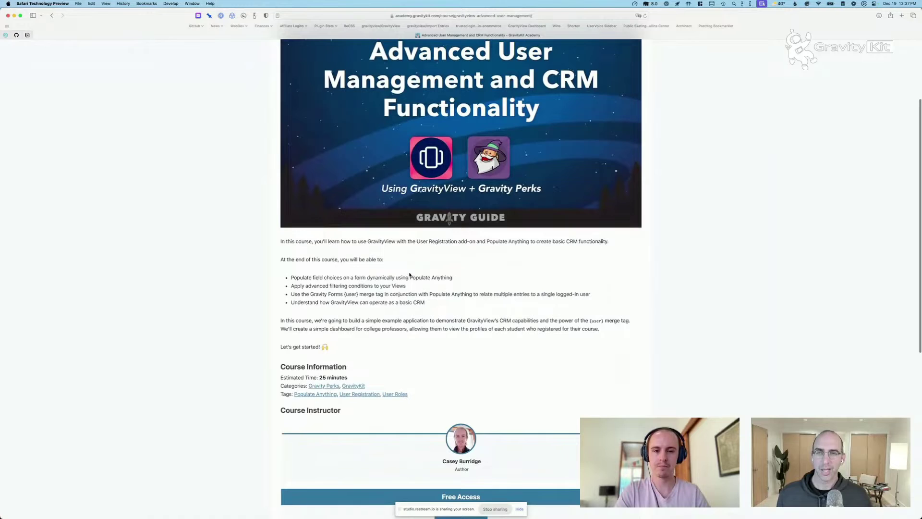
{"action": "scroll", "coordinate": [409, 275], "scroll_direction": "up", "scroll_amount": 2}
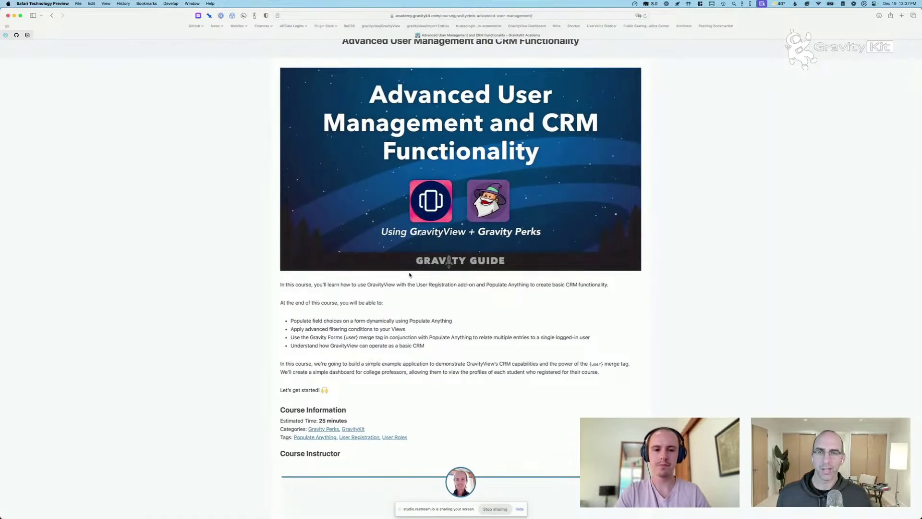
{"action": "scroll", "coordinate": [409, 274], "scroll_direction": "down", "scroll_amount": 15}
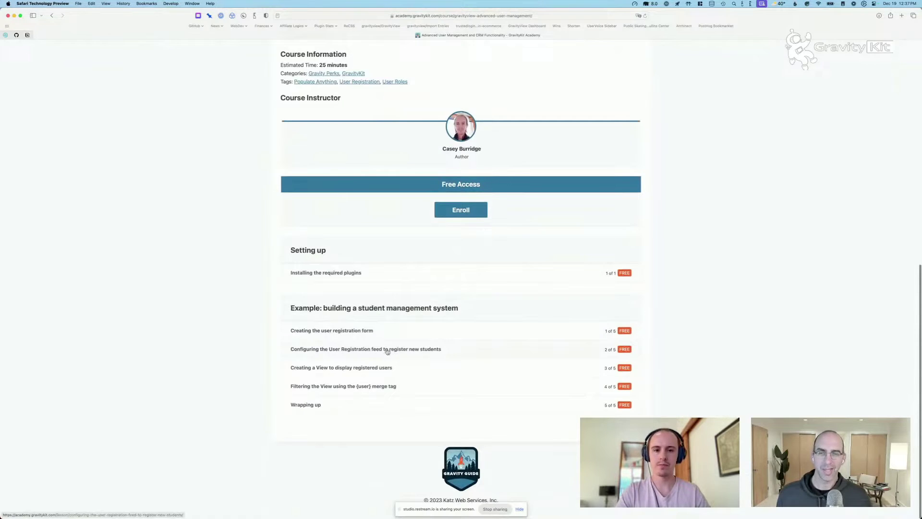
- Open the lesson "Creating a View to display registered users" and look over its content
{"action": "left_click", "coordinate": [359, 369]}
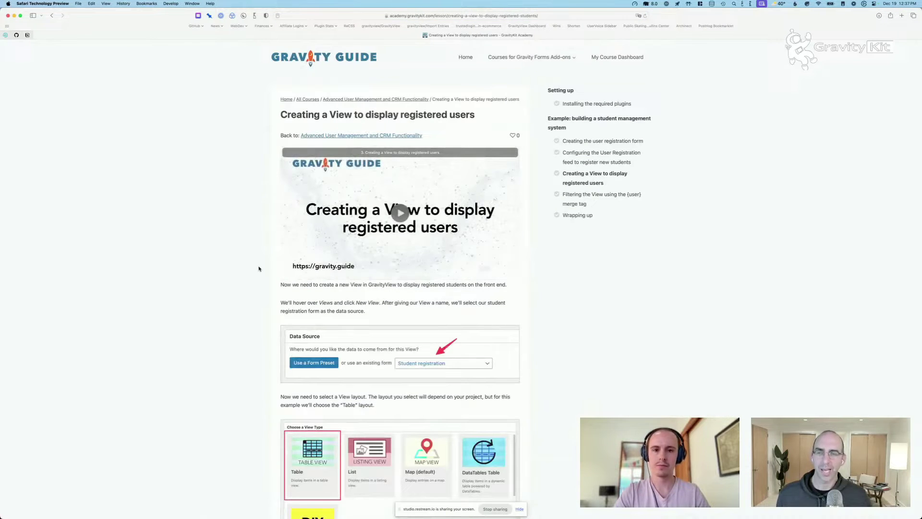
{"action": "scroll", "coordinate": [259, 269], "scroll_direction": "down", "scroll_amount": 2}
{"action": "scroll", "coordinate": [260, 270], "scroll_direction": "up", "scroll_amount": 2}
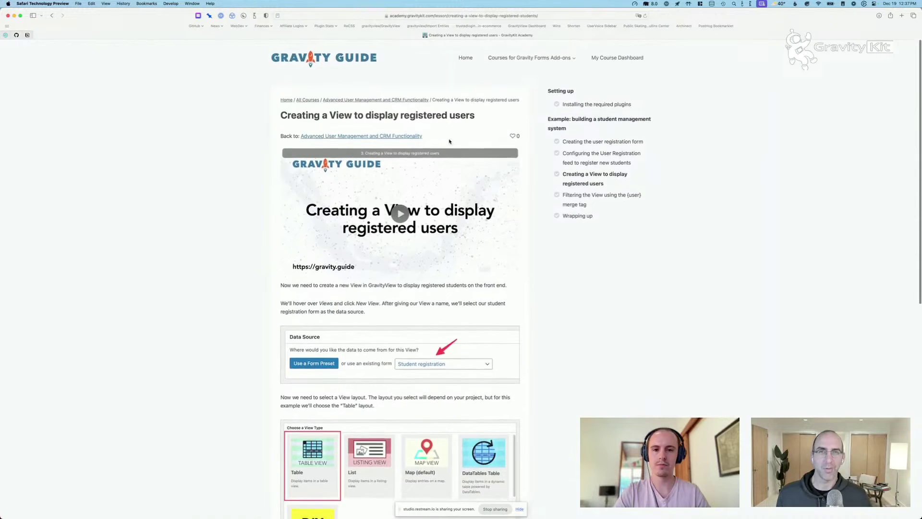
- Open the GravityKit Courses category and browse the available courses
{"action": "mouse_move", "coordinate": [529, 57]}
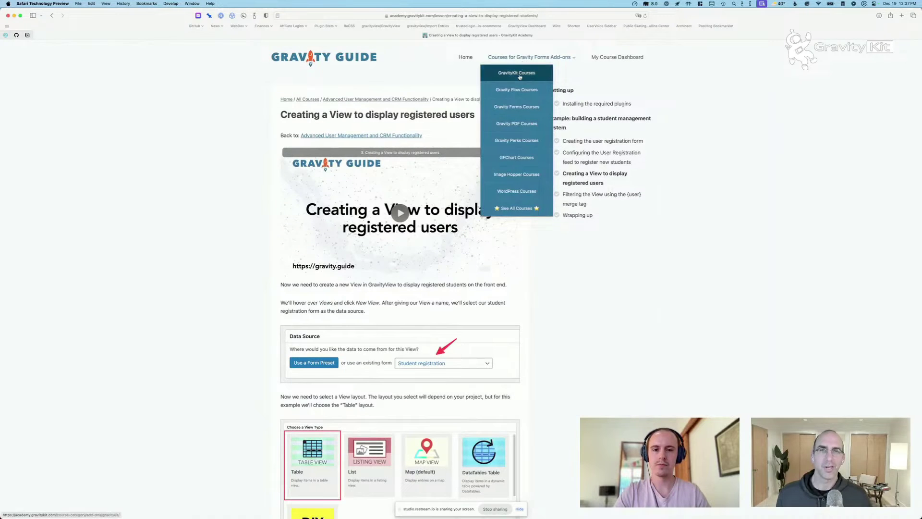
{"action": "left_click", "coordinate": [520, 74]}
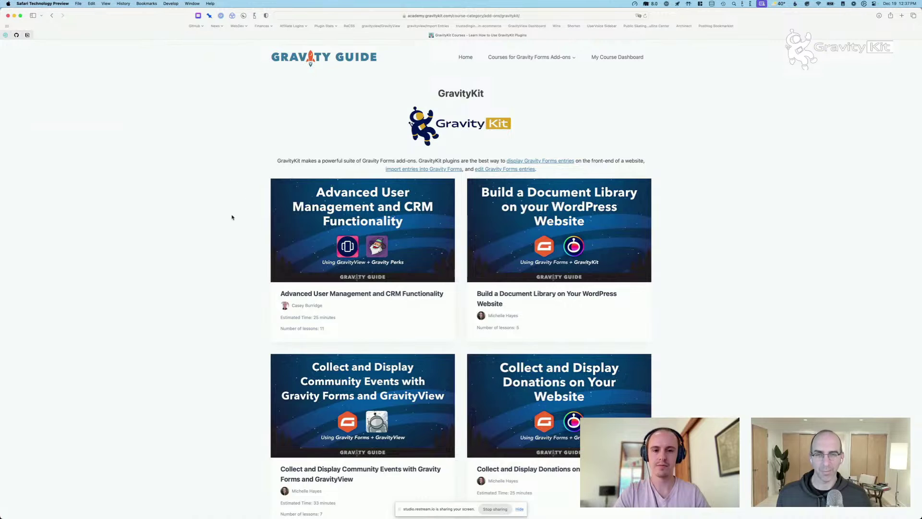
{"action": "scroll", "coordinate": [232, 217], "scroll_direction": "down", "scroll_amount": 2}
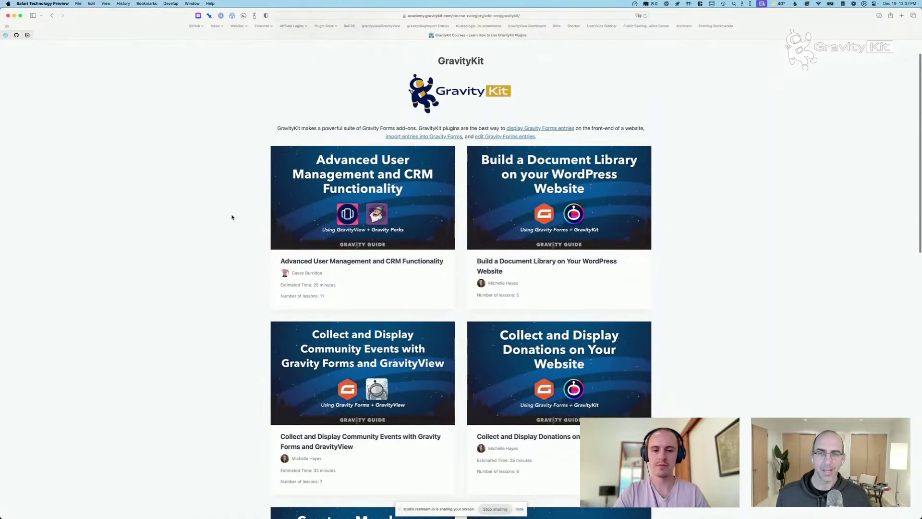
{"action": "scroll", "coordinate": [232, 217], "scroll_direction": "down", "scroll_amount": 6}
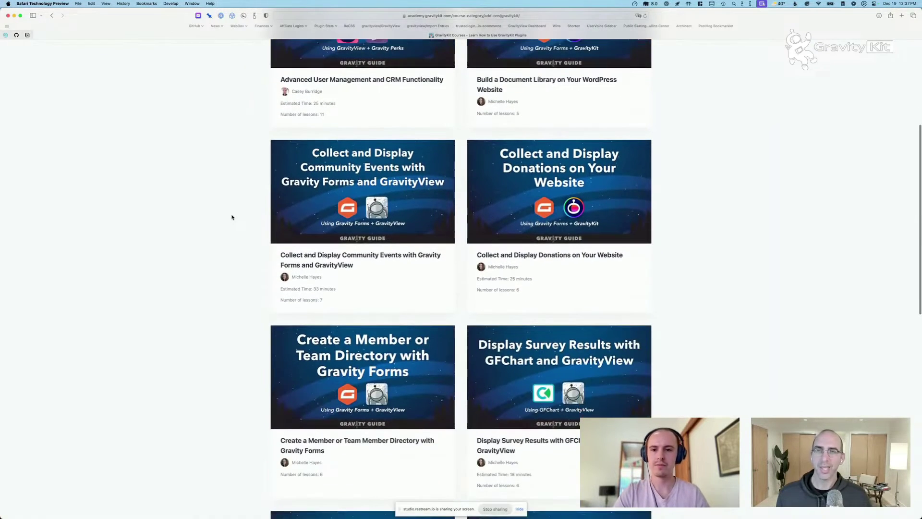
- Review the "Create a Member or Team Member Directory with Gravity Forms" course outline, and return to the course list
{"action": "left_click", "coordinate": [346, 363]}
{"action": "scroll", "coordinate": [285, 304], "scroll_direction": "down", "scroll_amount": 3}
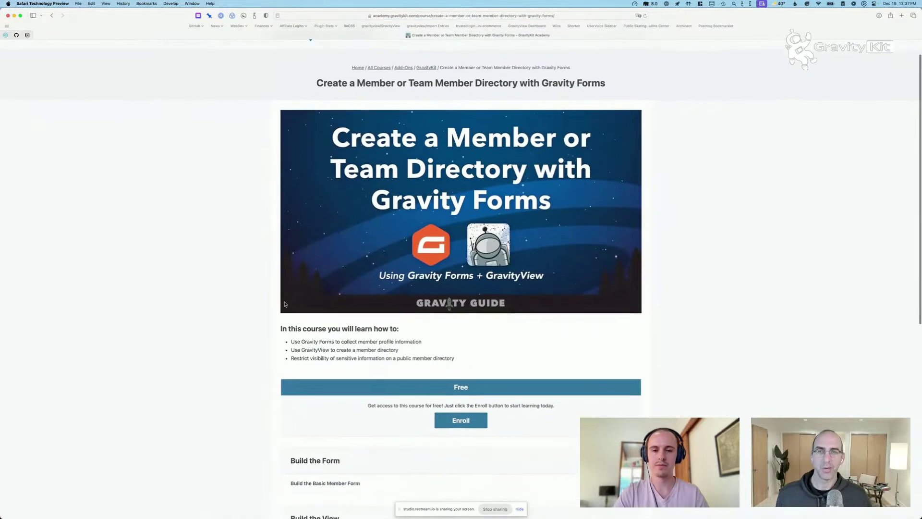
{"action": "scroll", "coordinate": [285, 304], "scroll_direction": "down", "scroll_amount": 5}
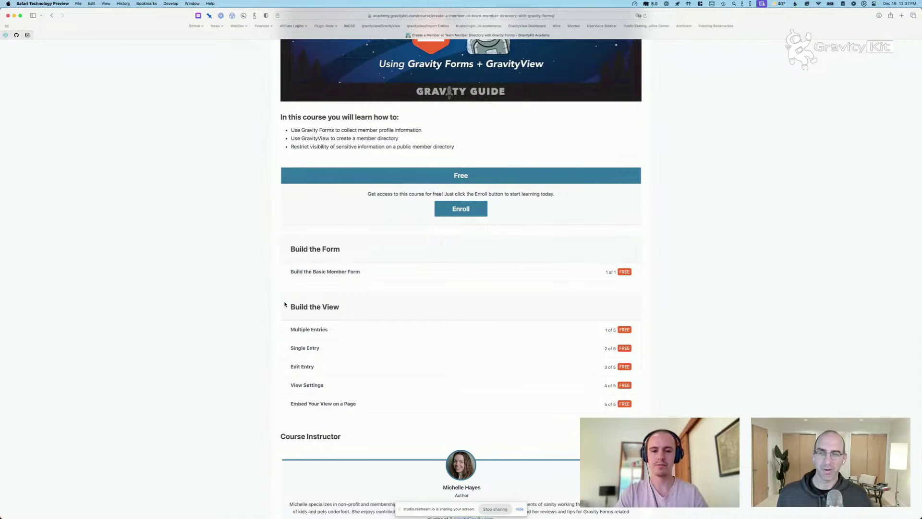
{"action": "key", "text": "super+["}
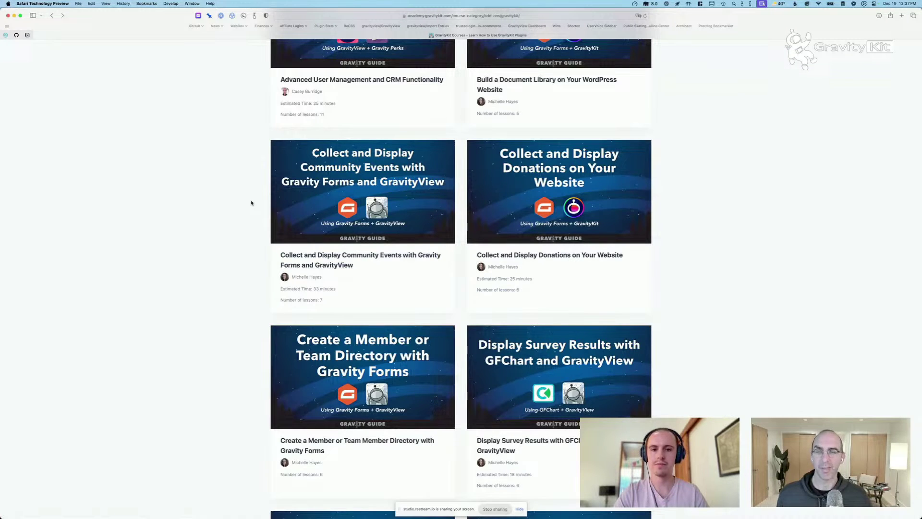
- Switch back to the Real estate directory page in Opera and view its beginning
{"action": "key", "text": "super+Tab"}
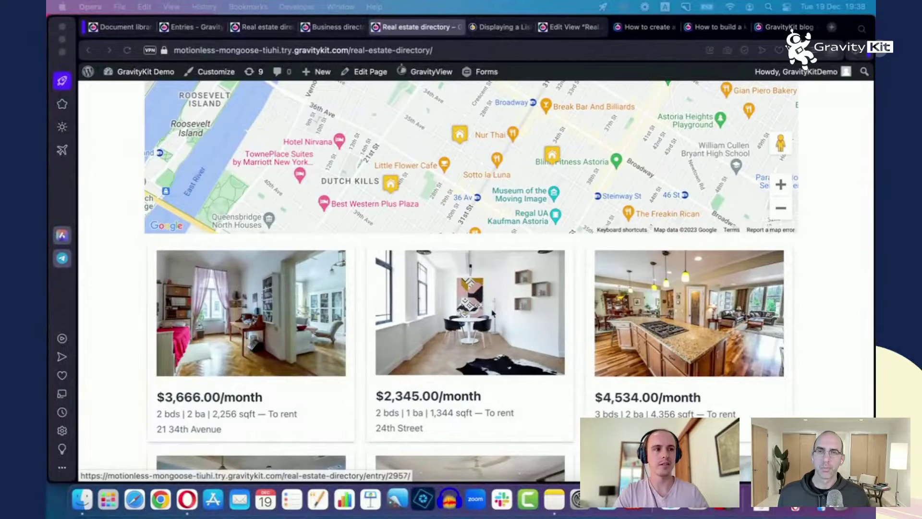
{"action": "scroll", "coordinate": [115, 235], "scroll_direction": "up", "scroll_amount": 5}
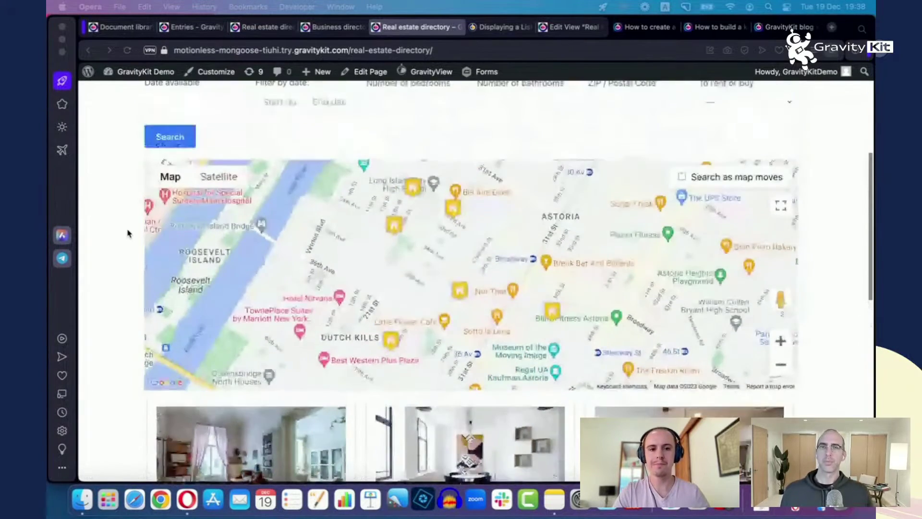
{"action": "scroll", "coordinate": [128, 232], "scroll_direction": "up", "scroll_amount": 5}
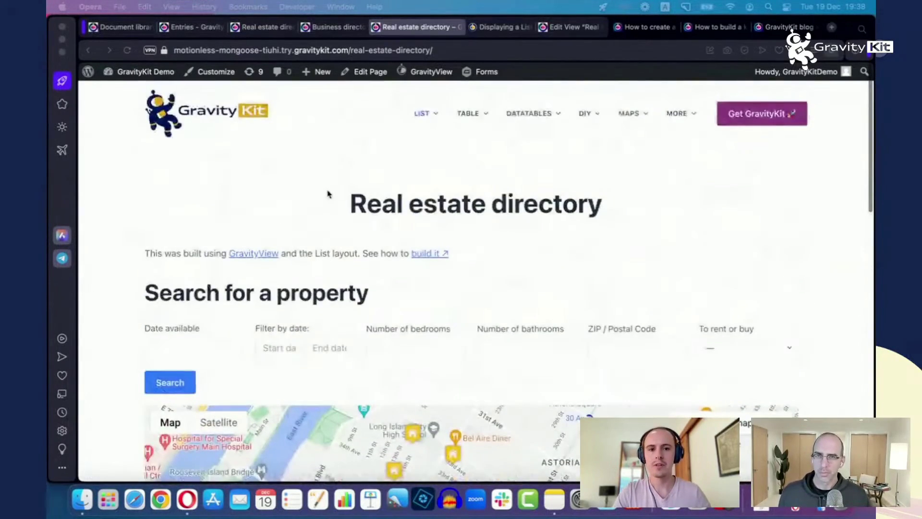
- View the Business directory page, and return to the Real estate directory page
{"action": "left_click", "coordinate": [346, 30]}
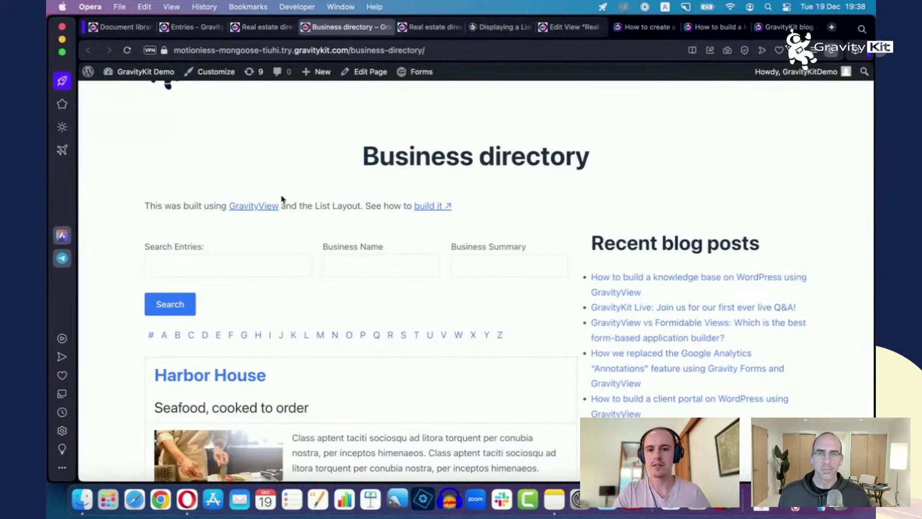
{"action": "scroll", "coordinate": [285, 191], "scroll_direction": "up", "scroll_amount": 2}
{"action": "left_click", "coordinate": [435, 26]}
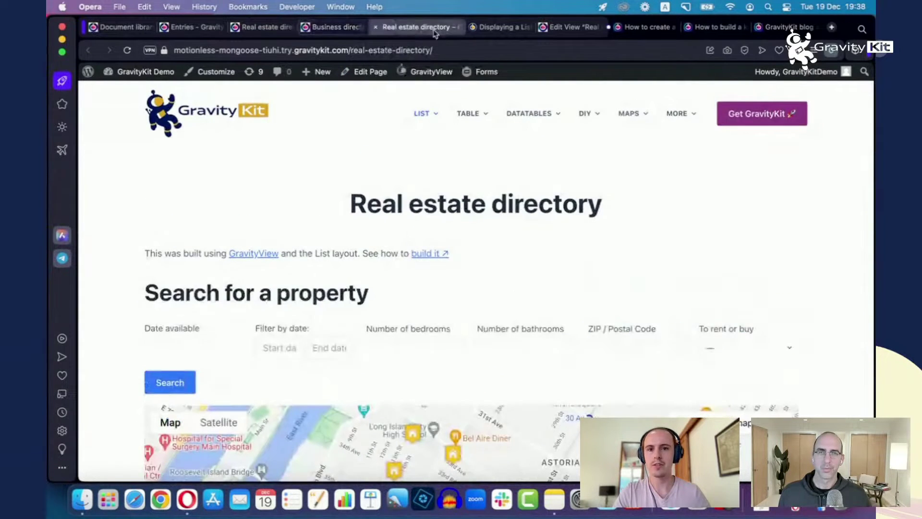
- Open the Filter & Sort settings of the Real estate directory View in its editor and look over the sorting and filtering options
{"action": "left_click", "coordinate": [567, 27]}
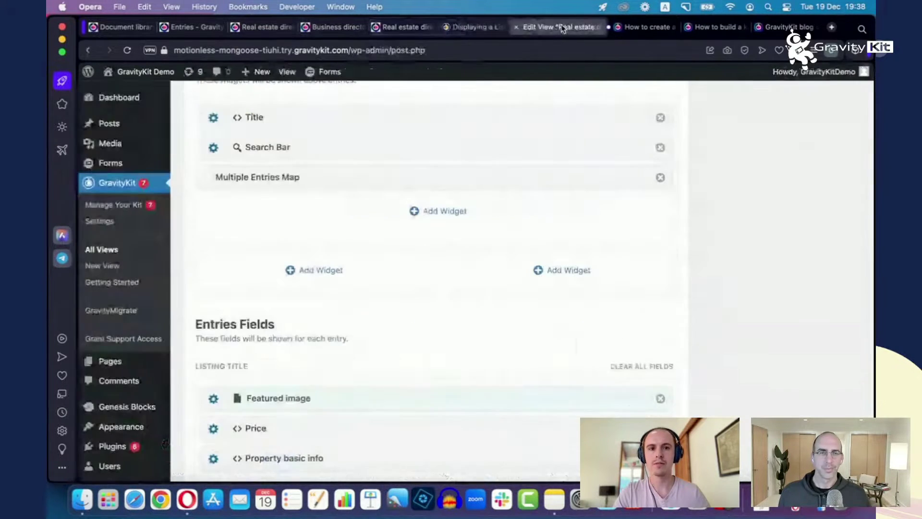
{"action": "scroll", "coordinate": [704, 271], "scroll_direction": "down", "scroll_amount": 15}
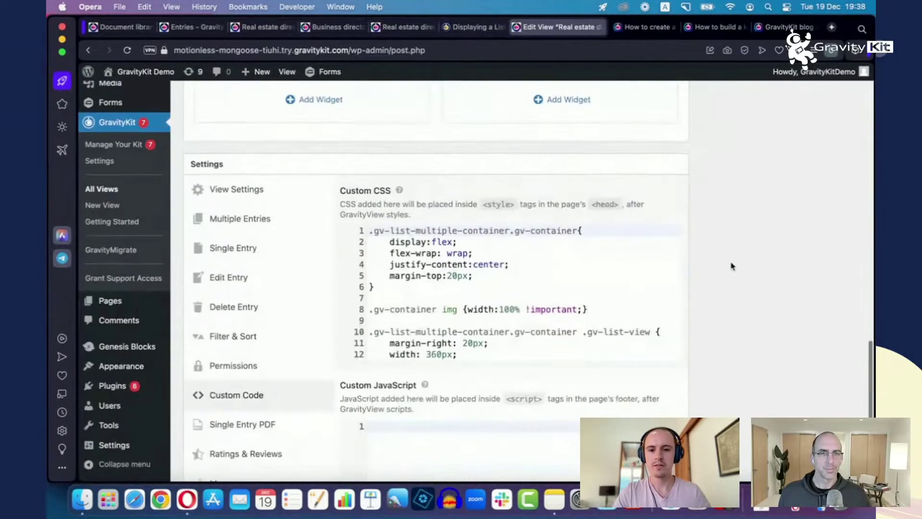
{"action": "scroll", "coordinate": [732, 266], "scroll_direction": "down", "scroll_amount": 2}
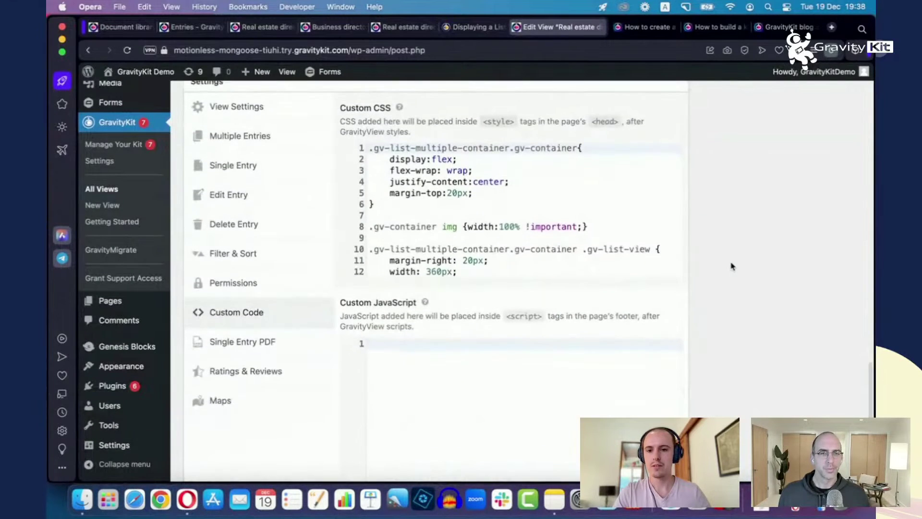
{"action": "left_click", "coordinate": [250, 252]}
{"action": "scroll", "coordinate": [568, 319], "scroll_direction": "up", "scroll_amount": 15}
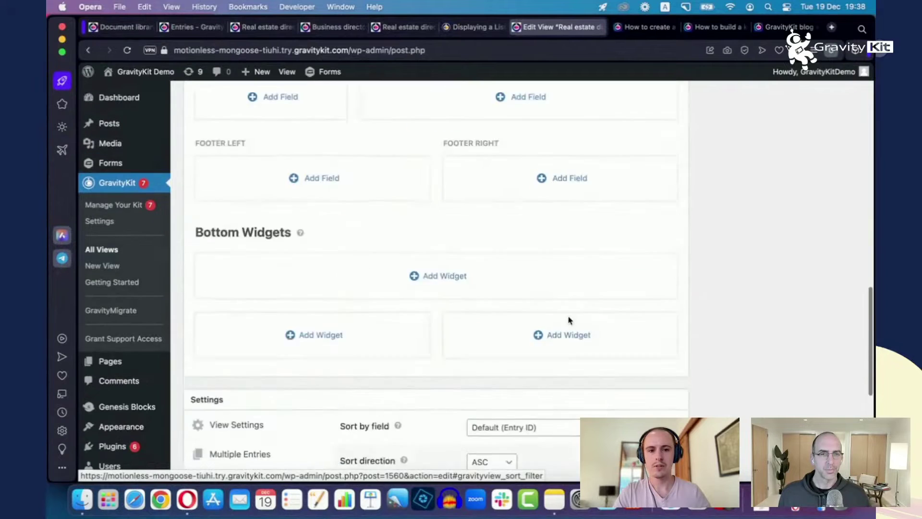
{"action": "scroll", "coordinate": [654, 299], "scroll_direction": "down", "scroll_amount": 5}
{"action": "scroll", "coordinate": [653, 299], "scroll_direction": "down", "scroll_amount": 5}
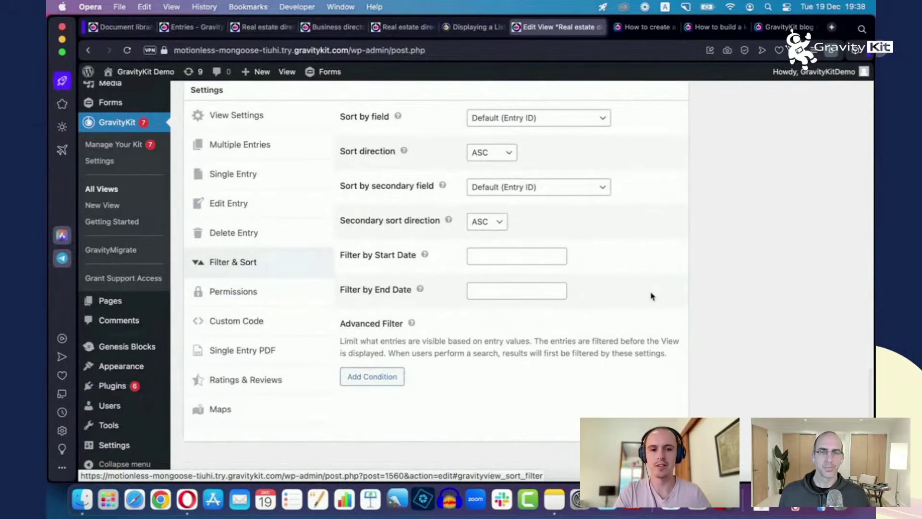
{"action": "scroll", "coordinate": [338, 302], "scroll_direction": "up", "scroll_amount": 3}
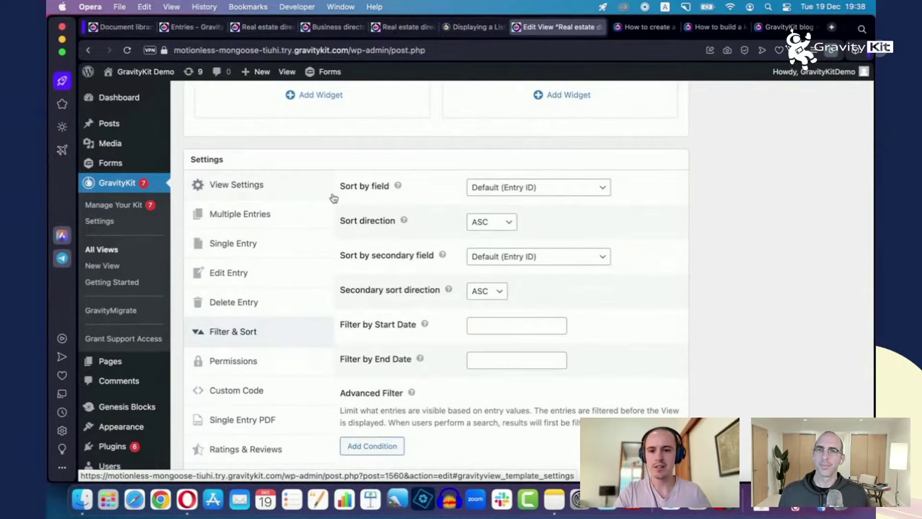
{"action": "scroll", "coordinate": [330, 199], "scroll_direction": "down", "scroll_amount": 3}
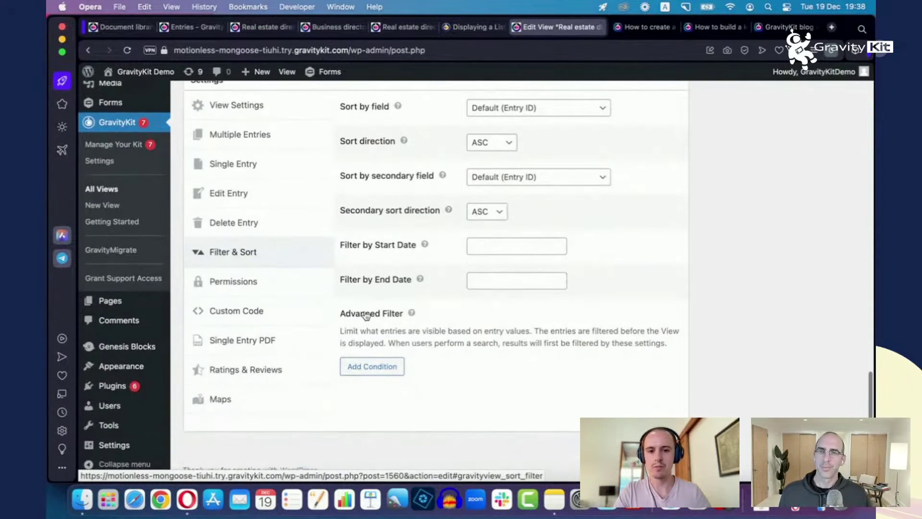
- Add an Advanced Filter condition that limits entries to those where Created By is the Currently Logged-in User
{"action": "left_click", "coordinate": [373, 370]}
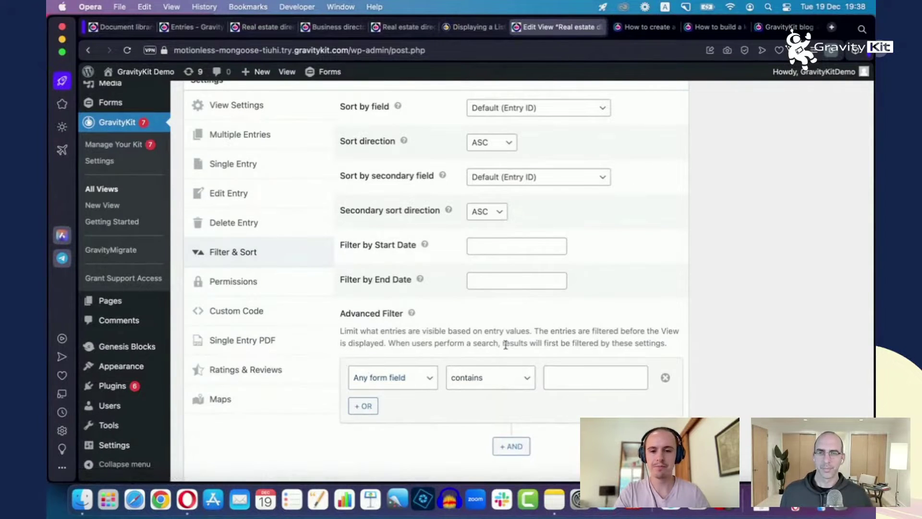
{"action": "scroll", "coordinate": [480, 351], "scroll_direction": "down", "scroll_amount": 3}
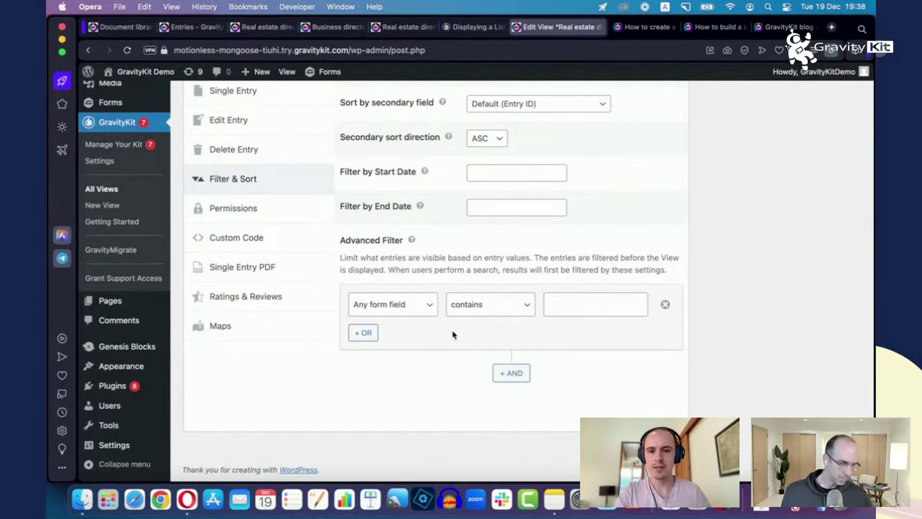
{"action": "left_click", "coordinate": [433, 306]}
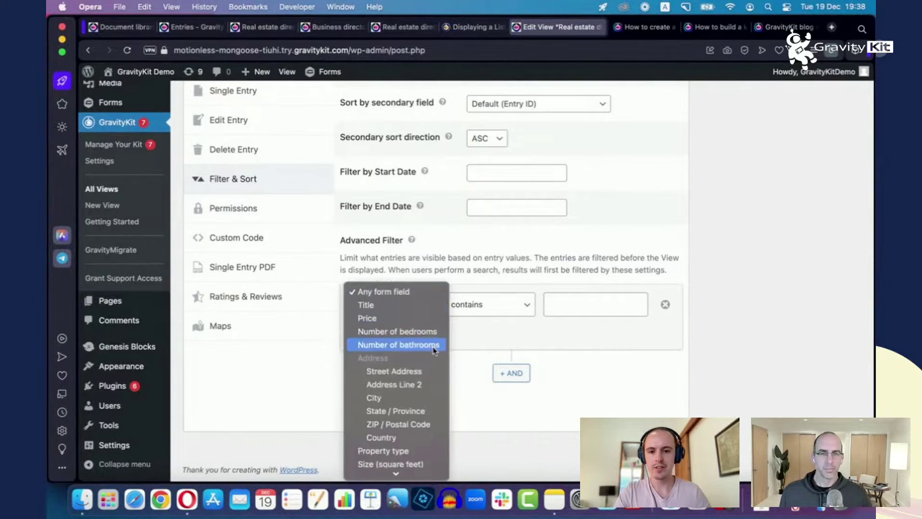
{"action": "scroll", "coordinate": [431, 352], "scroll_direction": "down", "scroll_amount": 3}
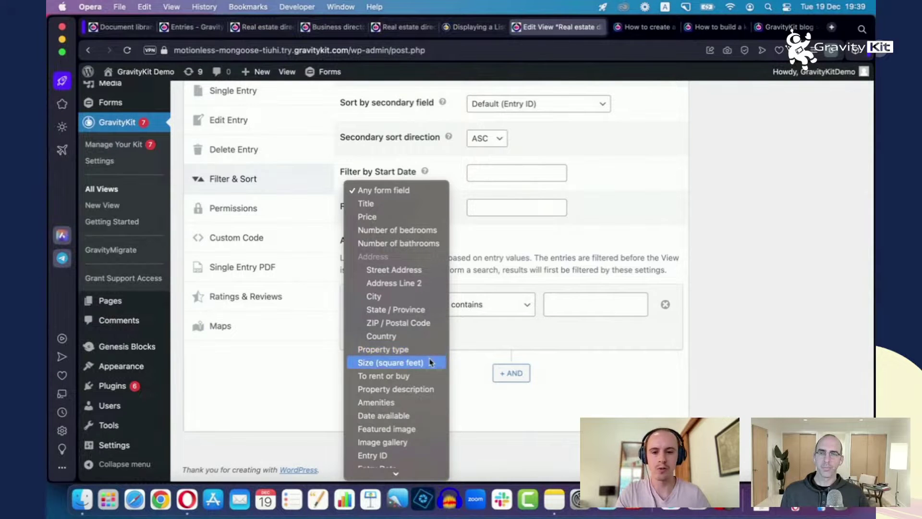
{"action": "scroll", "coordinate": [431, 377], "scroll_direction": "down", "scroll_amount": 2}
{"action": "scroll", "coordinate": [427, 377], "scroll_direction": "down", "scroll_amount": 2}
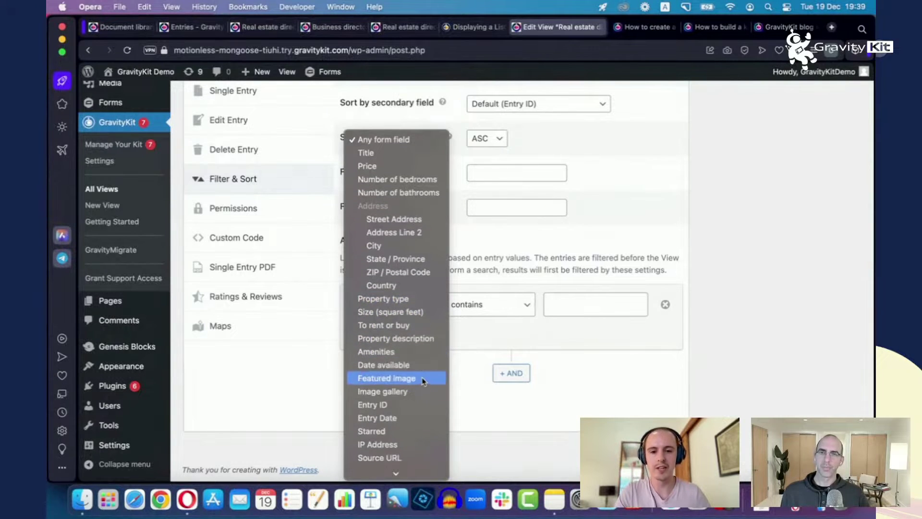
{"action": "scroll", "coordinate": [423, 381], "scroll_direction": "down", "scroll_amount": 1}
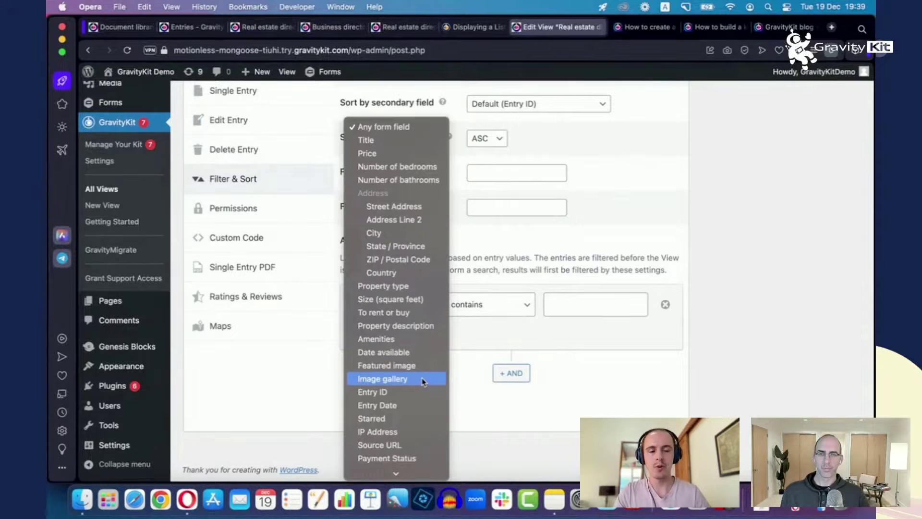
{"action": "scroll", "coordinate": [423, 381], "scroll_direction": "down", "scroll_amount": 7}
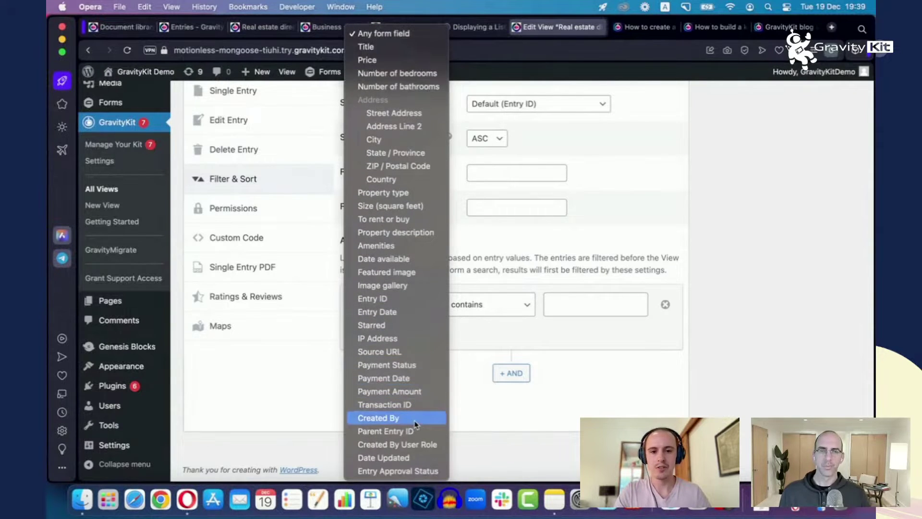
{"action": "left_click", "coordinate": [409, 423]}
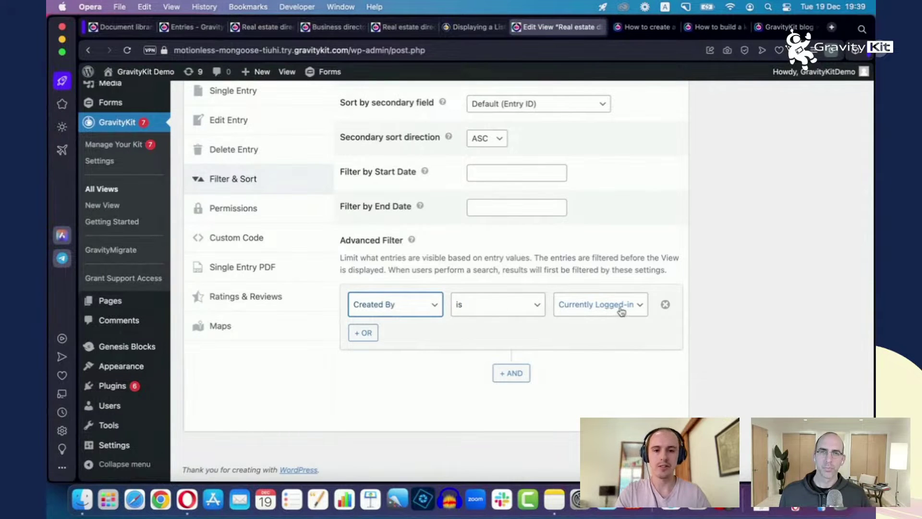
{"action": "left_click", "coordinate": [447, 336]}
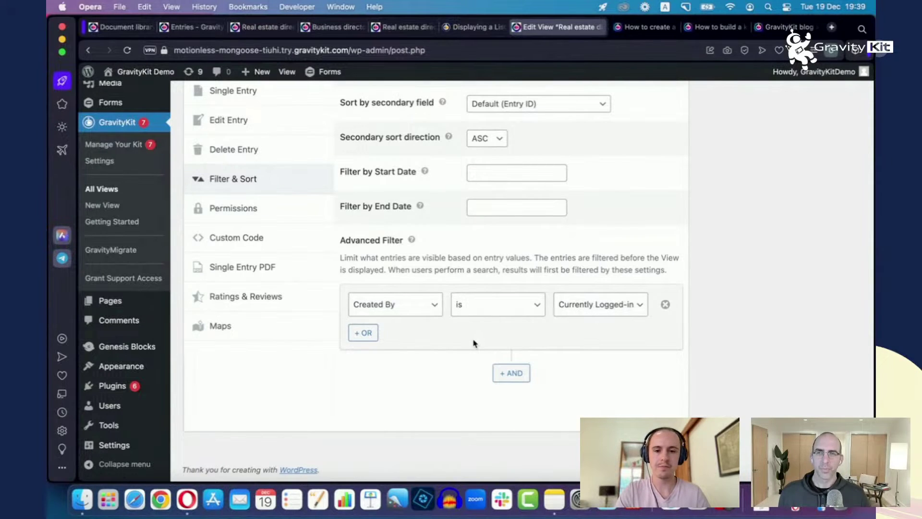
{"action": "scroll", "coordinate": [473, 343], "scroll_direction": "up", "scroll_amount": 1}
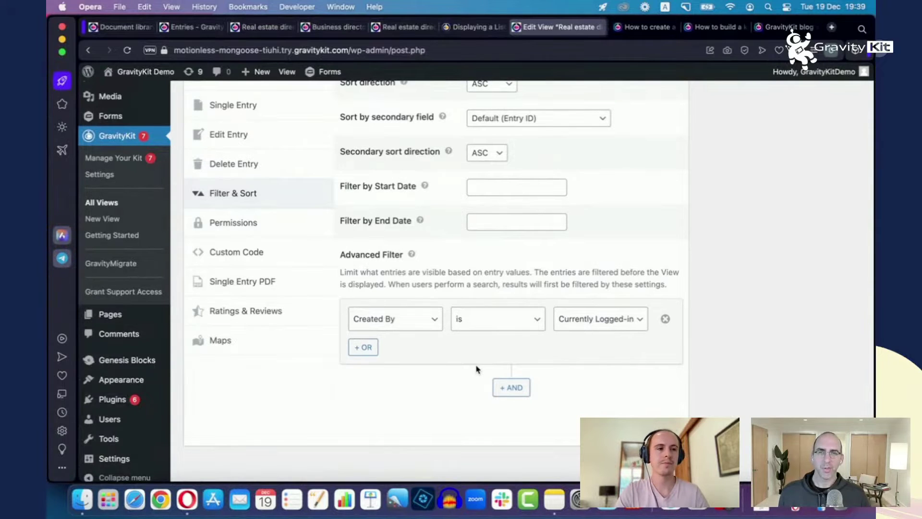
{"action": "scroll", "coordinate": [476, 369], "scroll_direction": "down", "scroll_amount": 1}
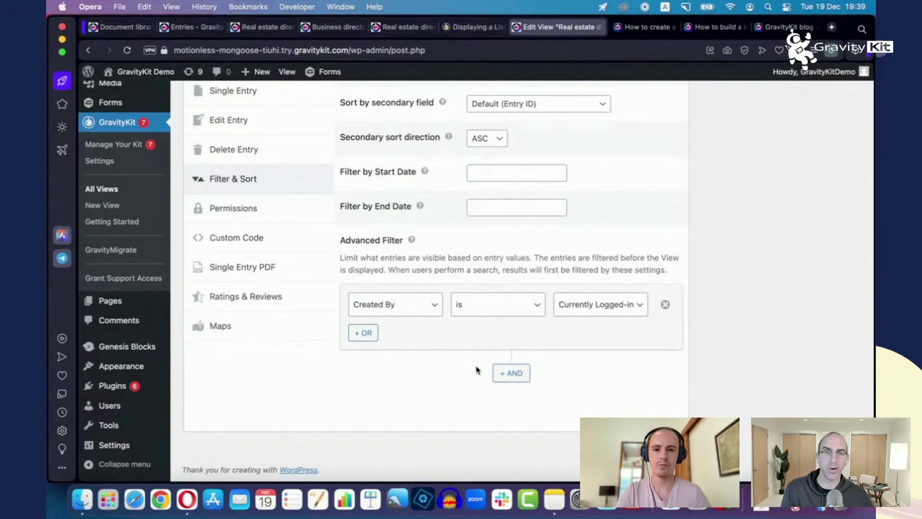
{"action": "scroll", "coordinate": [477, 370], "scroll_direction": "up", "scroll_amount": 8}
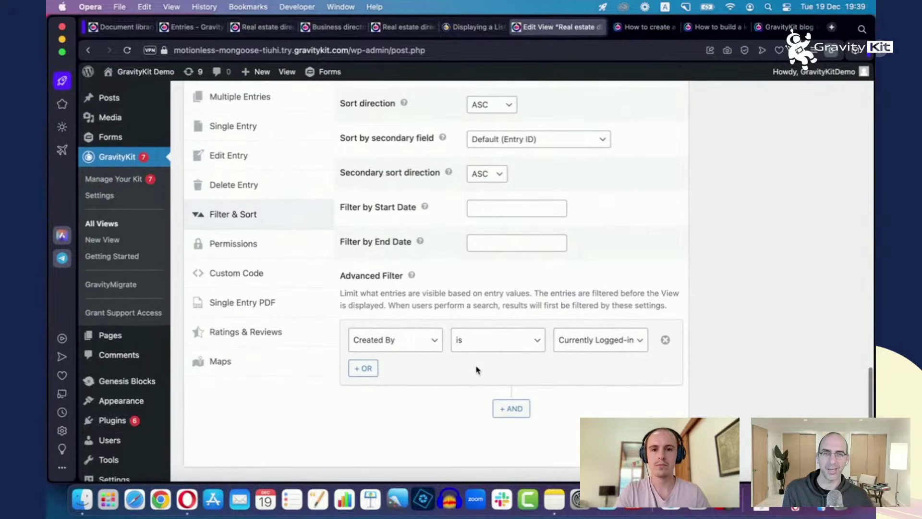
{"action": "scroll", "coordinate": [476, 356], "scroll_direction": "down", "scroll_amount": 7}
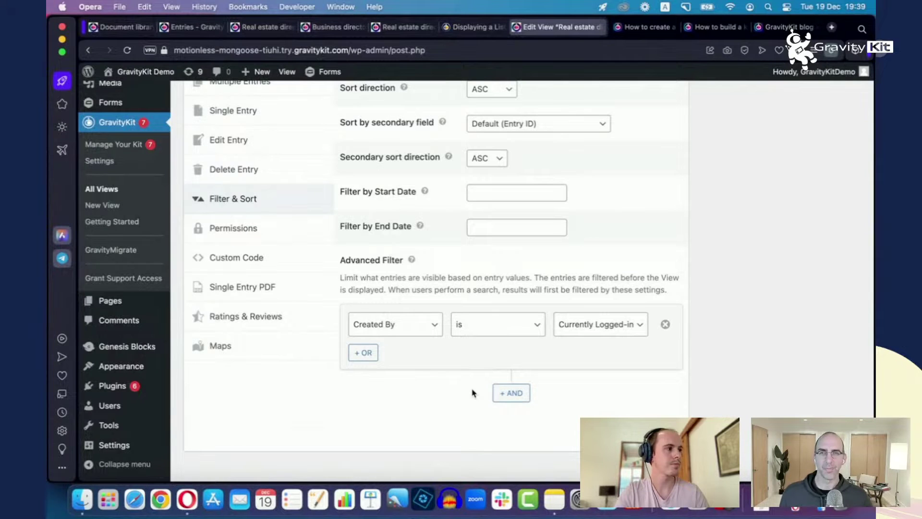
{"action": "scroll", "coordinate": [437, 298], "scroll_direction": "up", "scroll_amount": 6}
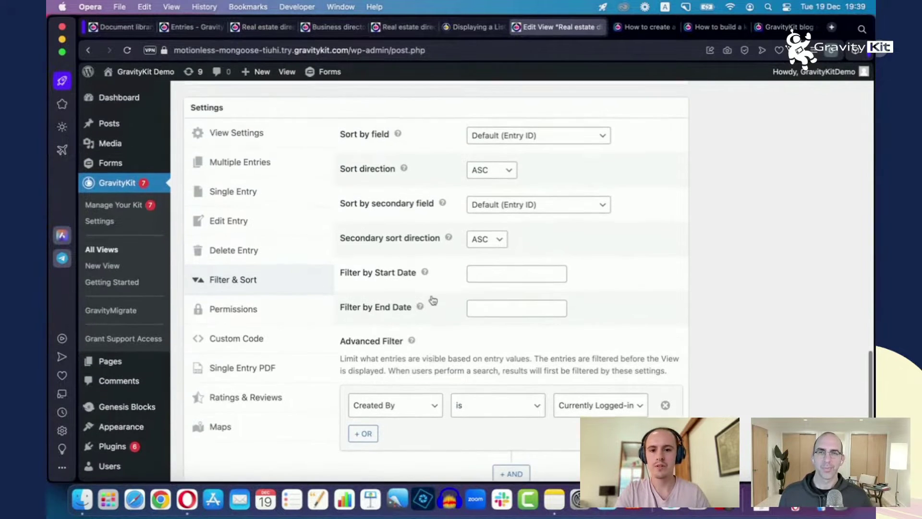
{"action": "scroll", "coordinate": [433, 299], "scroll_direction": "down", "scroll_amount": 5}
{"action": "scroll", "coordinate": [434, 299], "scroll_direction": "up", "scroll_amount": 6}
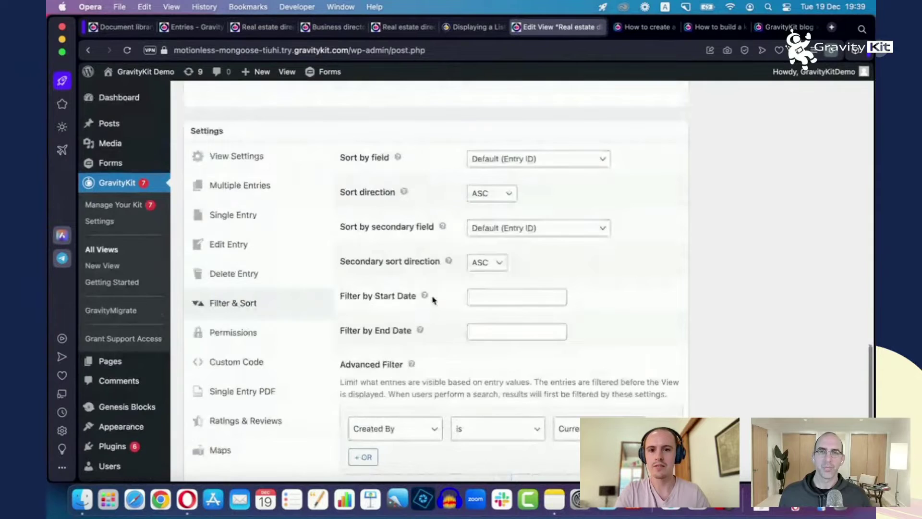
{"action": "scroll", "coordinate": [433, 300], "scroll_direction": "down", "scroll_amount": 1}
{"action": "scroll", "coordinate": [434, 300], "scroll_direction": "down", "scroll_amount": 1}
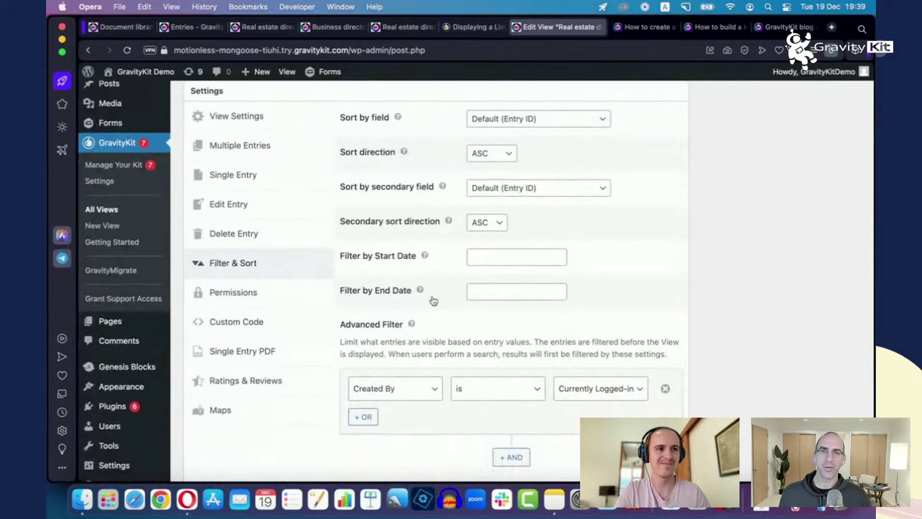
{"action": "scroll", "coordinate": [329, 288], "scroll_direction": "down", "scroll_amount": 4}
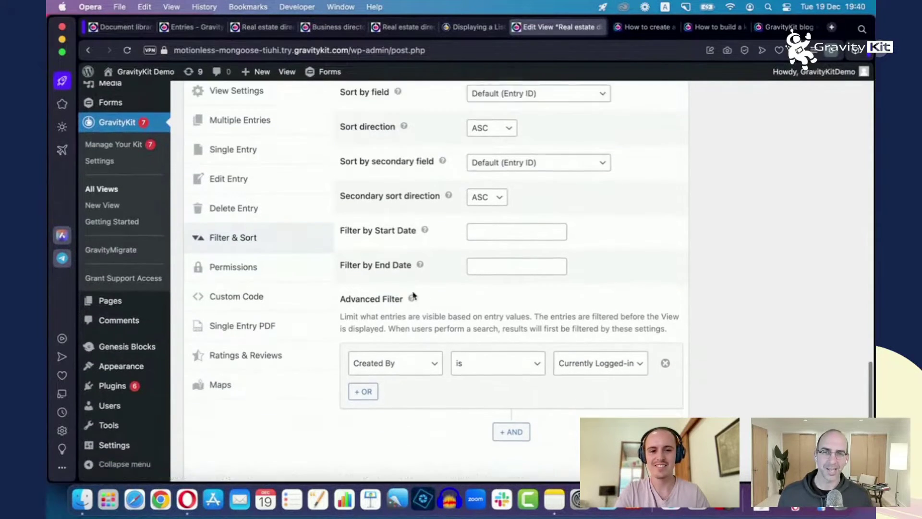
- Set the Created By condition's value to "Currently Logged-in User (Disabled for Administrators)"
{"action": "left_click", "coordinate": [632, 307]}
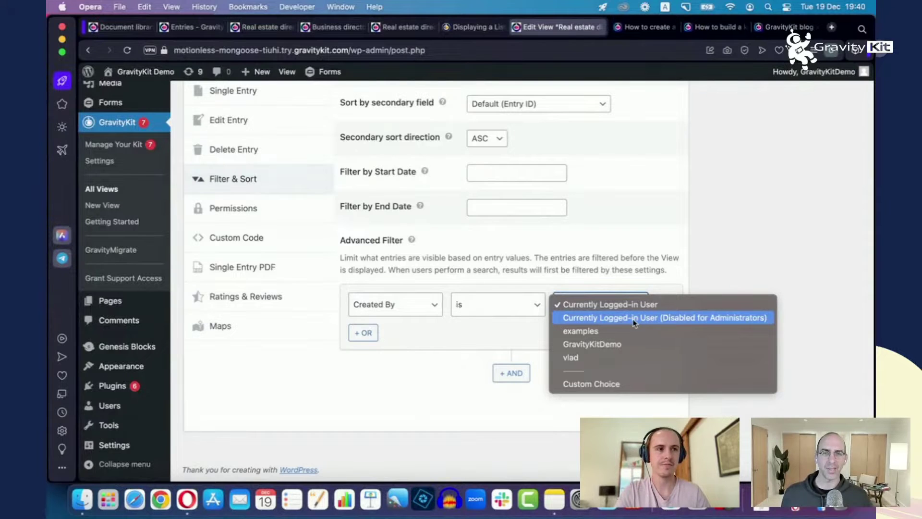
{"action": "left_click", "coordinate": [634, 323]}
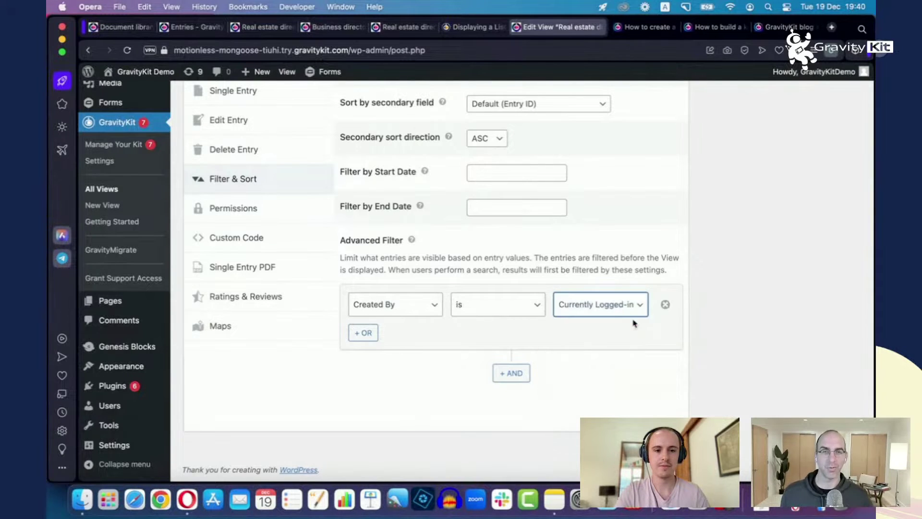
{"action": "left_click", "coordinate": [636, 307]}
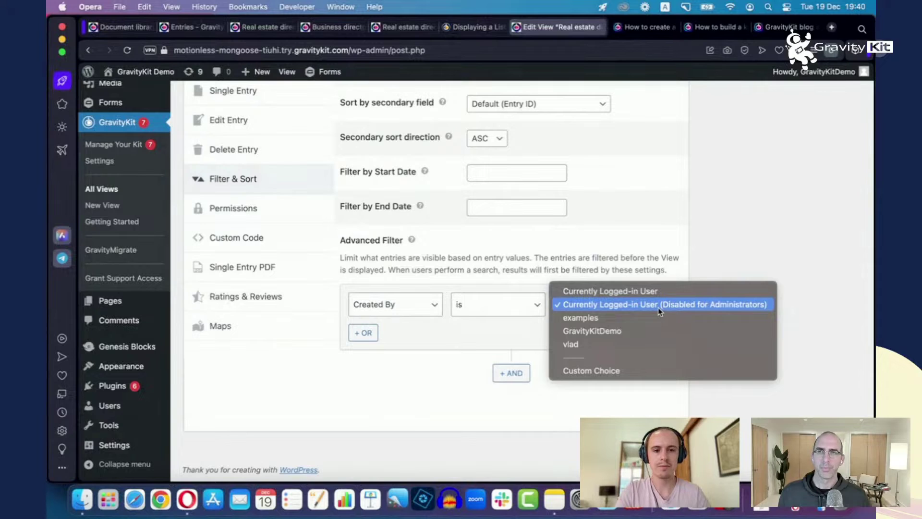
{"action": "left_click", "coordinate": [658, 308]}
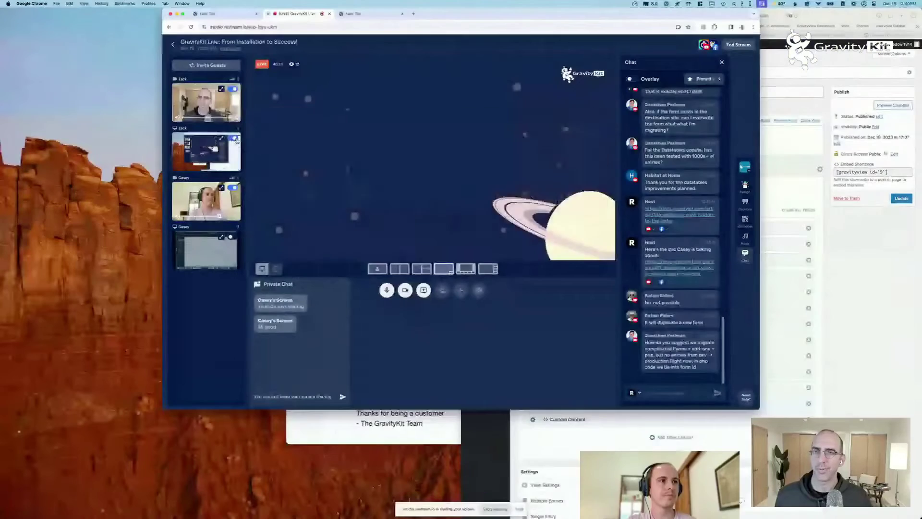
- Switch to the Contact Form View in Safari Technology Preview, enlarge the window, hide its bookmarks bar, and start a new WordPress post
{"action": "left_click", "coordinate": [832, 239]}
{"action": "key", "text": "ctrl+alt+Return"}
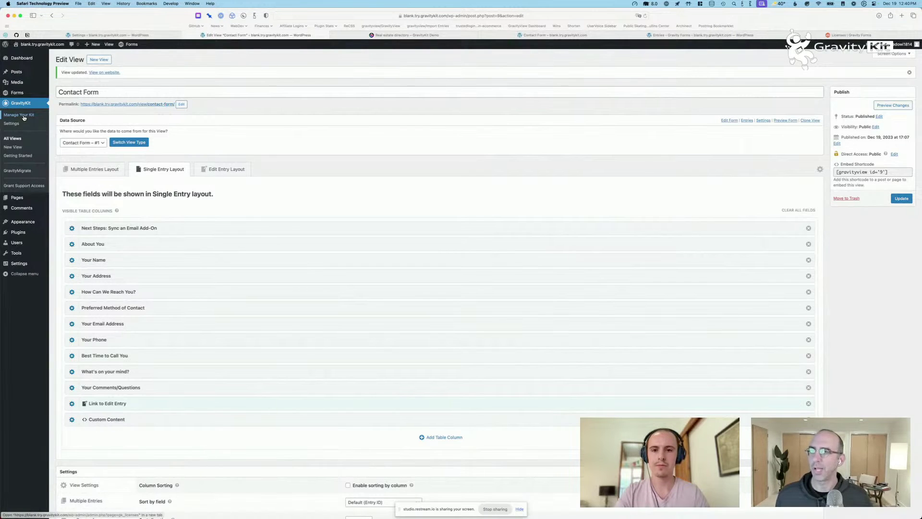
{"action": "key", "text": "shift+super+b"}
{"action": "left_click", "coordinate": [19, 65]}
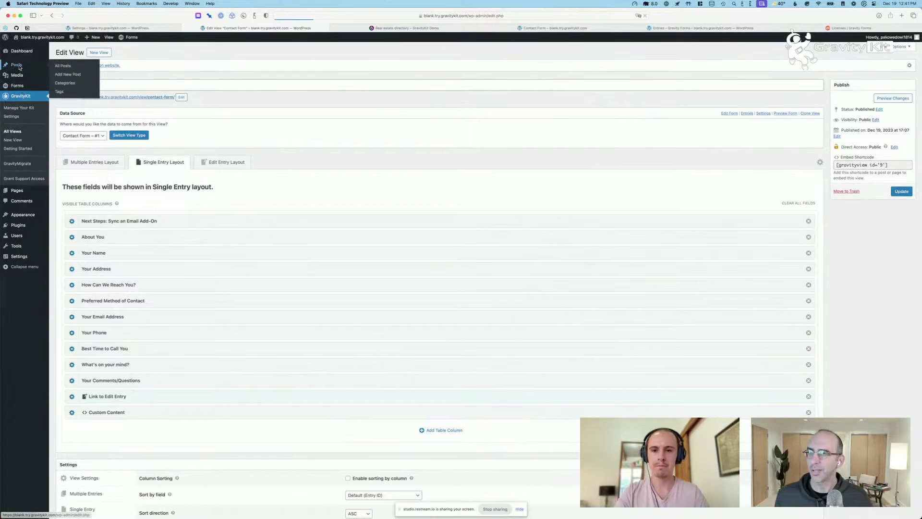
{"action": "left_click", "coordinate": [90, 53]}
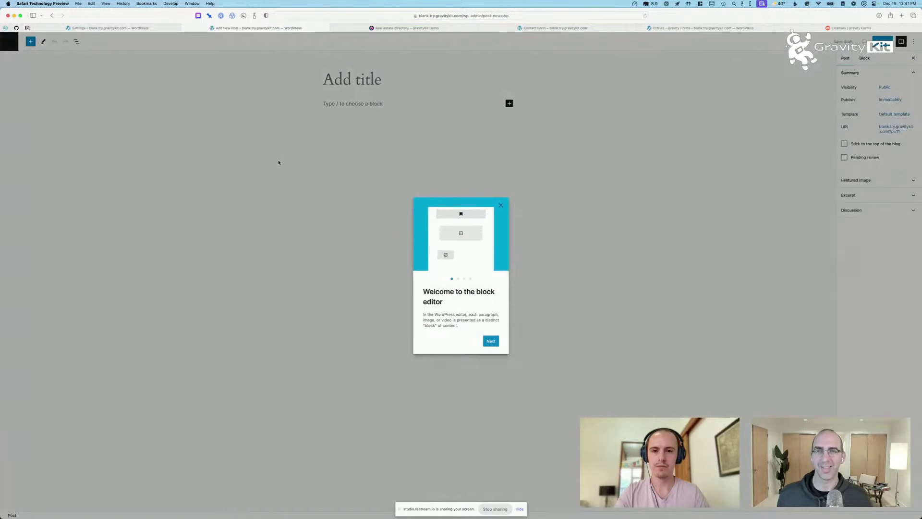
- Dismiss the block editor's welcome guide and title the new post "Example"
{"action": "left_click", "coordinate": [493, 342]}
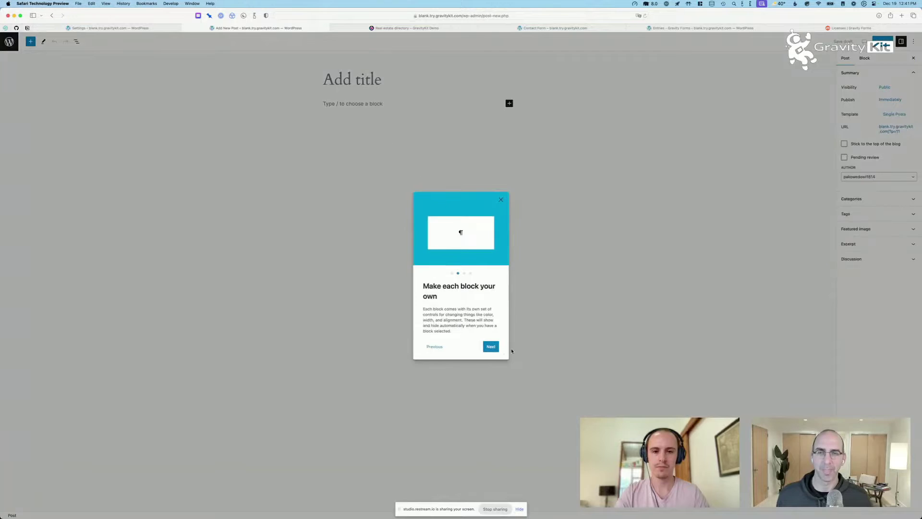
{"action": "left_click", "coordinate": [514, 287]}
{"action": "type", "text": "Example"}
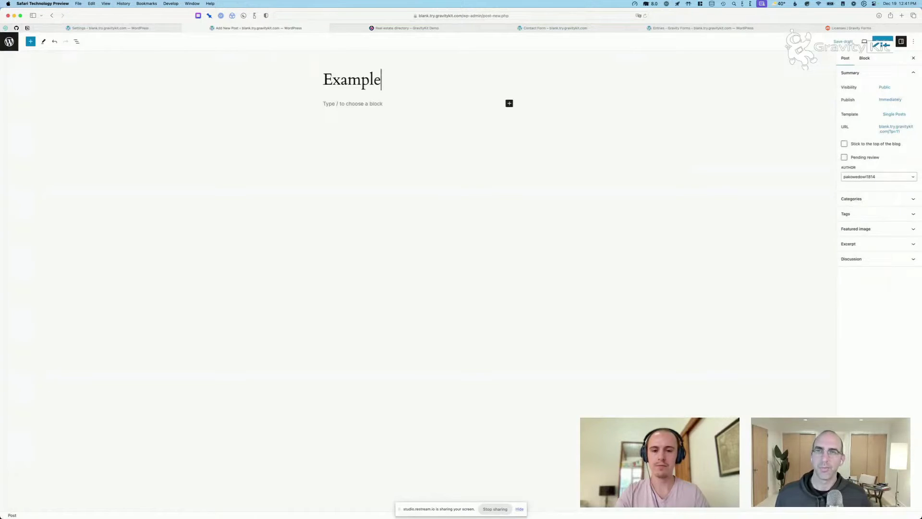
- Insert a GravityView View block below the Example post's title
{"action": "key", "text": "Return"}
{"action": "type", "text": "/"}
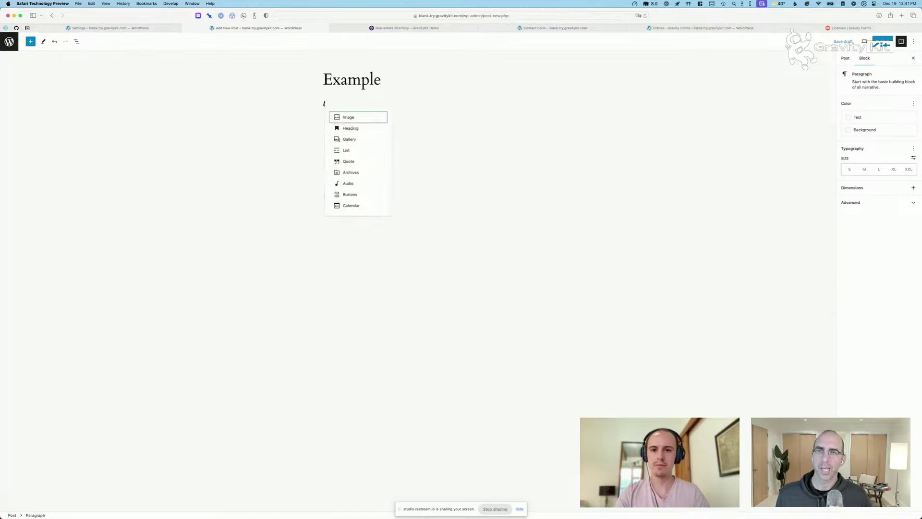
{"action": "type", "text": "gravity"}
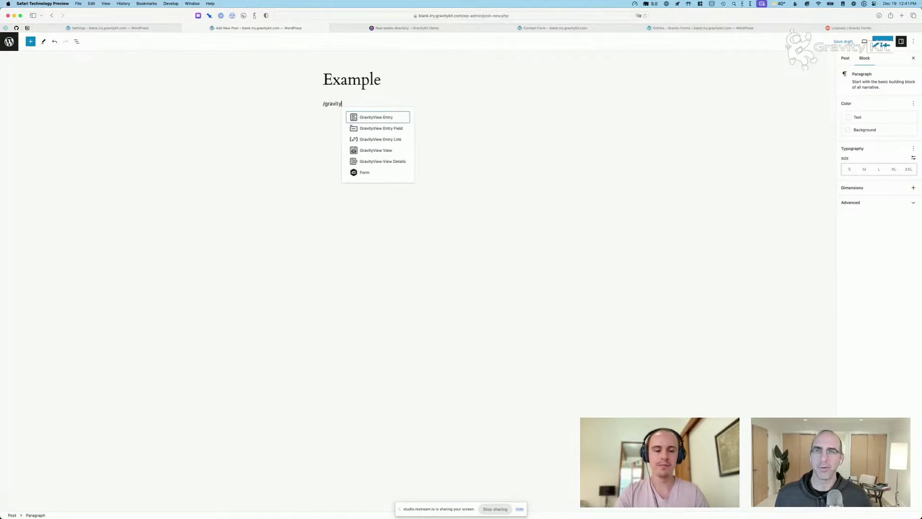
{"action": "key", "text": "Down"}
{"action": "key", "text": "Down"}
{"action": "key", "text": "Down"}
{"action": "key", "text": "Return"}
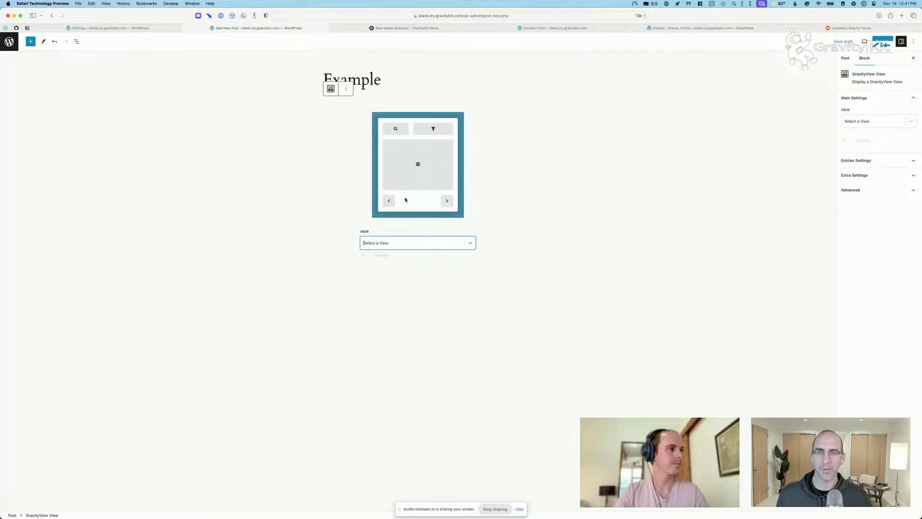
- Set the block's View to Contact Form and turn on its preview
{"action": "left_click", "coordinate": [437, 175]}
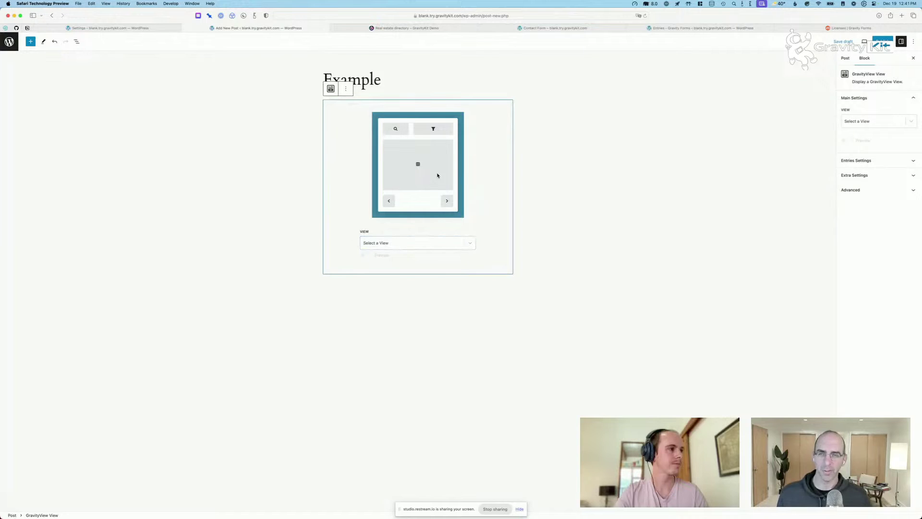
{"action": "left_click", "coordinate": [428, 242]}
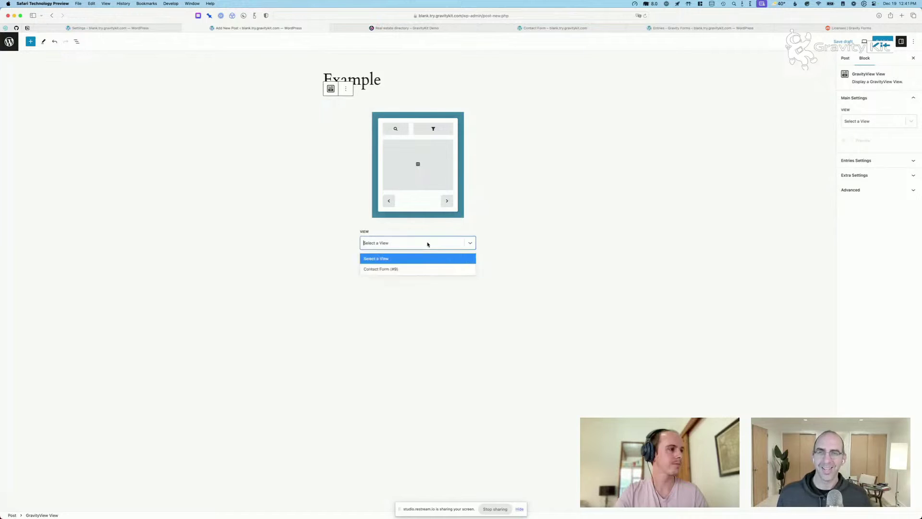
{"action": "left_click", "coordinate": [396, 269]}
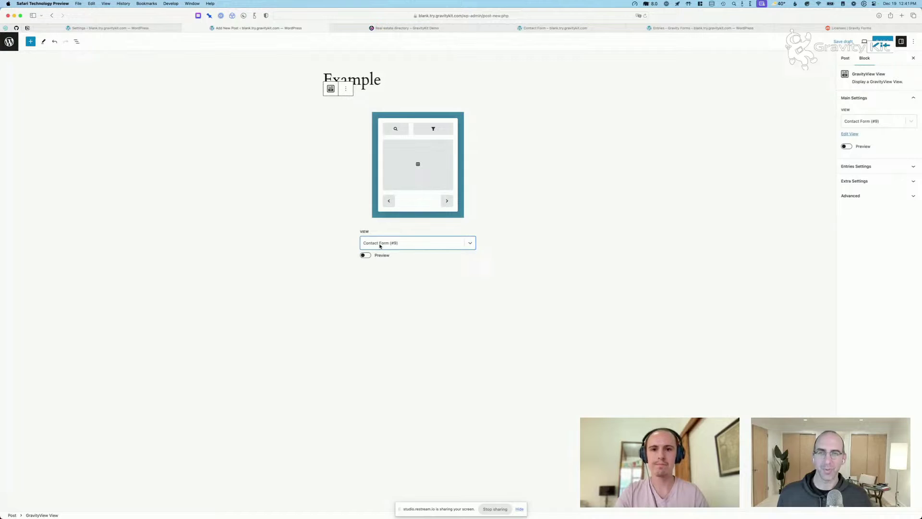
{"action": "left_click", "coordinate": [365, 256]}
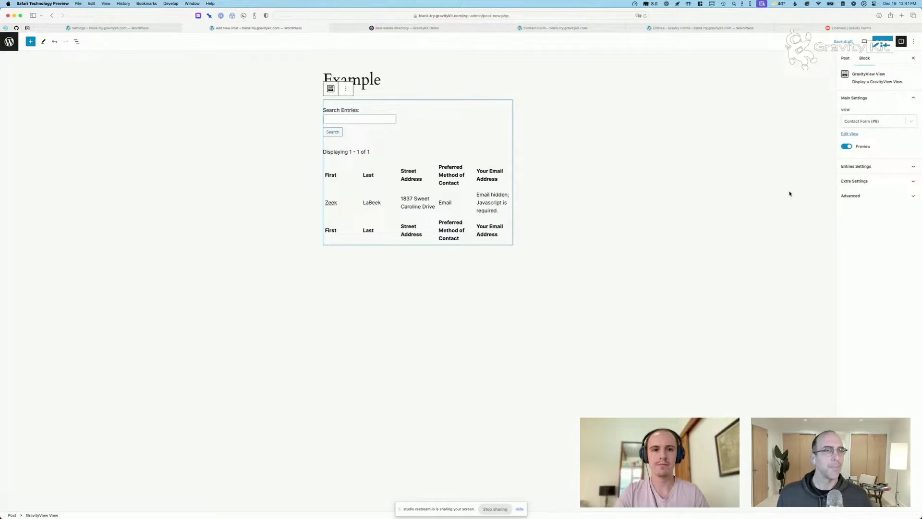
- In the View block's Extra Settings, set Search Field to created_by and Search Value to {user:ID}
{"action": "left_click", "coordinate": [864, 183]}
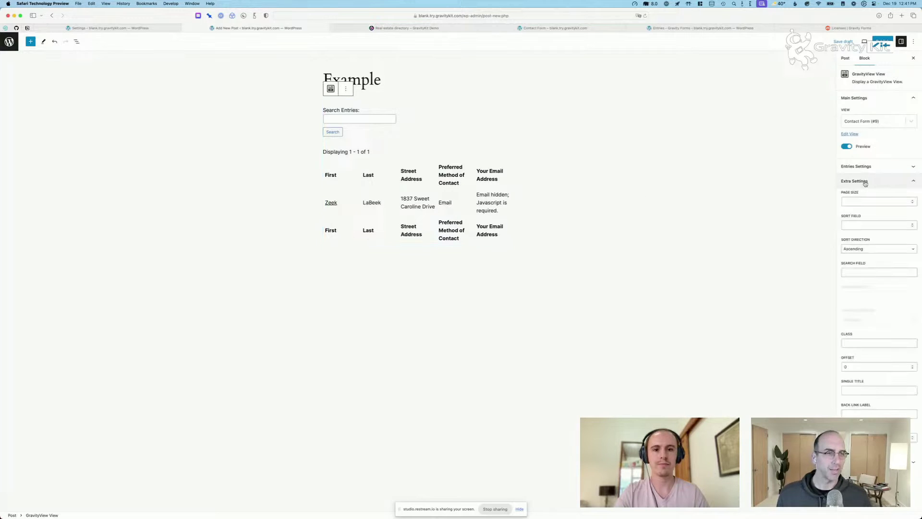
{"action": "left_click", "coordinate": [860, 272]}
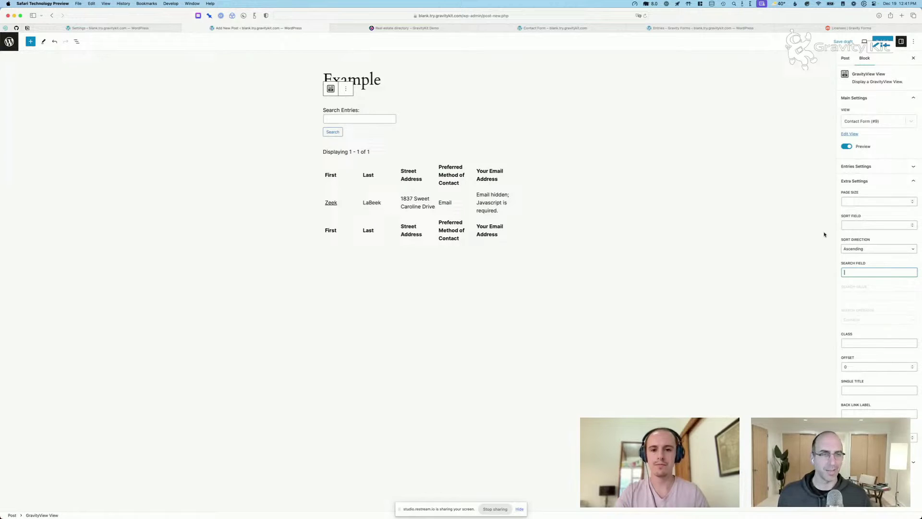
{"action": "type", "text": "created_by"}
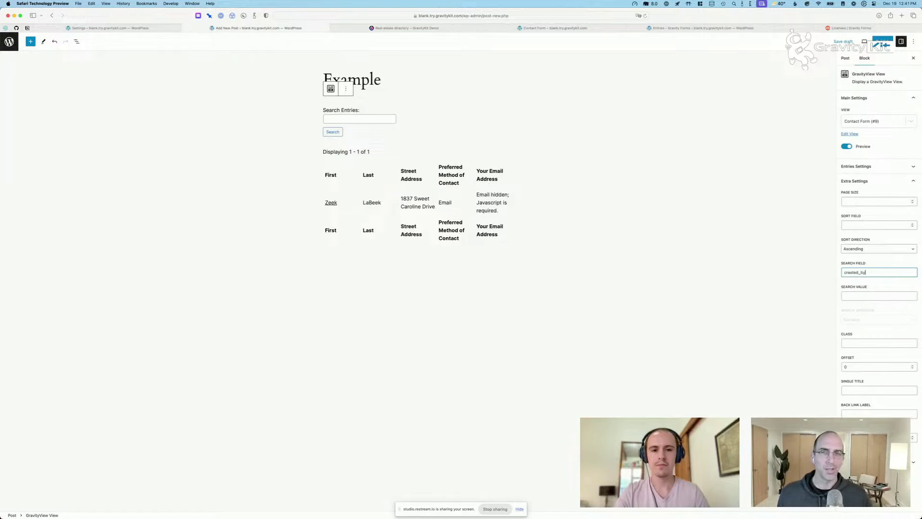
{"action": "key", "text": "Tab"}
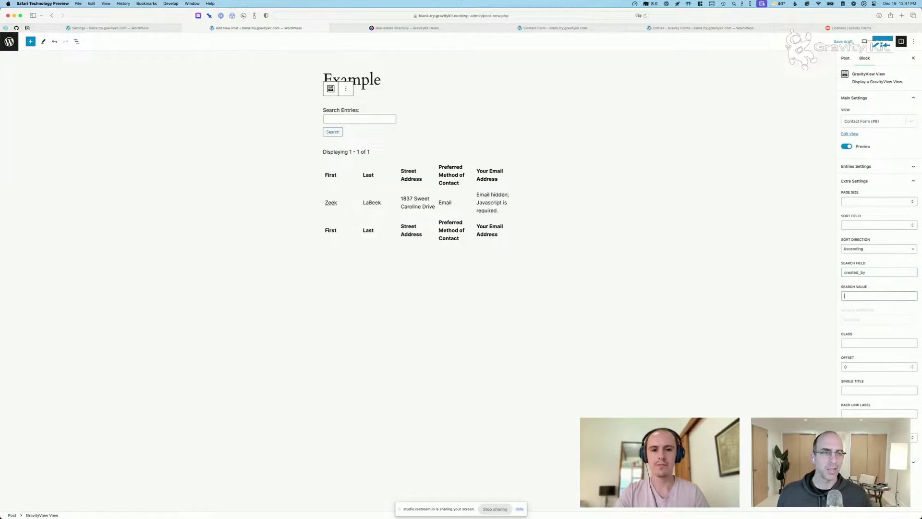
{"action": "type", "text": "1"}
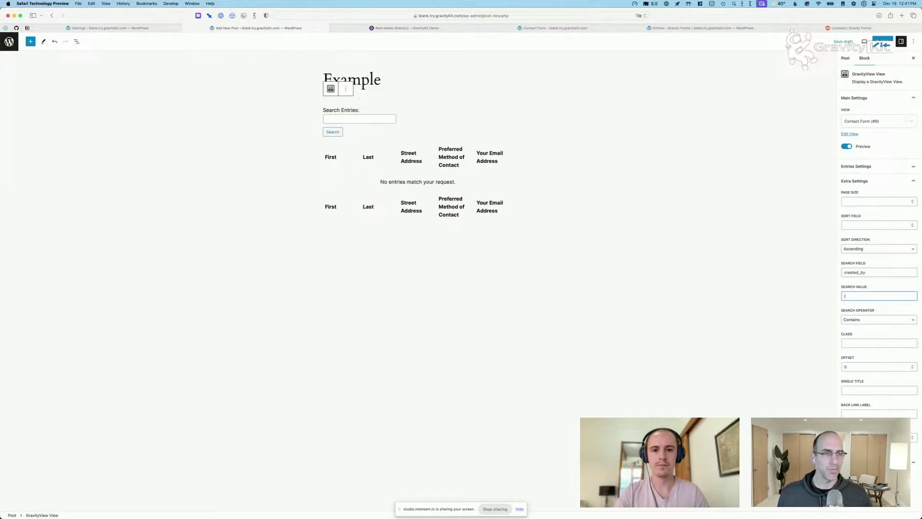
{"action": "type", "text": "user:ID}"}
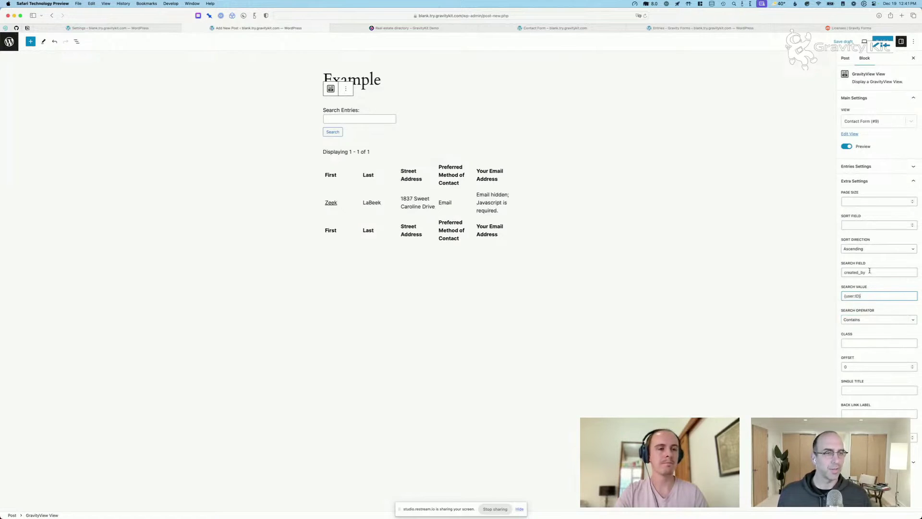
{"action": "scroll", "coordinate": [870, 270], "scroll_direction": "up", "scroll_amount": 5}
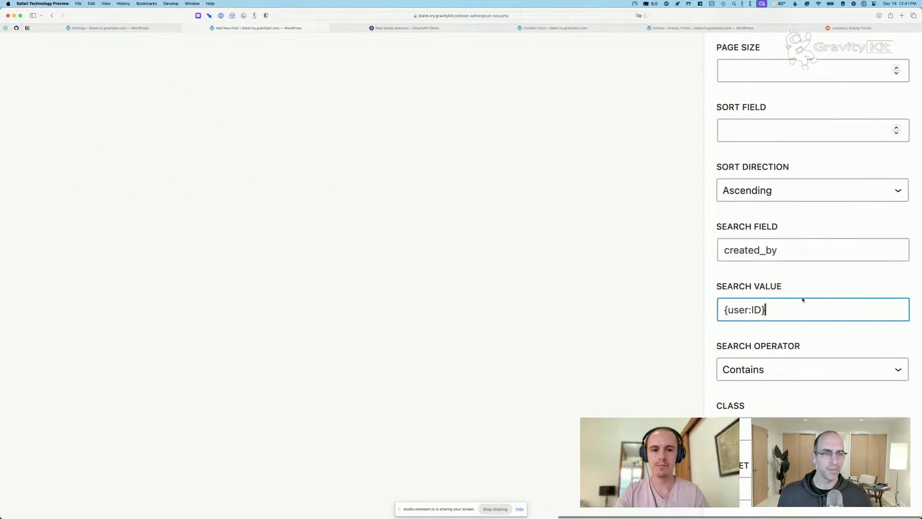
{"action": "triple_click", "coordinate": [773, 310]}
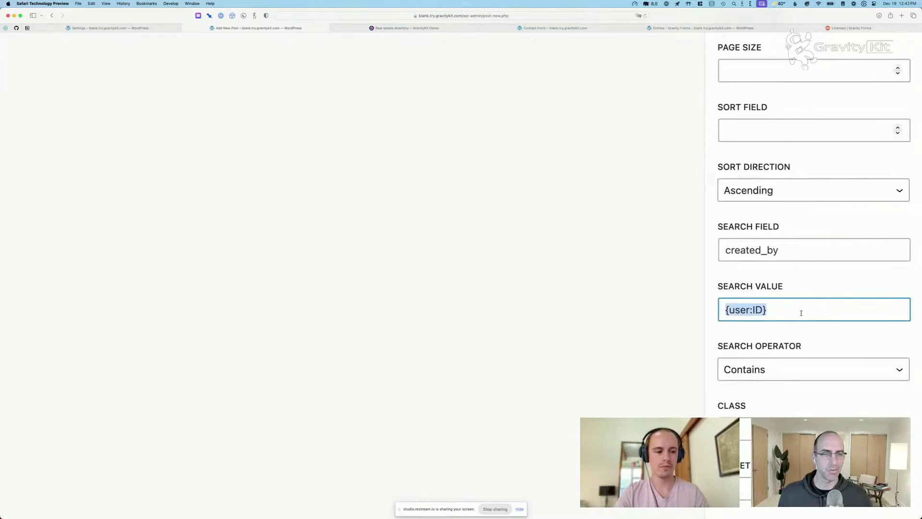
{"action": "scroll", "coordinate": [801, 313], "scroll_direction": "down", "scroll_amount": 5}
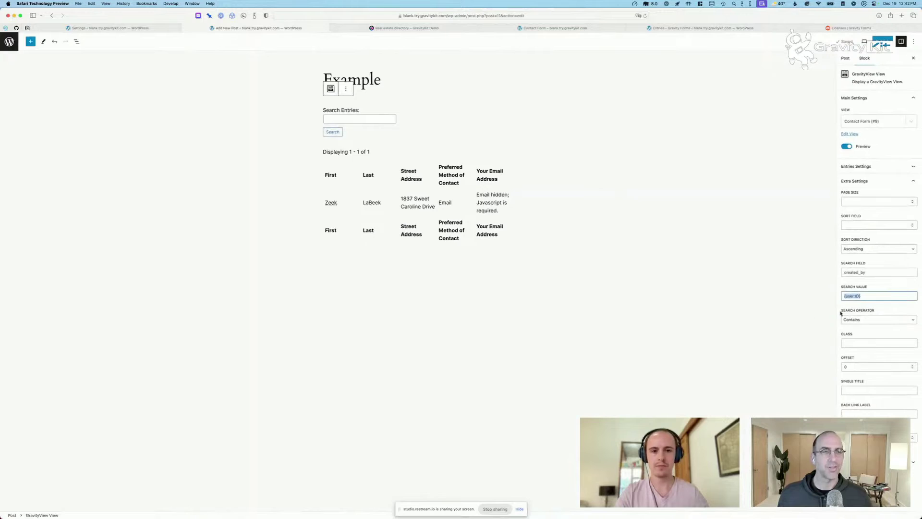
- Set the View block's Search Operator to Is and review the search field and value
{"action": "left_click", "coordinate": [871, 320]}
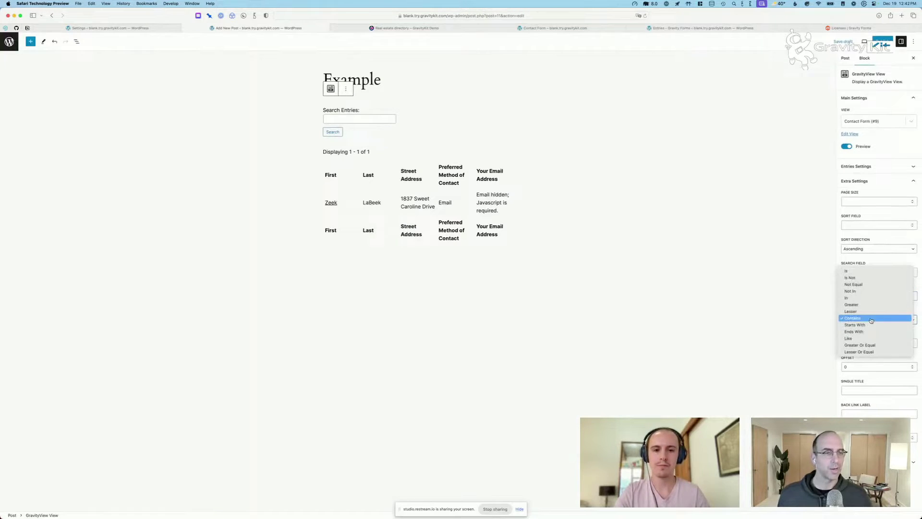
{"action": "left_click", "coordinate": [868, 270]}
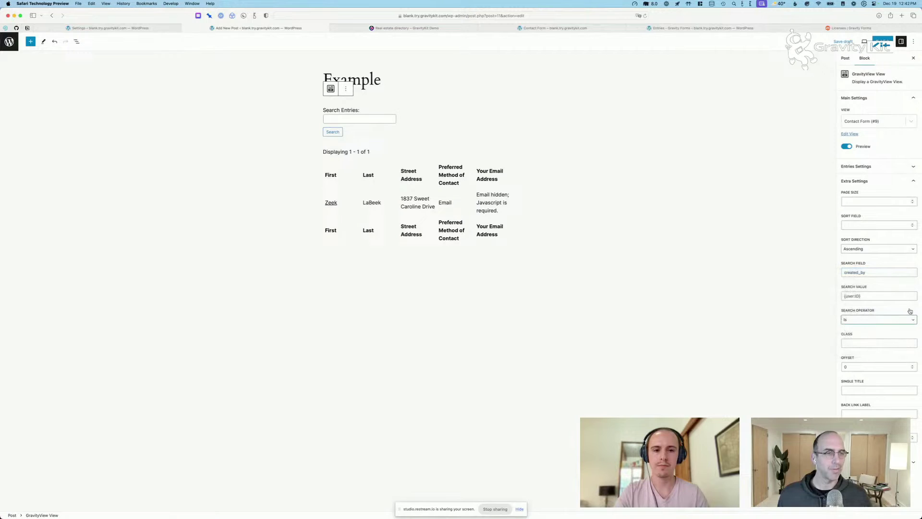
{"action": "scroll", "coordinate": [867, 271], "scroll_direction": "up", "scroll_amount": 5}
{"action": "scroll", "coordinate": [921, 300], "scroll_direction": "right", "scroll_amount": 1}
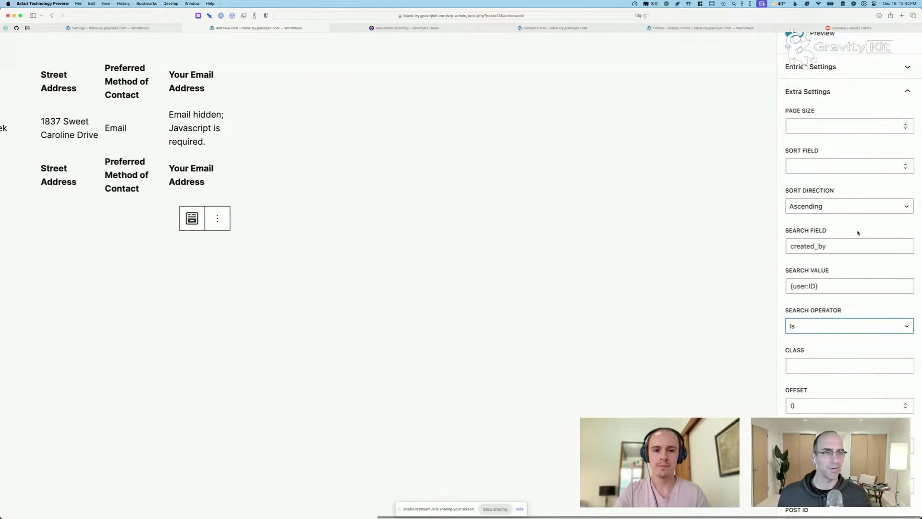
{"action": "double_click", "coordinate": [820, 246]}
{"action": "triple_click", "coordinate": [826, 285]}
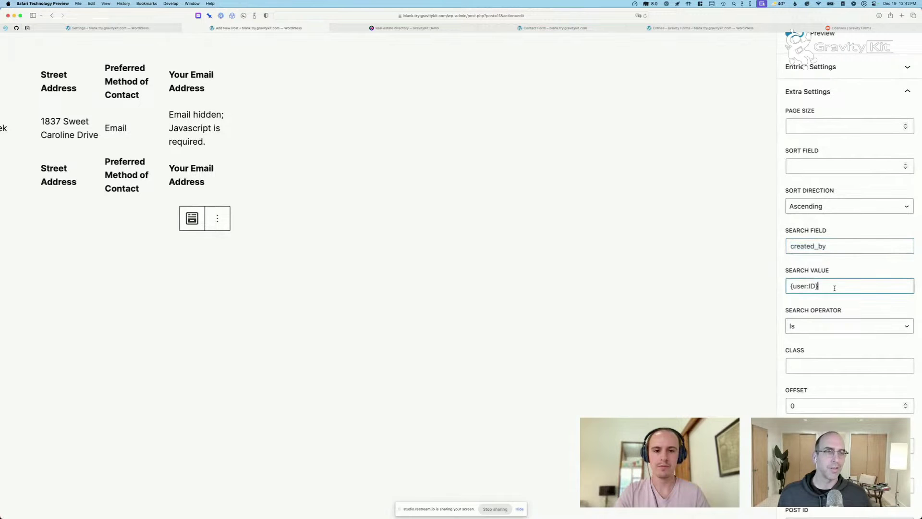
{"action": "left_click", "coordinate": [820, 285]}
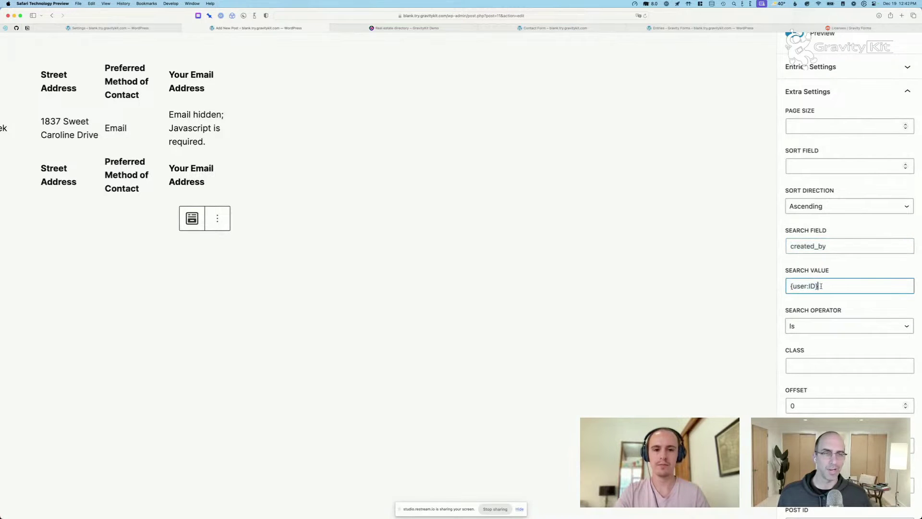
{"action": "key", "text": "super+0"}
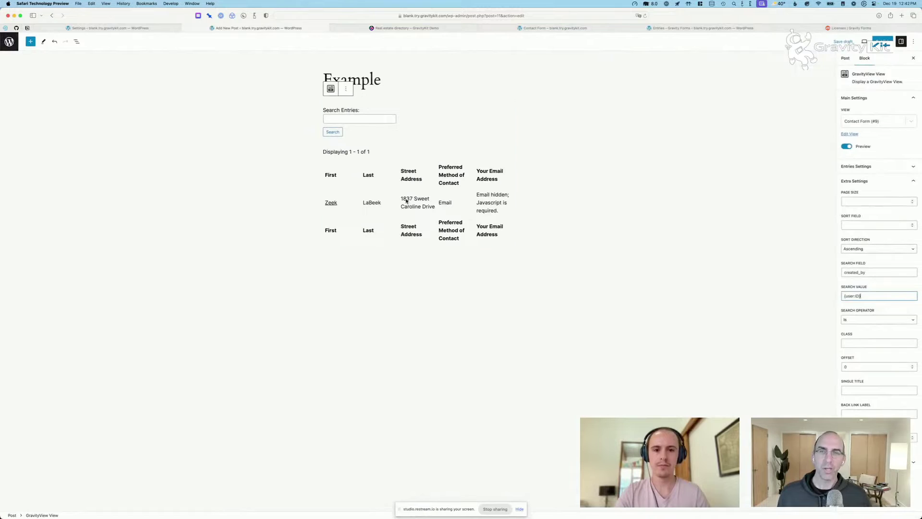
- Duplicate the Contact Form View block and select the lower copy
{"action": "left_click", "coordinate": [345, 88]}
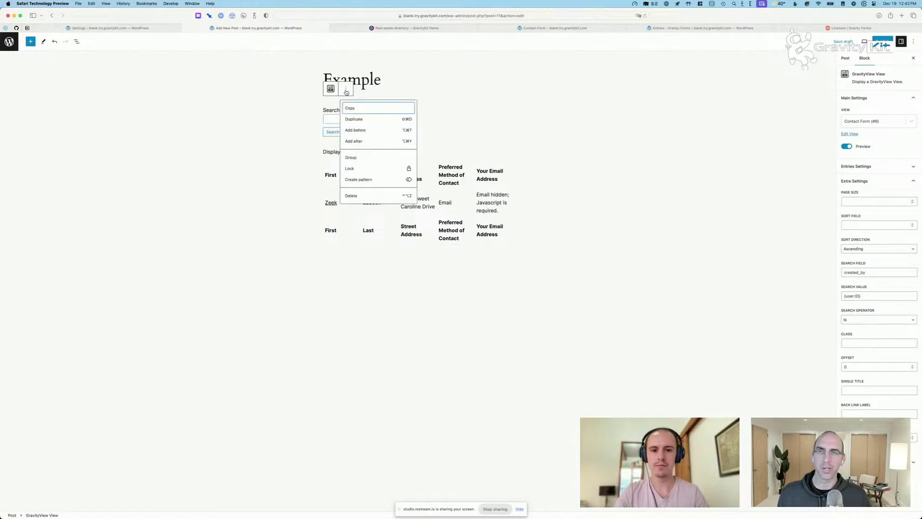
{"action": "left_click", "coordinate": [353, 120]}
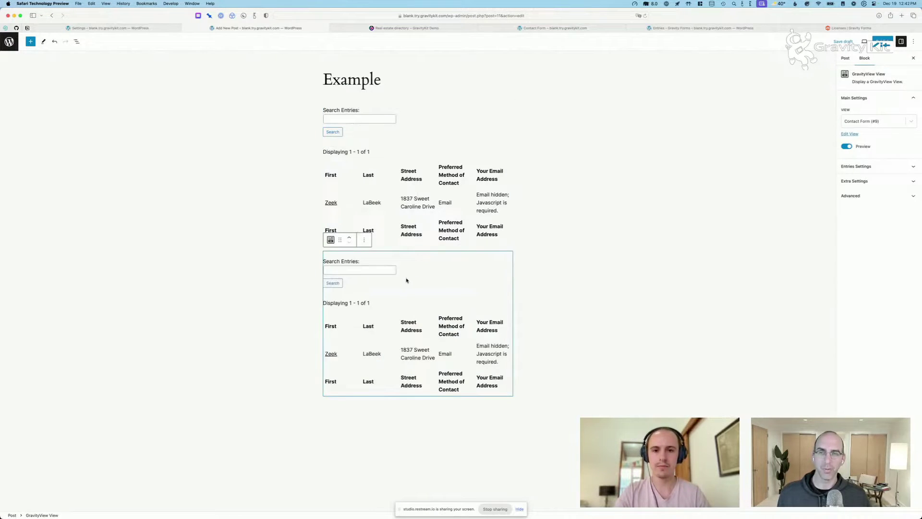
{"action": "left_click", "coordinate": [423, 222]}
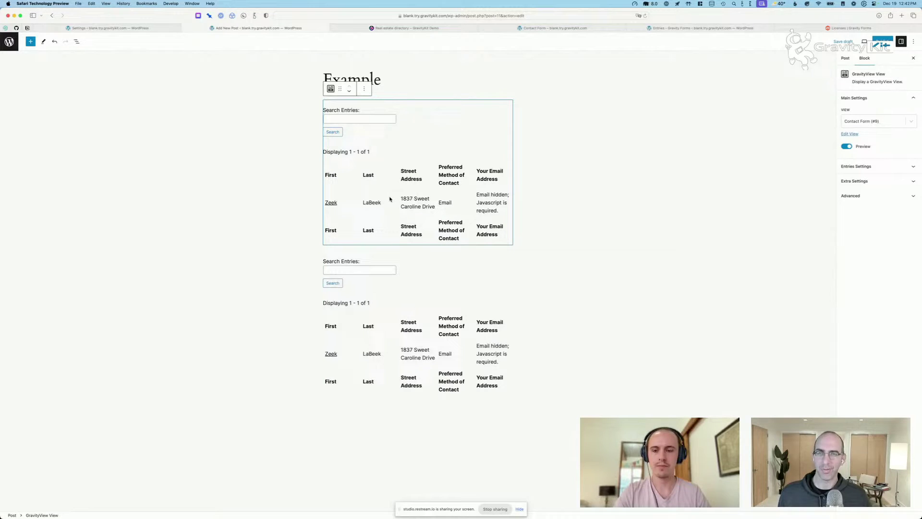
{"action": "left_click", "coordinate": [421, 306]}
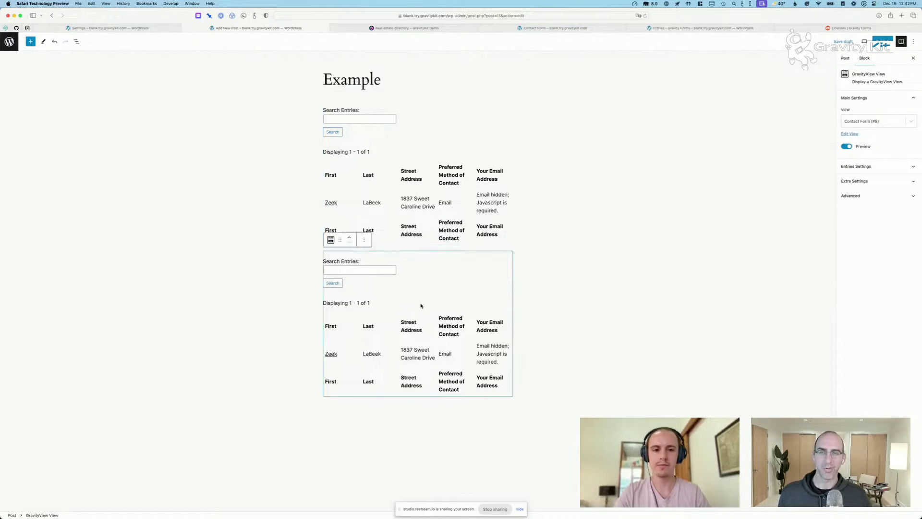
- Clear the Search Value and Search Field in the duplicated View block's Extra Settings
{"action": "left_click", "coordinate": [868, 180]}
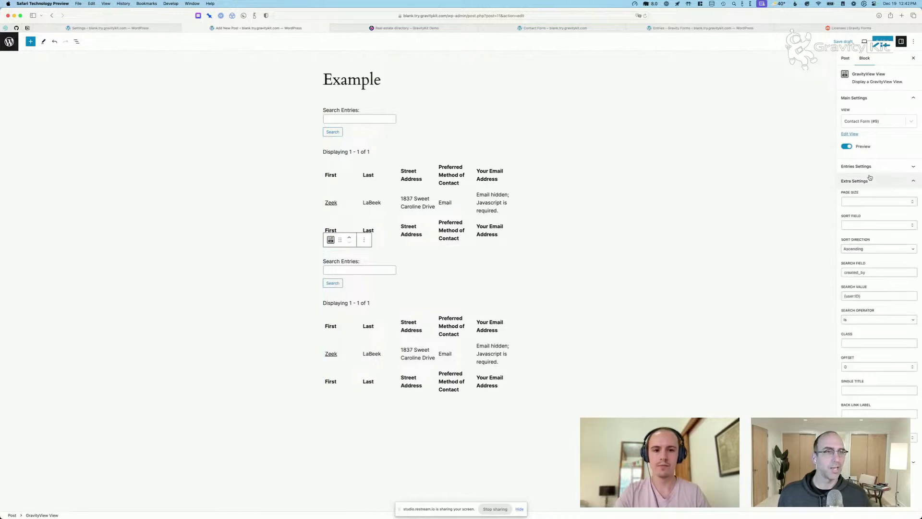
{"action": "double_click", "coordinate": [871, 273]}
{"action": "left_click", "coordinate": [864, 296]}
{"action": "key", "text": "super+a"}
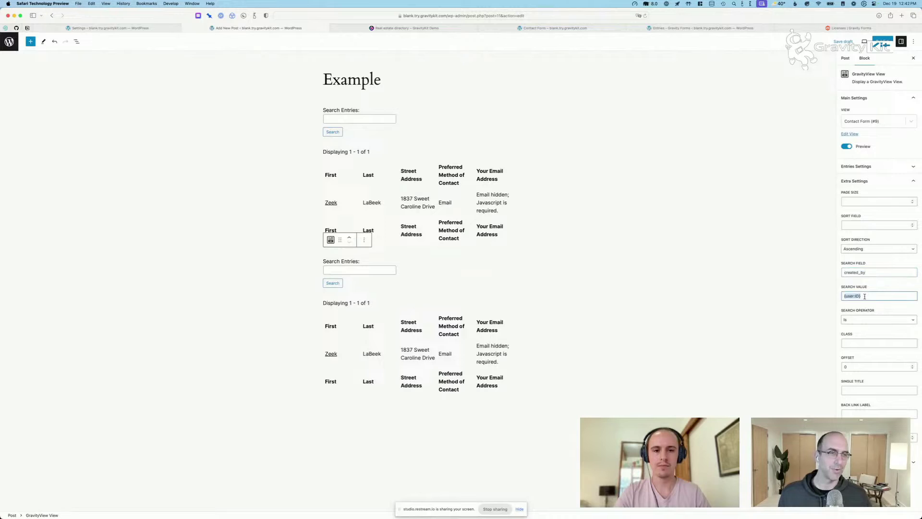
{"action": "key", "text": "BackSpace"}
{"action": "double_click", "coordinate": [872, 272]}
{"action": "key", "text": "BackSpace"}
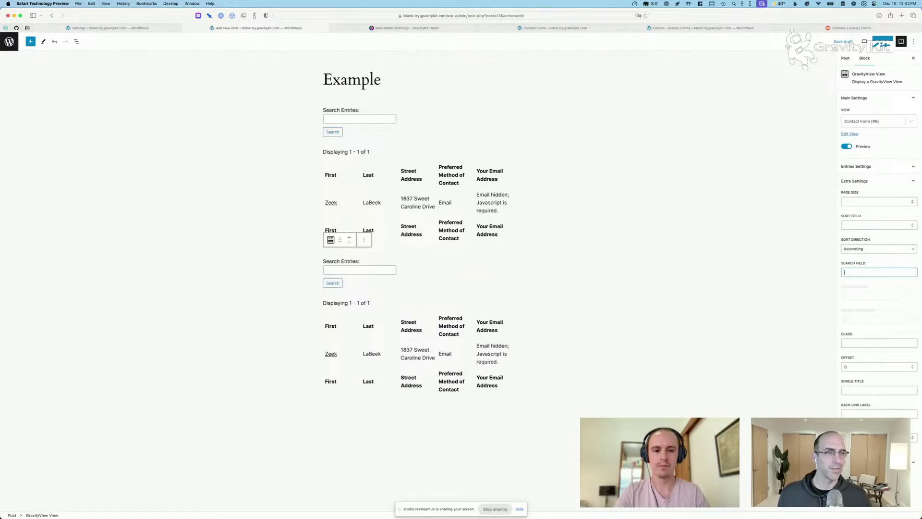
{"action": "left_click", "coordinate": [864, 184]}
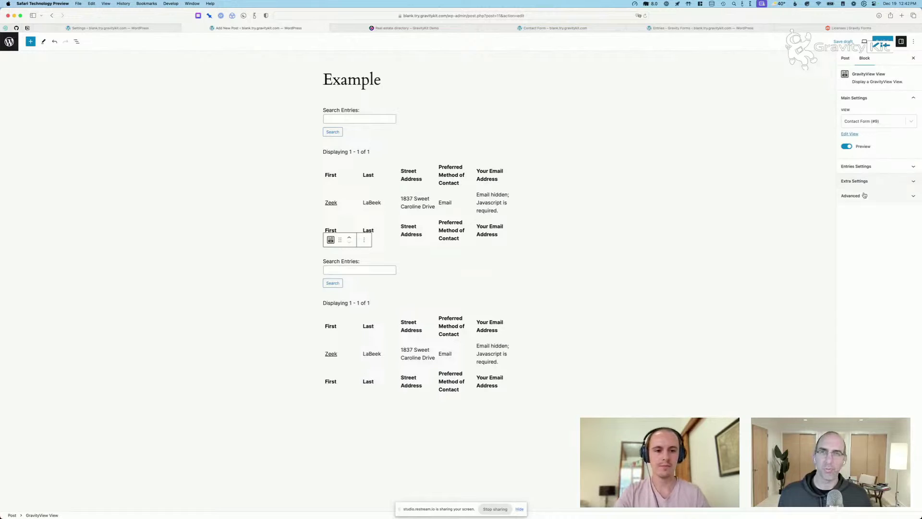
- Check the lower View block's Advanced settings, select the upper block, and switch to the live stream studio in Google Chrome
{"action": "left_click", "coordinate": [868, 196]}
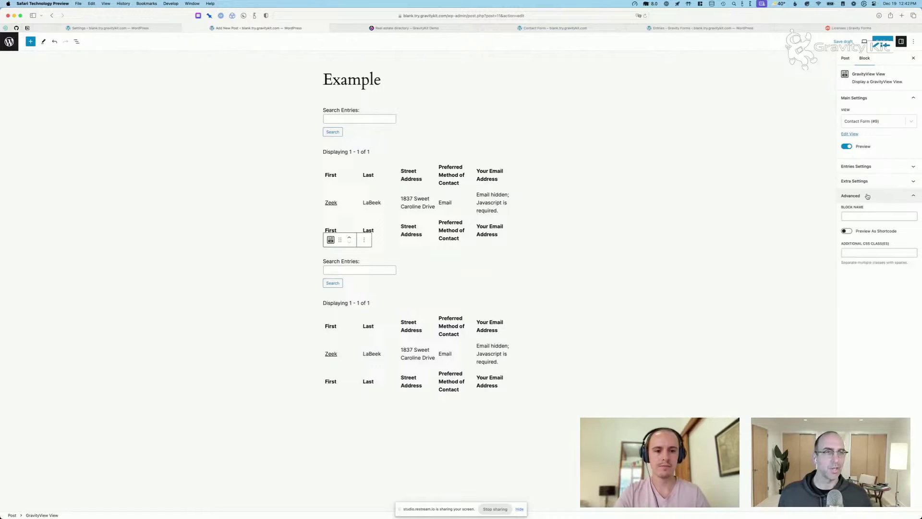
{"action": "left_click", "coordinate": [867, 196]}
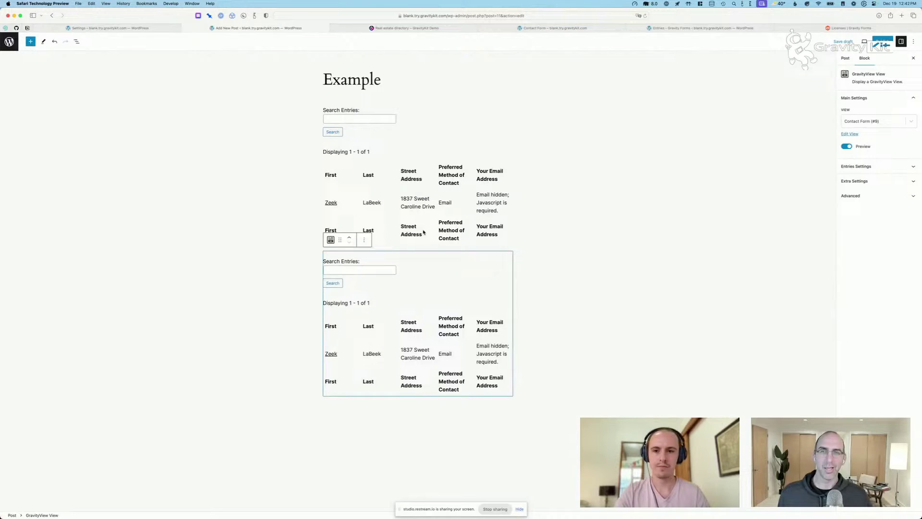
{"action": "left_click", "coordinate": [425, 208]}
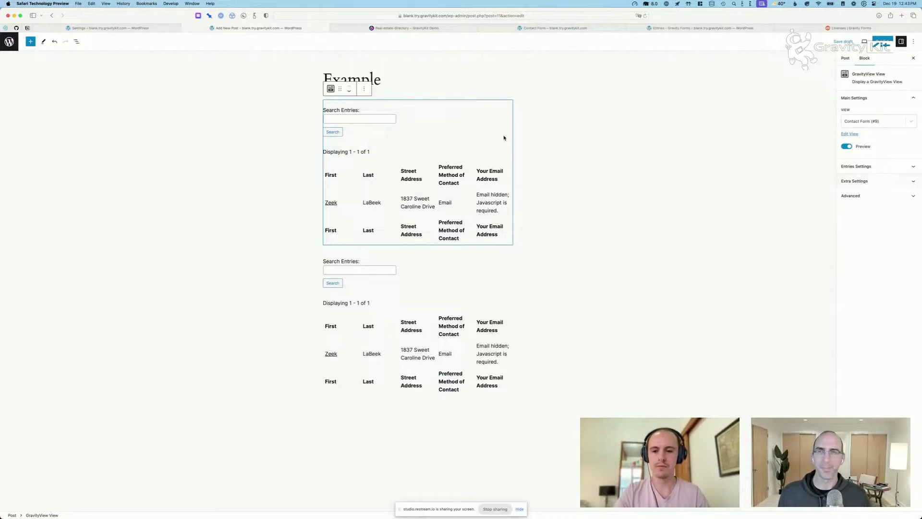
{"action": "key", "text": "super+Tab"}
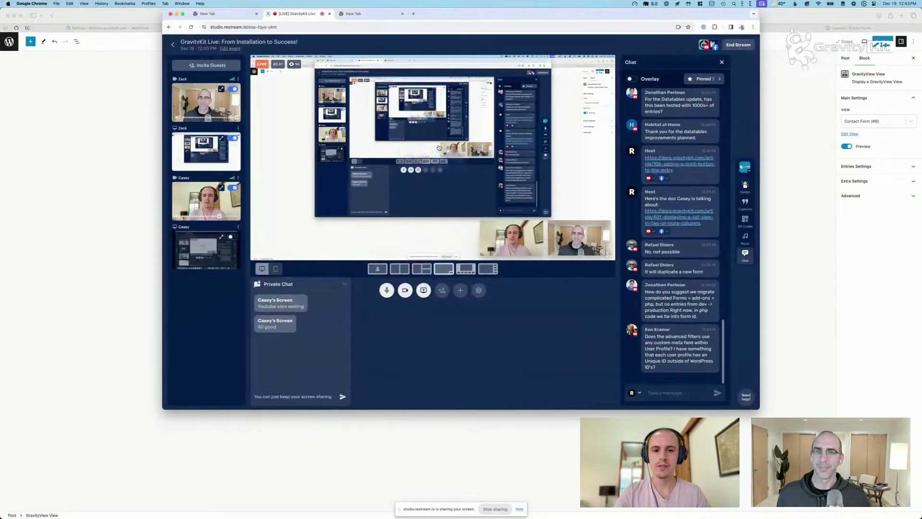
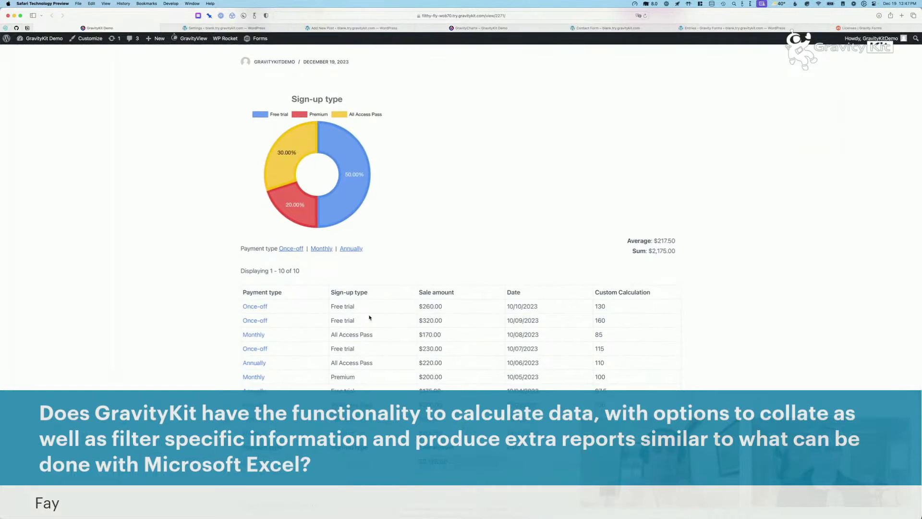
- Examine the sales table under the sign-up chart: its column headings, the Sale amount values and the footer total
{"action": "scroll", "coordinate": [289, 318], "scroll_direction": "up", "scroll_amount": 3}
{"action": "scroll", "coordinate": [289, 317], "scroll_direction": "down", "scroll_amount": 3}
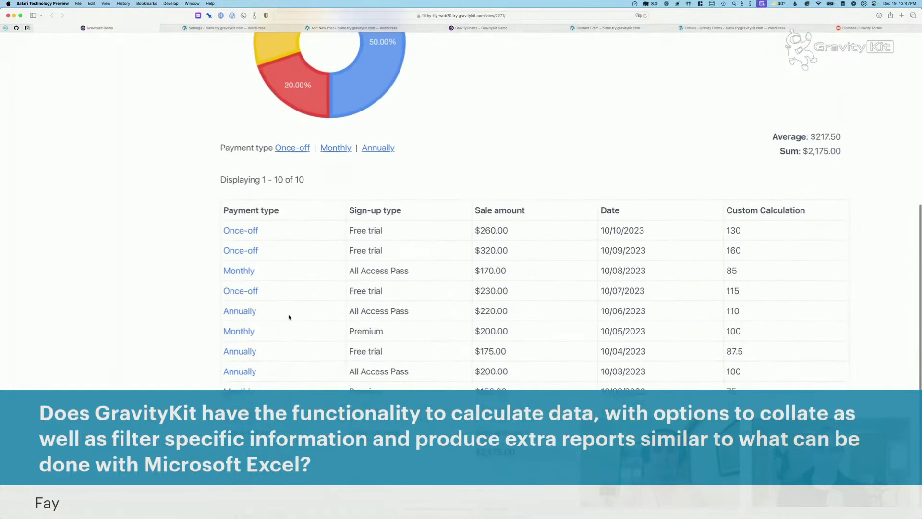
{"action": "scroll", "coordinate": [289, 317], "scroll_direction": "up", "scroll_amount": 3}
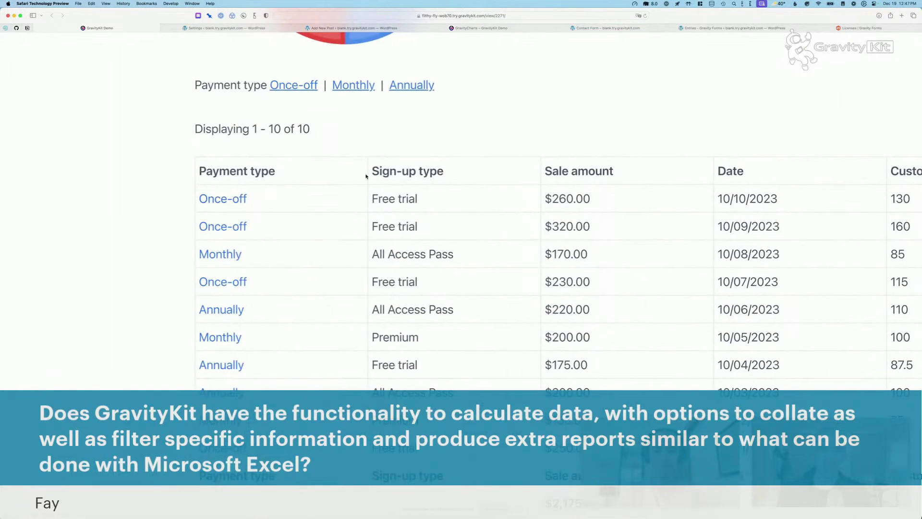
{"action": "scroll", "coordinate": [366, 177], "scroll_direction": "left", "scroll_amount": 2}
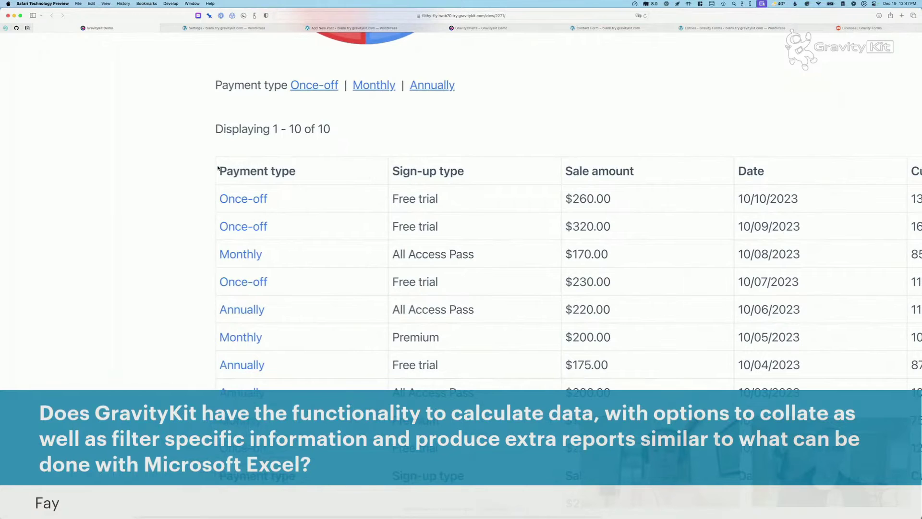
{"action": "left_click_drag", "start_coordinate": [217, 167], "coordinate": [298, 175]}
{"action": "left_click", "coordinate": [393, 171]}
{"action": "left_click_drag", "start_coordinate": [572, 168], "coordinate": [640, 175]}
{"action": "left_click_drag", "start_coordinate": [766, 172], "coordinate": [738, 171]}
{"action": "left_click_drag", "start_coordinate": [611, 199], "coordinate": [564, 200]}
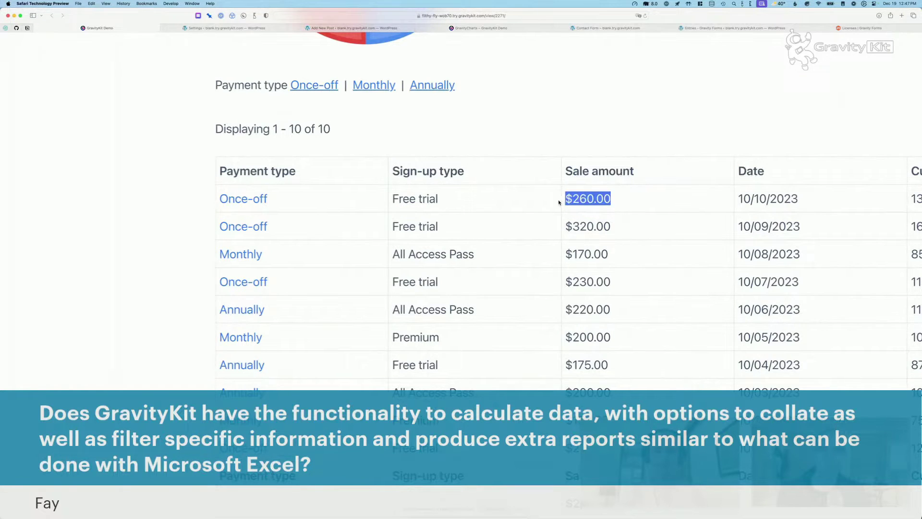
{"action": "left_click", "coordinate": [559, 202]}
{"action": "scroll", "coordinate": [558, 201], "scroll_direction": "right", "scroll_amount": 3}
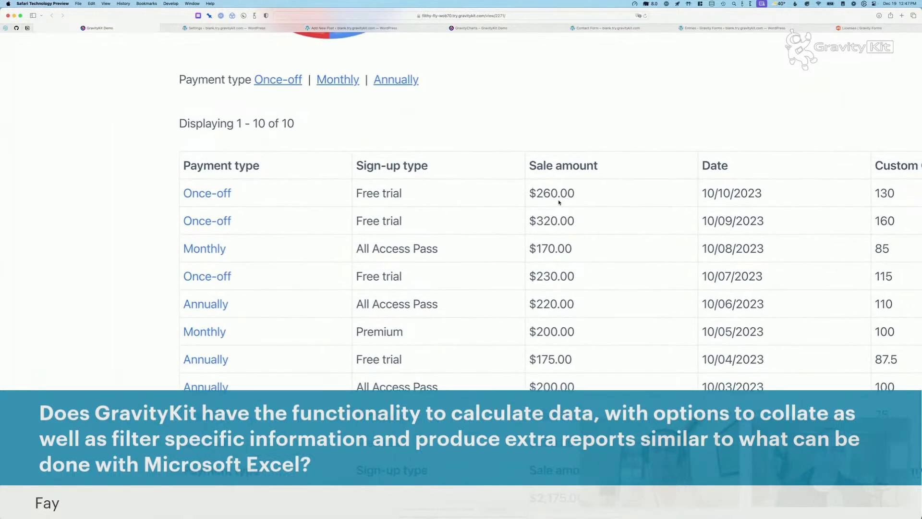
{"action": "scroll", "coordinate": [558, 201], "scroll_direction": "down", "scroll_amount": 3}
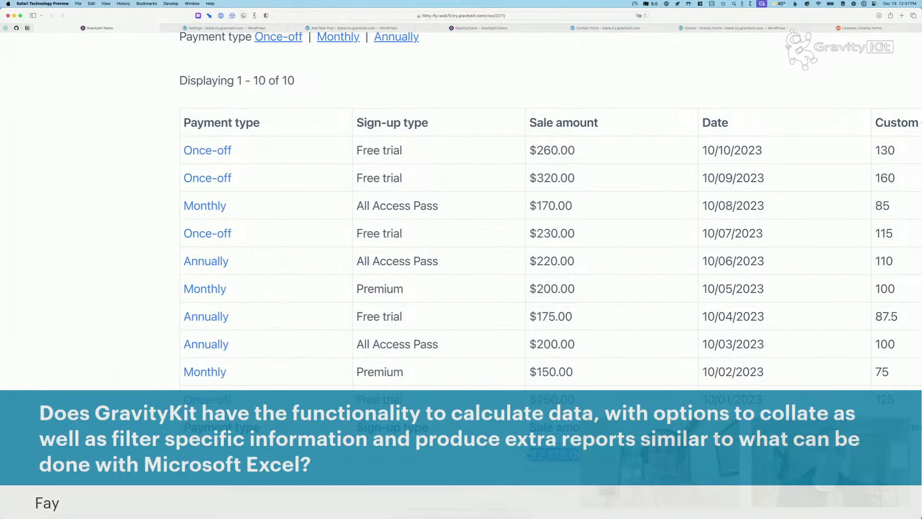
{"action": "scroll", "coordinate": [528, 454], "scroll_direction": "down", "scroll_amount": 5}
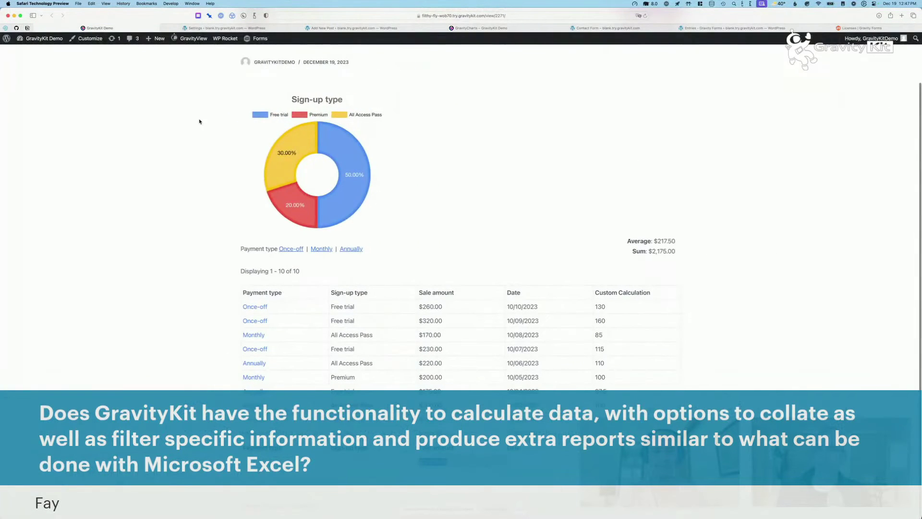
- Open the View's editor in a separate tab and return to compare the first row's Custom Calculation with its Sale amount
{"action": "left_click", "coordinate": [181, 52]}
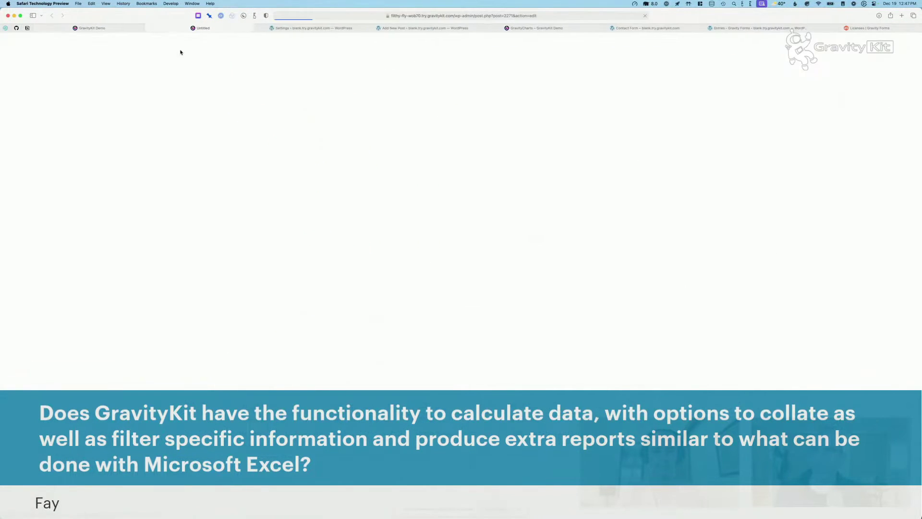
{"action": "left_click", "coordinate": [127, 30]}
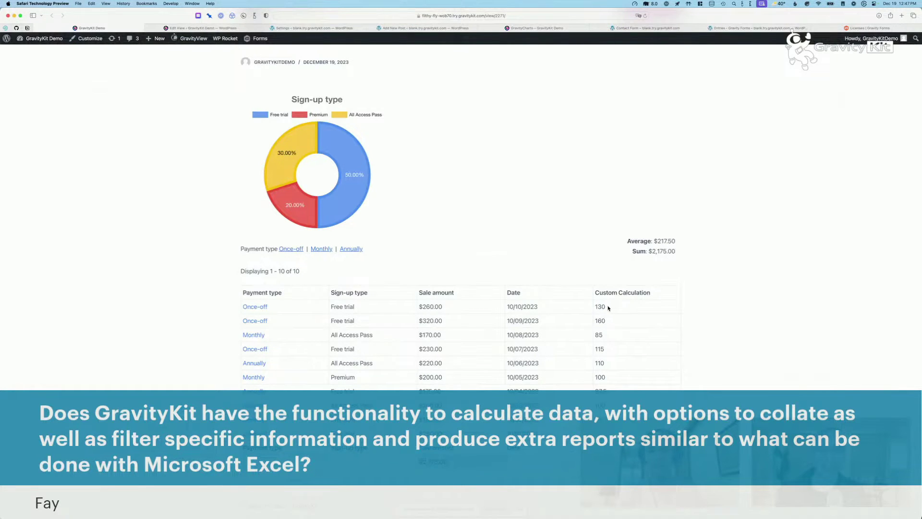
{"action": "left_click_drag", "start_coordinate": [604, 306], "coordinate": [596, 307]}
{"action": "left_click_drag", "start_coordinate": [446, 309], "coordinate": [420, 311]}
{"action": "left_click_drag", "start_coordinate": [604, 308], "coordinate": [596, 307]}
{"action": "left_click", "coordinate": [604, 307]}
- Review the Average and Sum calculations displayed above the sales table
{"action": "scroll", "coordinate": [681, 210], "scroll_direction": "up", "scroll_amount": 5}
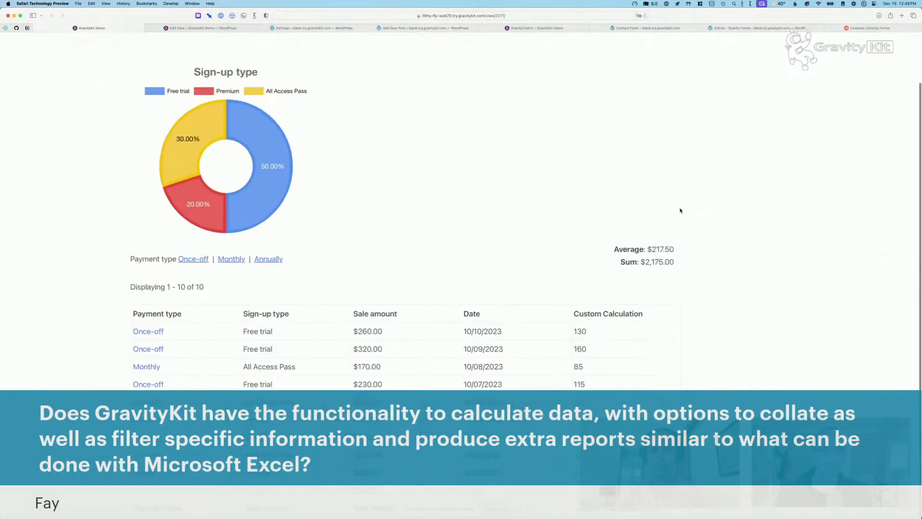
{"action": "left_click_drag", "start_coordinate": [557, 285], "coordinate": [672, 286]}
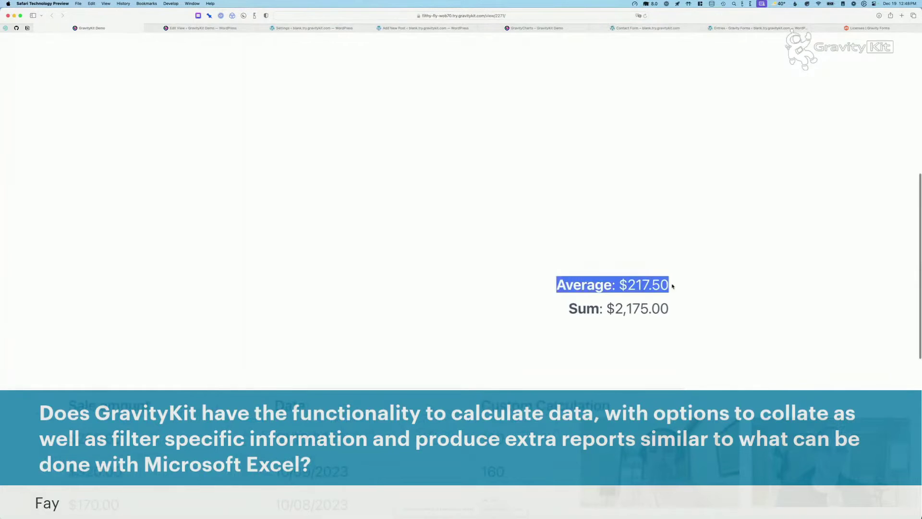
{"action": "left_click_drag", "start_coordinate": [569, 308], "coordinate": [697, 307]}
{"action": "scroll", "coordinate": [698, 309], "scroll_direction": "down", "scroll_amount": 5}
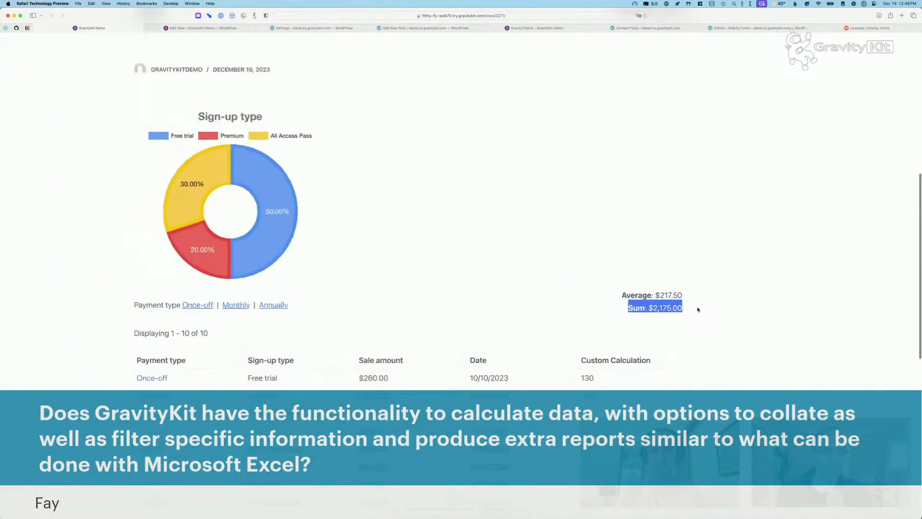
{"action": "left_click", "coordinate": [632, 320]}
{"action": "scroll", "coordinate": [561, 306], "scroll_direction": "down", "scroll_amount": 2}
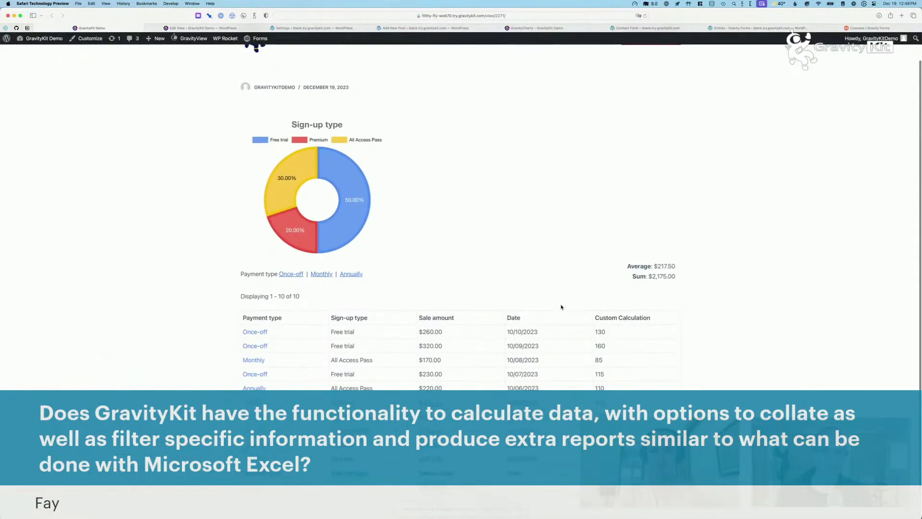
- Inspect the doughnut chart's segments and compare them with the table's Sign-up type column
{"action": "mouse_move", "coordinate": [295, 166]}
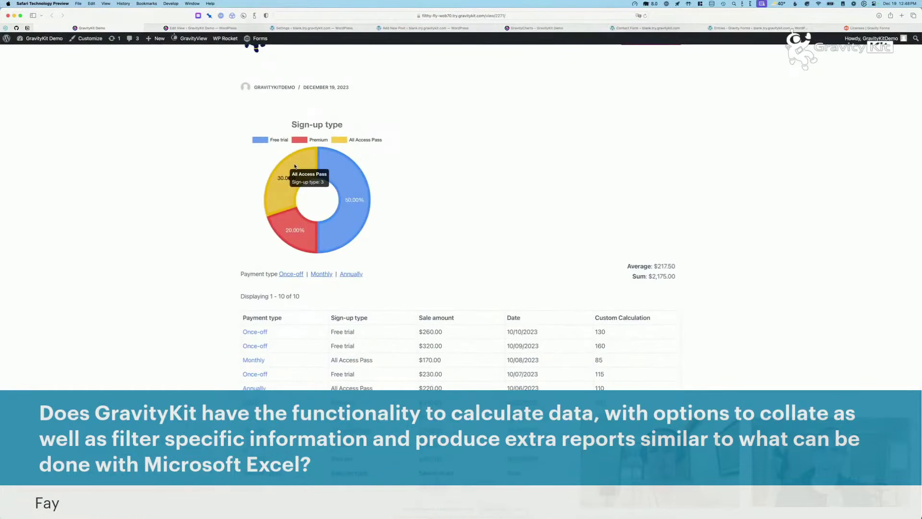
{"action": "mouse_move", "coordinate": [284, 228]}
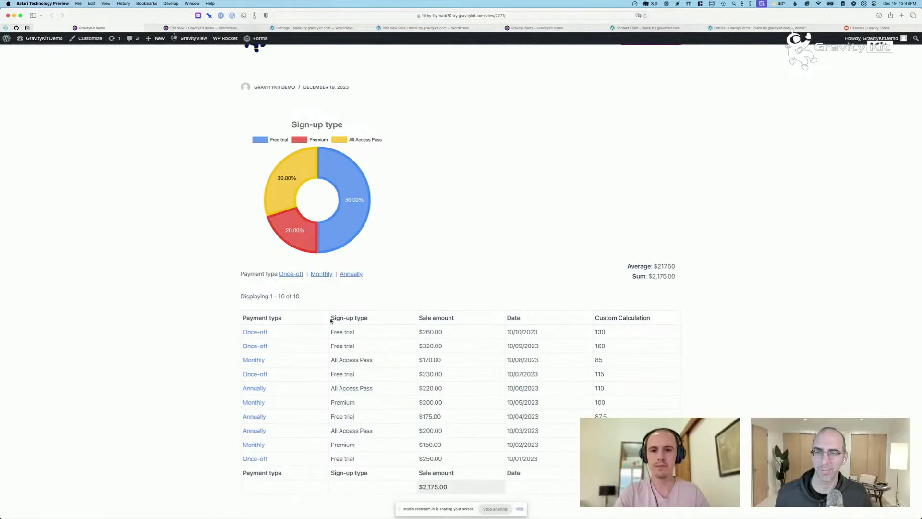
{"action": "left_click_drag", "start_coordinate": [330, 318], "coordinate": [386, 319]}
{"action": "scroll", "coordinate": [356, 364], "scroll_direction": "down", "scroll_amount": 1}
{"action": "scroll", "coordinate": [357, 363], "scroll_direction": "up", "scroll_amount": 3}
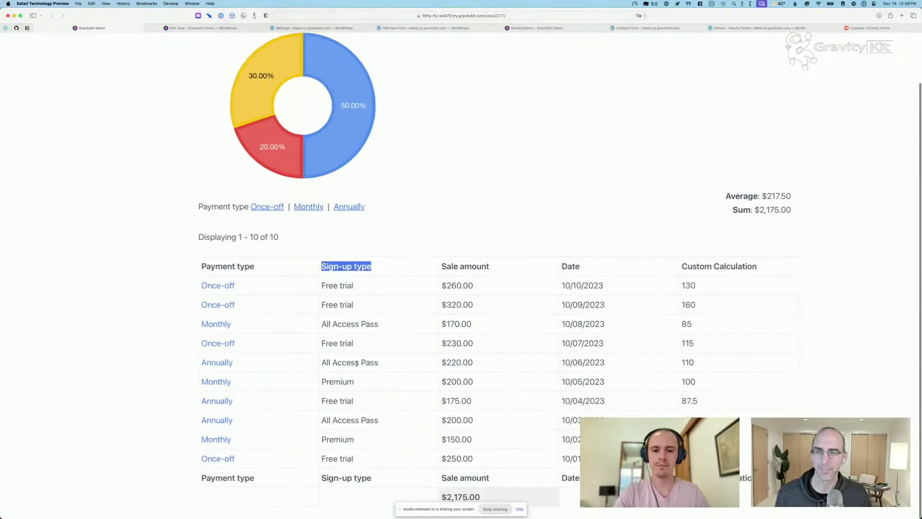
{"action": "scroll", "coordinate": [352, 269], "scroll_direction": "up", "scroll_amount": 1}
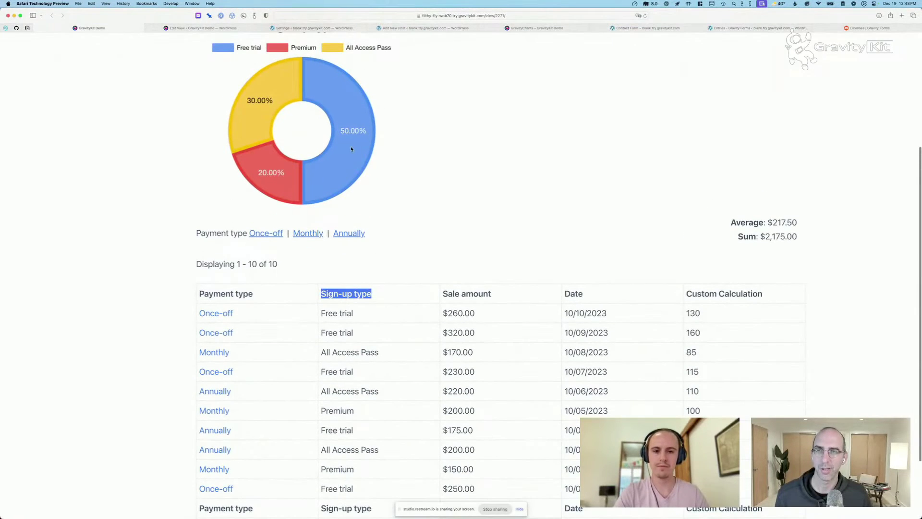
{"action": "scroll", "coordinate": [399, 130], "scroll_direction": "down", "scroll_amount": 3}
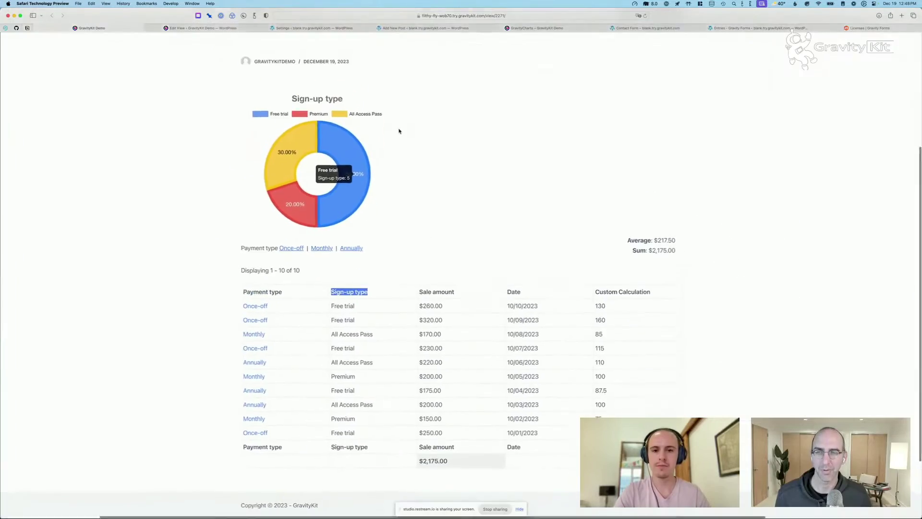
{"action": "scroll", "coordinate": [399, 131], "scroll_direction": "down", "scroll_amount": 3}
{"action": "left_click", "coordinate": [778, 91]}
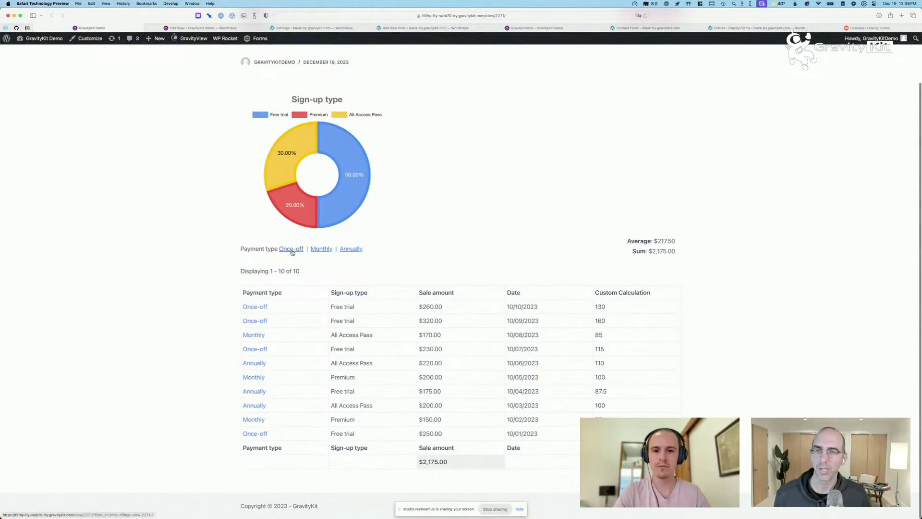
- Filter the View by payment type Once-off, Monthly and Annually, checking the recalculated Average and Sum
{"action": "left_click", "coordinate": [292, 251]}
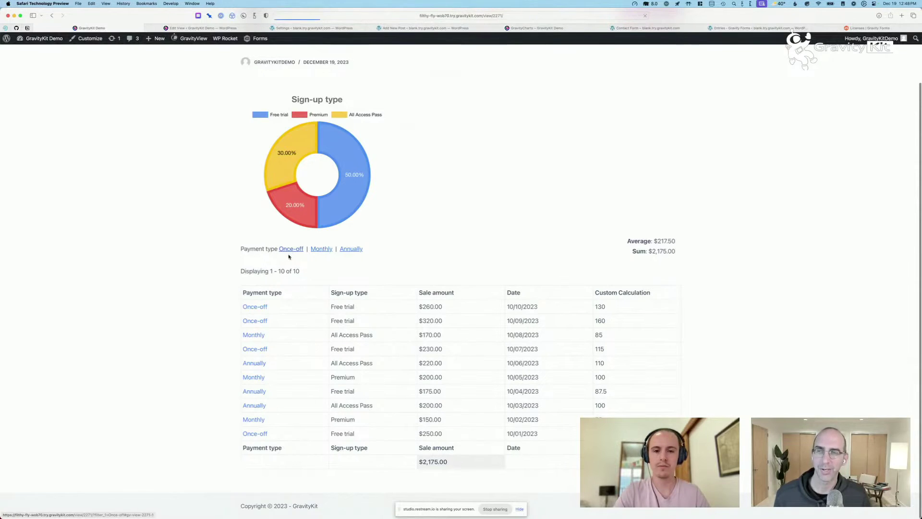
{"action": "left_click", "coordinate": [323, 305]}
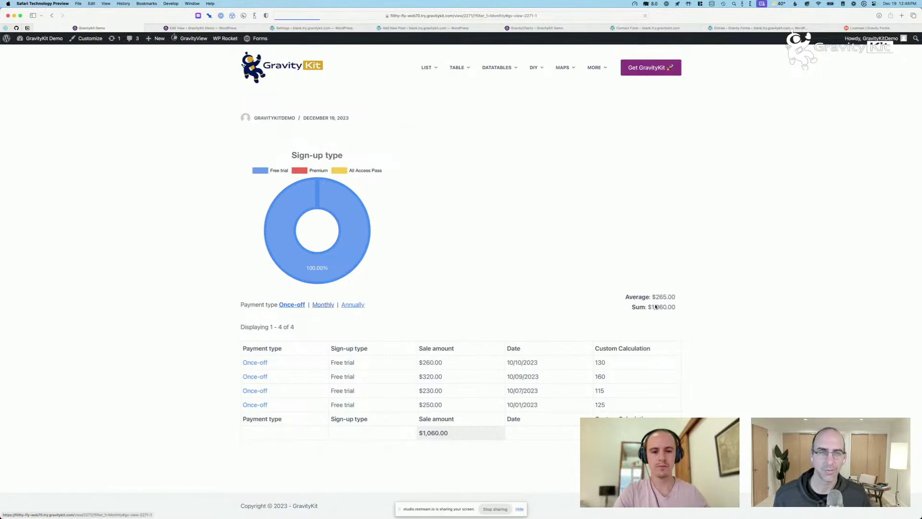
{"action": "left_click_drag", "start_coordinate": [630, 297], "coordinate": [679, 307]}
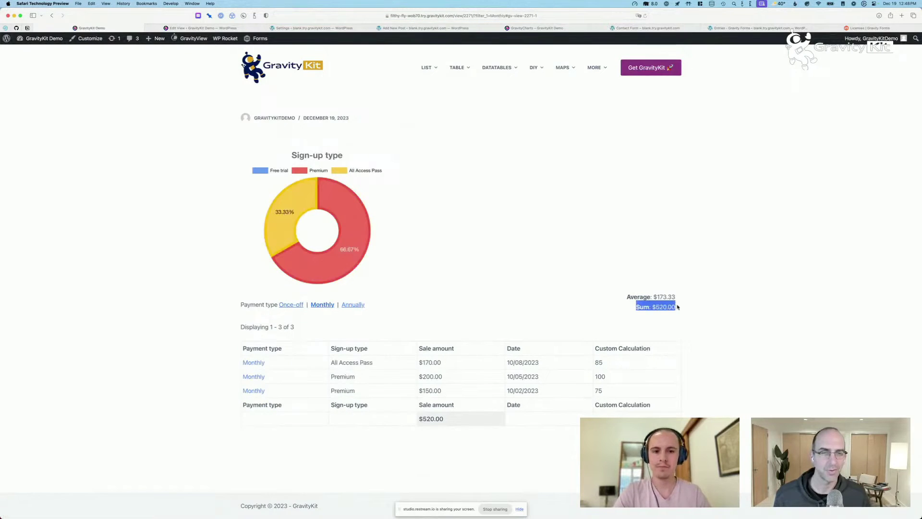
{"action": "left_click", "coordinate": [663, 309]}
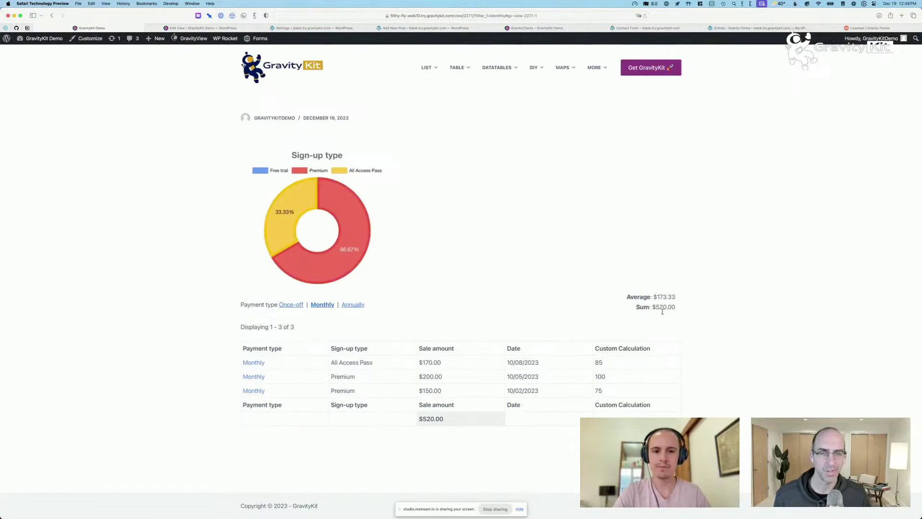
{"action": "left_click", "coordinate": [351, 305]}
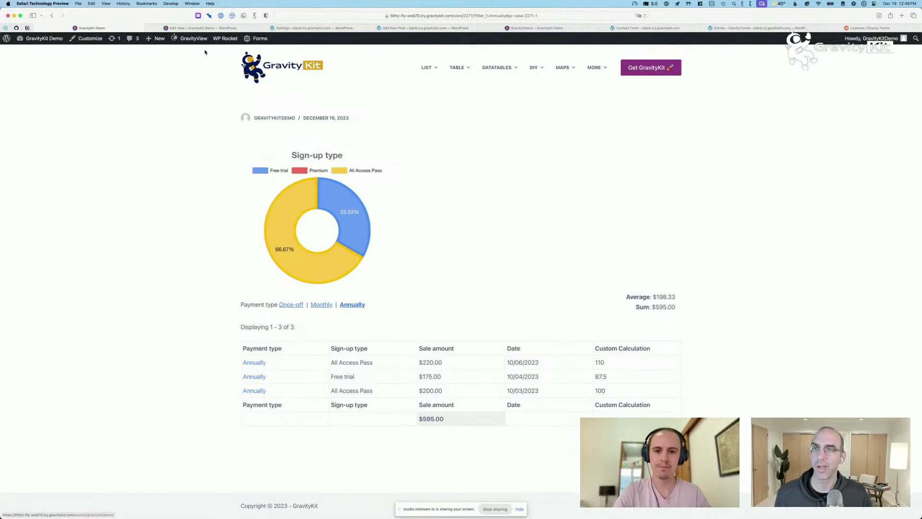
- Review the GravityCharts widget's settings in the View editor, including the available chart feeds, and close them unchanged
{"action": "left_click", "coordinate": [196, 30]}
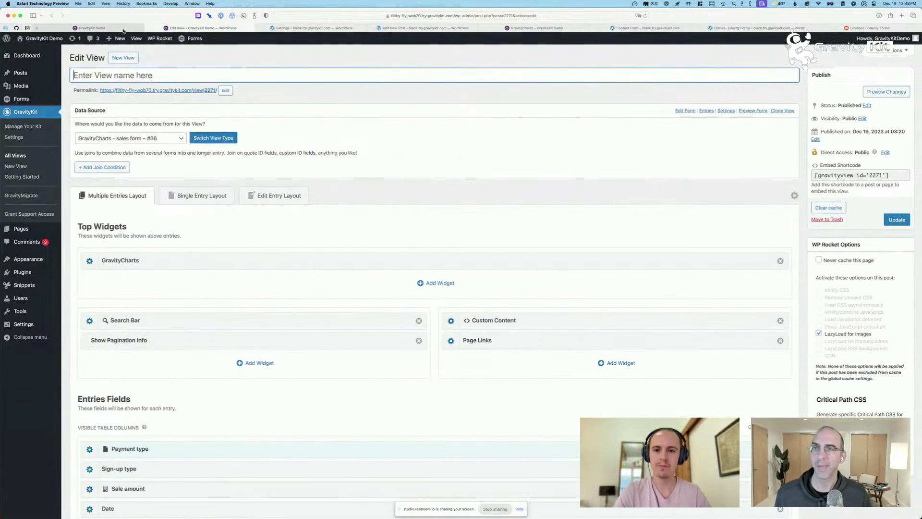
{"action": "scroll", "coordinate": [192, 228], "scroll_direction": "down", "scroll_amount": 1}
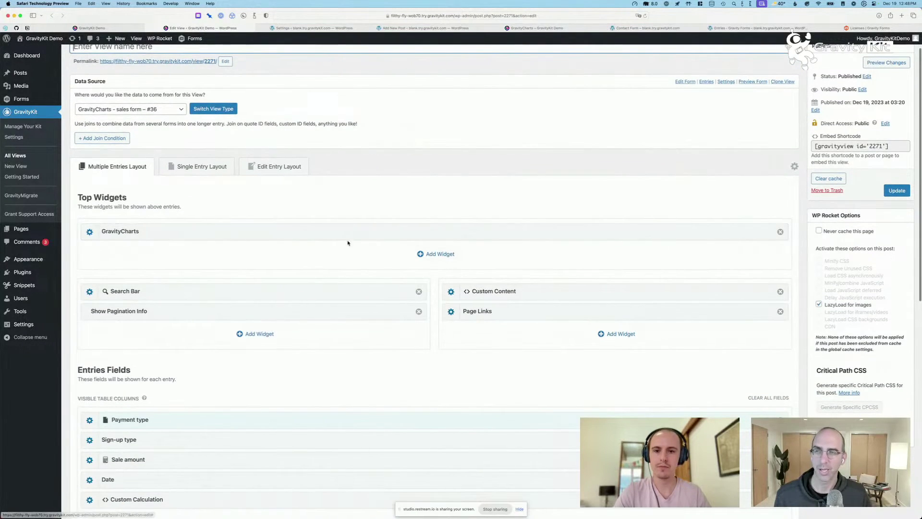
{"action": "left_click", "coordinate": [254, 237]}
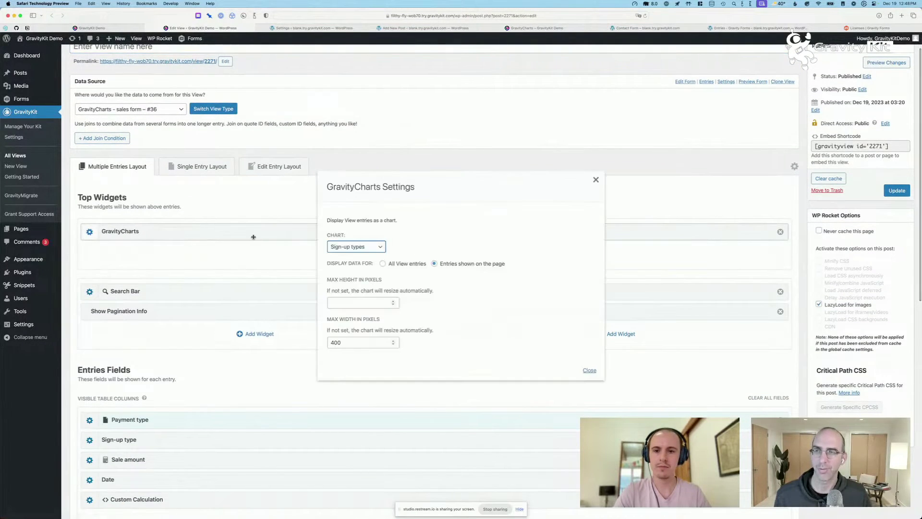
{"action": "left_click", "coordinate": [375, 247]}
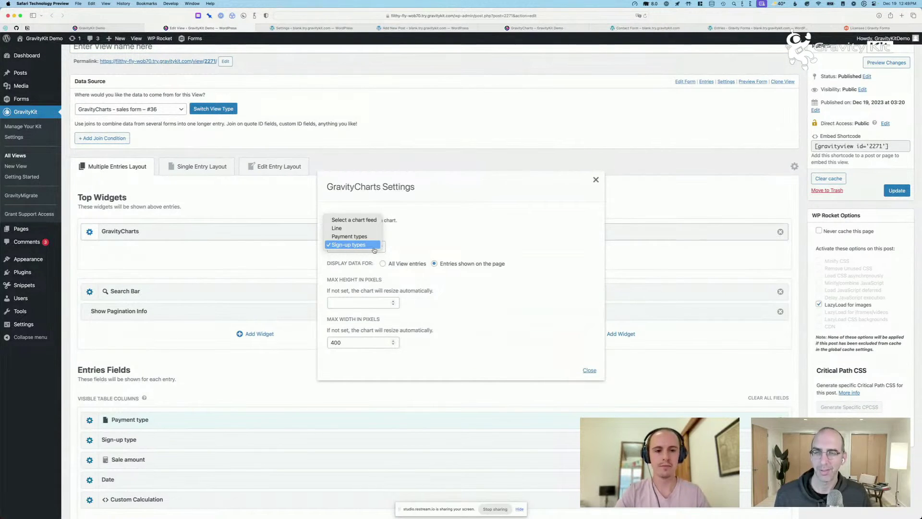
{"action": "left_click", "coordinate": [374, 248]}
{"action": "left_click", "coordinate": [301, 258]}
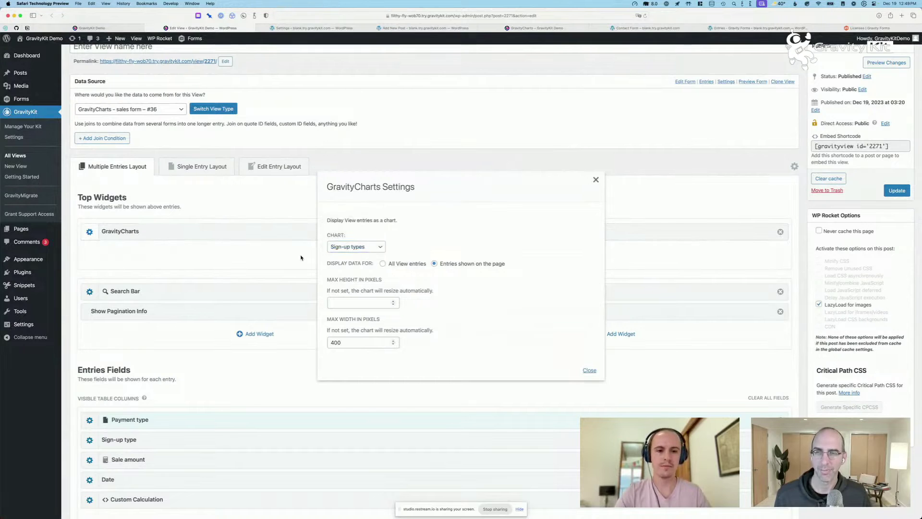
{"action": "left_click", "coordinate": [595, 179]}
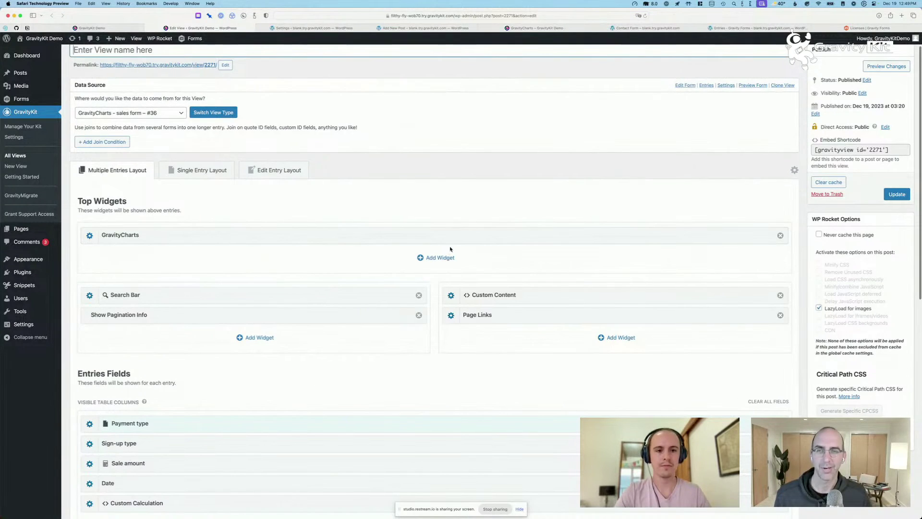
- Look through the widgets available for the area above the entries, including GravityCharts, without adding one
{"action": "left_click", "coordinate": [439, 258]}
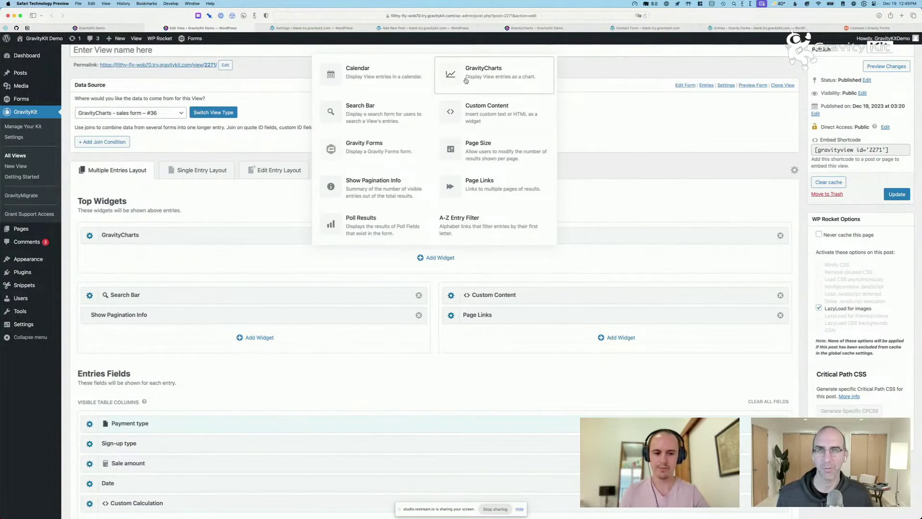
{"action": "left_click", "coordinate": [276, 145]}
{"action": "scroll", "coordinate": [276, 146], "scroll_direction": "up", "scroll_amount": 1}
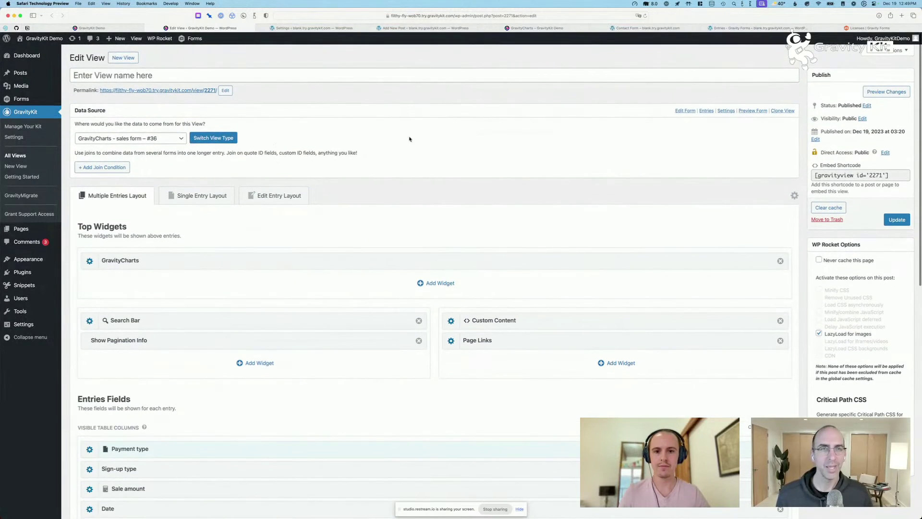
- Open the View's source form for editing and go to its GravityCharts feeds
{"action": "left_click", "coordinate": [685, 111]}
{"action": "left_click", "coordinate": [474, 182]}
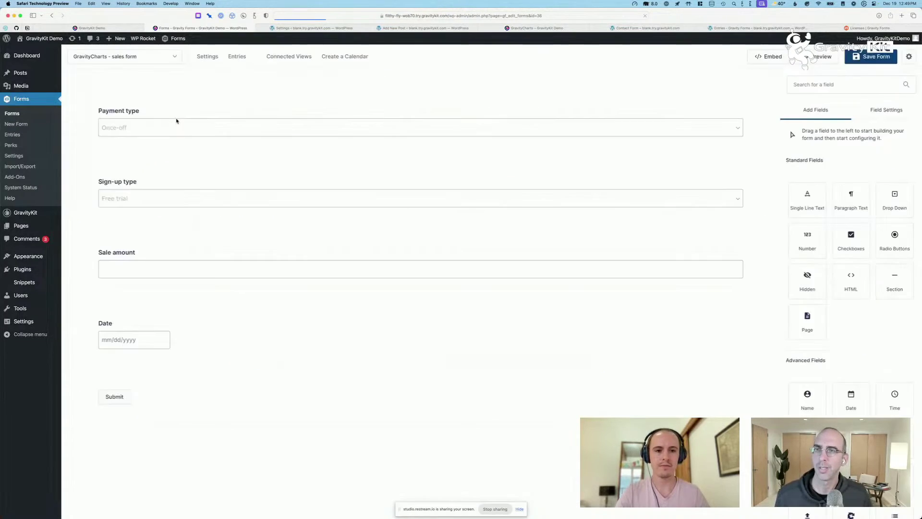
{"action": "mouse_move", "coordinate": [233, 59]}
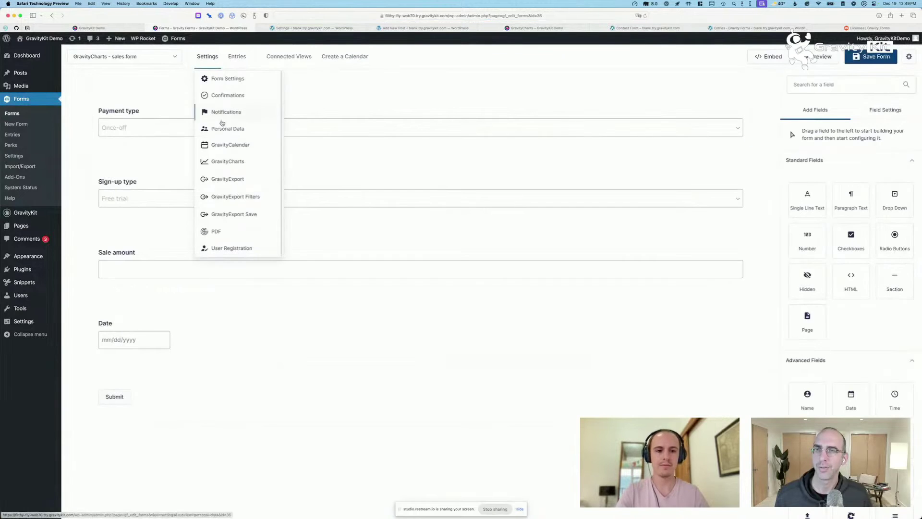
{"action": "left_click", "coordinate": [225, 162]}
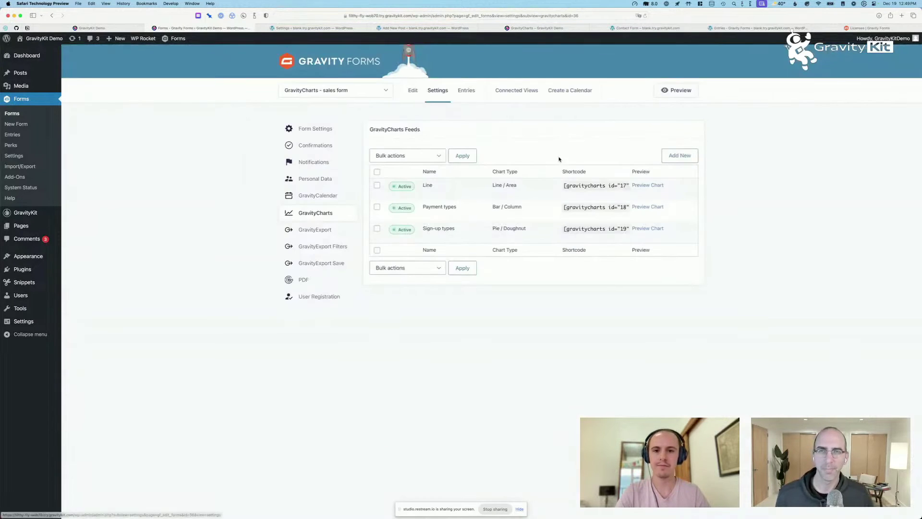
- Open the Line chart feed for editing and examine its chart data settings and the Sales revenue per day preview
{"action": "scroll", "coordinate": [618, 167], "scroll_direction": "up", "scroll_amount": 3}
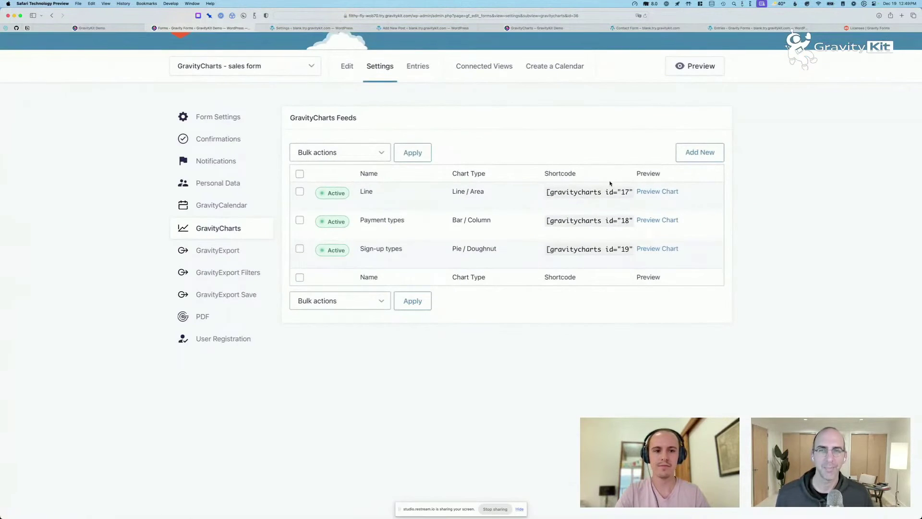
{"action": "left_click", "coordinate": [559, 193]}
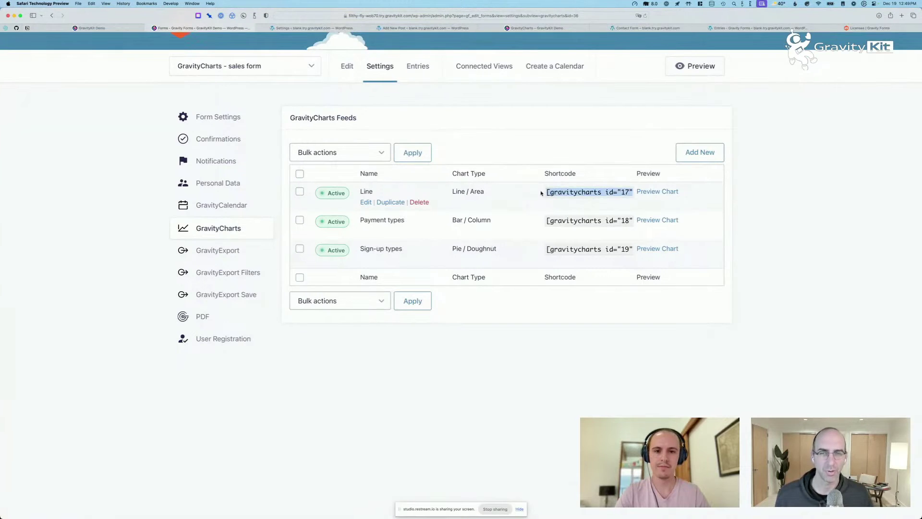
{"action": "left_click", "coordinate": [368, 202]}
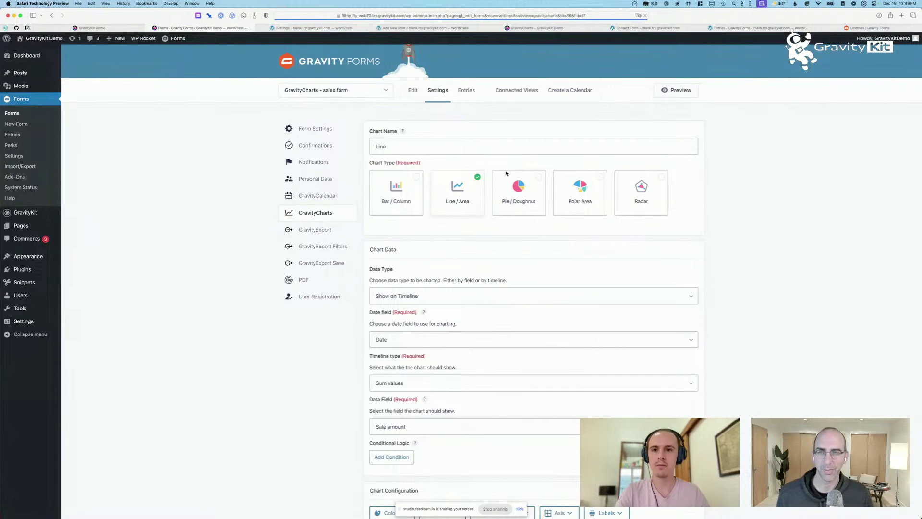
{"action": "scroll", "coordinate": [694, 291], "scroll_direction": "down", "scroll_amount": 2}
{"action": "scroll", "coordinate": [694, 291], "scroll_direction": "down", "scroll_amount": 10}
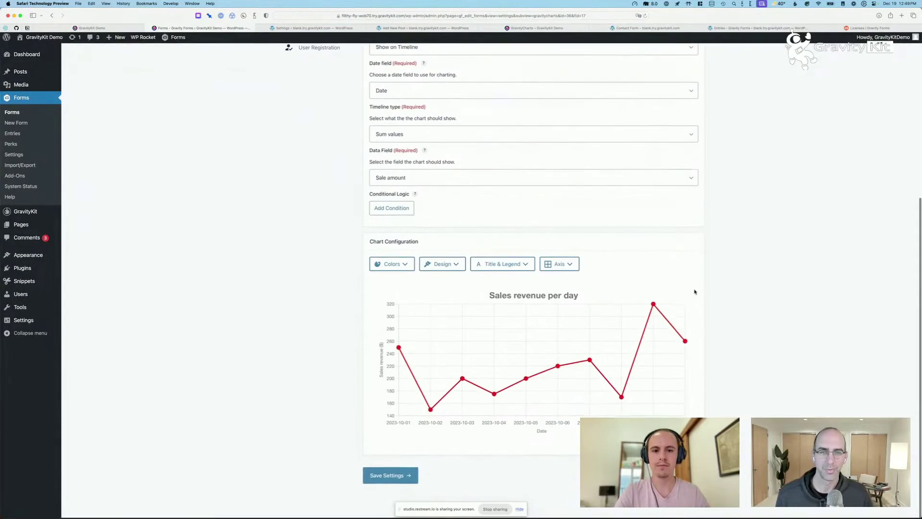
{"action": "scroll", "coordinate": [694, 292], "scroll_direction": "up", "scroll_amount": 5}
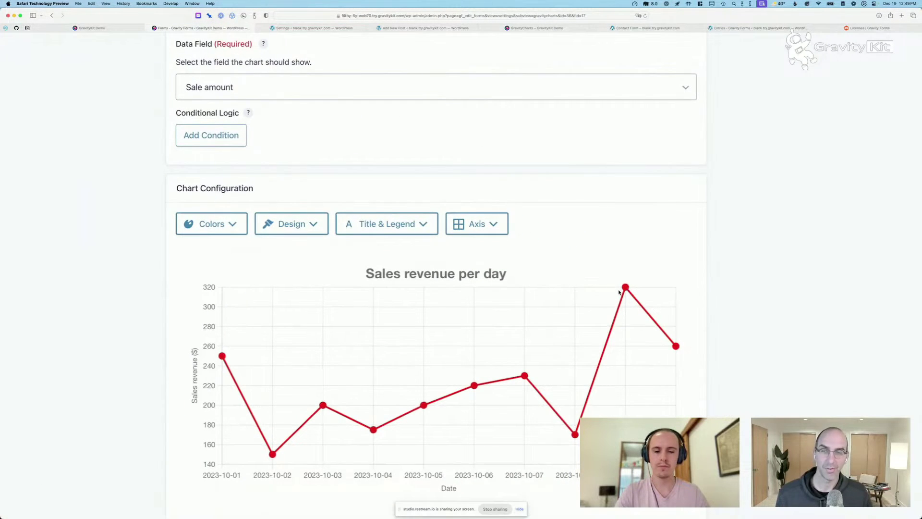
{"action": "scroll", "coordinate": [620, 291], "scroll_direction": "down", "scroll_amount": 5}
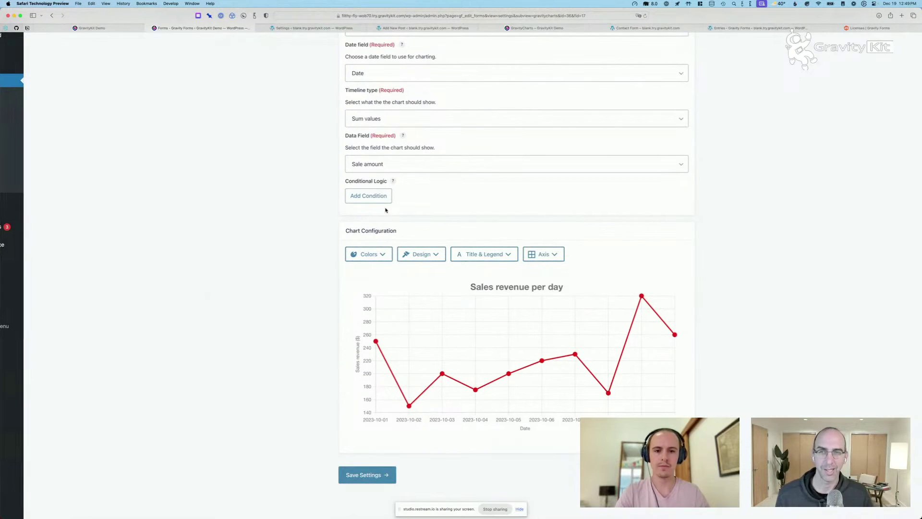
- Add a conditional logic rule to the Line chart feed: Sale amount greater than 200
{"action": "left_click", "coordinate": [372, 197]}
{"action": "left_click", "coordinate": [371, 200]}
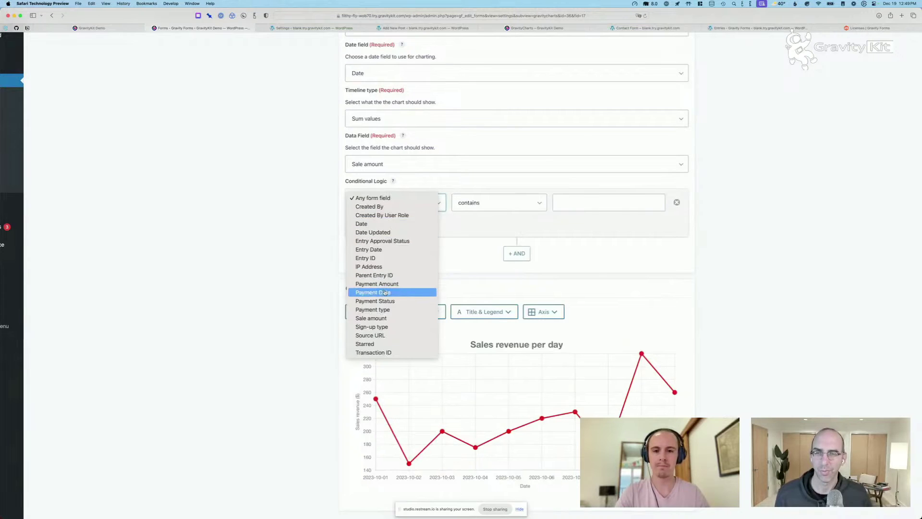
{"action": "left_click", "coordinate": [382, 317]}
{"action": "left_click", "coordinate": [497, 202]}
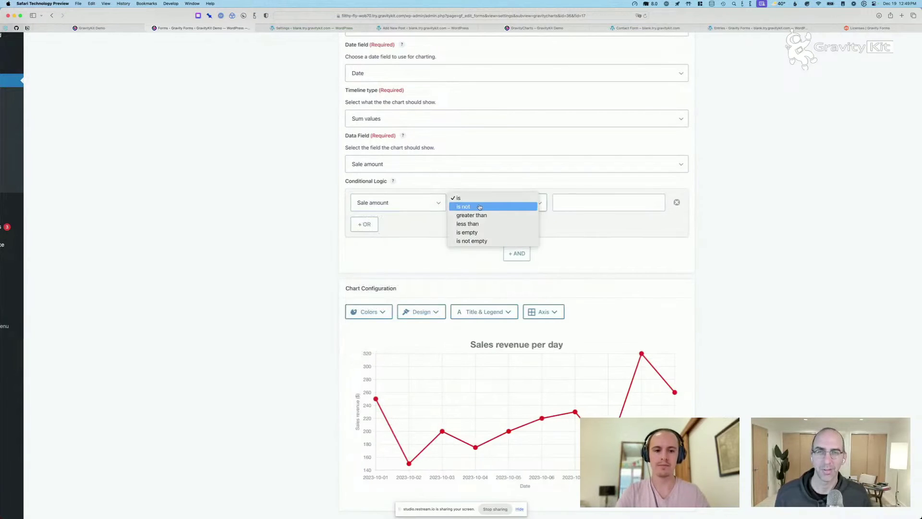
{"action": "left_click", "coordinate": [475, 216]}
{"action": "left_click", "coordinate": [577, 203]}
{"action": "type", "text": "20"}
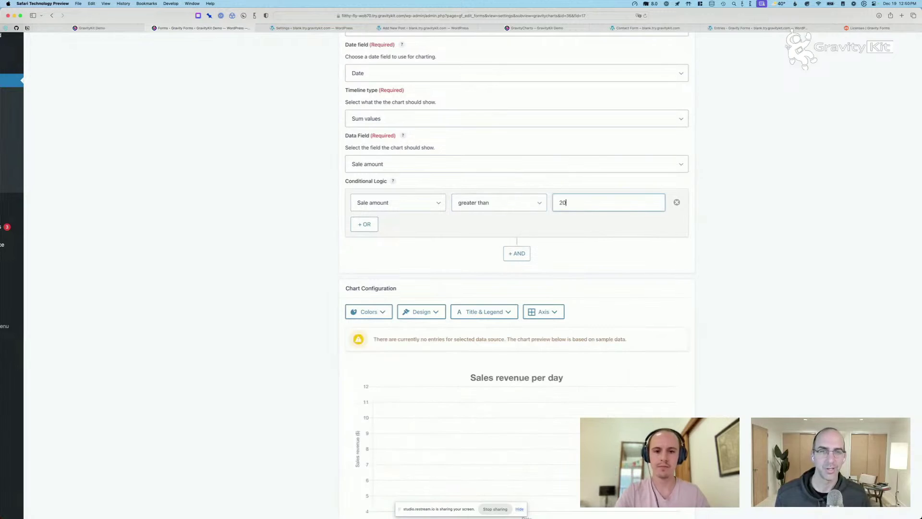
{"action": "key", "text": "Tab"}
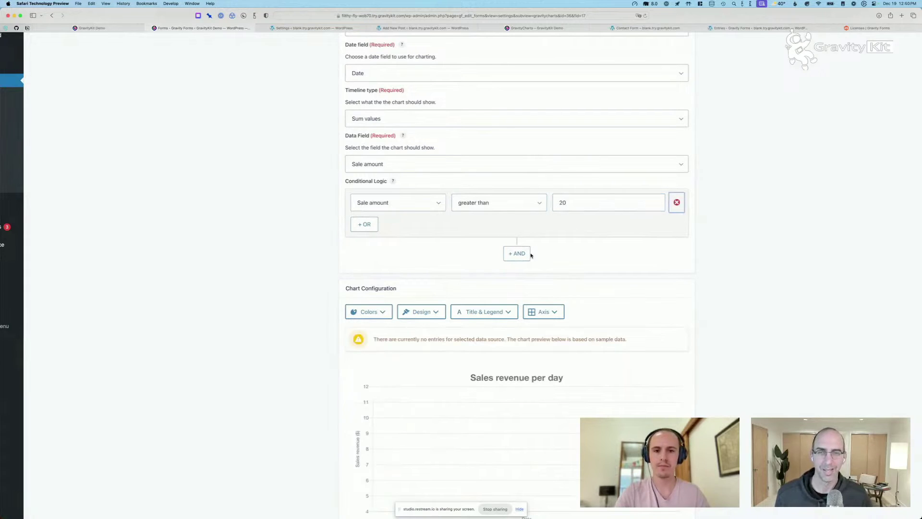
{"action": "left_click", "coordinate": [580, 205]}
{"action": "type", "text": "0"}
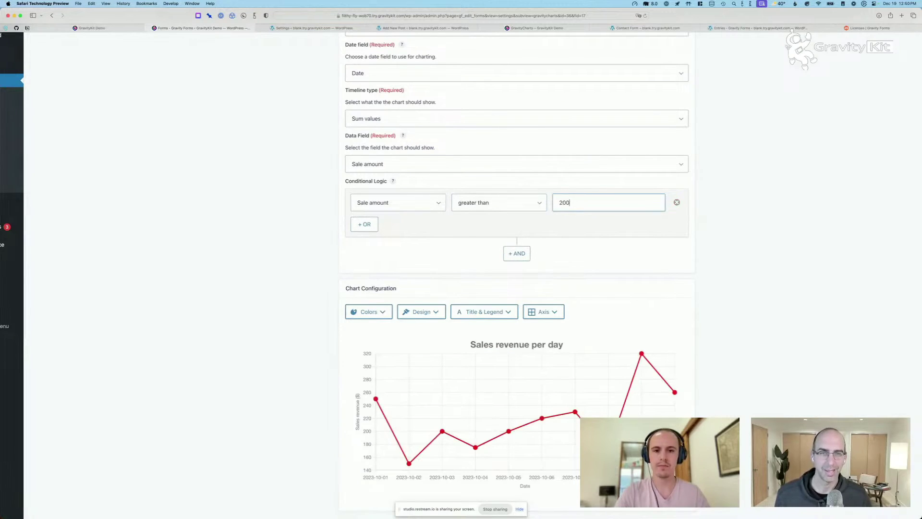
{"action": "left_click", "coordinate": [580, 230]}
- Raise the Sale amount condition's threshold to 300 and check the chart preview
{"action": "double_click", "coordinate": [575, 206]}
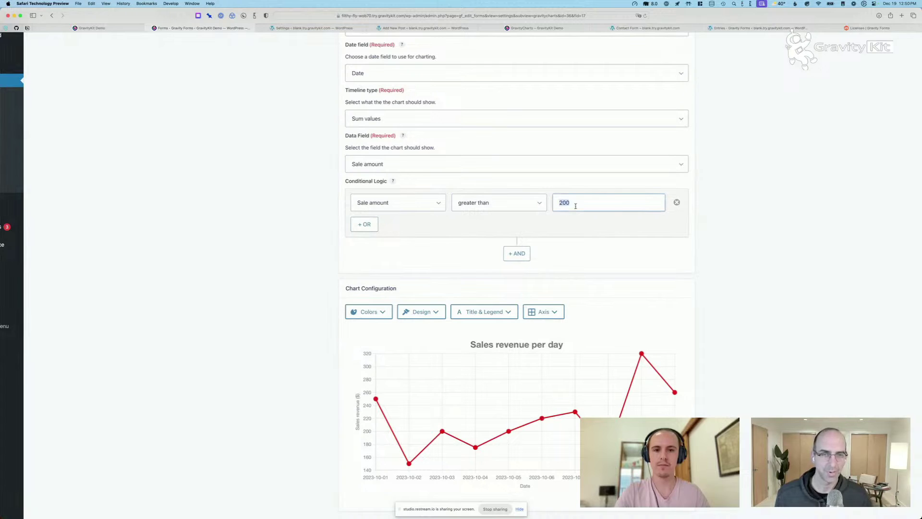
{"action": "type", "text": "300"}
{"action": "key", "text": "Tab"}
{"action": "left_click", "coordinate": [571, 226]}
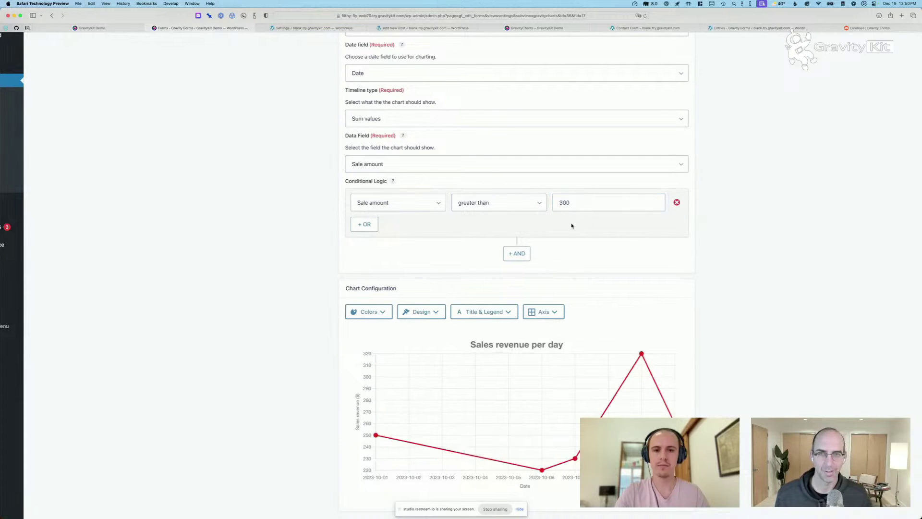
{"action": "scroll", "coordinate": [567, 245], "scroll_direction": "down", "scroll_amount": 3}
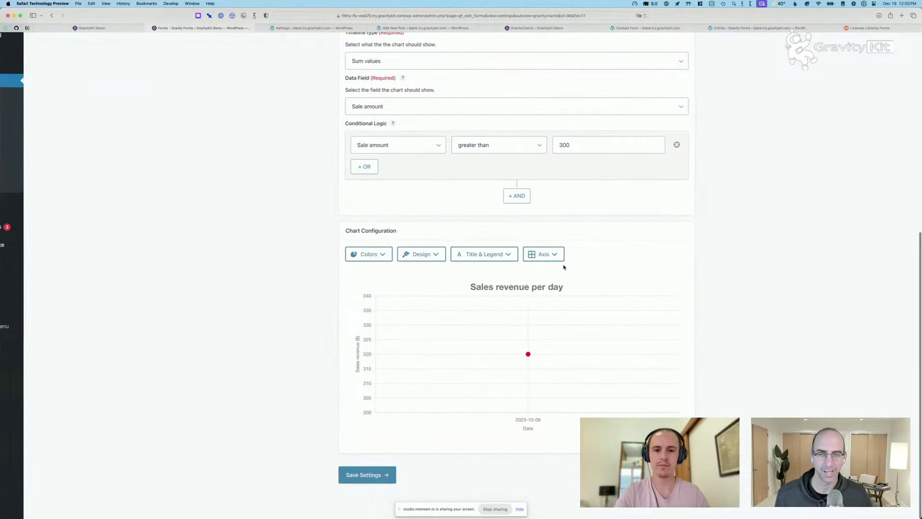
{"action": "scroll", "coordinate": [560, 208], "scroll_direction": "up", "scroll_amount": 10}
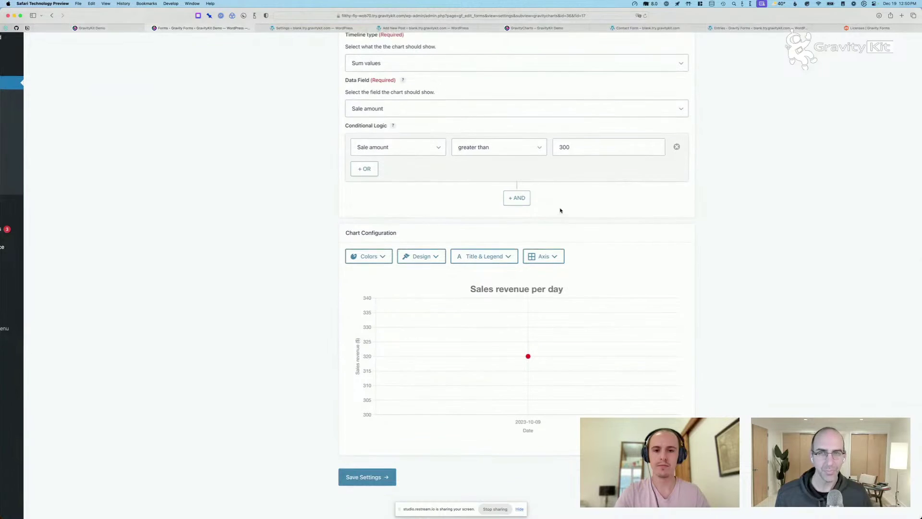
- Return to the View editor and open the settings of the Sale amount entry field
{"action": "left_click", "coordinate": [371, 164]}
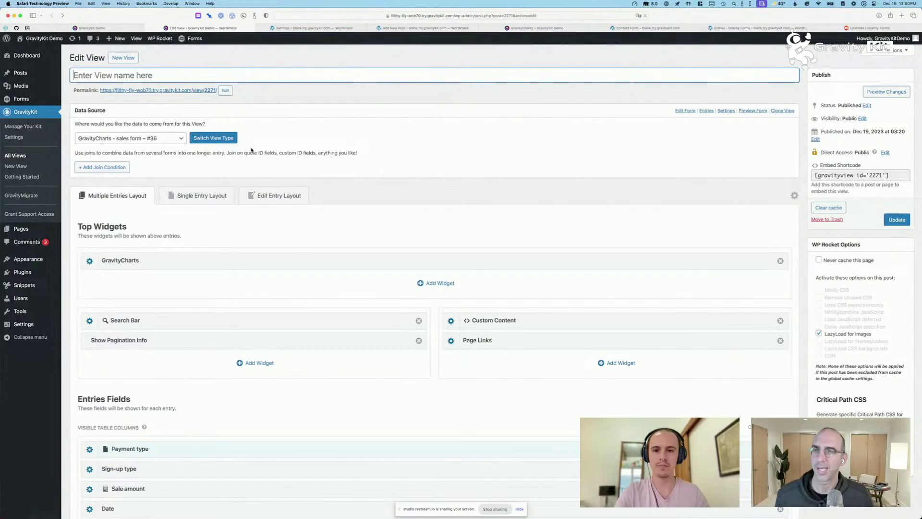
{"action": "scroll", "coordinate": [300, 262], "scroll_direction": "down", "scroll_amount": 3}
{"action": "scroll", "coordinate": [300, 263], "scroll_direction": "down", "scroll_amount": 2}
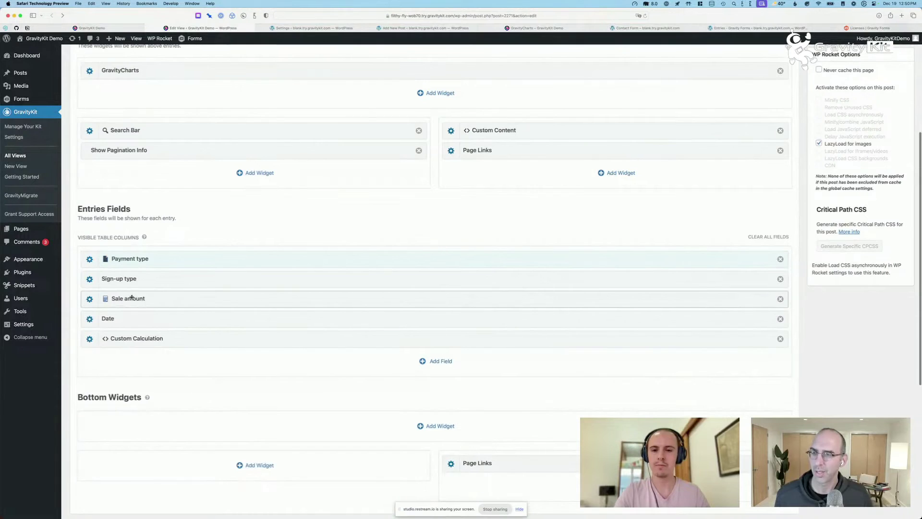
{"action": "scroll", "coordinate": [104, 299], "scroll_direction": "up", "scroll_amount": 5}
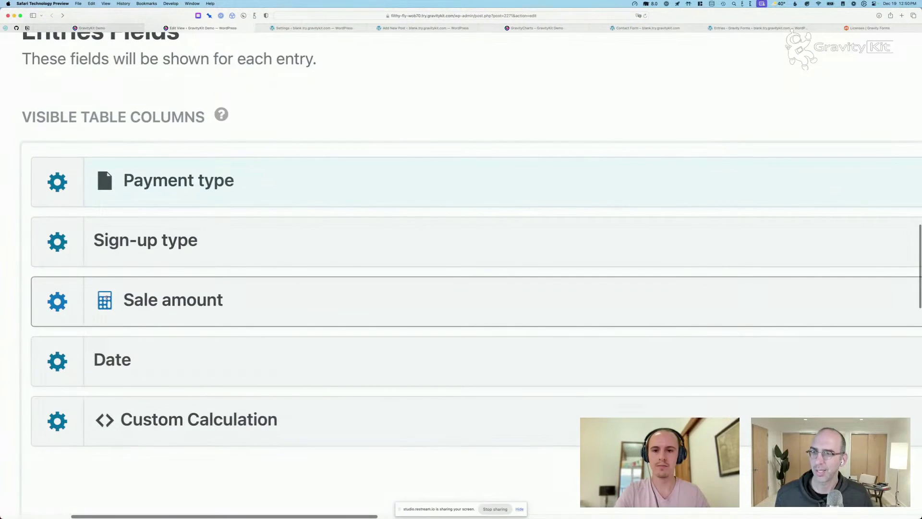
{"action": "scroll", "coordinate": [173, 301], "scroll_direction": "down", "scroll_amount": 5}
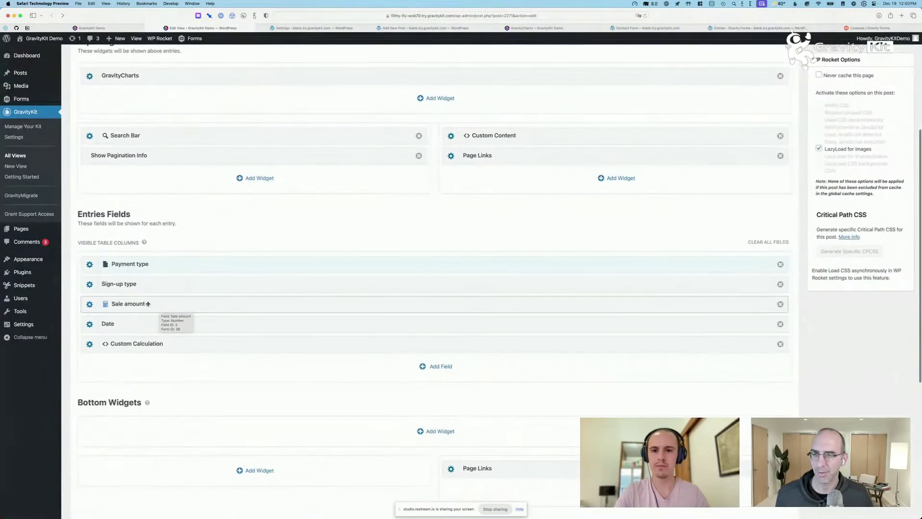
{"action": "left_click", "coordinate": [139, 304]}
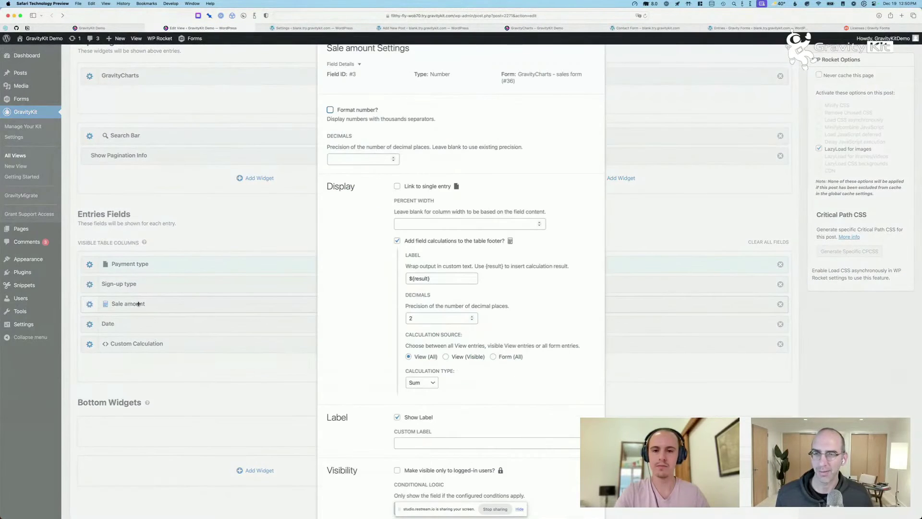
- Turn the Sale amount field's table footer calculations off and back on
{"action": "left_click", "coordinate": [427, 242]}
{"action": "scroll", "coordinate": [378, 173], "scroll_direction": "up", "scroll_amount": 1}
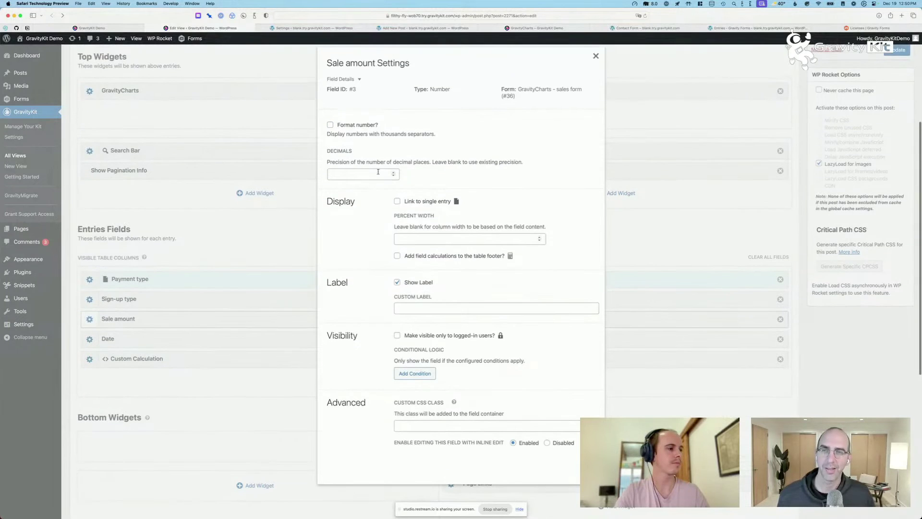
{"action": "scroll", "coordinate": [422, 257], "scroll_direction": "up", "scroll_amount": 5}
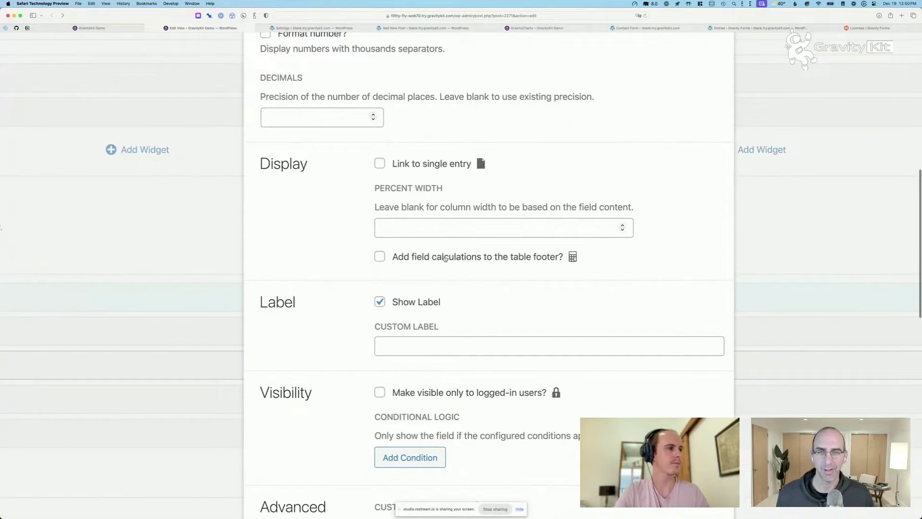
{"action": "left_click", "coordinate": [444, 258]}
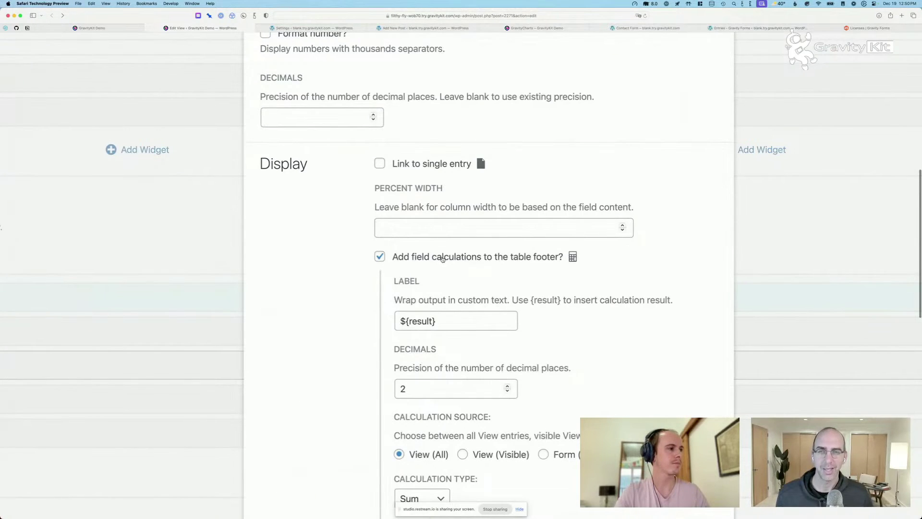
{"action": "scroll", "coordinate": [443, 259], "scroll_direction": "down", "scroll_amount": 3}
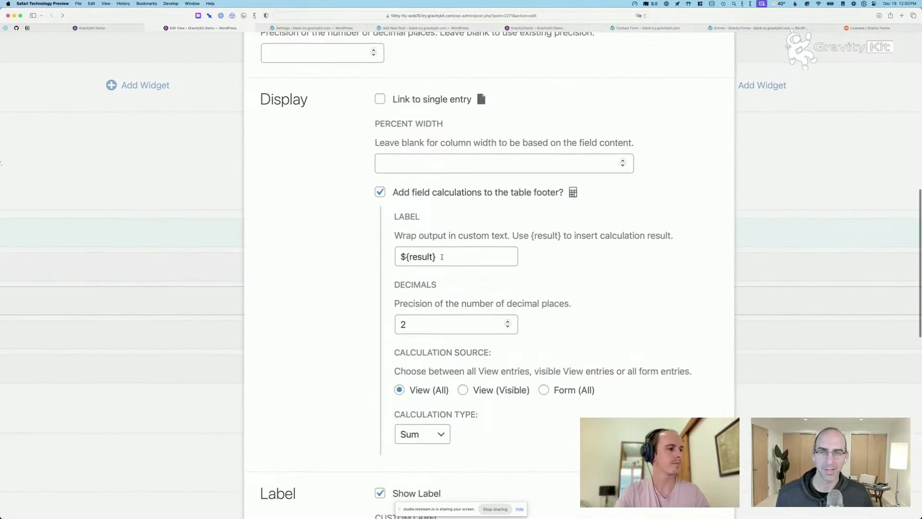
- Remove the $ prefix from the footer calculation label and put it back in front of {result}
{"action": "left_click", "coordinate": [448, 245]}
{"action": "key", "text": "super+Left"}
{"action": "key", "text": "shift+Right"}
{"action": "key", "text": "super+x"}
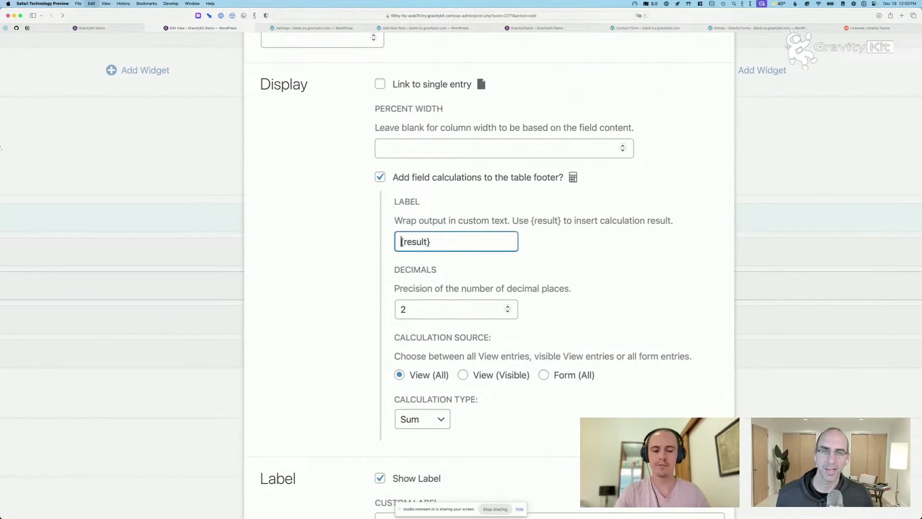
{"action": "triple_click", "coordinate": [433, 244]}
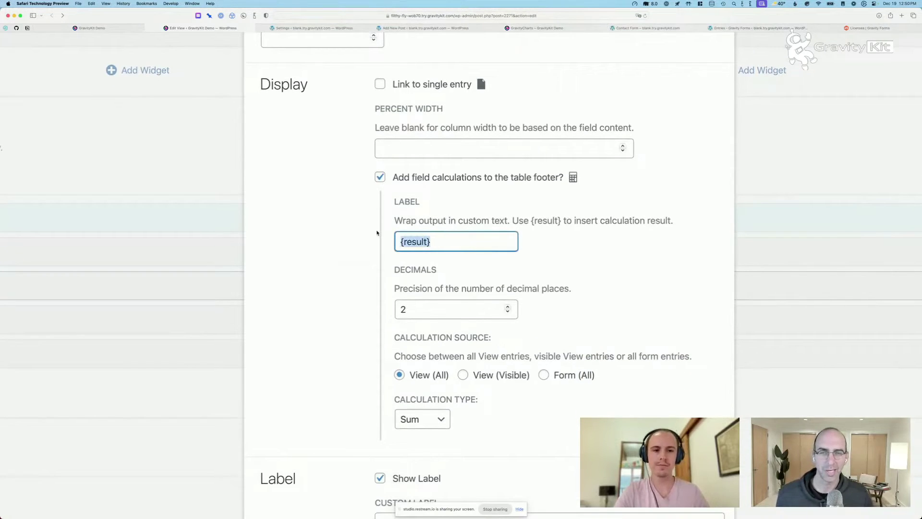
{"action": "left_click", "coordinate": [433, 244]}
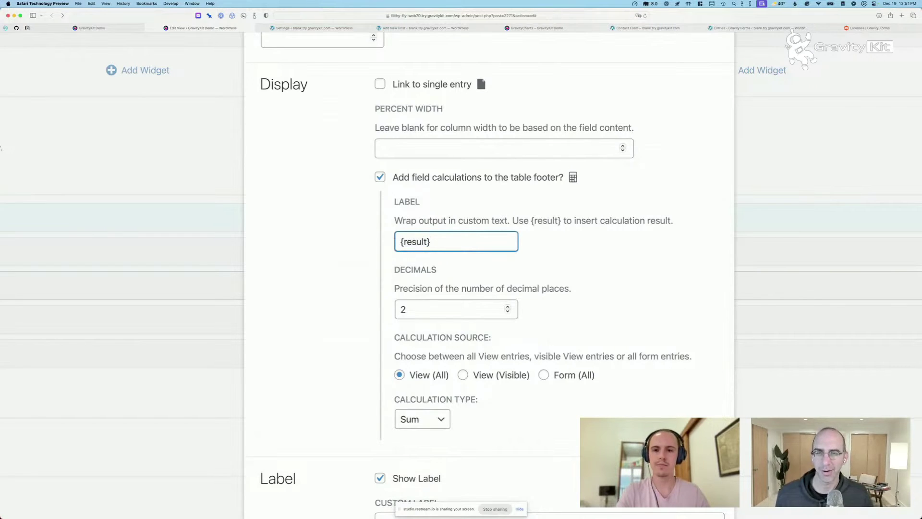
{"action": "type", "text": "$"}
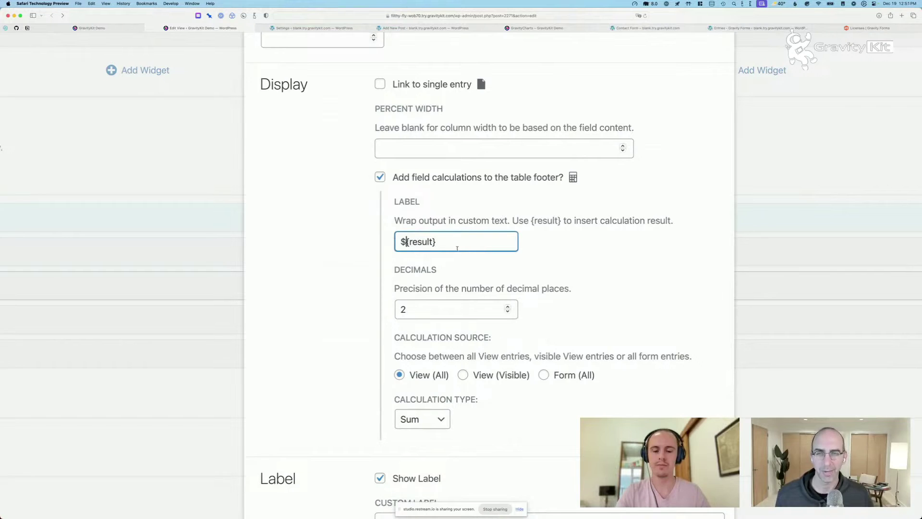
{"action": "left_click", "coordinate": [460, 247]}
- Try View (Visible) as the source of the Sale amount footer calculation and settle on Form (All)
{"action": "scroll", "coordinate": [537, 288], "scroll_direction": "down", "scroll_amount": 1}
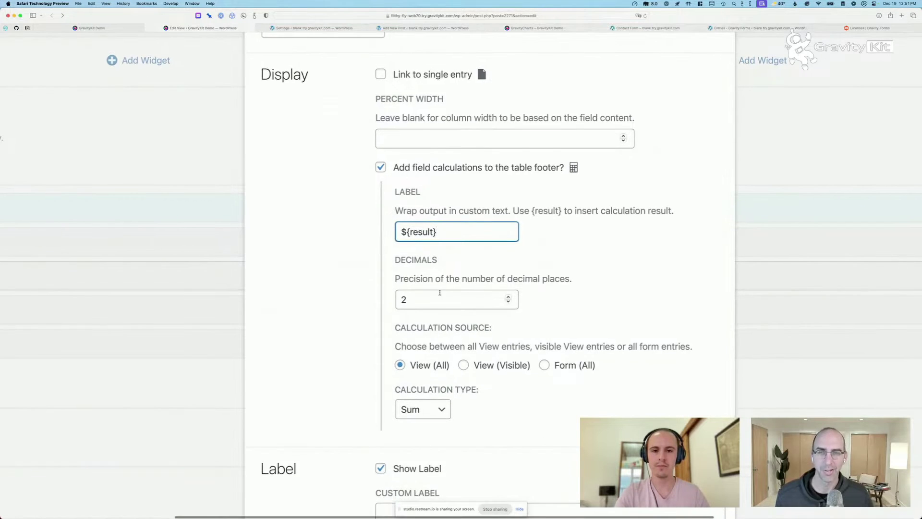
{"action": "double_click", "coordinate": [425, 295]}
{"action": "scroll", "coordinate": [673, 324], "scroll_direction": "down", "scroll_amount": 3}
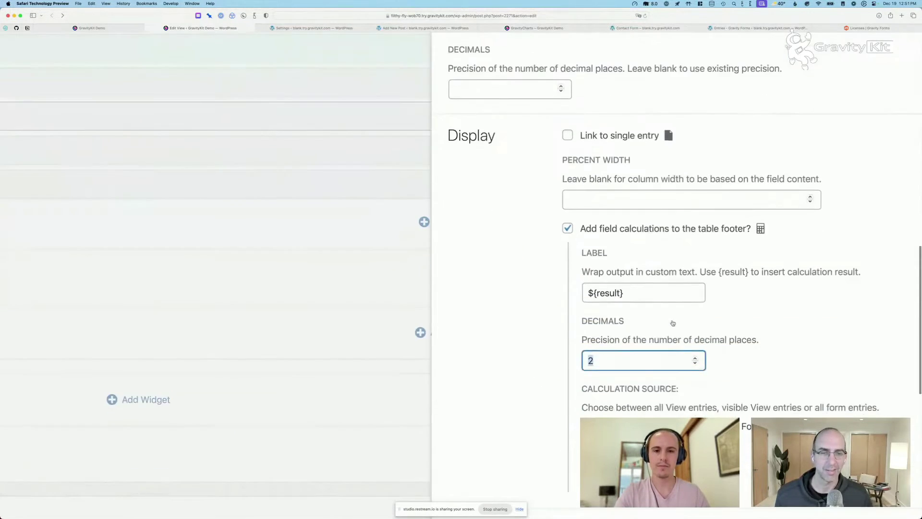
{"action": "scroll", "coordinate": [748, 333], "scroll_direction": "right", "scroll_amount": 2}
{"action": "scroll", "coordinate": [747, 334], "scroll_direction": "down", "scroll_amount": 2}
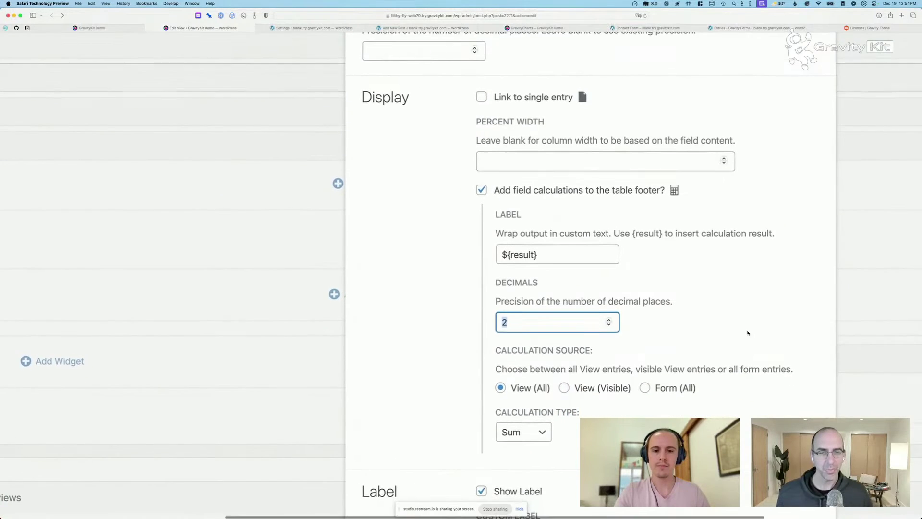
{"action": "scroll", "coordinate": [746, 334], "scroll_direction": "right", "scroll_amount": 1}
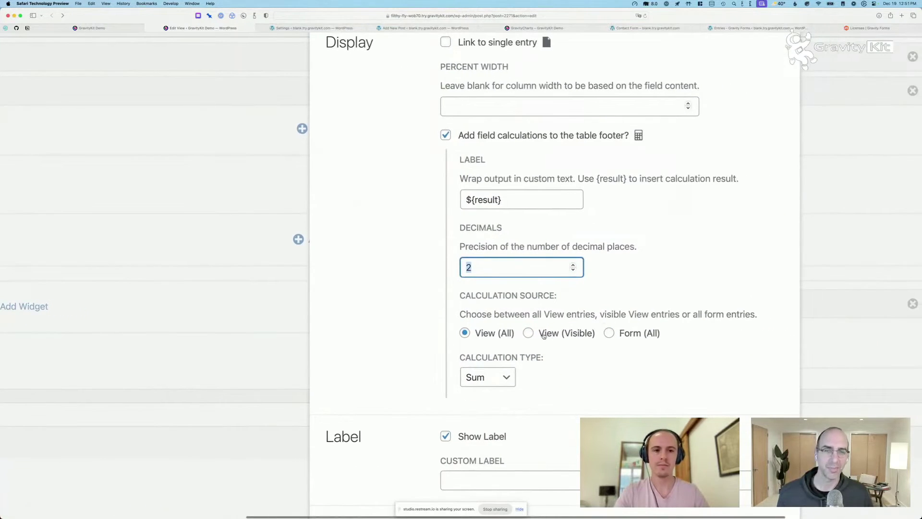
{"action": "scroll", "coordinate": [504, 333], "scroll_direction": "right", "scroll_amount": 1}
{"action": "left_click", "coordinate": [505, 333]}
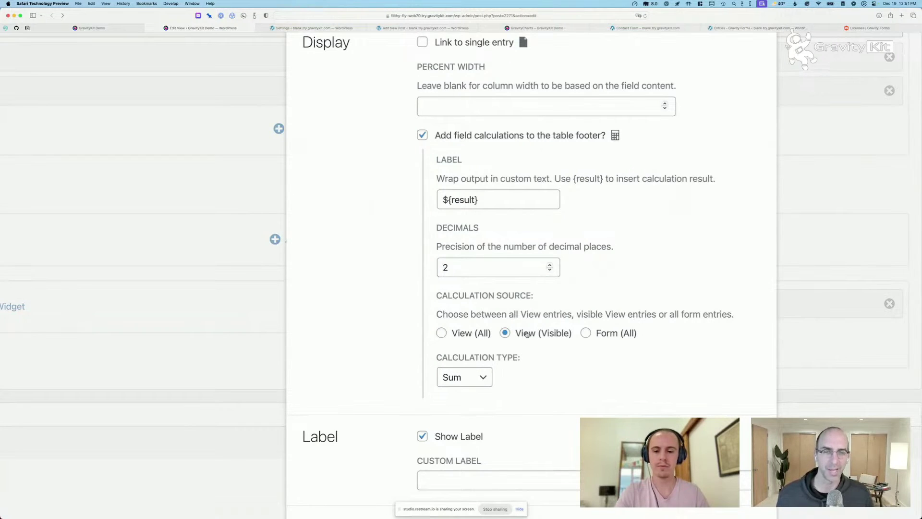
{"action": "left_click", "coordinate": [610, 336]}
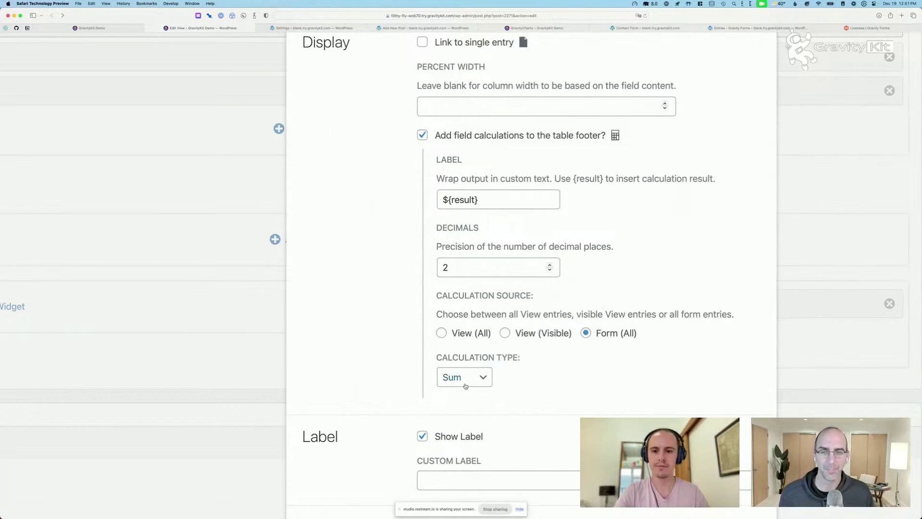
- Change the footer calculation type to Custom and place the cursor in the empty custom calculation
{"action": "left_click", "coordinate": [475, 382]}
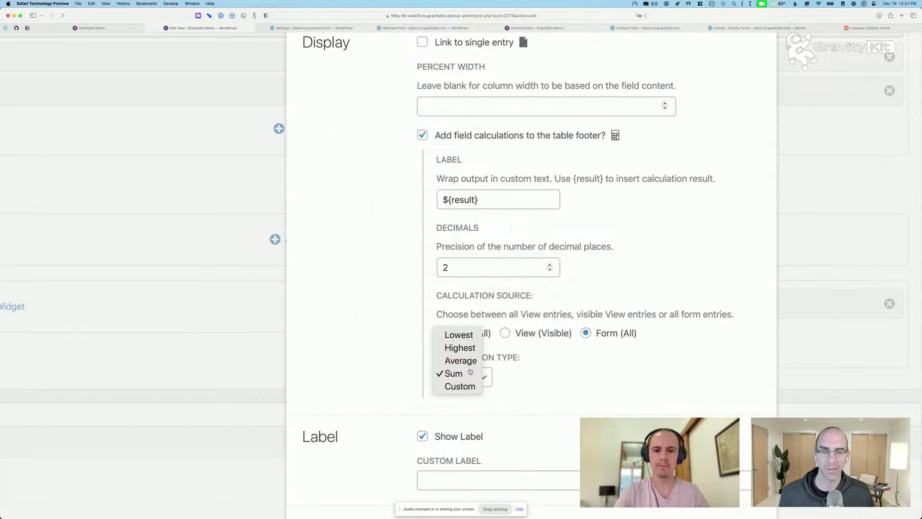
{"action": "left_click", "coordinate": [470, 387]}
{"action": "scroll", "coordinate": [572, 375], "scroll_direction": "down", "scroll_amount": 4}
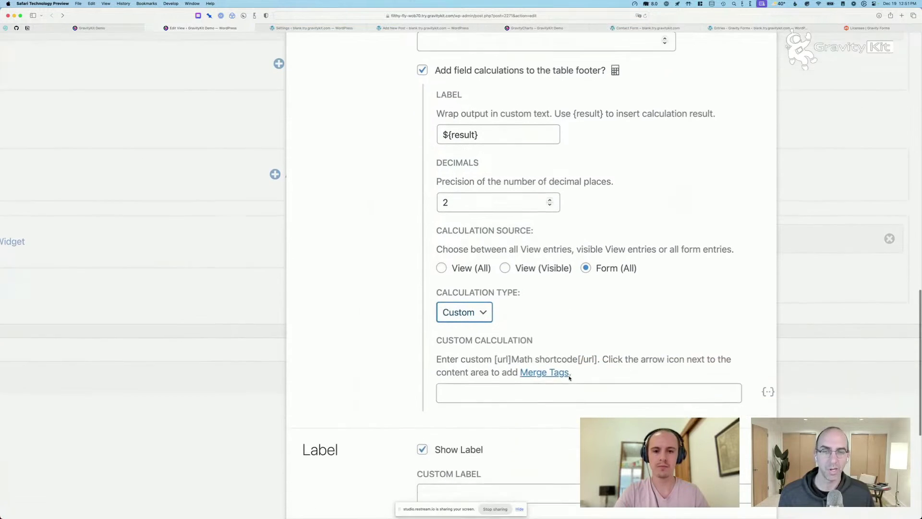
{"action": "left_click", "coordinate": [586, 366]}
{"action": "scroll", "coordinate": [586, 367], "scroll_direction": "down", "scroll_amount": 2}
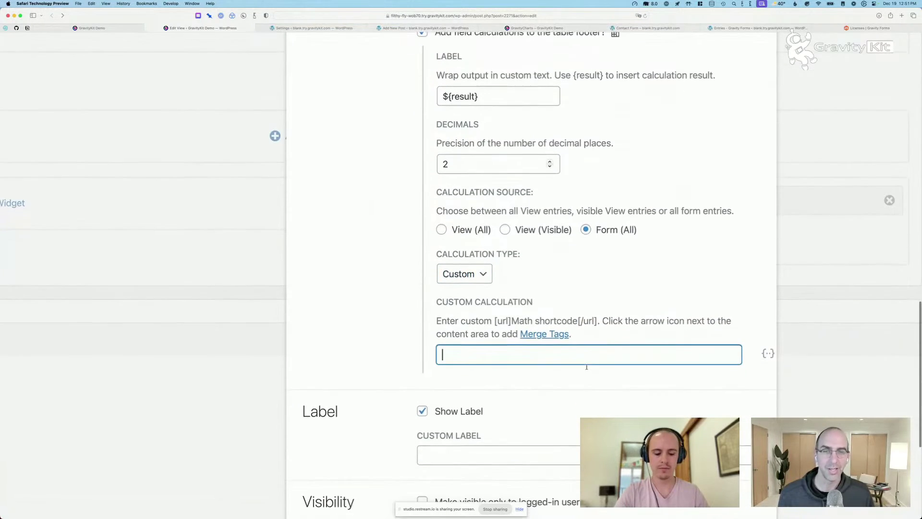
{"action": "left_click_drag", "start_coordinate": [496, 308], "coordinate": [599, 309]}
{"action": "left_click", "coordinate": [590, 328]}
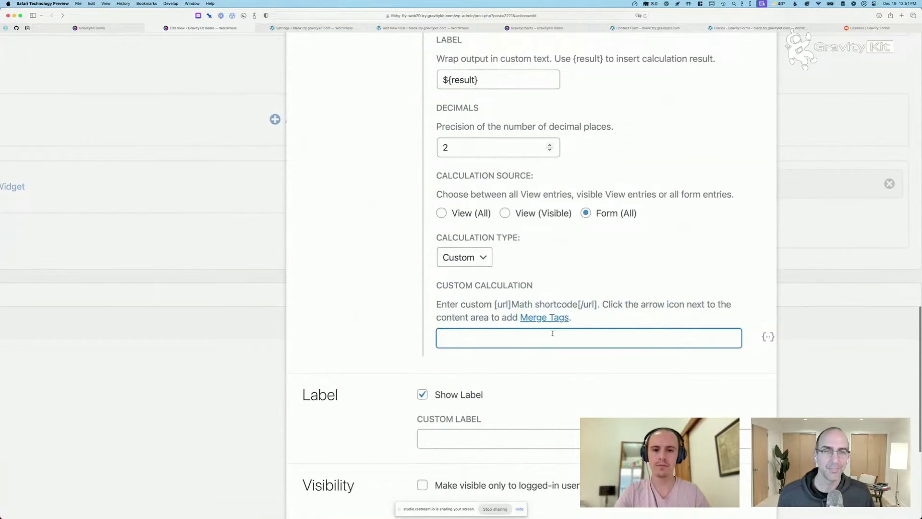
- Insert the Sale amount merge tag into the custom calculation and multiply it by 3: {Sale amount:3} * 3
{"action": "type", "text": "{"}
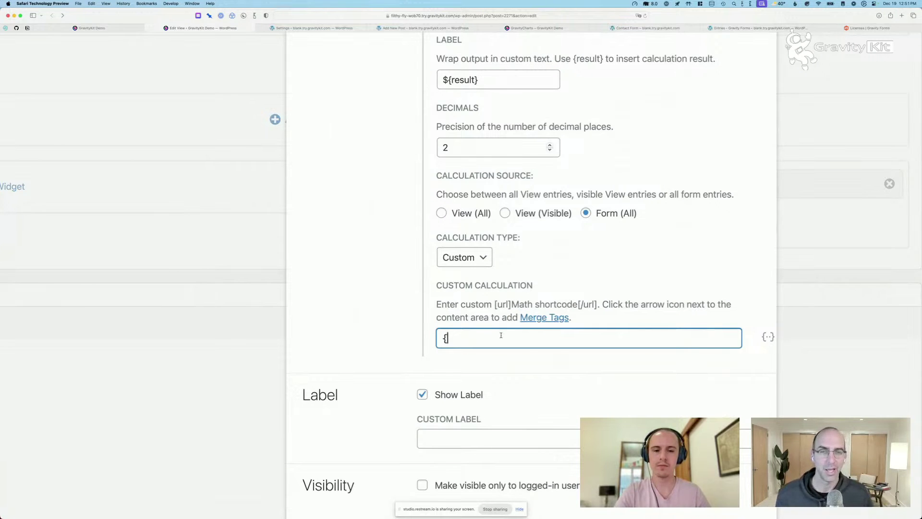
{"action": "key", "text": "BackSpace"}
{"action": "left_click", "coordinate": [768, 337]}
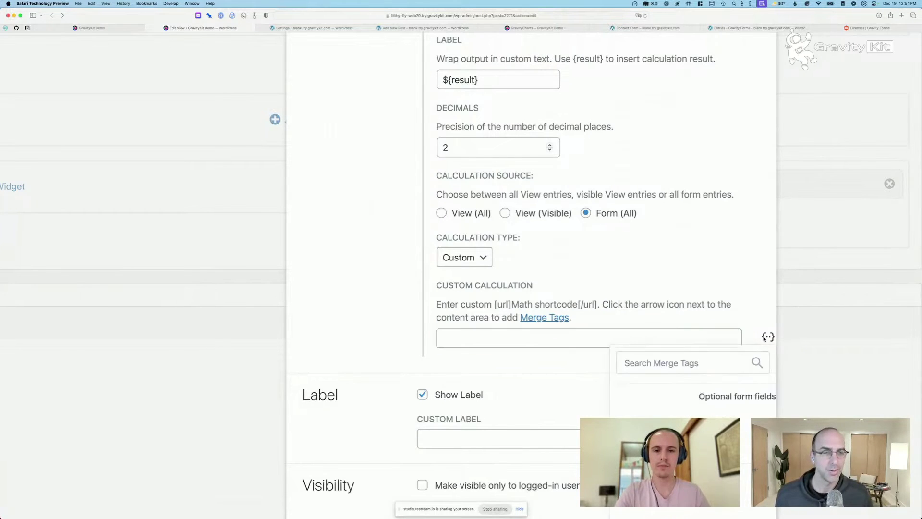
{"action": "scroll", "coordinate": [704, 376], "scroll_direction": "down", "scroll_amount": 3}
{"action": "left_click", "coordinate": [665, 383]}
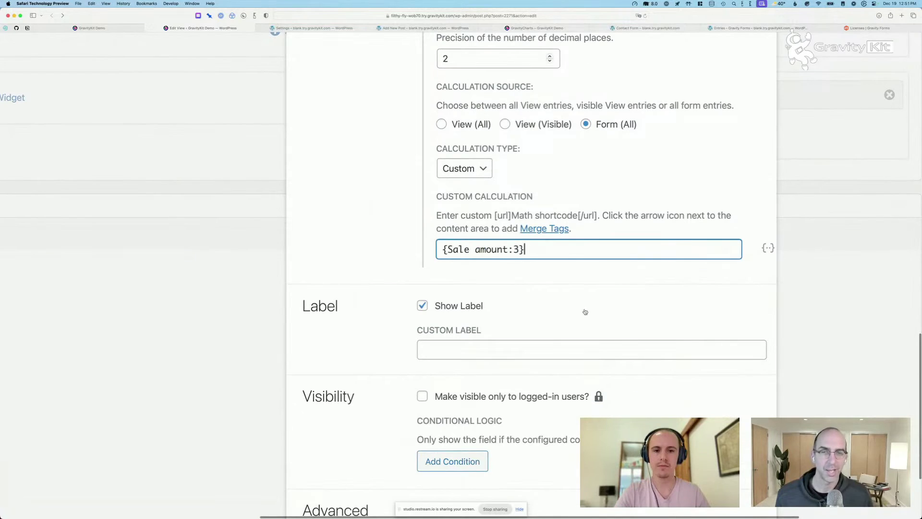
{"action": "type", "text": "* 3"}
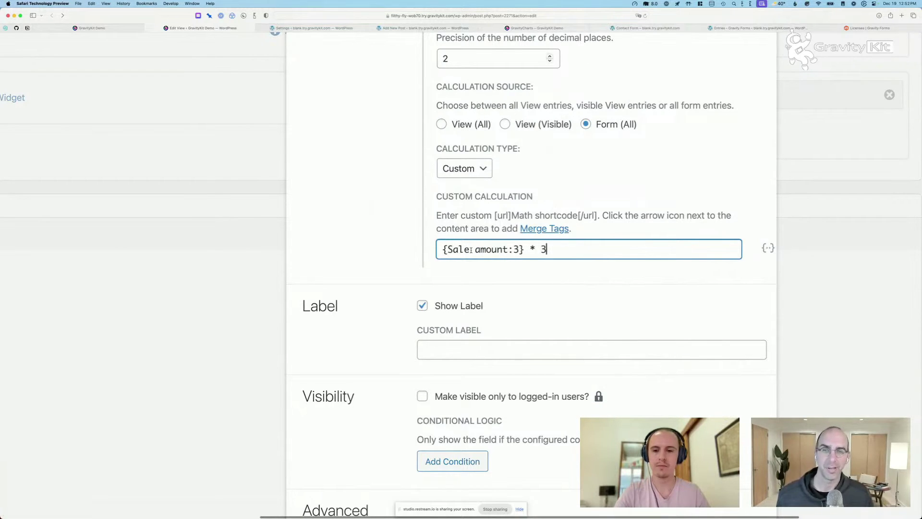
- Add the :sum modifier to the Sale amount merge tag in the custom calculation
{"action": "scroll", "coordinate": [507, 237], "scroll_direction": "up", "scroll_amount": 1}
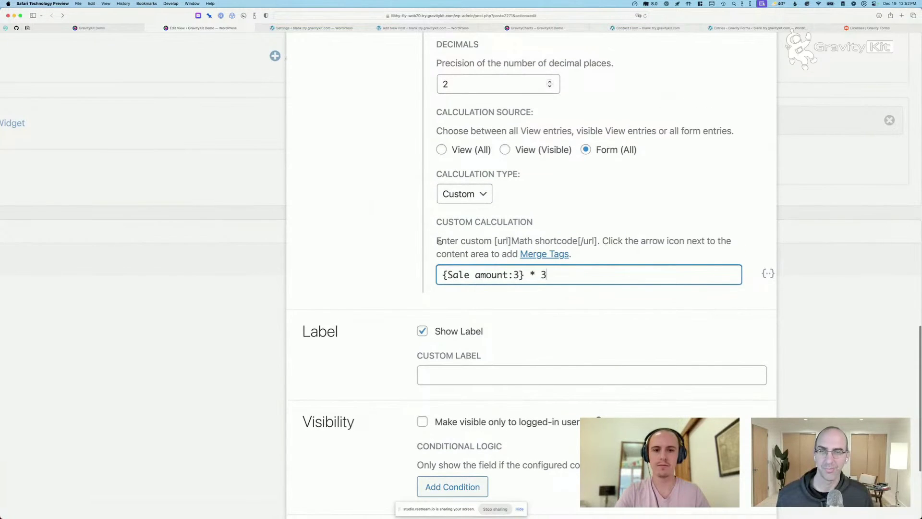
{"action": "left_click", "coordinate": [535, 275]}
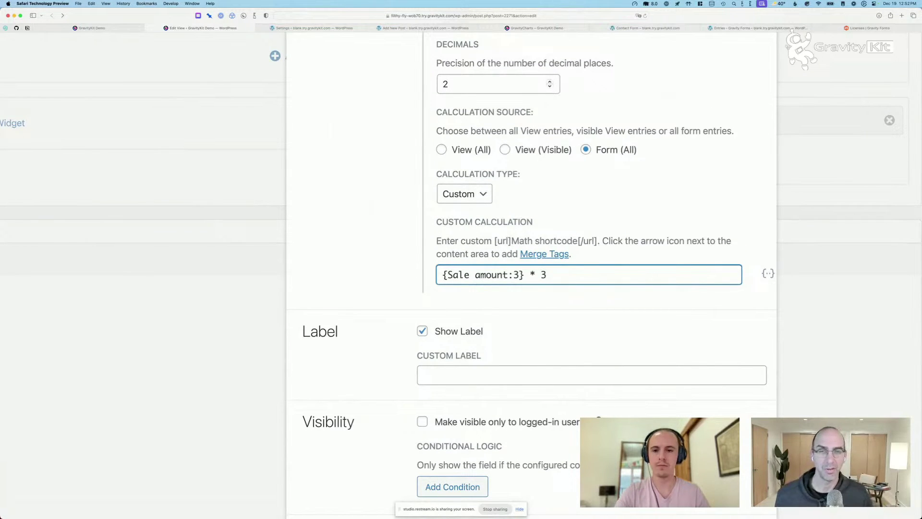
{"action": "type", "text": ":s"}
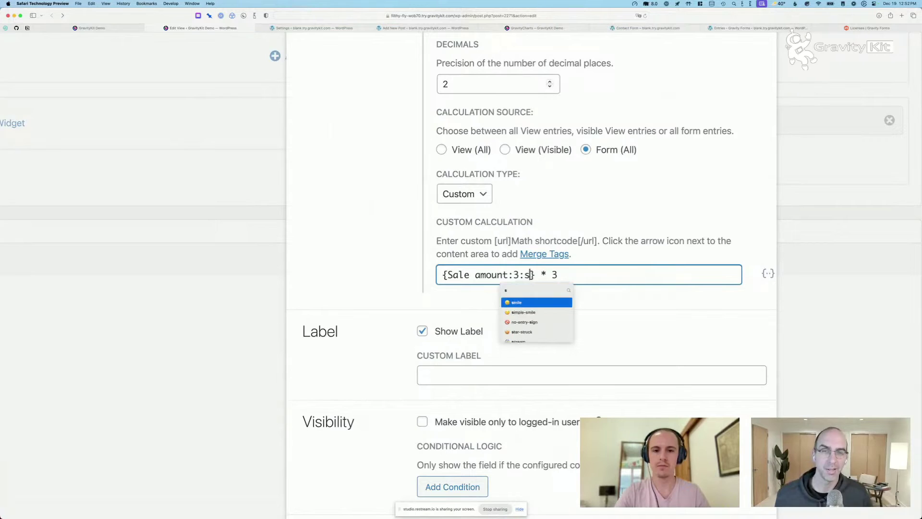
{"action": "type", "text": "um"}
{"action": "key", "text": "super+Right"}
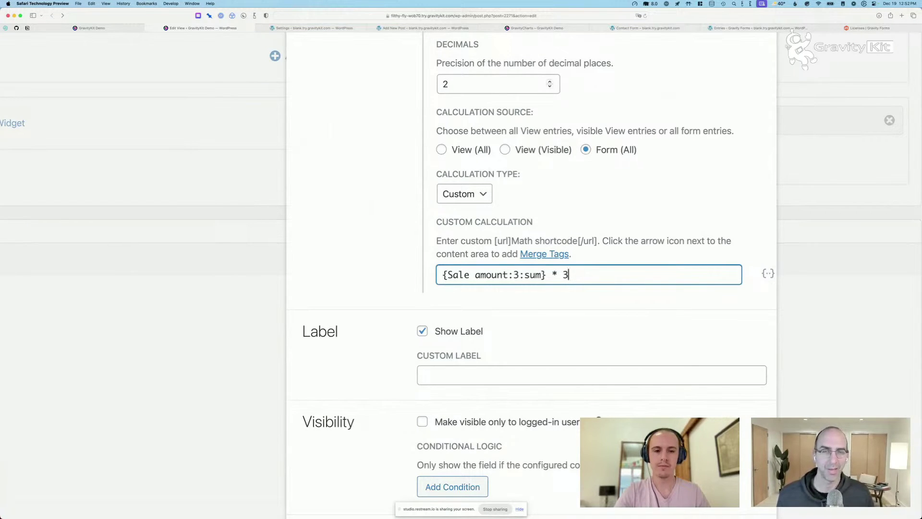
- Replace the merge tag's sum modifier with avg so the formula reads {Sale amount:3:avg} * 3
{"action": "key", "text": "Left"}
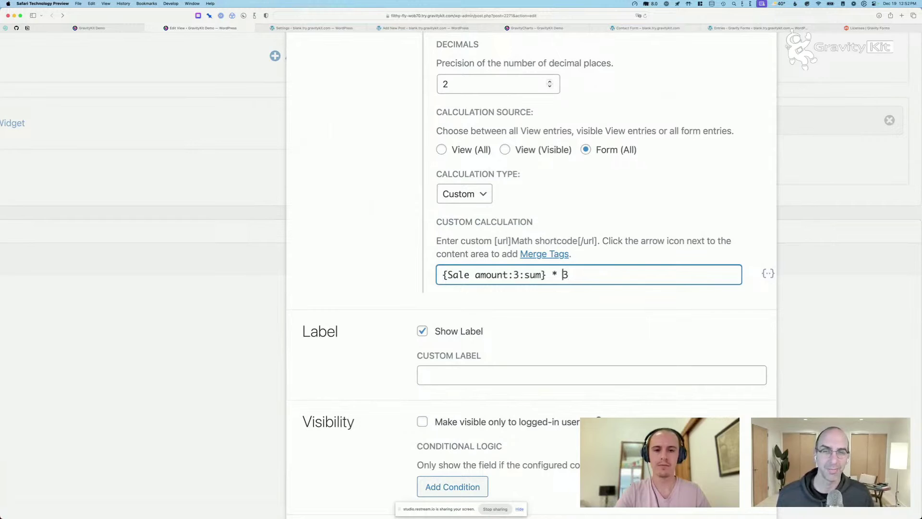
{"action": "key", "text": "shift+Right"}
{"action": "key", "text": "shift+Right"}
{"action": "key", "text": "shift+Right"}
{"action": "type", "text": "avg"}
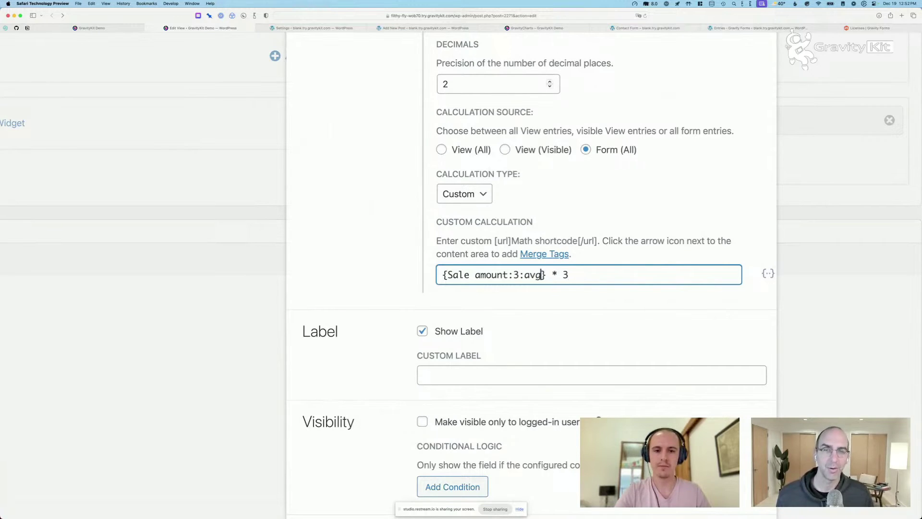
- Try the min and max modifiers in the Sale amount merge tag and return to avg
{"action": "key", "text": "shift+Left"}
{"action": "key", "text": "shift+Left"}
{"action": "key", "text": "shift+Left"}
{"action": "type", "text": "max"}
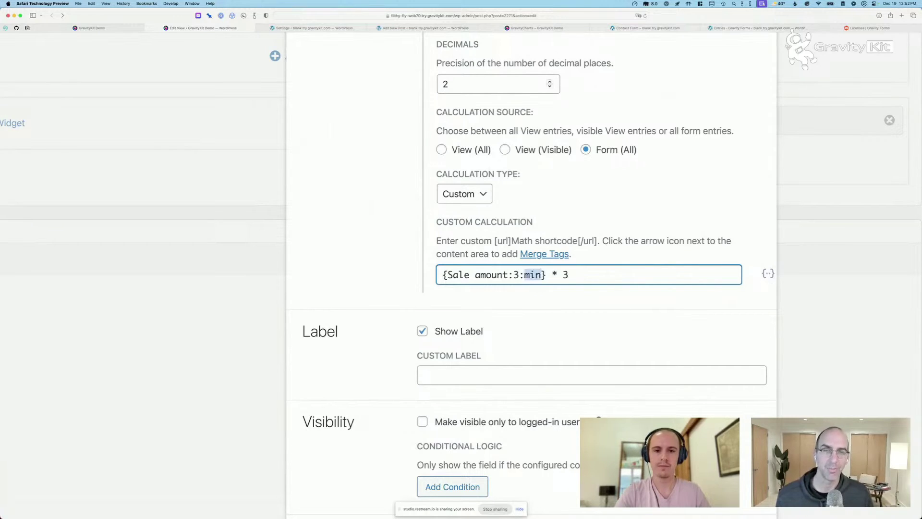
{"action": "key", "text": "shift+Left"}
{"action": "key", "text": "shift+Left"}
{"action": "key", "text": "shift+Left"}
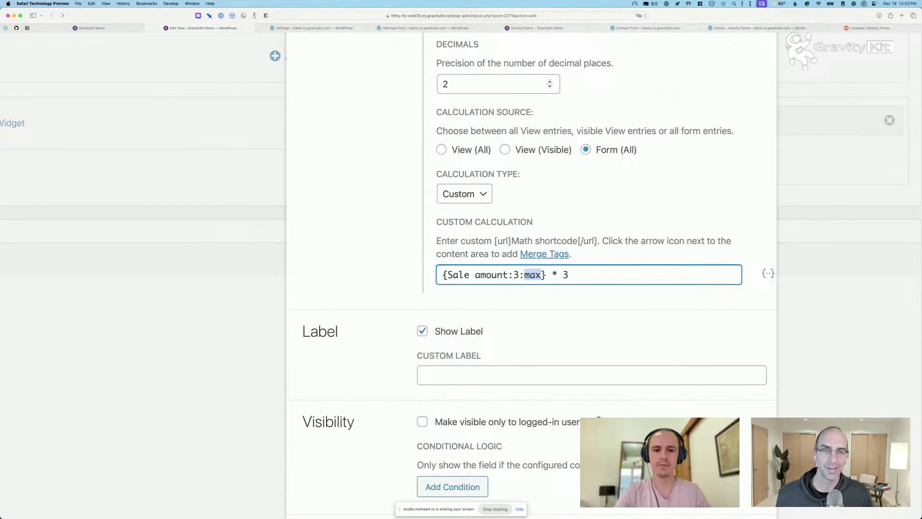
{"action": "type", "text": "dveg"}
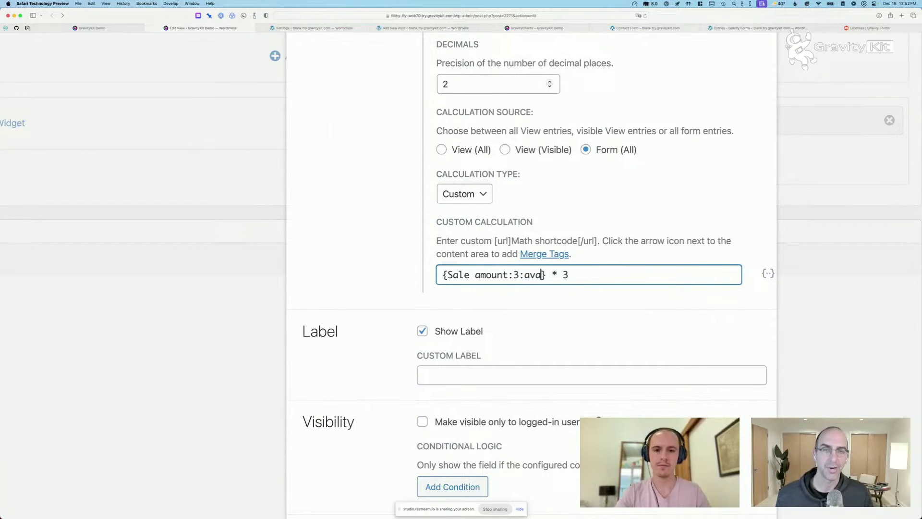
{"action": "key", "text": "BackSpace"}
{"action": "key", "text": "BackSpace"}
{"action": "type", "text": "g"}
{"action": "left_click", "coordinate": [569, 274]}
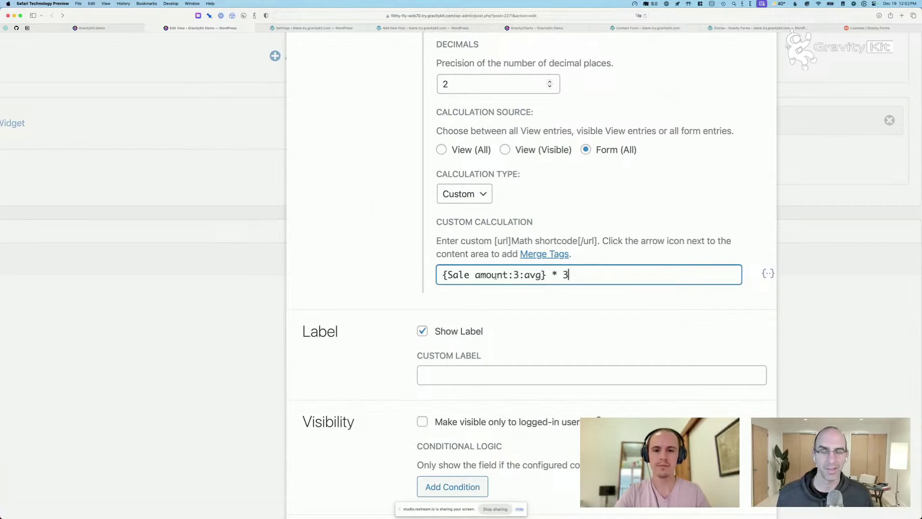
- Close the Sale amount field settings and open the View's public page from its permalink
{"action": "left_click", "coordinate": [203, 240]}
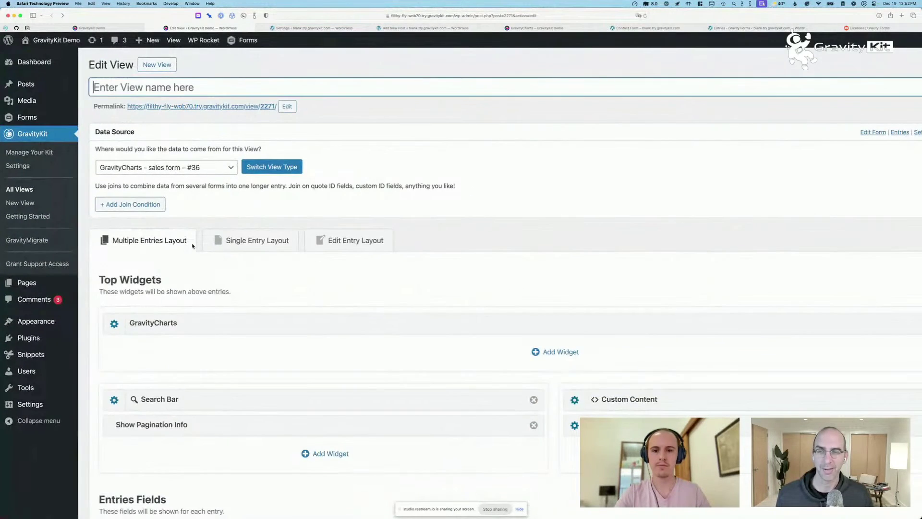
{"action": "scroll", "coordinate": [322, 263], "scroll_direction": "down", "scroll_amount": 4}
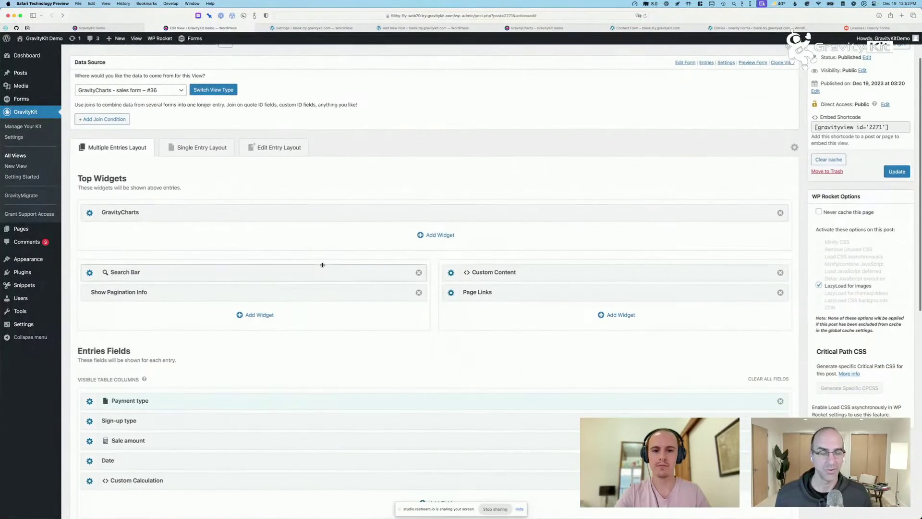
{"action": "scroll", "coordinate": [321, 264], "scroll_direction": "down", "scroll_amount": 1}
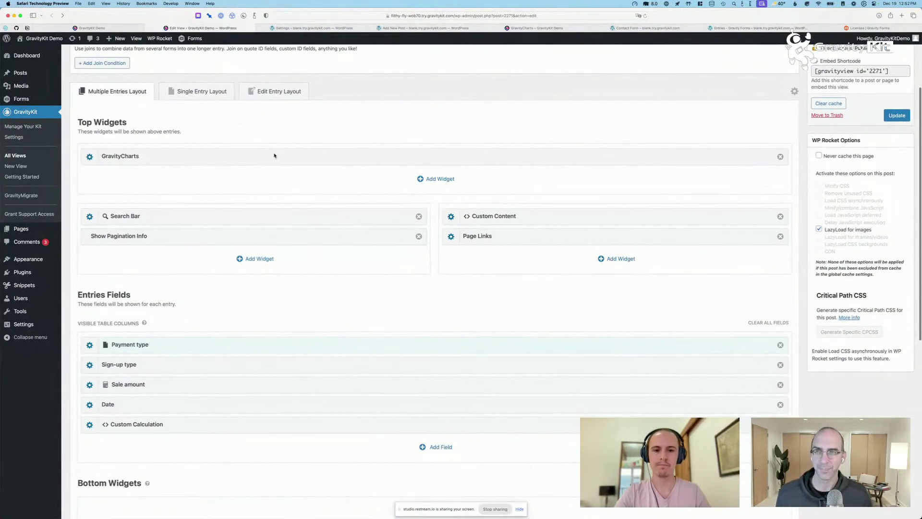
{"action": "scroll", "coordinate": [120, 72], "scroll_direction": "up", "scroll_amount": 10}
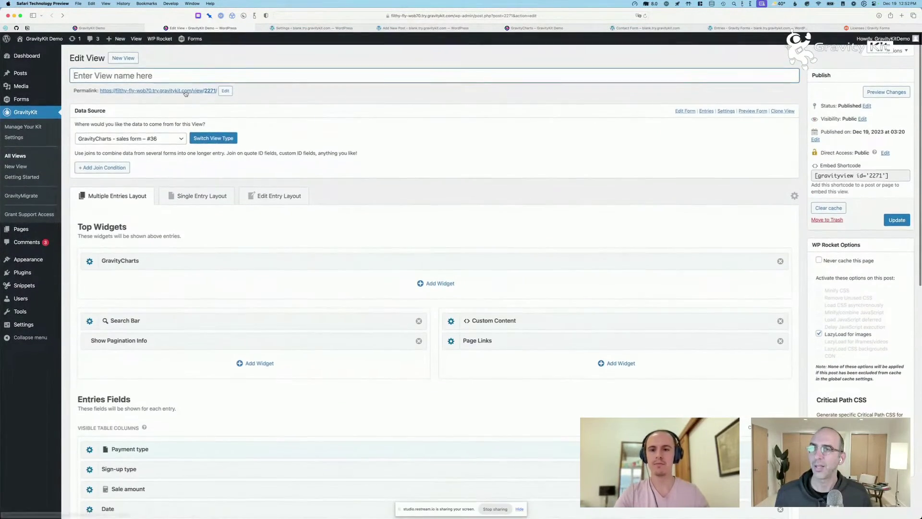
{"action": "left_click", "coordinate": [186, 93]}
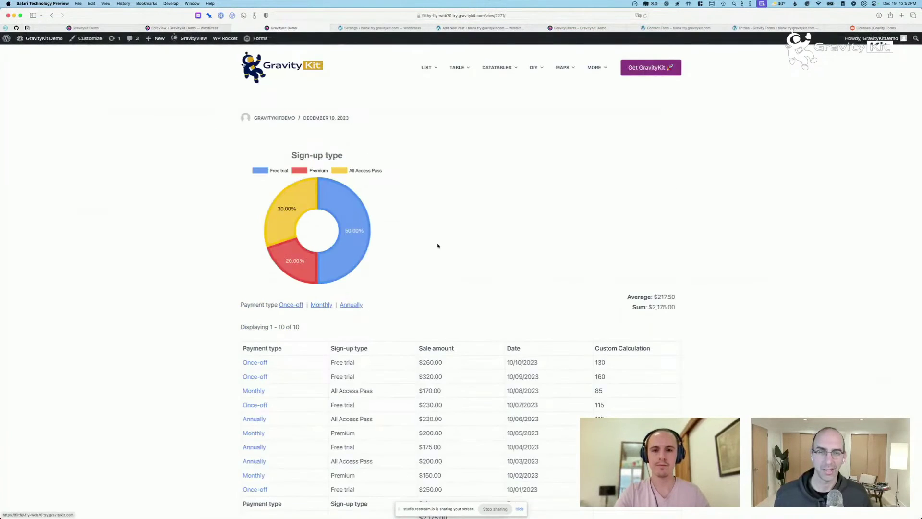
- Examine the Sale amount footer total and the Average and Sum values above the table
{"action": "scroll", "coordinate": [438, 246], "scroll_direction": "down", "scroll_amount": 3}
{"action": "left_click_drag", "start_coordinate": [451, 462], "coordinate": [421, 463]}
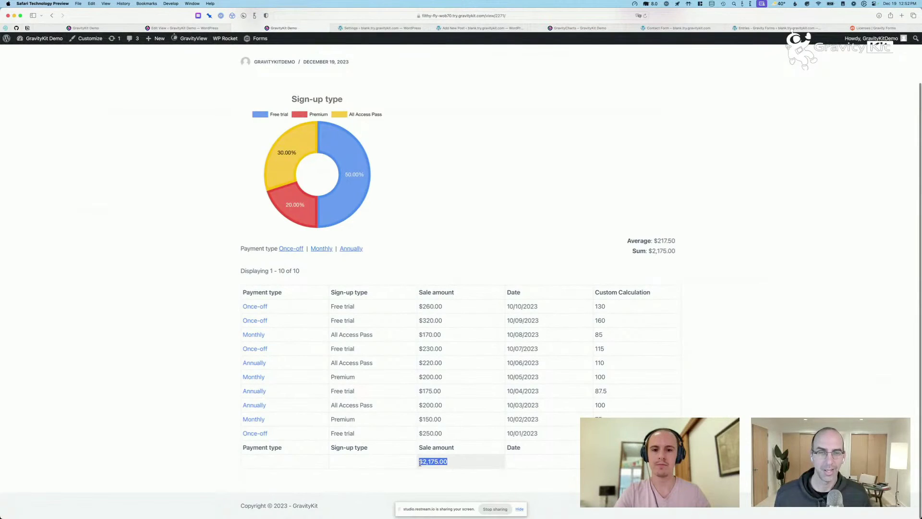
{"action": "left_click", "coordinate": [420, 462]}
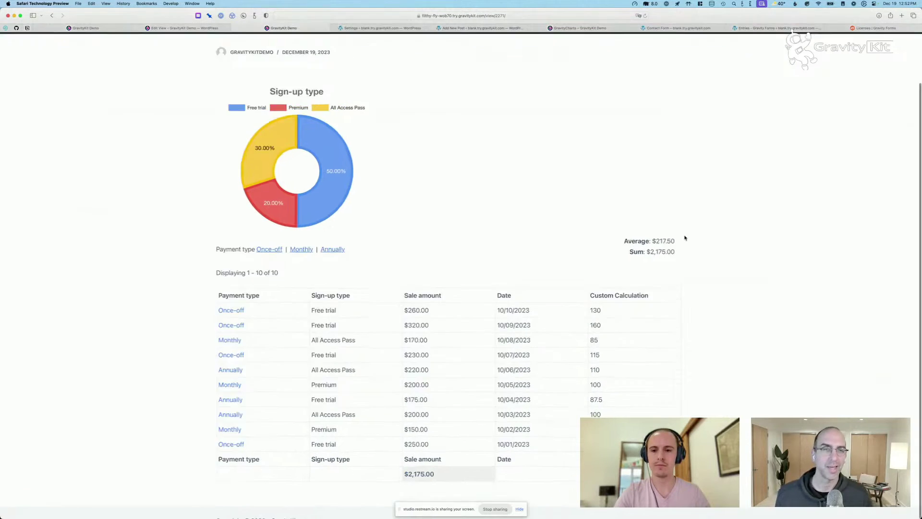
{"action": "scroll", "coordinate": [686, 241], "scroll_direction": "up", "scroll_amount": 5}
{"action": "left_click_drag", "start_coordinate": [562, 246], "coordinate": [662, 295]}
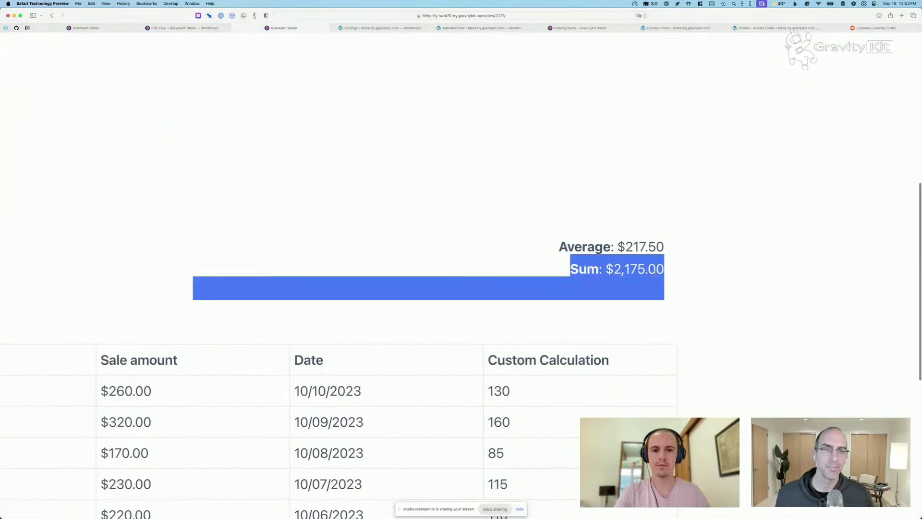
- Return to the View editor and open the Custom Content widget's settings to examine its gravitymath shortcodes
{"action": "key", "text": "super+shift+bracketleft"}
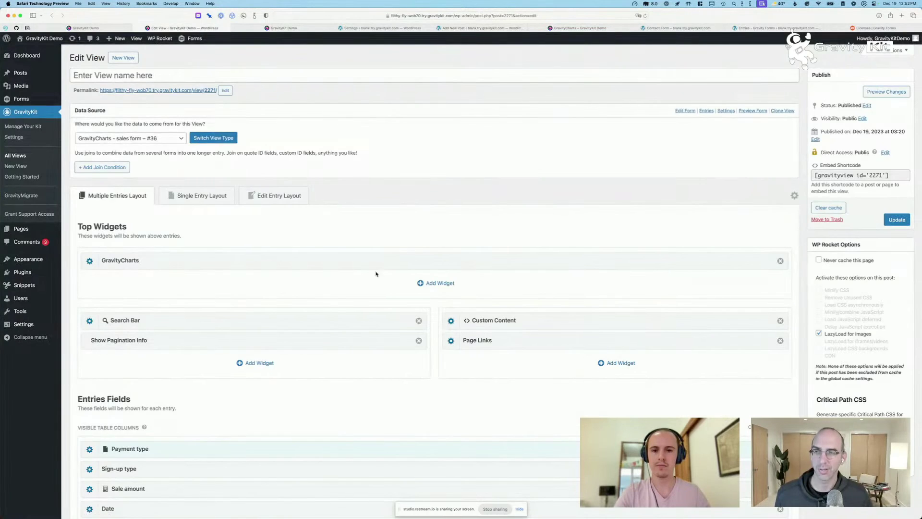
{"action": "scroll", "coordinate": [376, 274], "scroll_direction": "down", "scroll_amount": 1}
{"action": "left_click", "coordinate": [451, 298]}
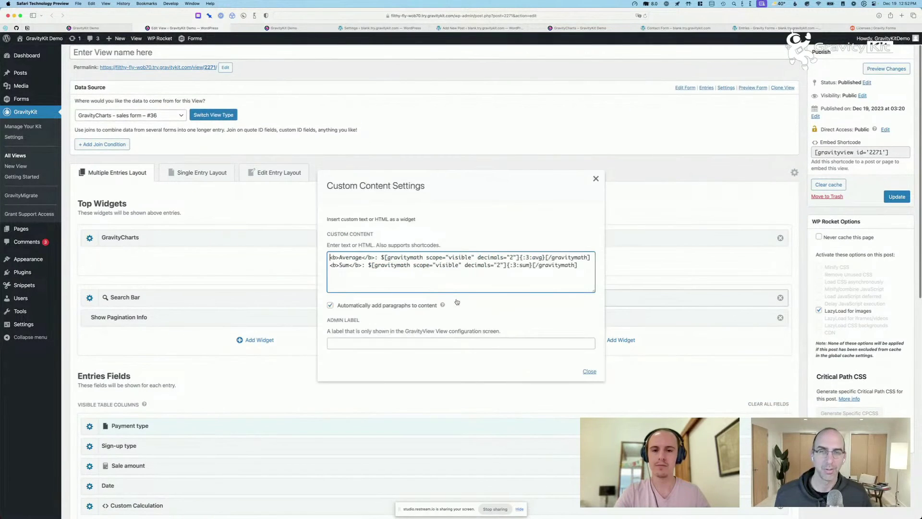
{"action": "scroll", "coordinate": [434, 282], "scroll_direction": "up", "scroll_amount": 3}
{"action": "scroll", "coordinate": [432, 282], "scroll_direction": "up", "scroll_amount": 2}
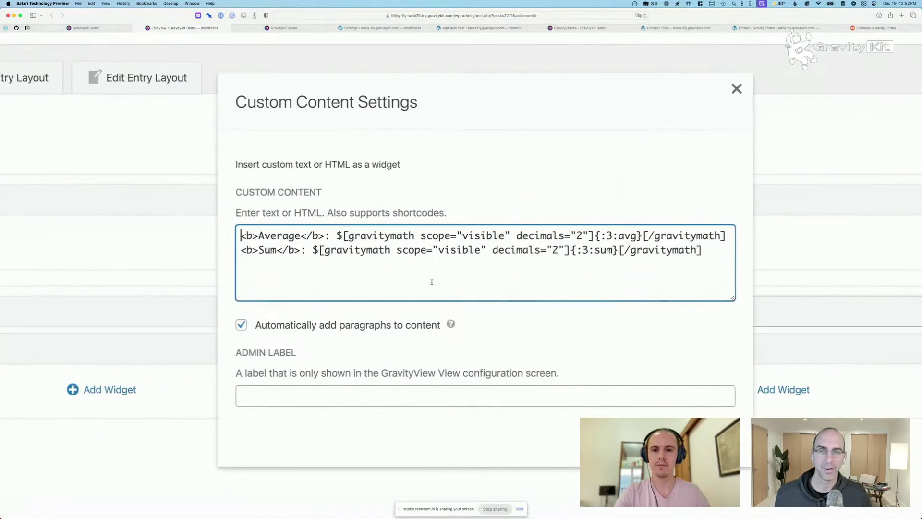
- Highlight the opening gravitymath shortcode, its "visible" scope value and the {:3:sum} merge tag in the custom content text
{"action": "left_click_drag", "start_coordinate": [342, 235], "coordinate": [597, 235]}
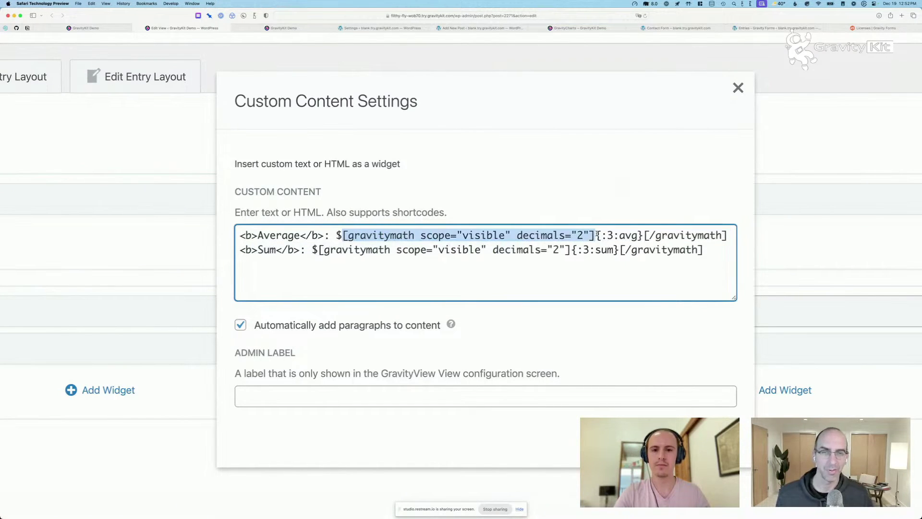
{"action": "left_click", "coordinate": [468, 235]}
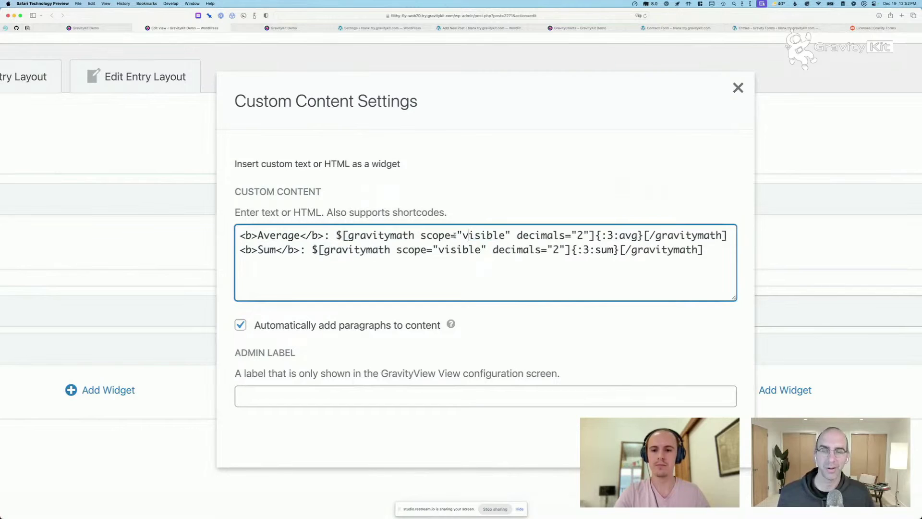
{"action": "double_click", "coordinate": [476, 235]}
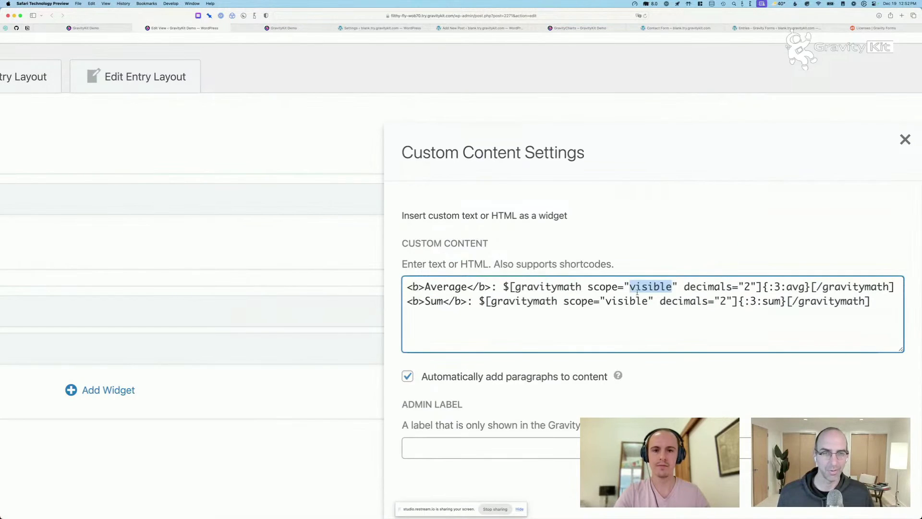
{"action": "scroll", "coordinate": [637, 291], "scroll_direction": "right", "scroll_amount": 3}
{"action": "left_click_drag", "start_coordinate": [750, 287], "coordinate": [677, 302]}
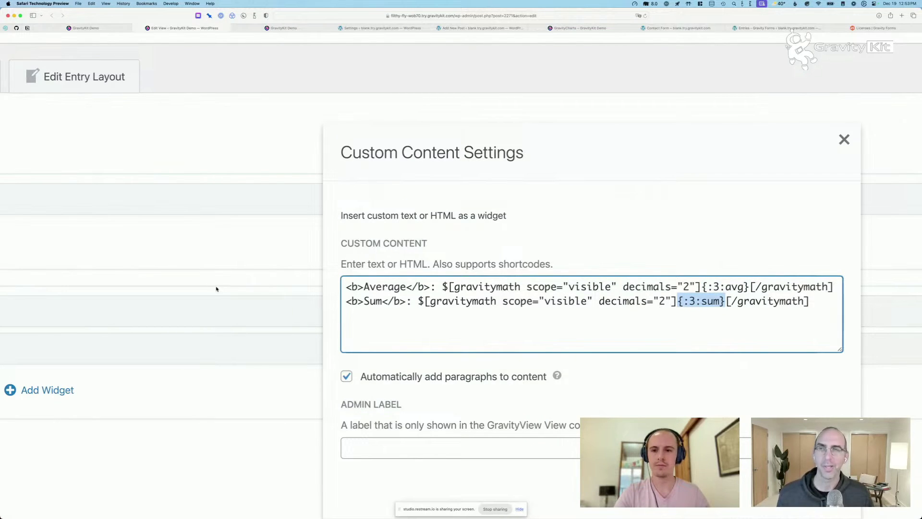
- Close the Custom Content settings without editing and review the widgets and fields in the Multiple Entries layout
{"action": "left_click", "coordinate": [277, 287]}
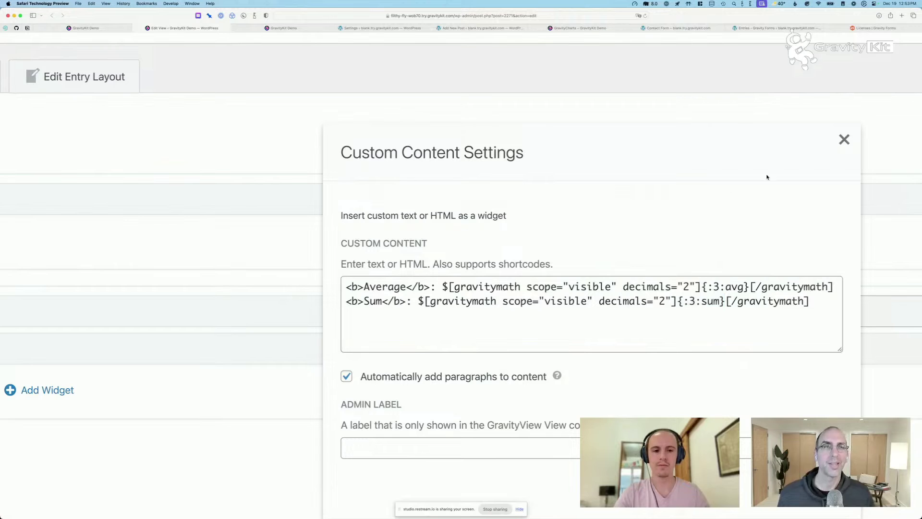
{"action": "left_click", "coordinate": [847, 139]}
{"action": "scroll", "coordinate": [593, 146], "scroll_direction": "down", "scroll_amount": 5}
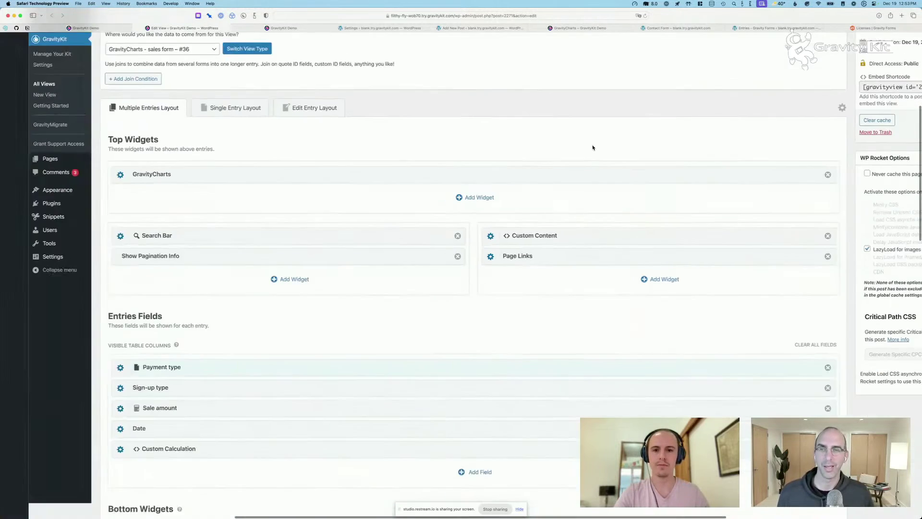